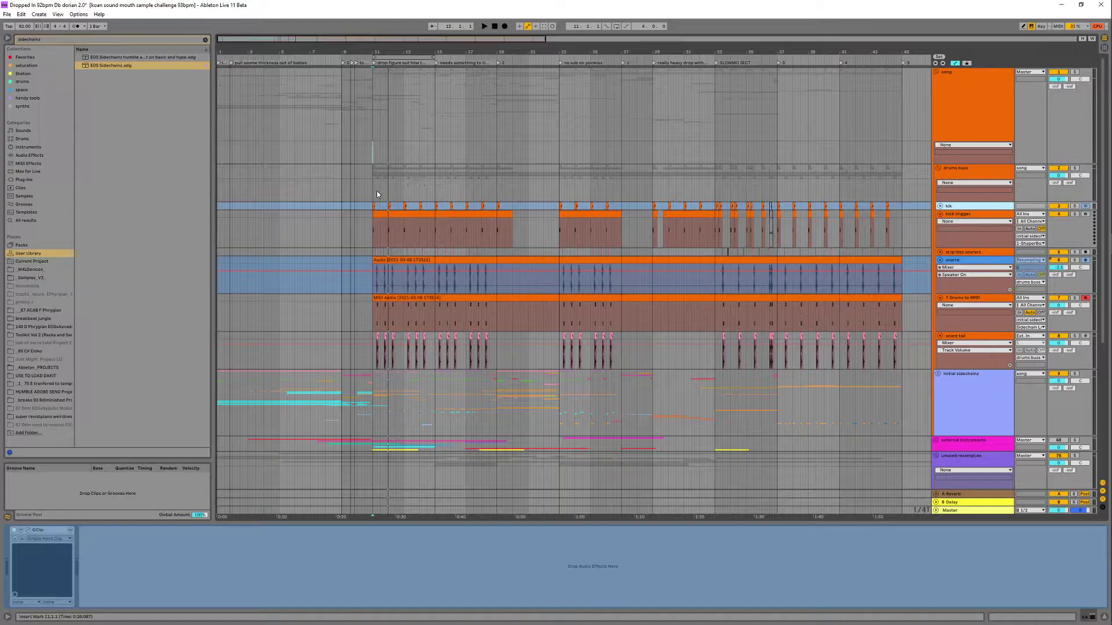
# - Play the arrangement from bar 11, where the drop begins
pyautogui.click(373, 194)
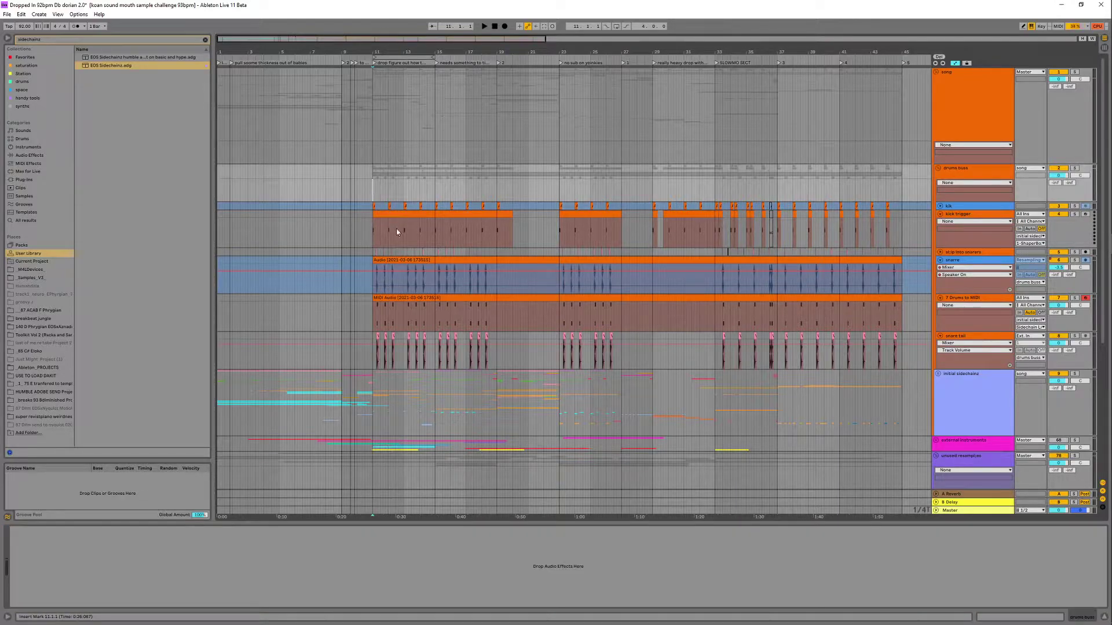
pyautogui.press('space')
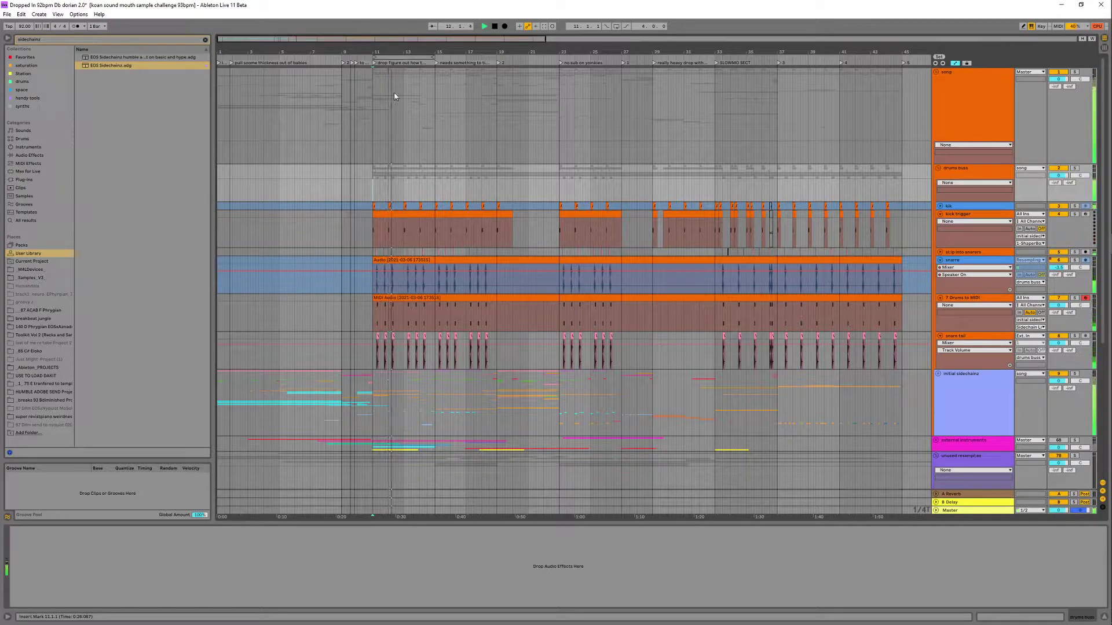
pyautogui.moveTo(394, 53); pyautogui.dragTo(392, 93)
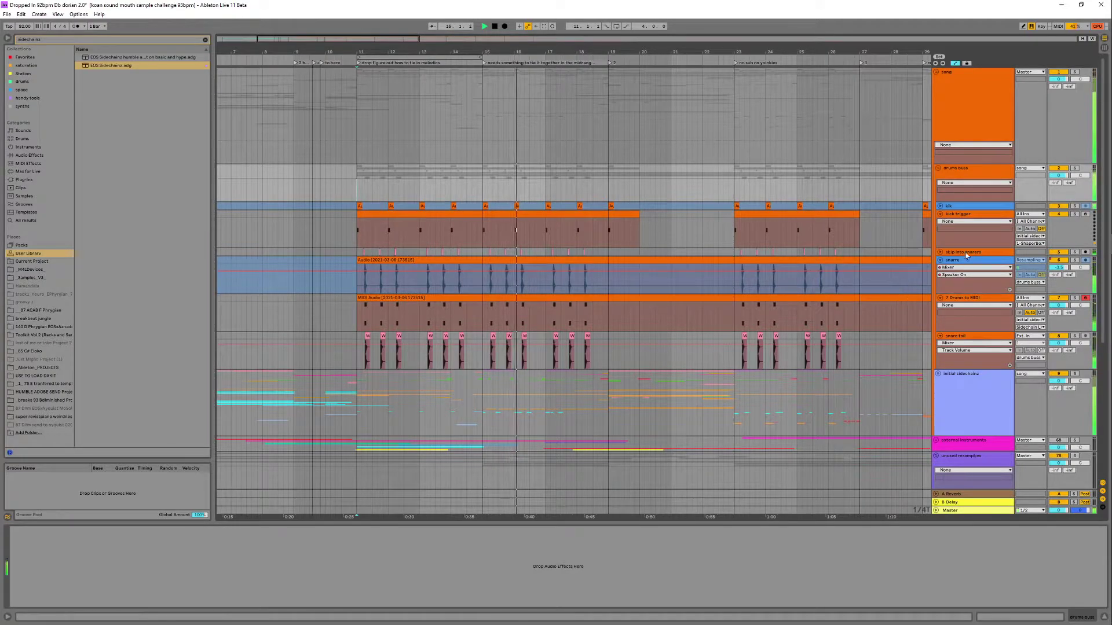
# - Fold the kick trigger track and duplicate the frozen kik track
pyautogui.click(953, 206)
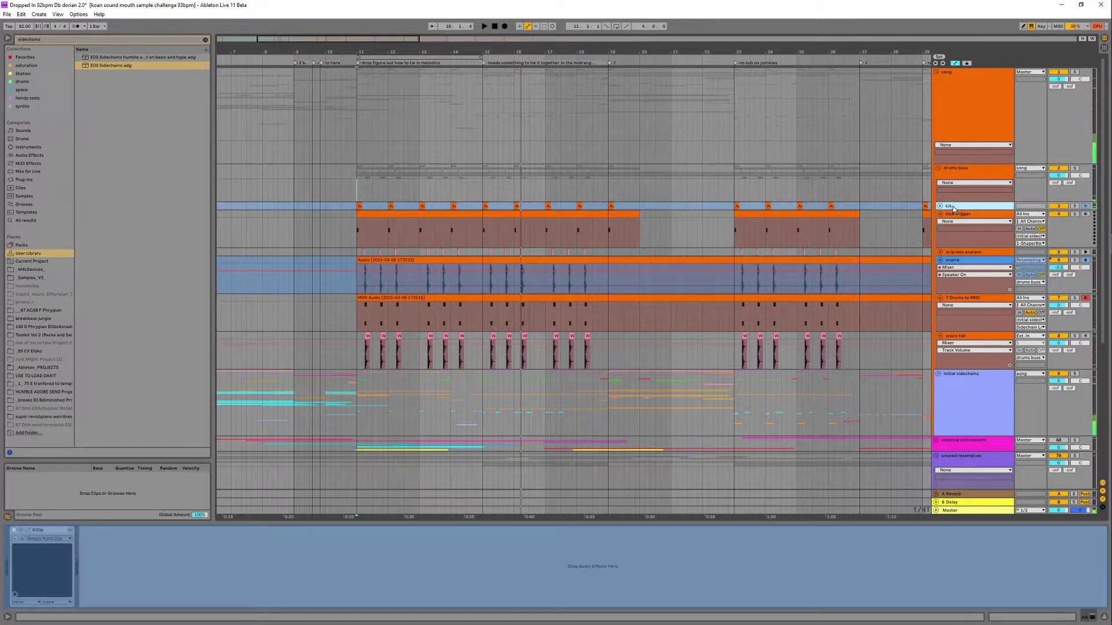
pyautogui.click(940, 214)
pyautogui.rightClick(963, 207)
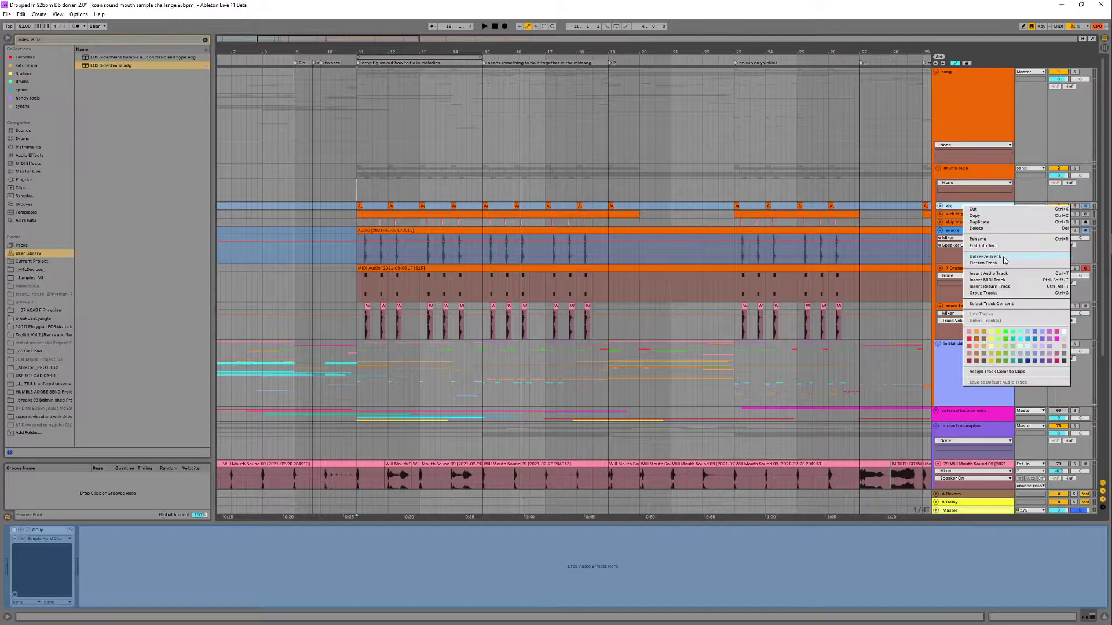
pyautogui.click(945, 208)
pyautogui.rightClick(961, 210)
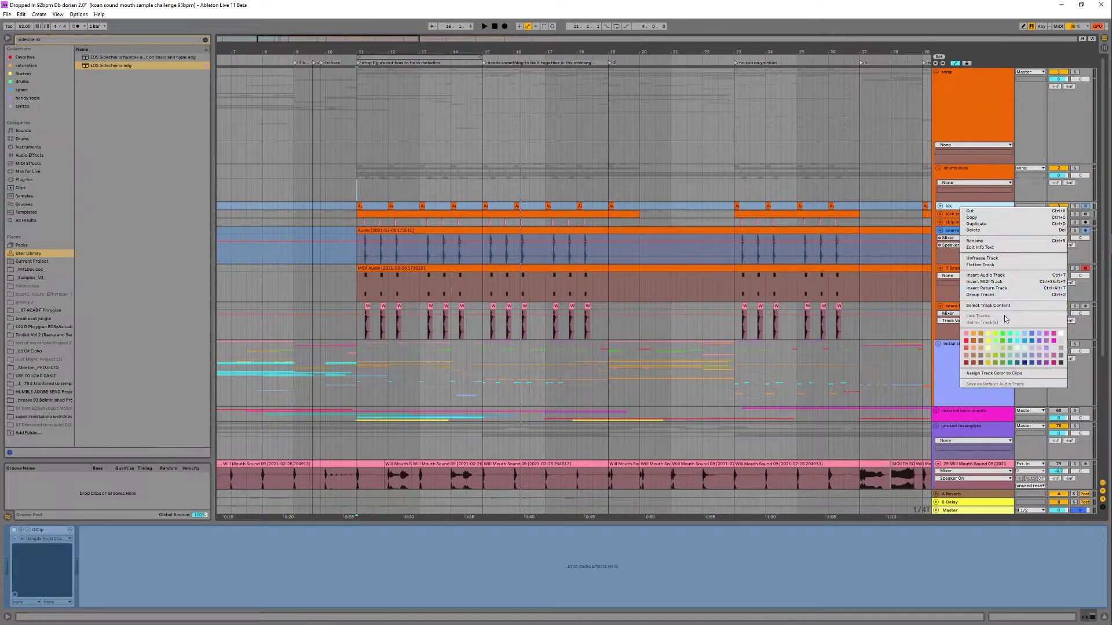
pyautogui.click(977, 231)
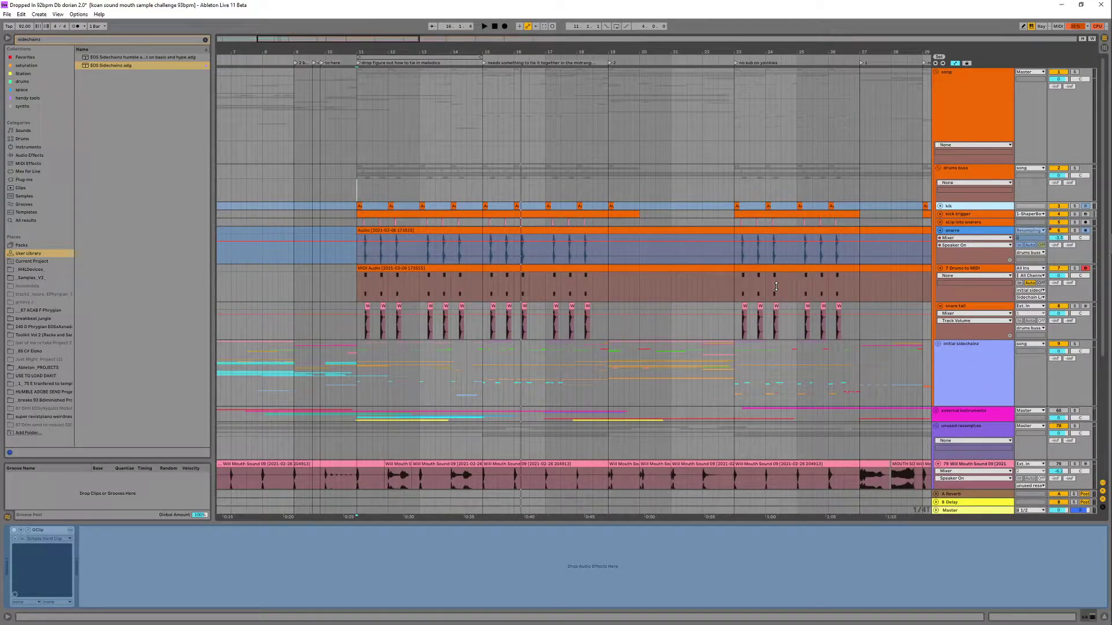
pyautogui.hotkey('ctrl', 'd')
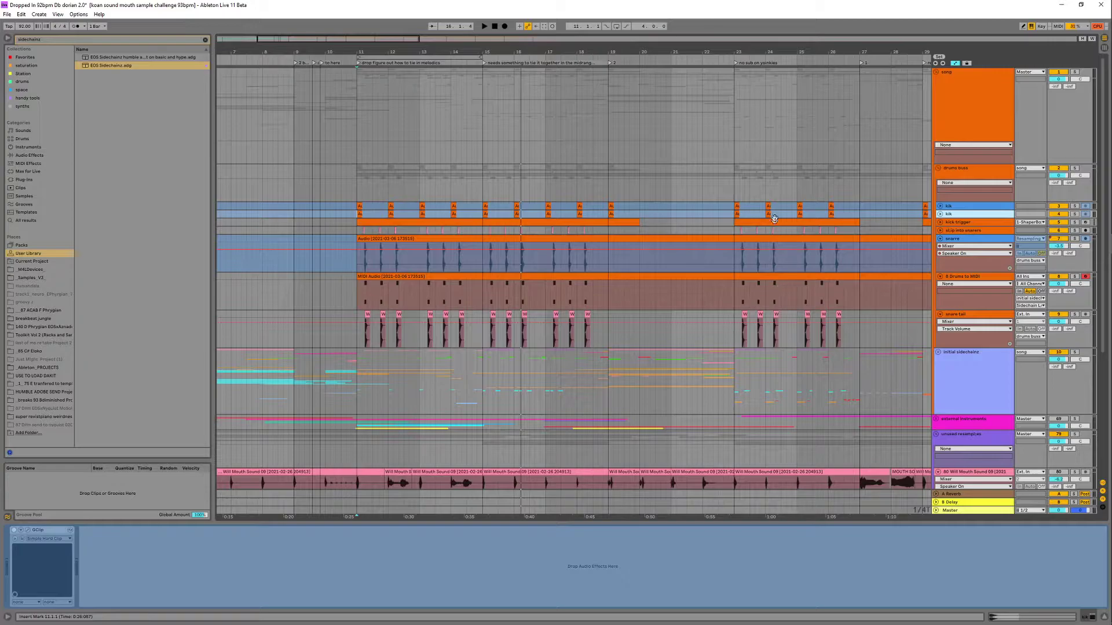
# - Flatten the duplicated kik track to audio and unfold it to show its waveforms
pyautogui.rightClick(969, 213)
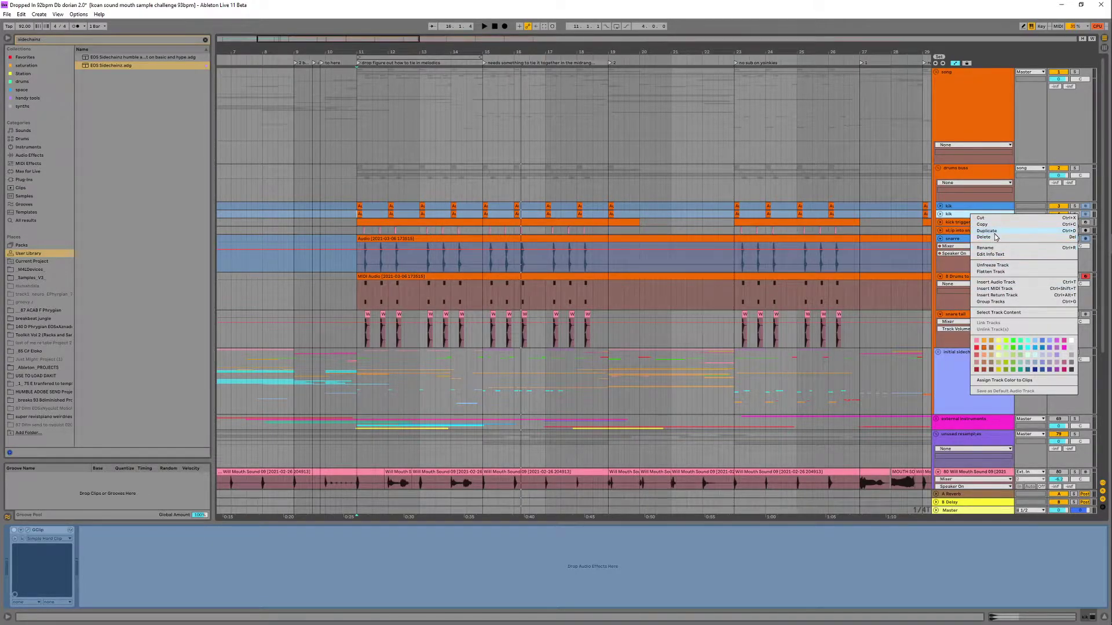
pyautogui.click(995, 272)
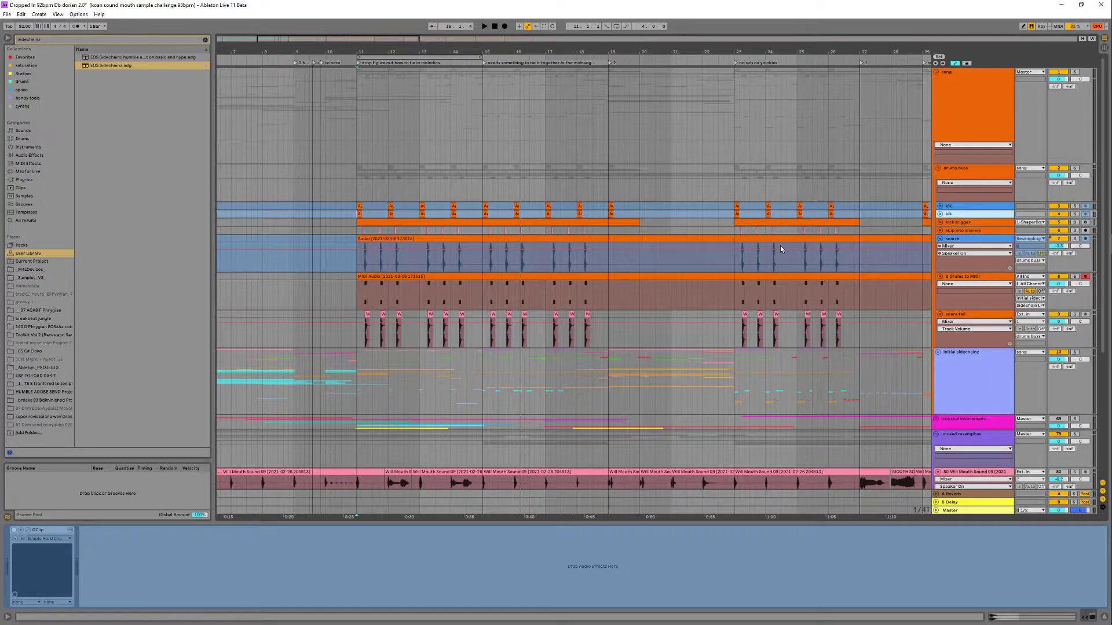
pyautogui.click(940, 214)
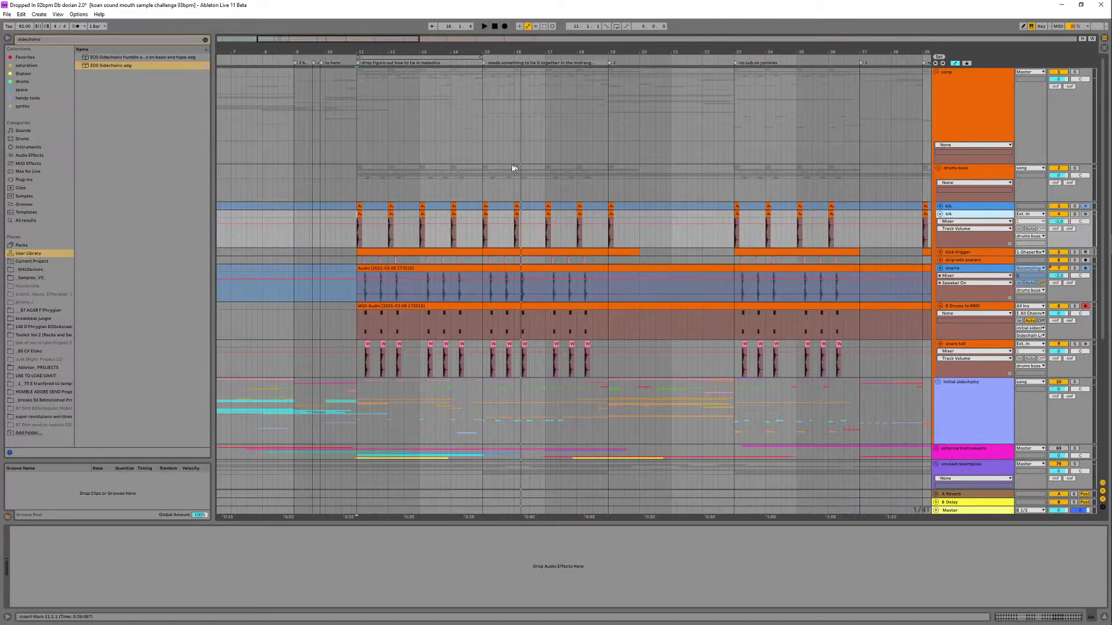
# - Consolidate the duplicated kik track's clips from bar 11 to bar 19 into one audio clip
pyautogui.moveTo(461, 55); pyautogui.dragTo(407, 191)
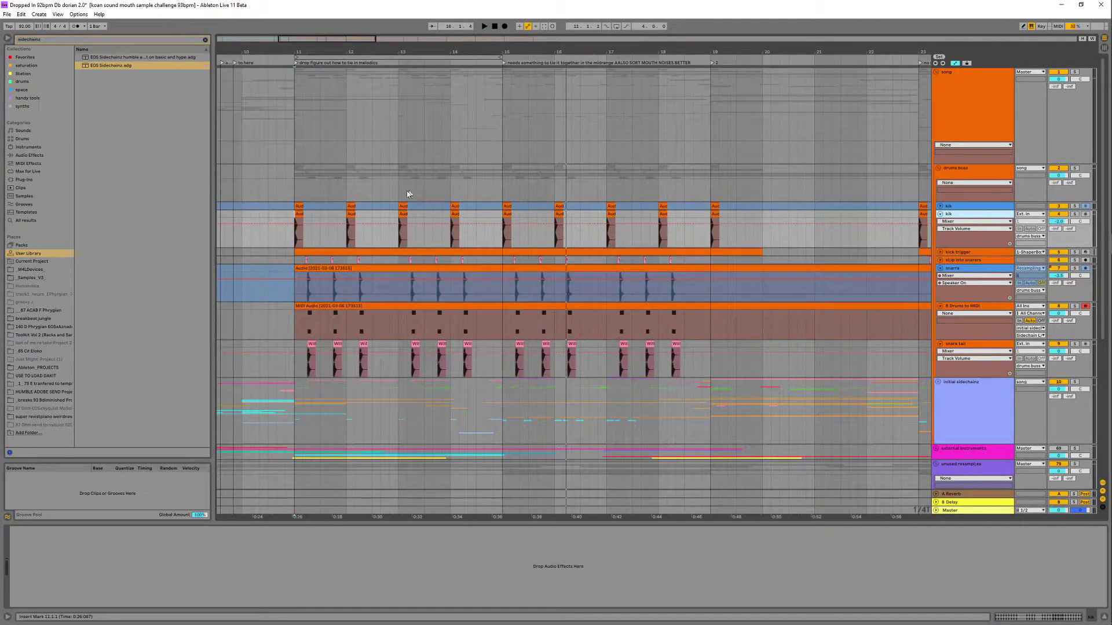
pyautogui.click(297, 219)
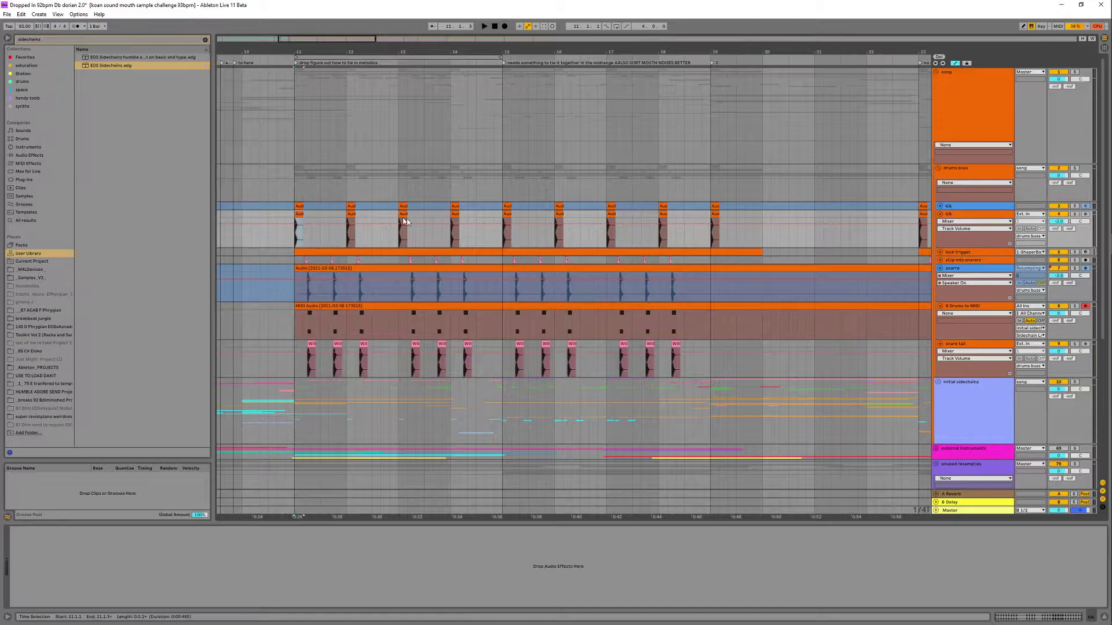
pyautogui.keyDown('shift'); pyautogui.click(709, 218); pyautogui.keyUp('shift')
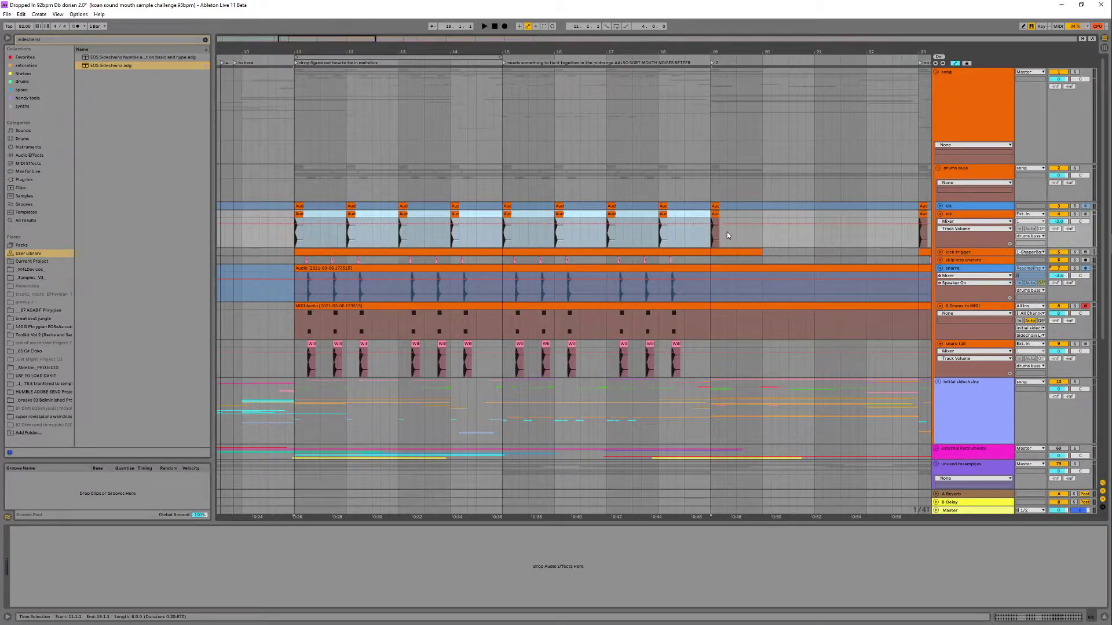
pyautogui.hotkey('ctrl', 'j')
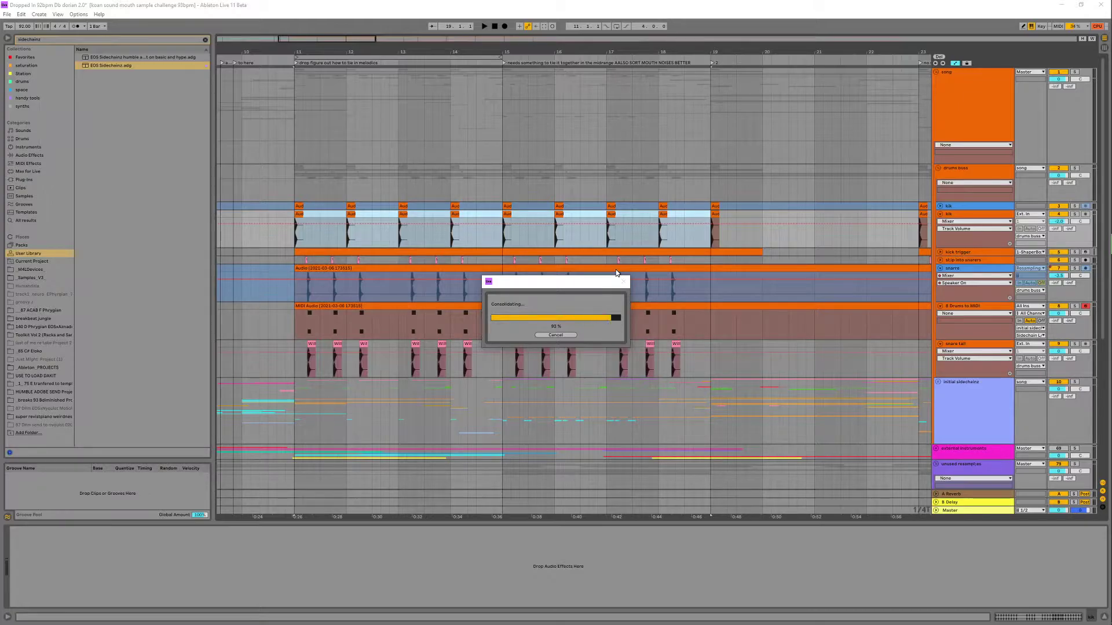
# - Halve the consolidated kick clip's original tempo twice to 23.00 BPM and play it from bar 11
pyautogui.doubleClick(366, 214)
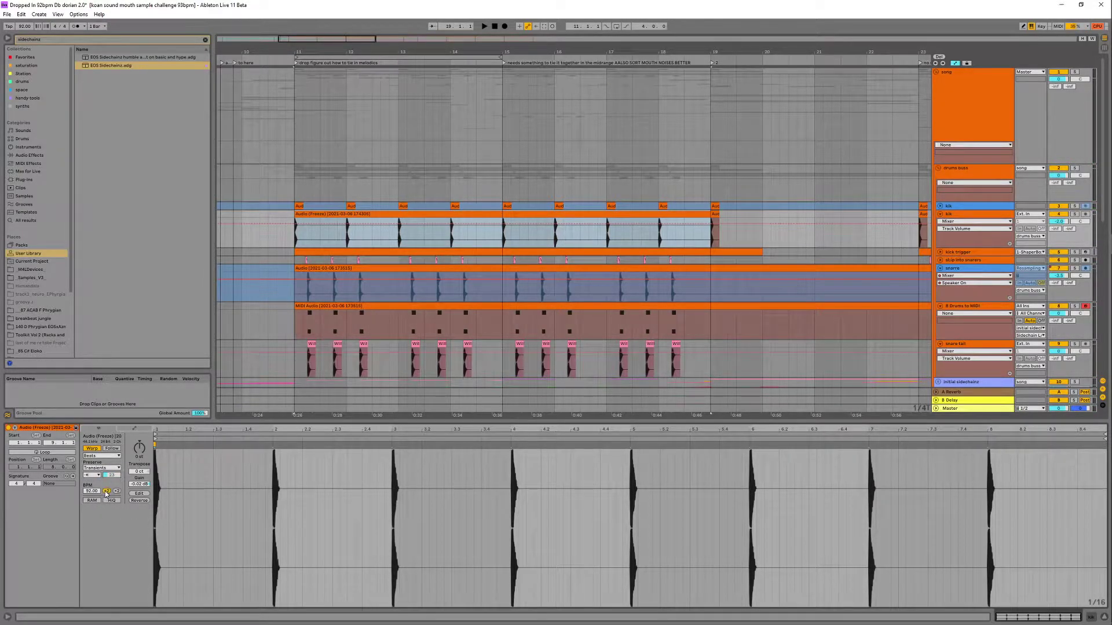
pyautogui.click(106, 491)
pyautogui.click(105, 491)
pyautogui.click(373, 229)
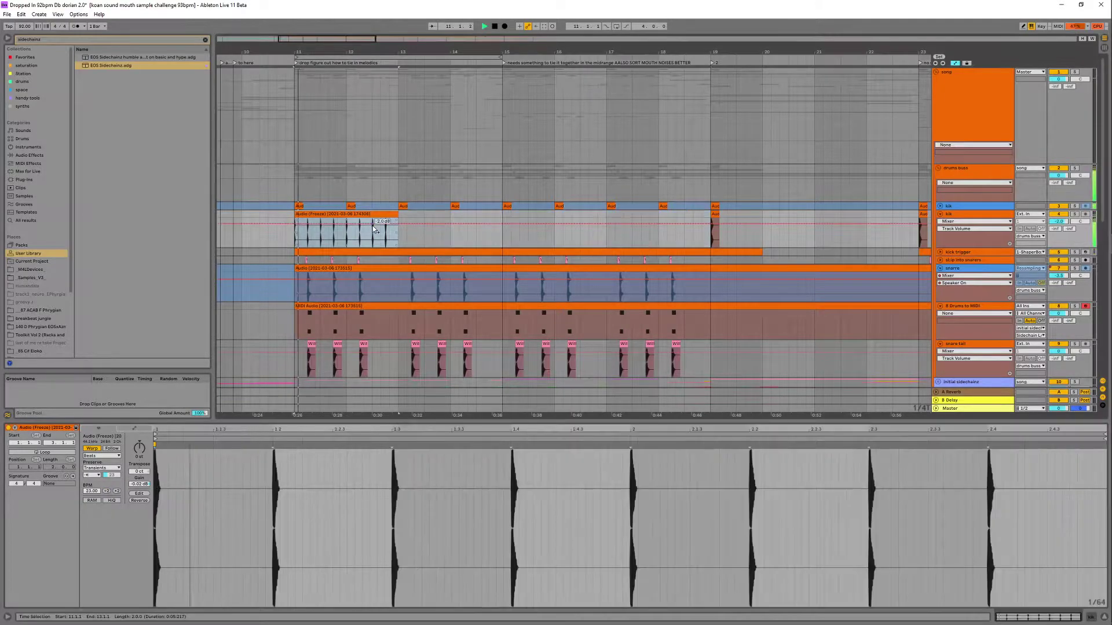
# - Solo the duplicated kik track and adjust the kick clip's upward transposition during playback
pyautogui.click(1074, 214)
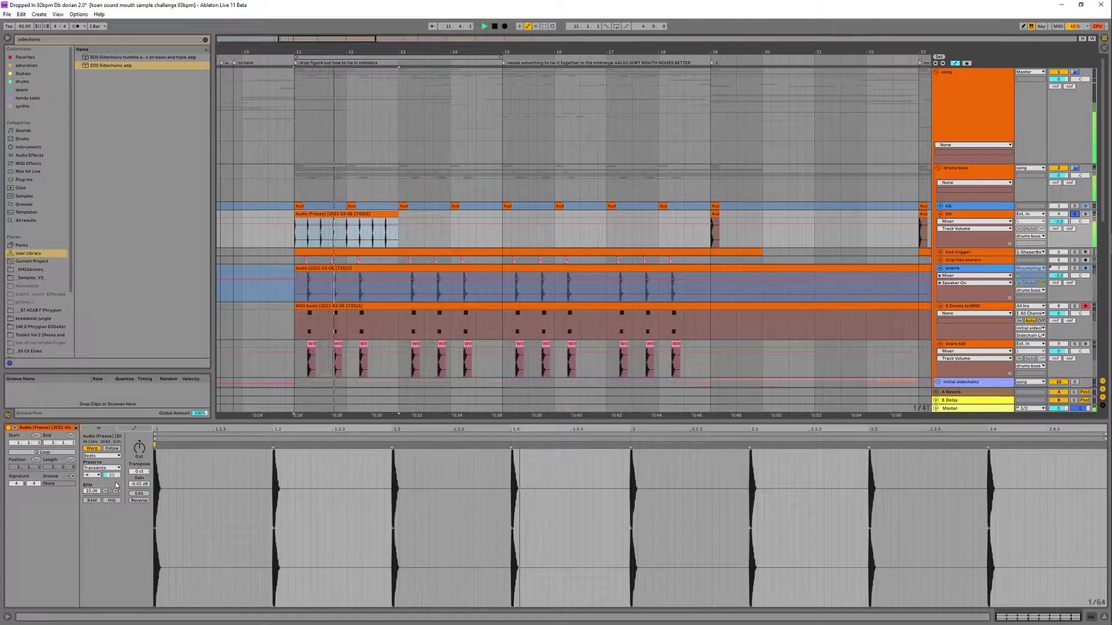
pyautogui.moveTo(139, 449)
pyautogui.mouseDown()
pyautogui.moveTo(139, 417)
pyautogui.moveTo(139, 441)
pyautogui.mouseUp()
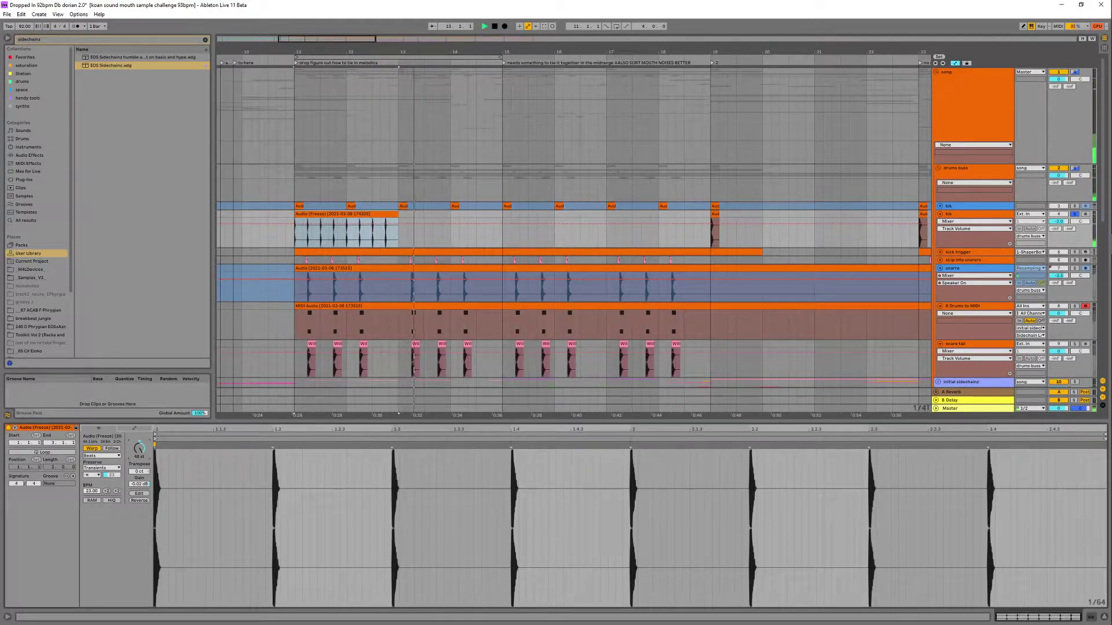
pyautogui.press('space')
pyautogui.press('space')
pyautogui.moveTo(139, 449); pyautogui.dragTo(139, 460)
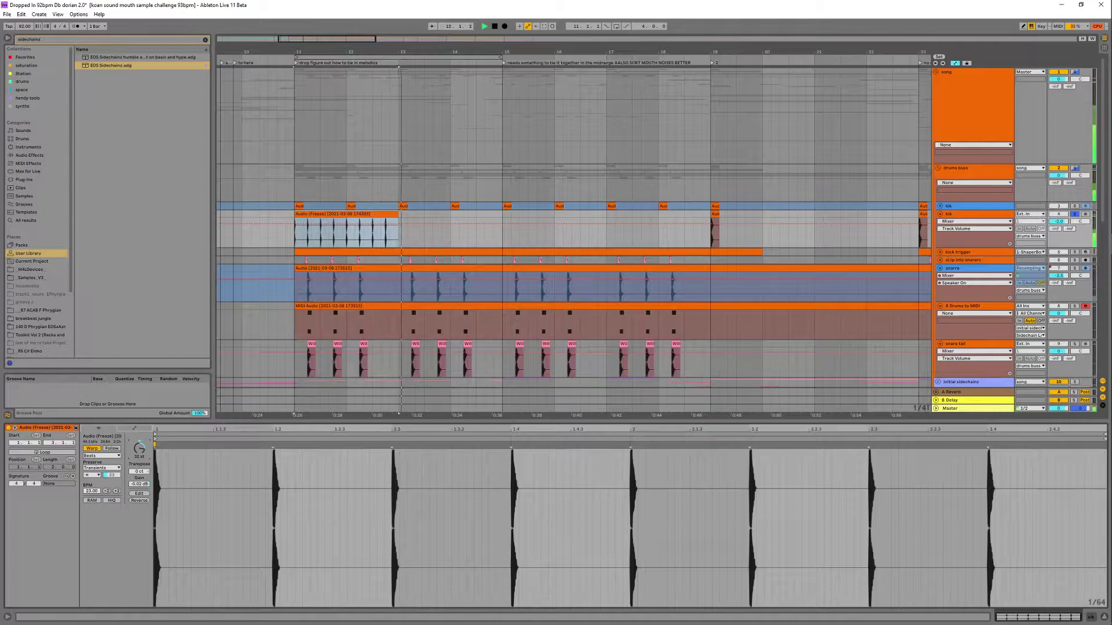
# - Halve the kick clip's tempo to 11.50 BPM, lower the duplicated kik track's volume and audition the result
pyautogui.click(107, 491)
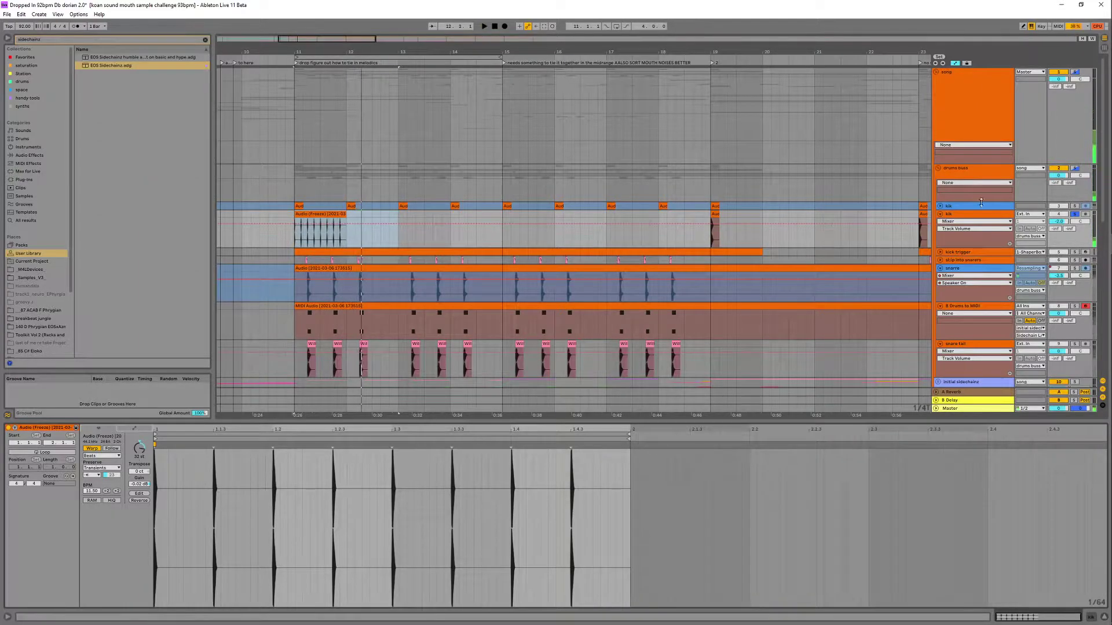
pyautogui.moveTo(1058, 221); pyautogui.dragTo(1055, 226)
pyautogui.press('space')
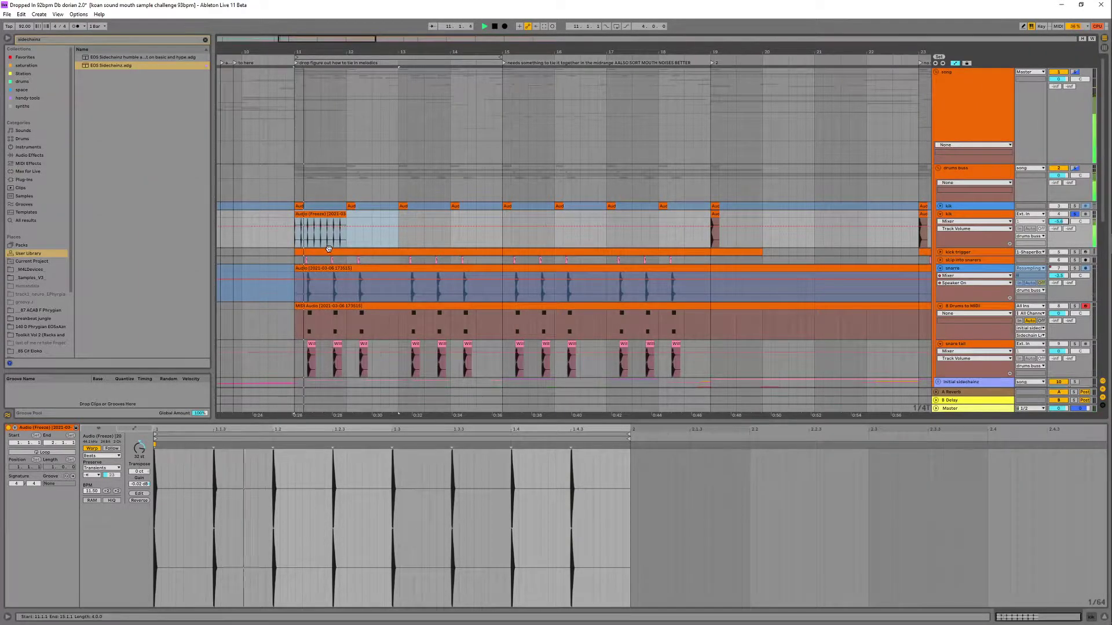
pyautogui.press('space')
# - Duplicate the one-bar kick clip to bar 12, then set the copy to 5.75 BPM, 48 st transposition and transient envelope 0
pyautogui.click(315, 215)
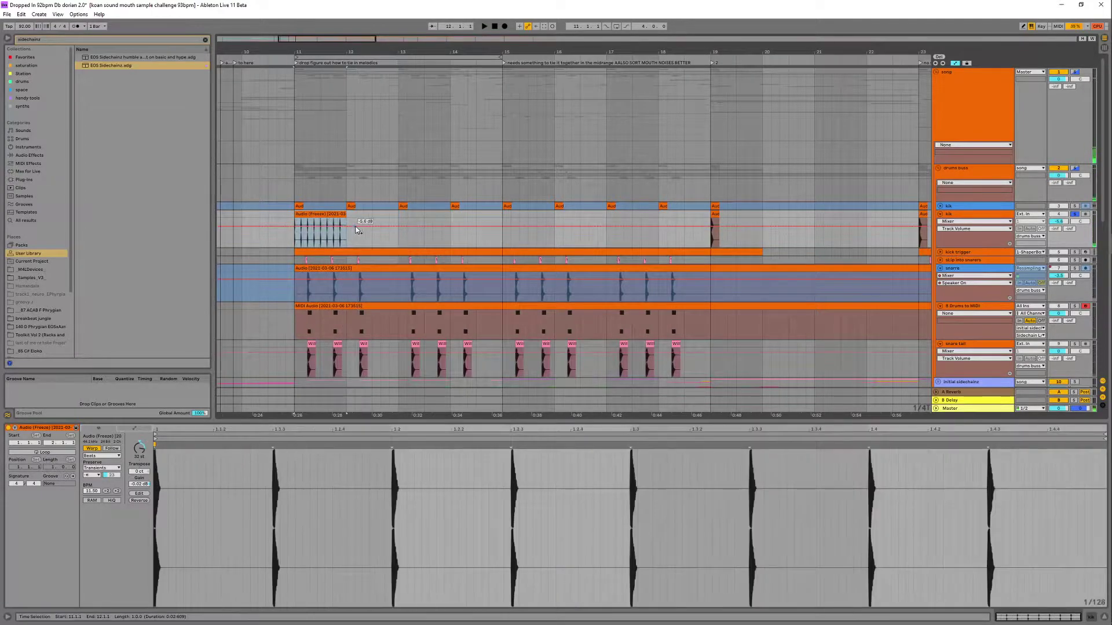
pyautogui.hotkey('ctrl', 'd')
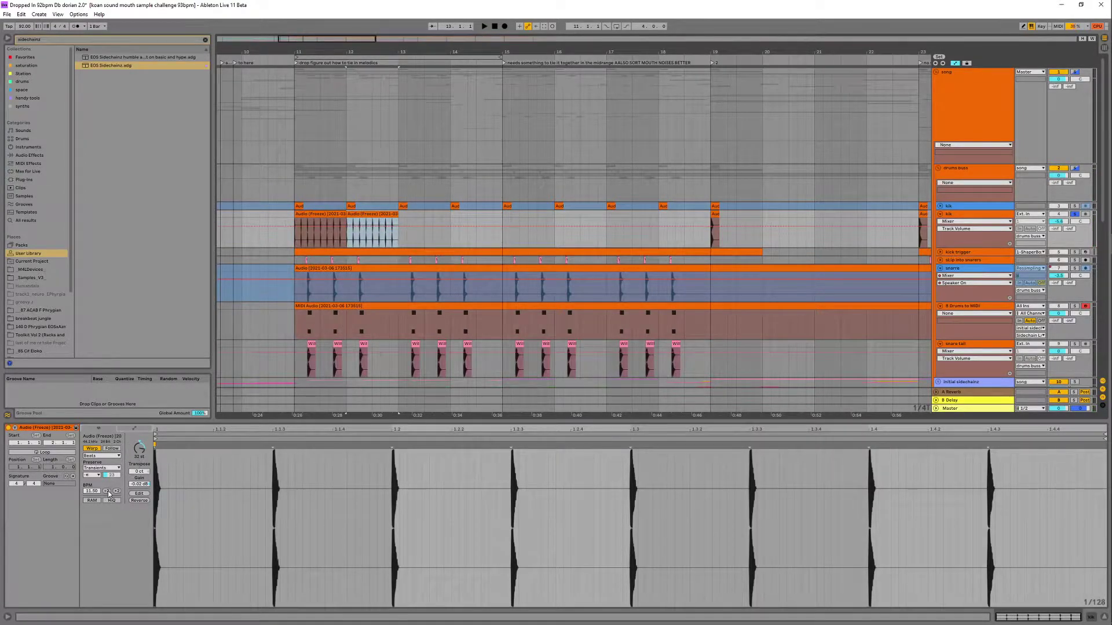
pyautogui.click(107, 492)
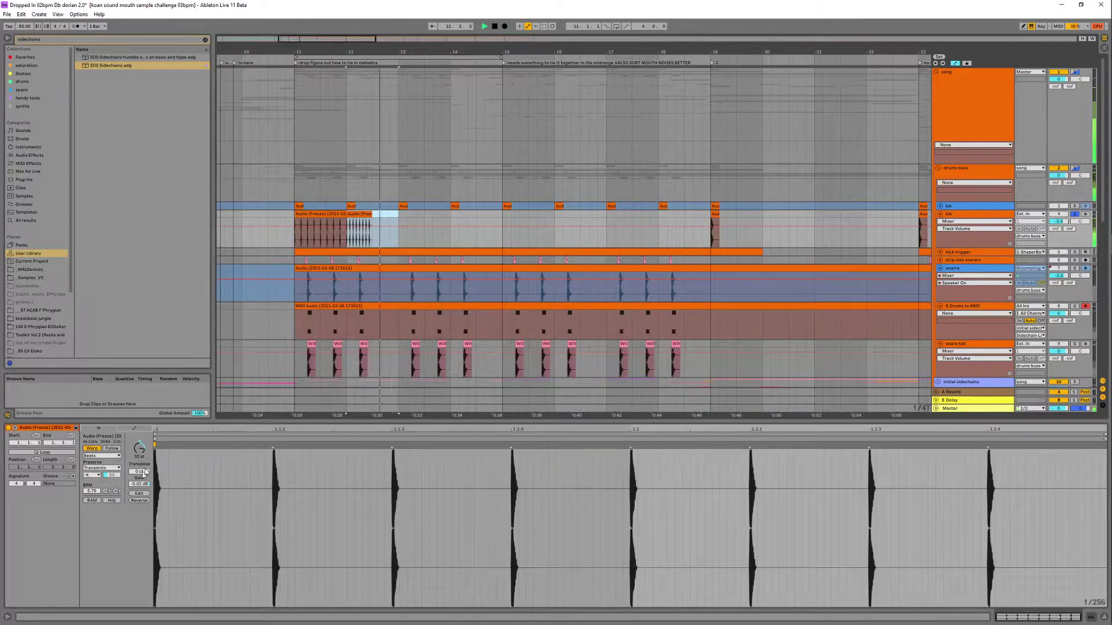
pyautogui.moveTo(139, 448); pyautogui.dragTo(140, 436)
pyautogui.moveTo(111, 475); pyautogui.dragTo(111, 484)
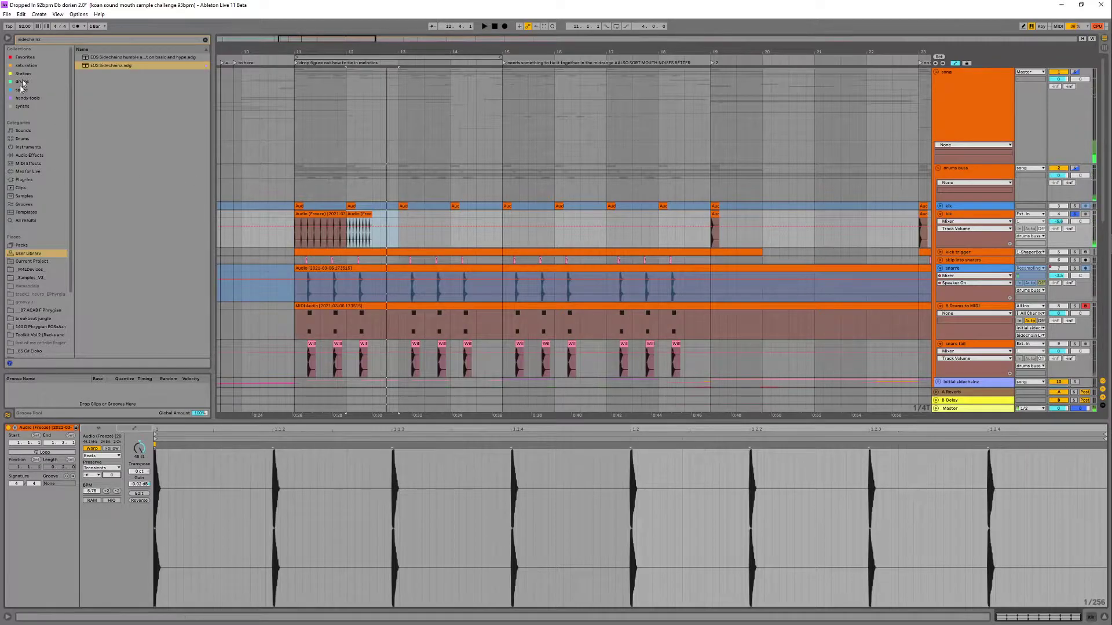
# - Find GClip among the favorites and add it to the duplicated kik track
pyautogui.click(23, 58)
pyautogui.click(205, 40)
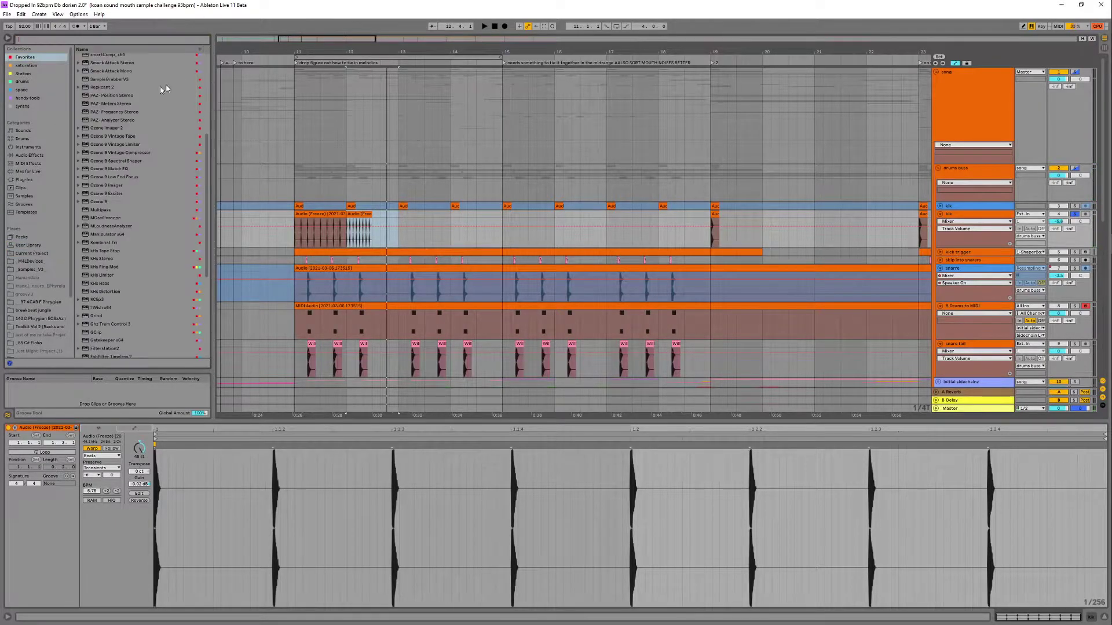
pyautogui.write('gcl')
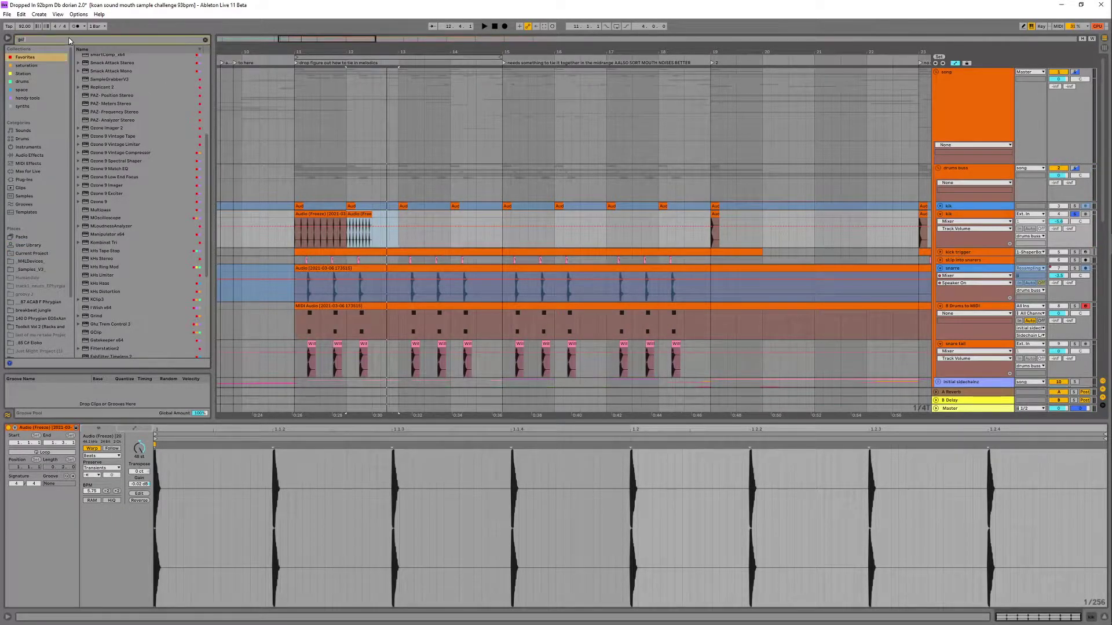
pyautogui.write('ip')
pyautogui.moveTo(95, 58); pyautogui.dragTo(351, 230)
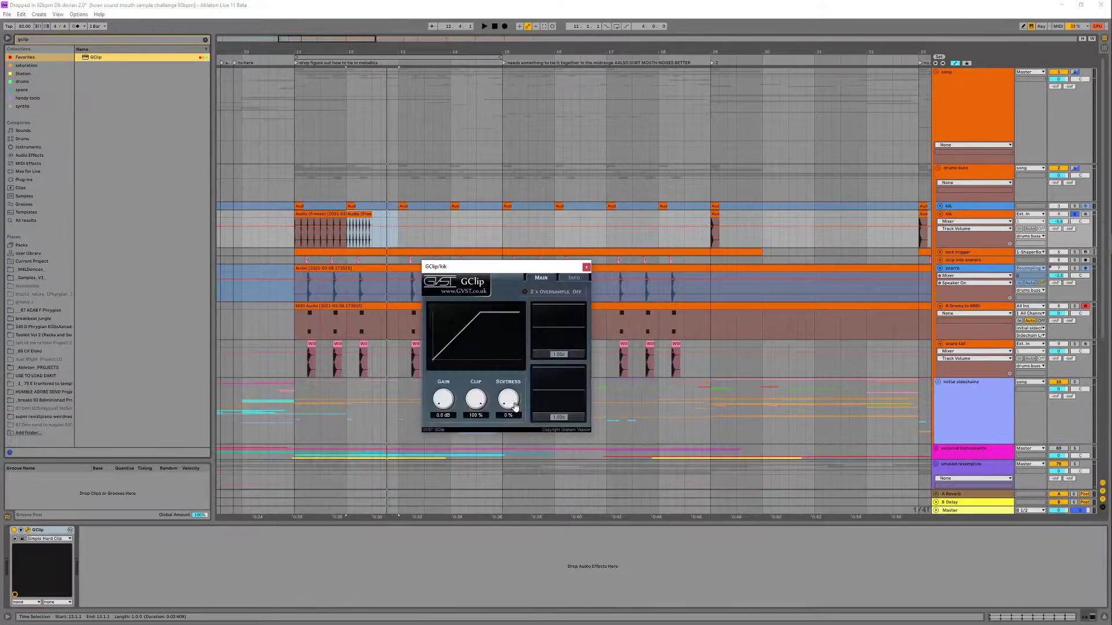
# - Set GClip's clip level to 70% during playback, turn on 2x oversampling and close the plug-in window
pyautogui.press('space')
pyautogui.moveTo(487, 401); pyautogui.dragTo(475, 415)
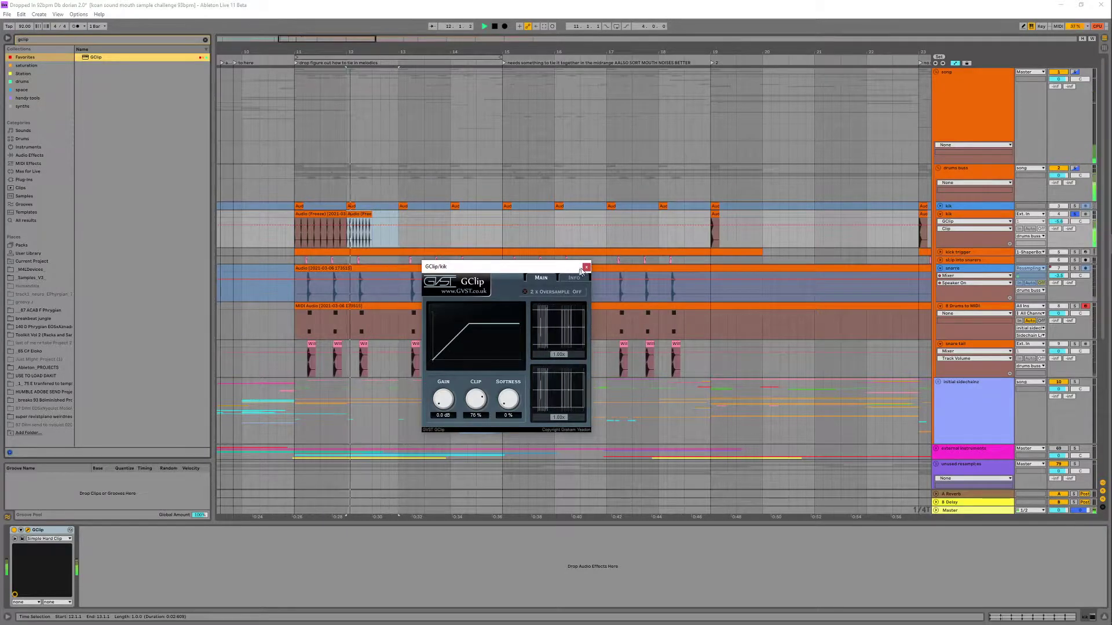
pyautogui.click(560, 291)
pyautogui.click(586, 267)
# - Play the first kick clip at bar 11 and lower its transient envelope value
pyautogui.press('space')
pyautogui.click(315, 214)
pyautogui.press('space')
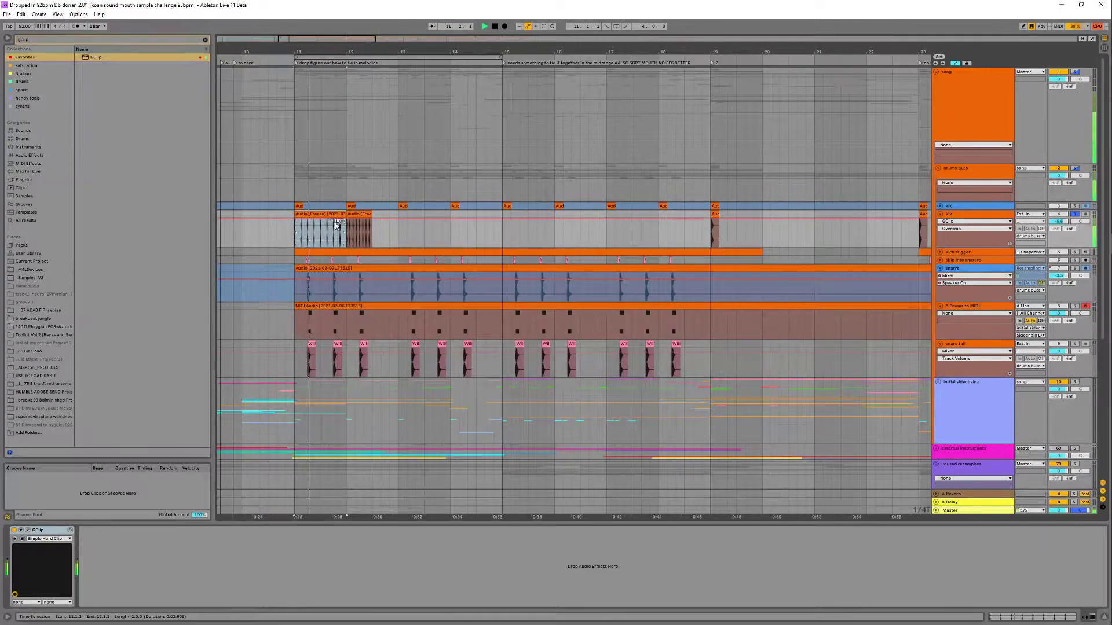
pyautogui.hotkey('shift', 'Tab')
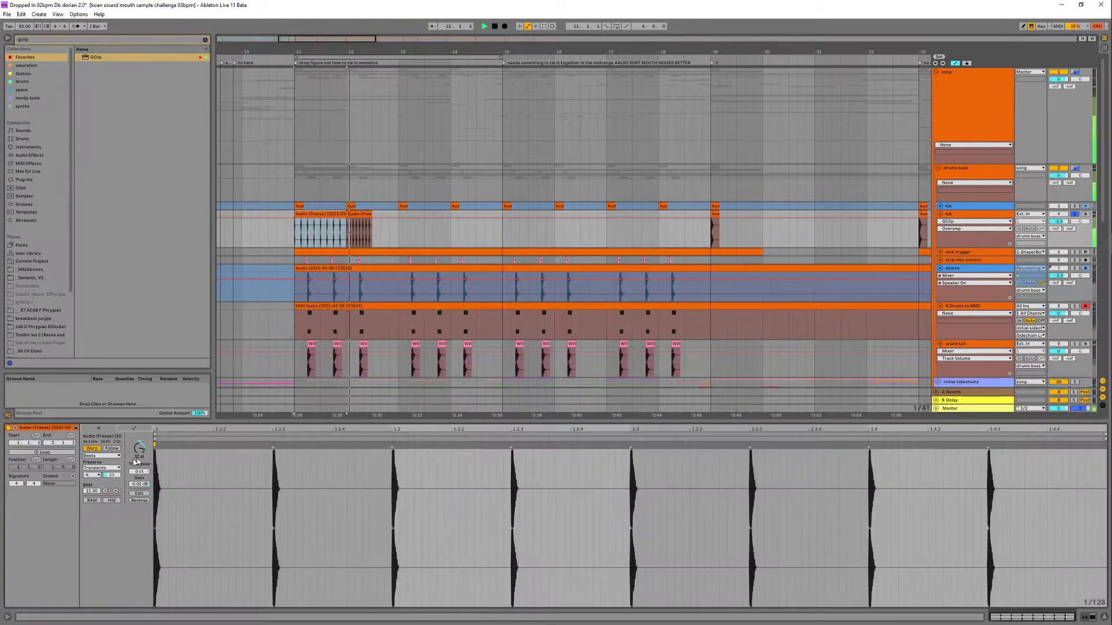
pyautogui.moveTo(112, 474); pyautogui.dragTo(111, 482)
pyautogui.press('space')
pyautogui.press('space')
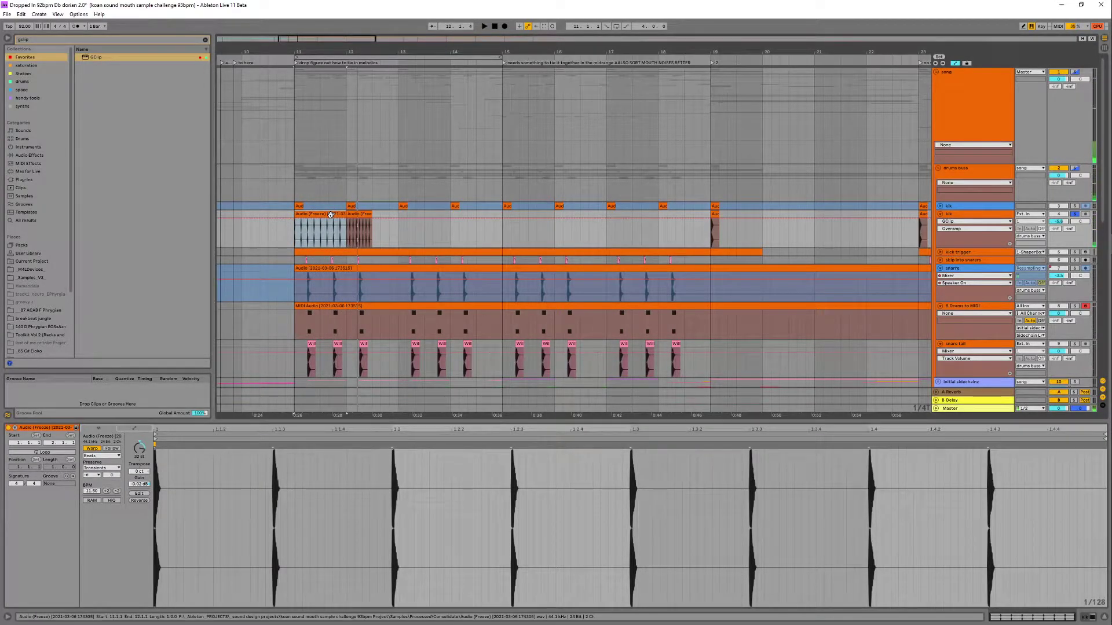
# - Place a copy of the first kick clip directly after the bar 12 clip and consolidate that copy
pyautogui.click(375, 214)
pyautogui.hotkey('ctrl', 'd')
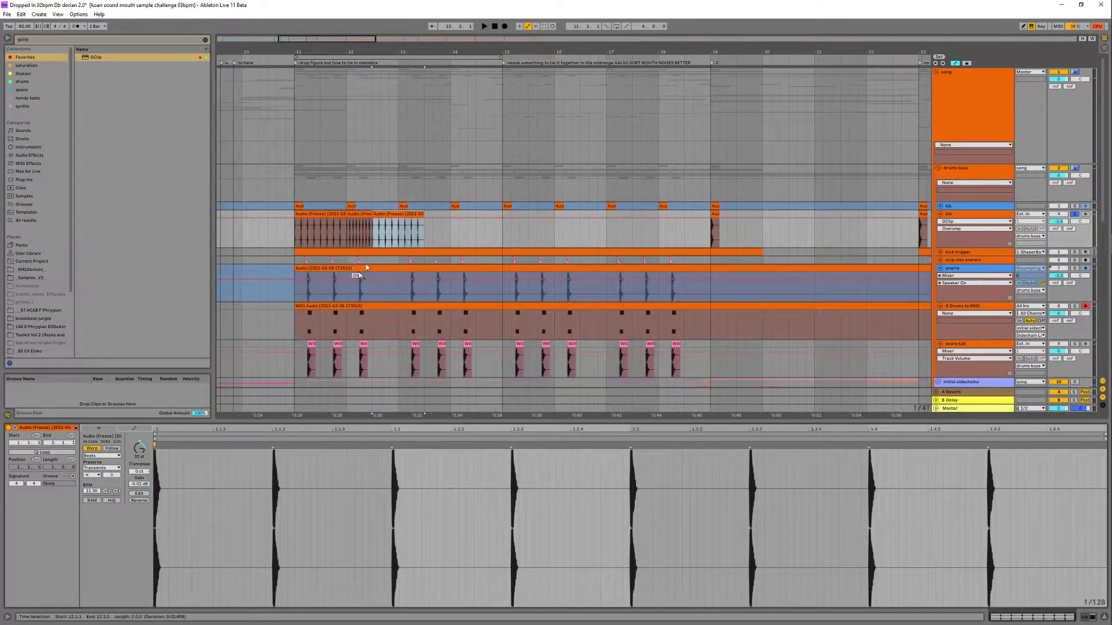
pyautogui.hotkey('ctrl', 'j')
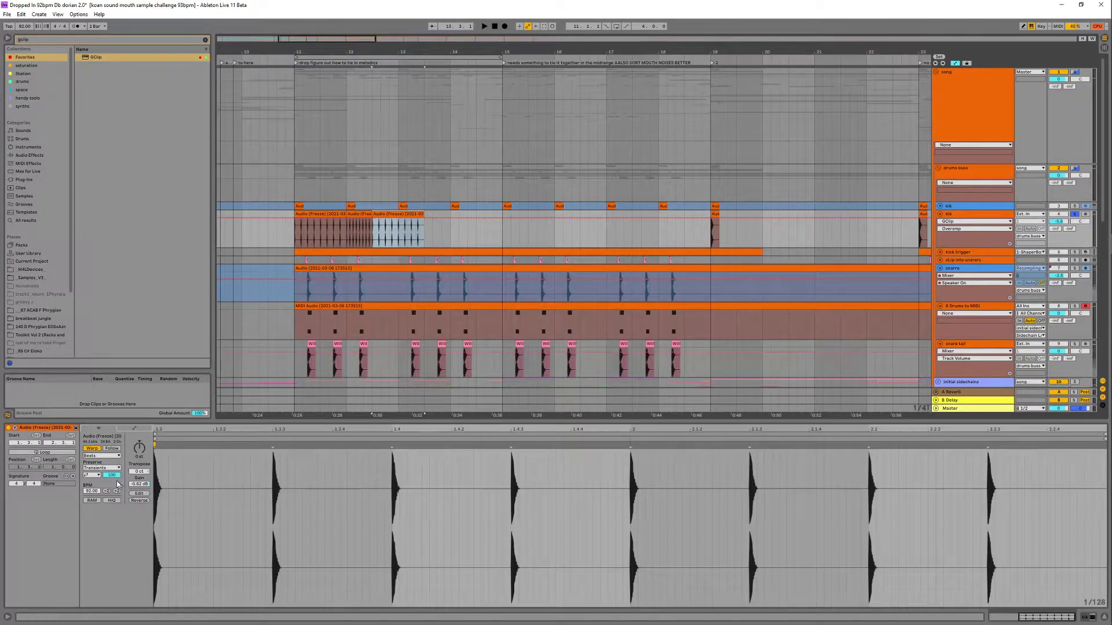
# - Set the copied kick clip's transient envelope to 0 and raise its transposition to 48 semitones during playback
pyautogui.moveTo(113, 475); pyautogui.dragTo(113, 536)
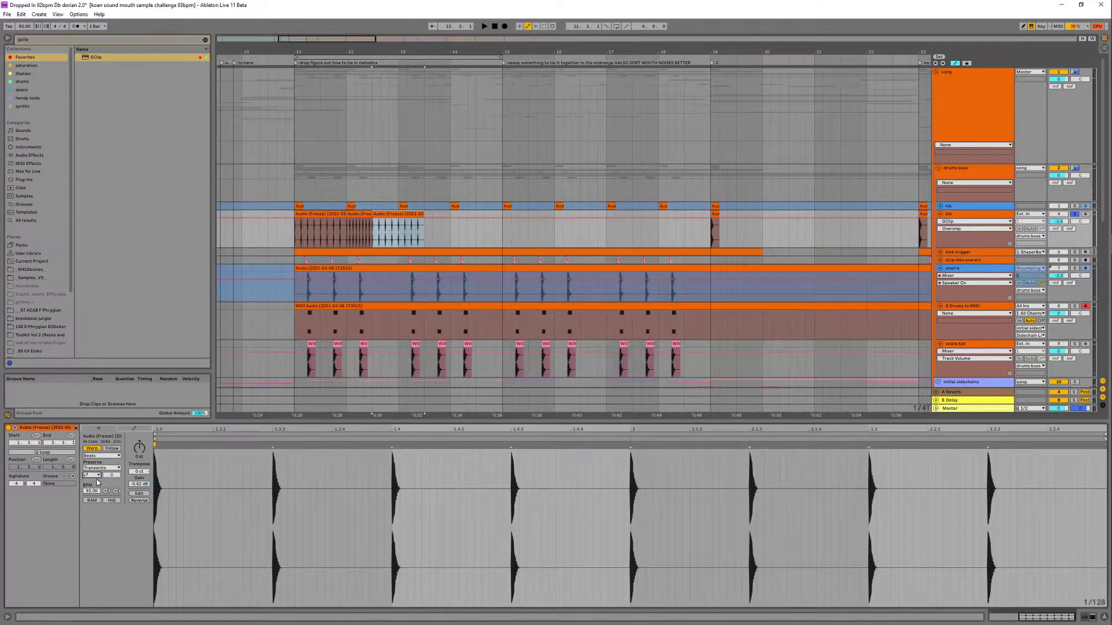
pyautogui.press('space')
pyautogui.moveTo(140, 447); pyautogui.dragTo(139, 393)
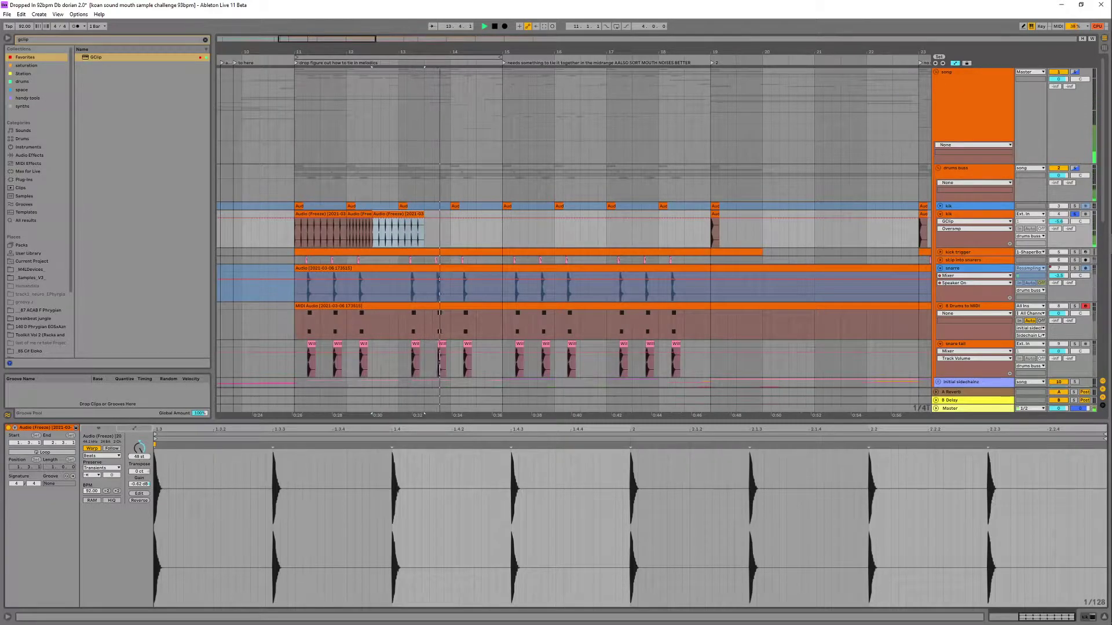
pyautogui.press('space')
# - Lower the copied kick clip's transposition while listening and reset its gain to 0 dB
pyautogui.press('space')
pyautogui.moveTo(139, 448); pyautogui.dragTo(139, 462)
pyautogui.moveTo(139, 414); pyautogui.dragTo(139, 419)
pyautogui.doubleClick(138, 485)
pyautogui.press('space')
pyautogui.press('space')
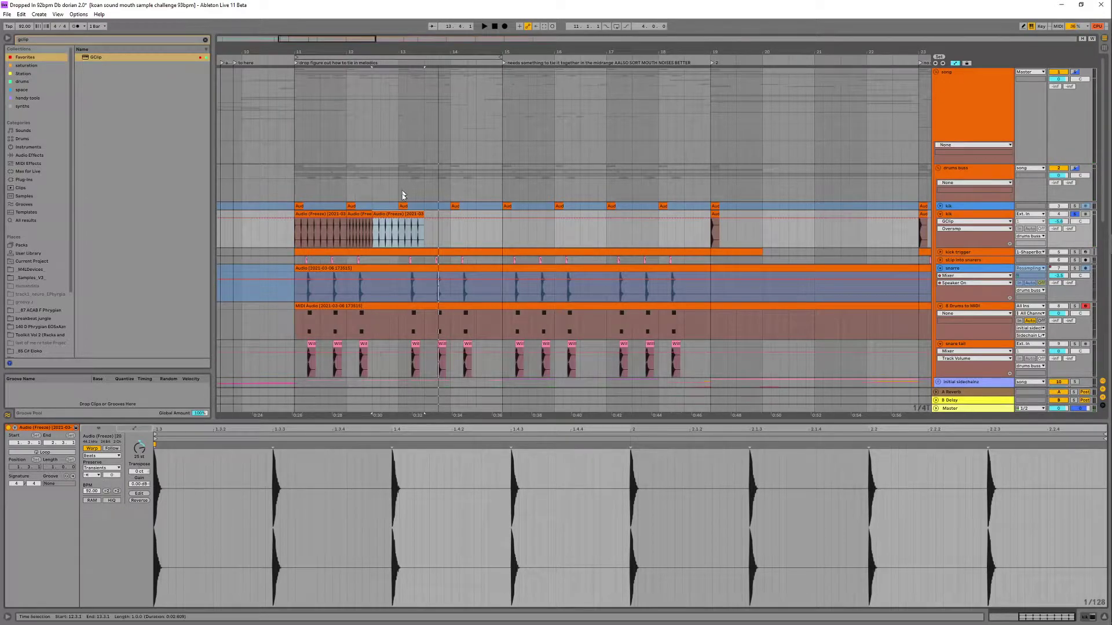
# - Consolidate and duplicate the pitched kick clip, and halve the duplicate's segment BPM so it plays twice as fast
pyautogui.hotkey('ctrl', 'j')
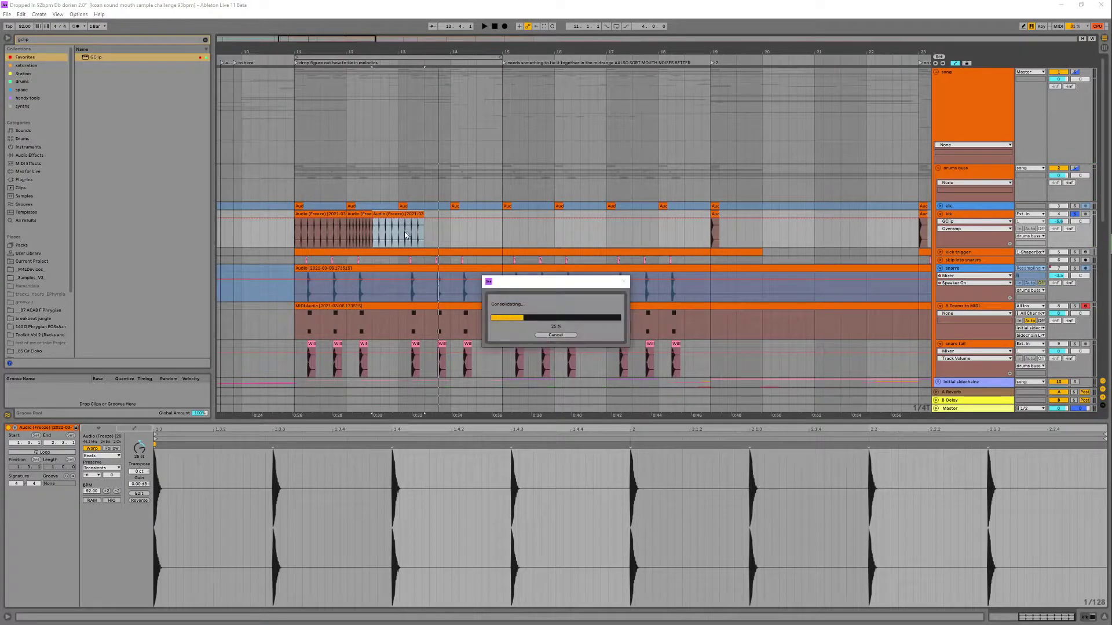
pyautogui.hotkey('ctrl', 'd')
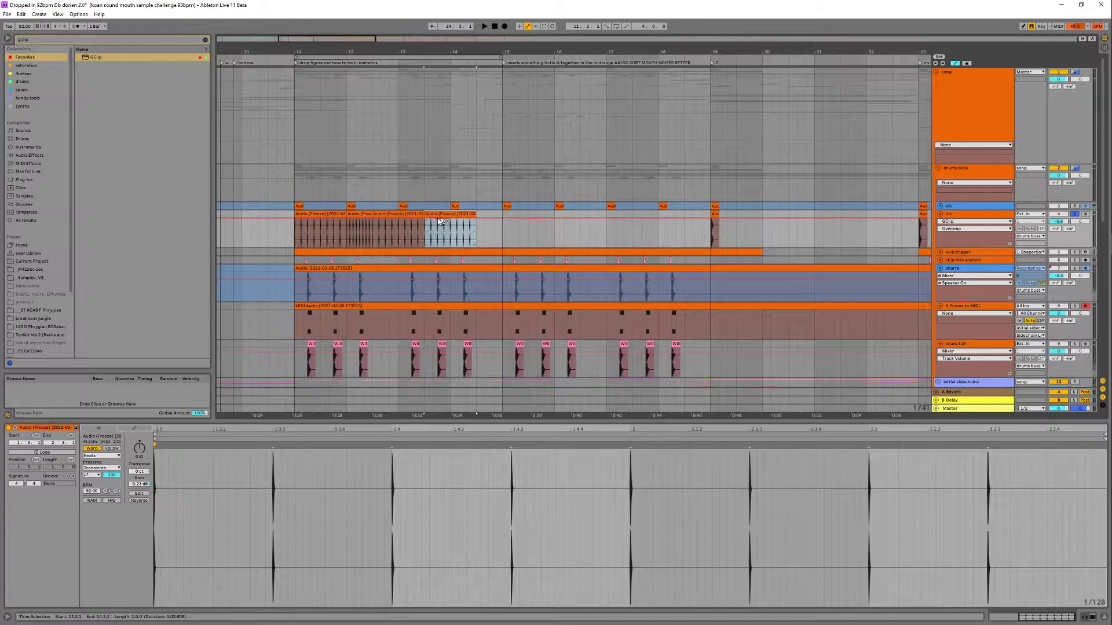
pyautogui.click(107, 491)
pyautogui.press('space')
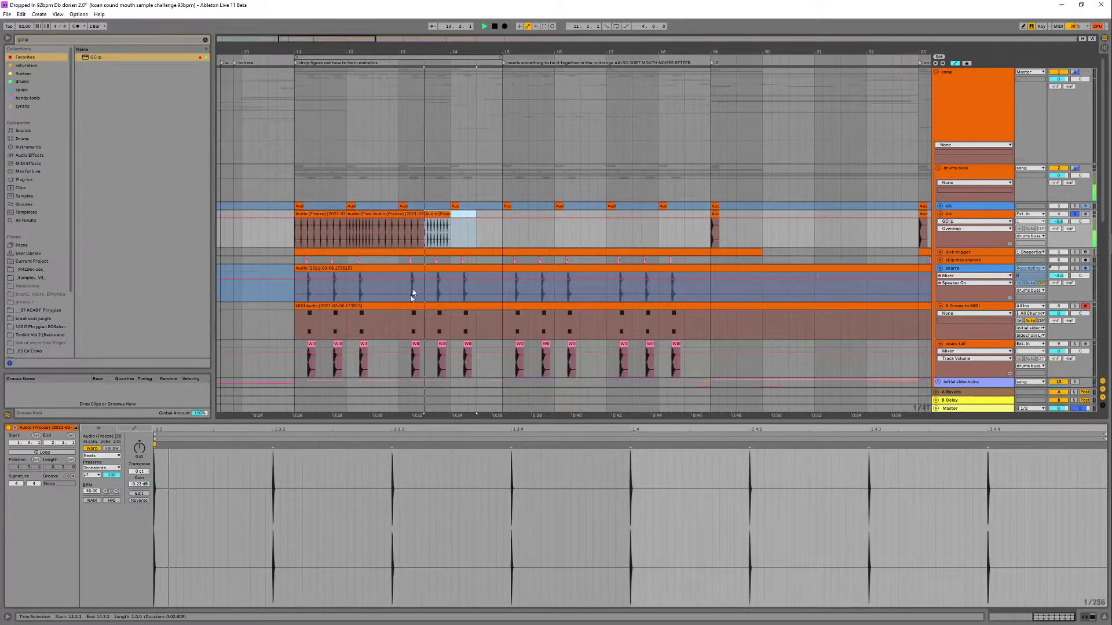
pyautogui.press('space')
pyautogui.click(440, 215)
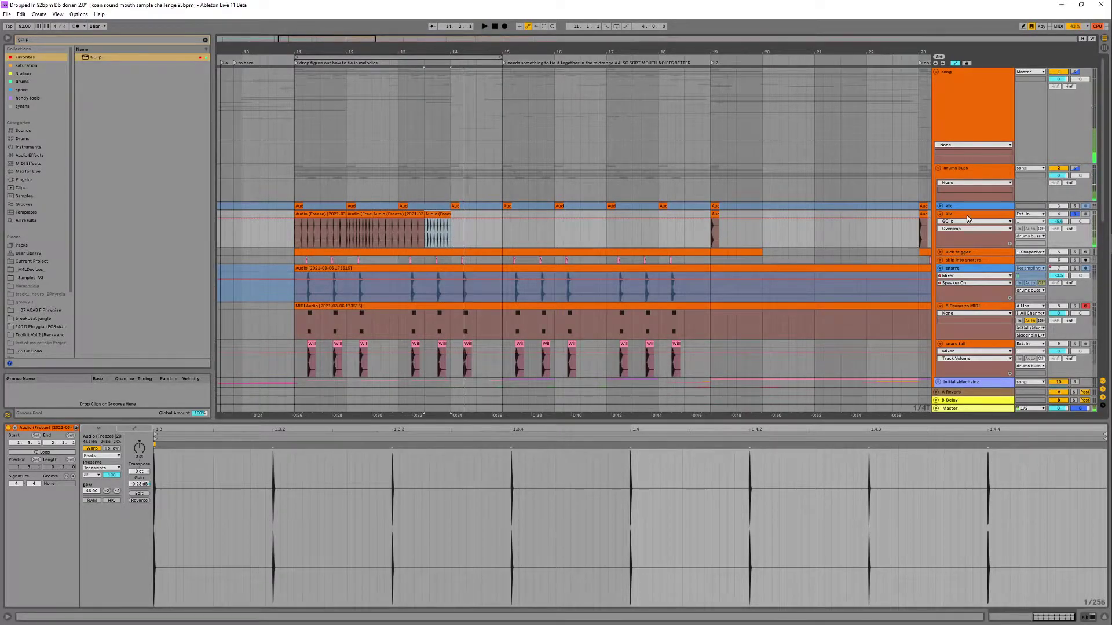
# - Delete the leftover kick clips after bar 17 on the duplicated kik track
pyautogui.moveTo(634, 52); pyautogui.dragTo(419, 52)
pyautogui.moveTo(843, 241); pyautogui.dragTo(419, 213)
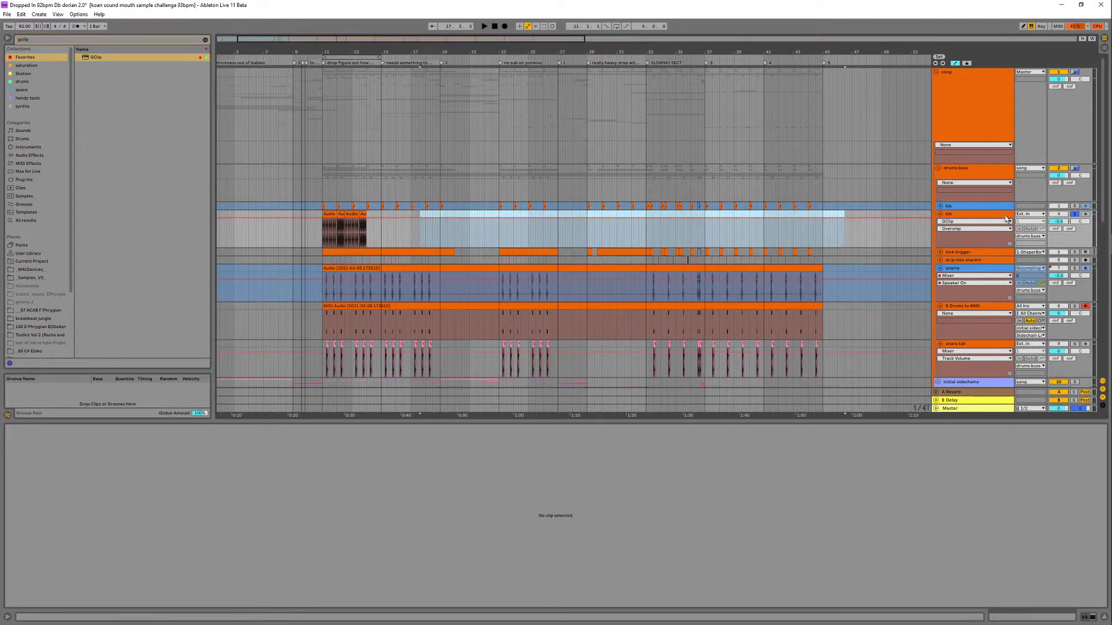
# - Select all the kick-roll clips from bar 11 to bar 14 and move them together to beat 15.3.3
pyautogui.moveTo(312, 50); pyautogui.dragTo(310, 116)
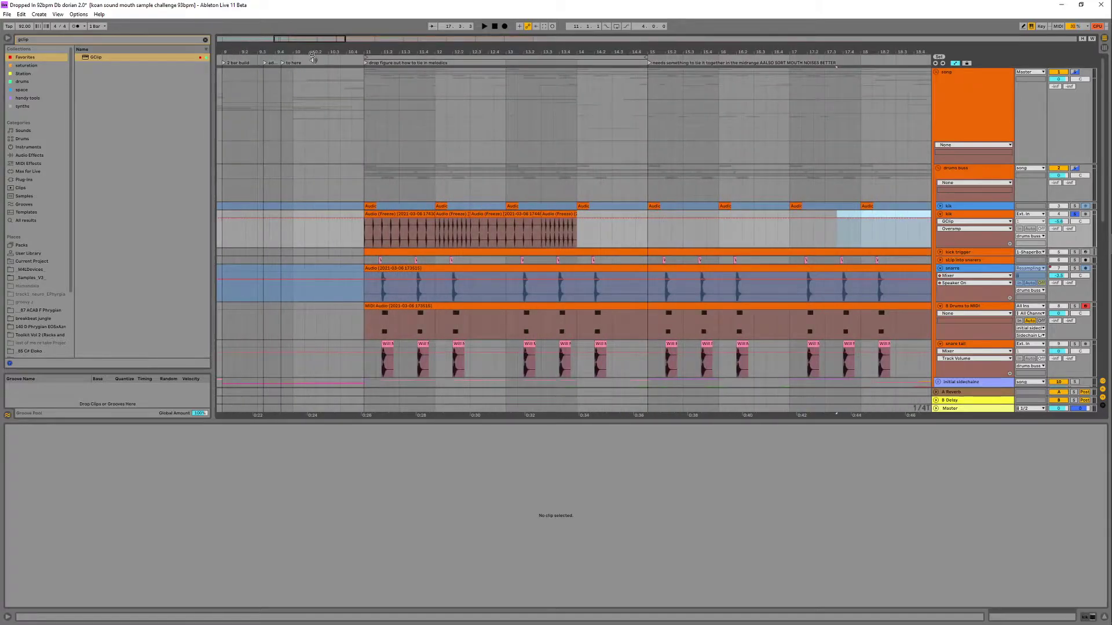
pyautogui.click(403, 217)
pyautogui.click(407, 214)
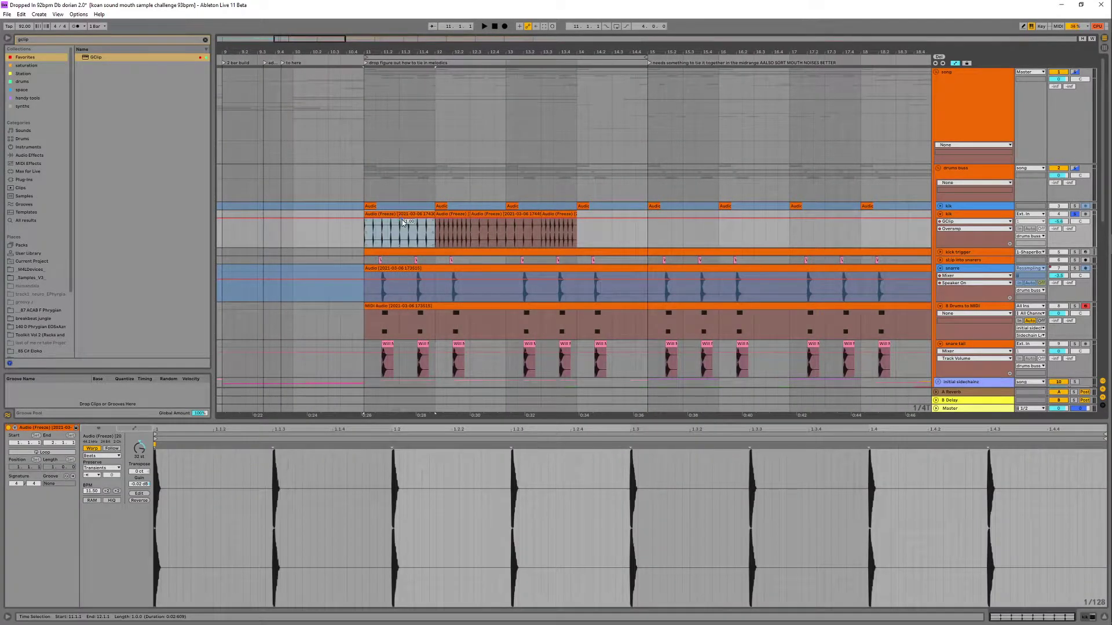
pyautogui.keyDown('shift'); pyautogui.click(549, 215); pyautogui.keyUp('shift')
pyautogui.moveTo(438, 214); pyautogui.dragTo(770, 215)
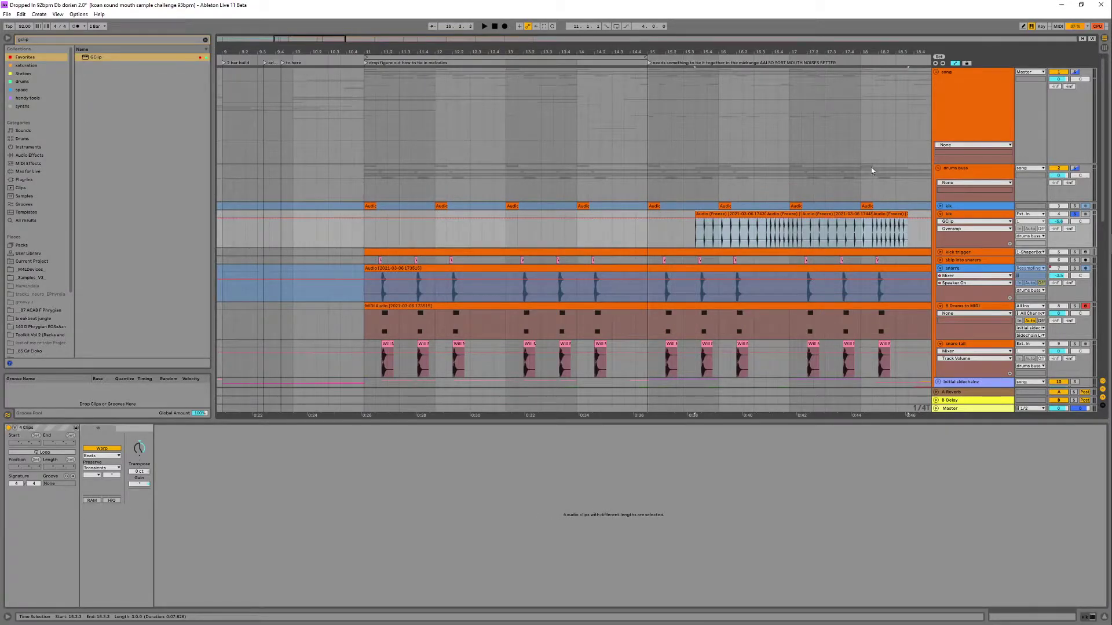
# - Move the slower one-bar roll clip to about beat 14.4 and place the half-bar fast roll clip at beat 11.4.2
pyautogui.click(365, 186)
pyautogui.press('space')
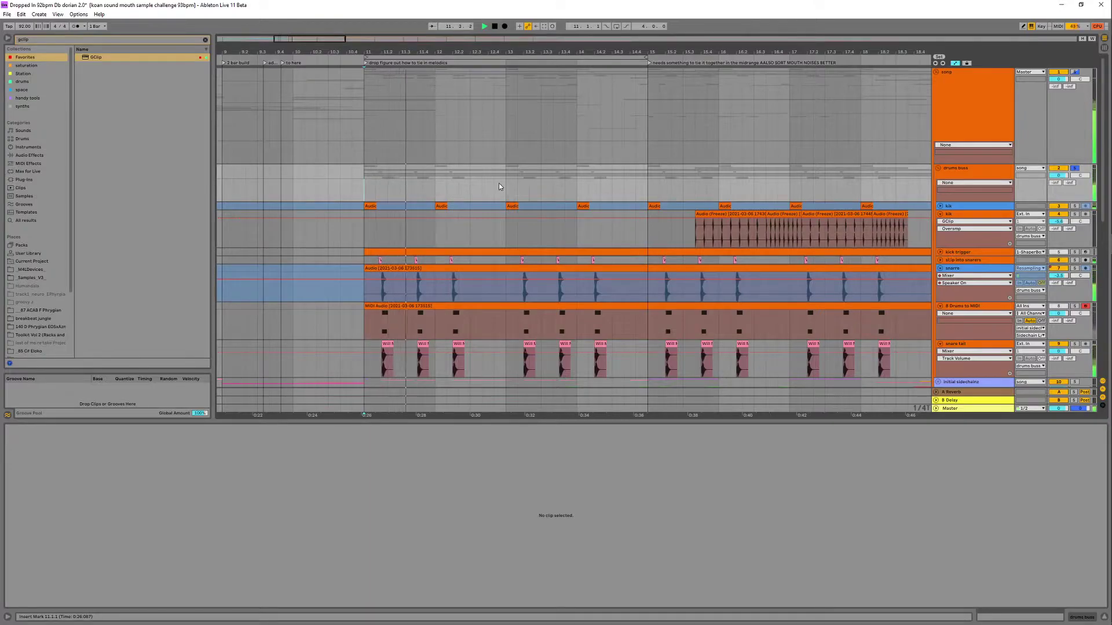
pyautogui.moveTo(726, 210); pyautogui.dragTo(417, 243)
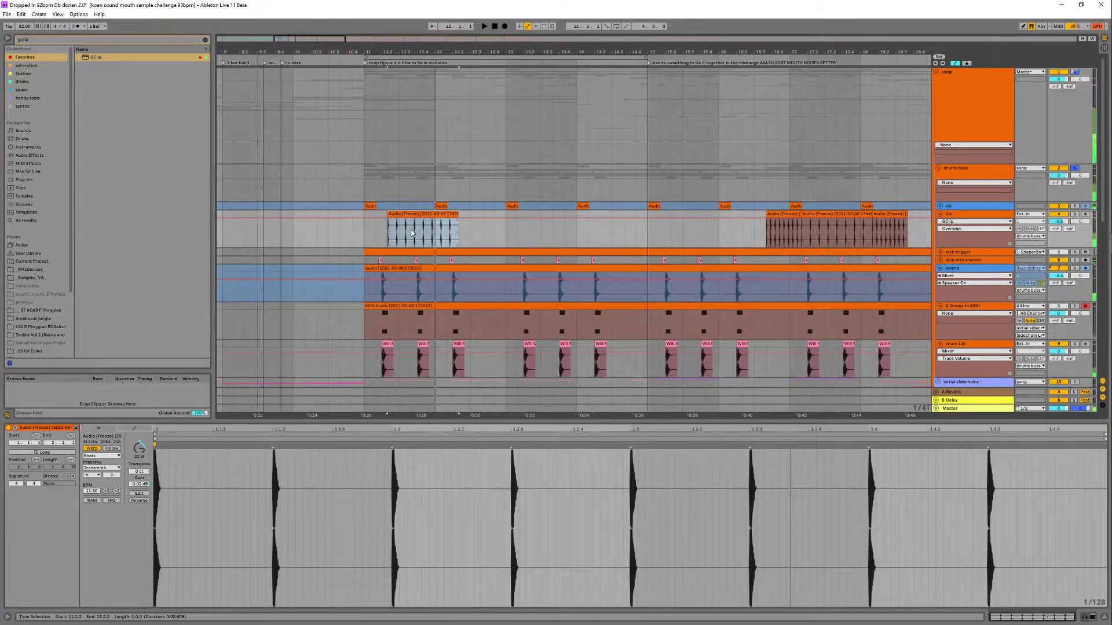
pyautogui.moveTo(409, 213); pyautogui.dragTo(660, 232)
pyautogui.moveTo(780, 214); pyautogui.dragTo(438, 239)
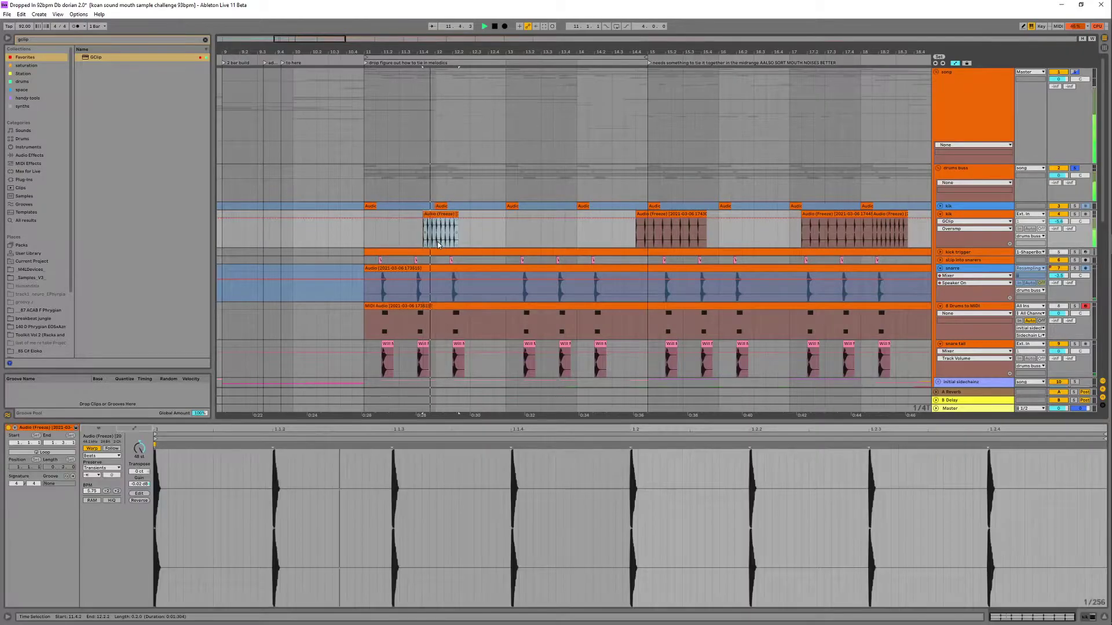
# - Split the fast roll clip at bar 12 and move its second part to beat 12.4.2
pyautogui.click(442, 222)
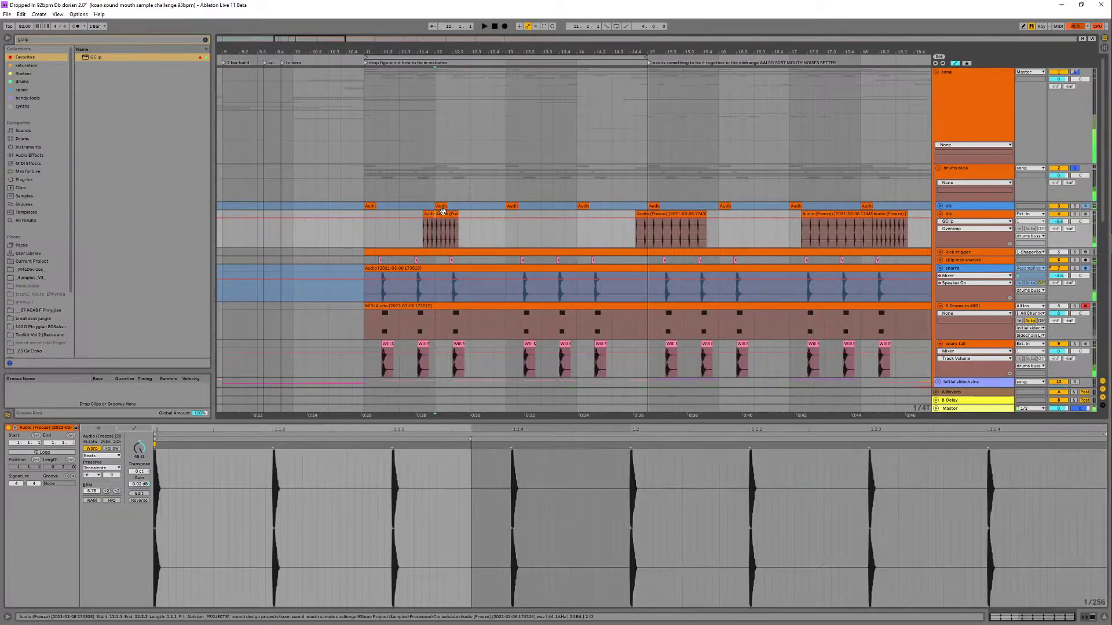
pyautogui.press('space')
pyautogui.moveTo(442, 221); pyautogui.dragTo(501, 220)
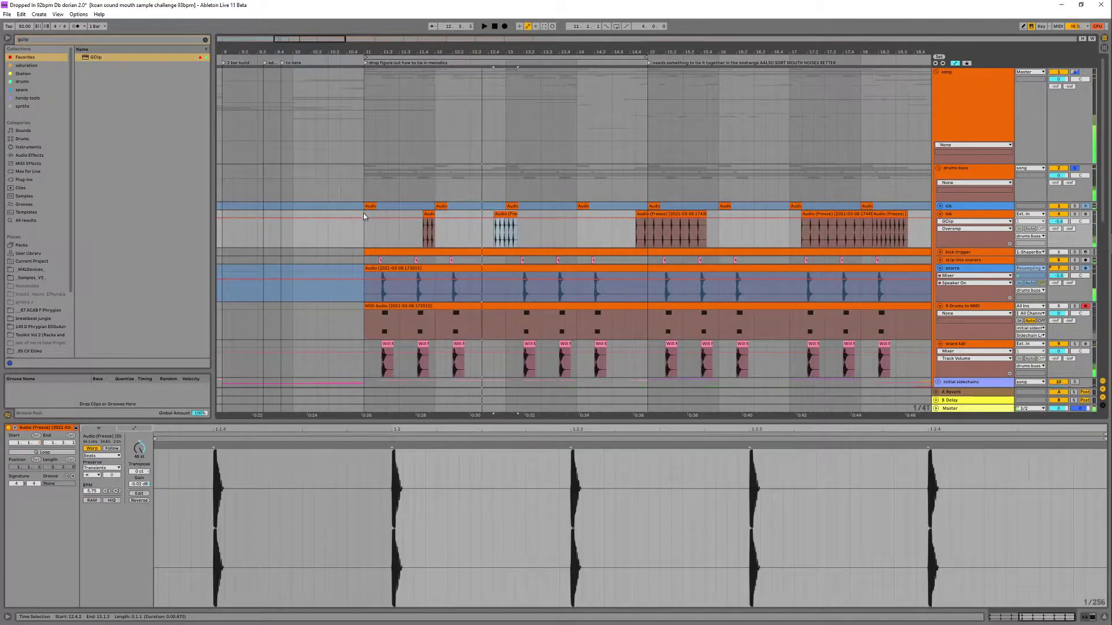
# - Play from bar 11, move the first short roll piece to beat 11.3 and lengthen it to one beat
pyautogui.click(363, 212)
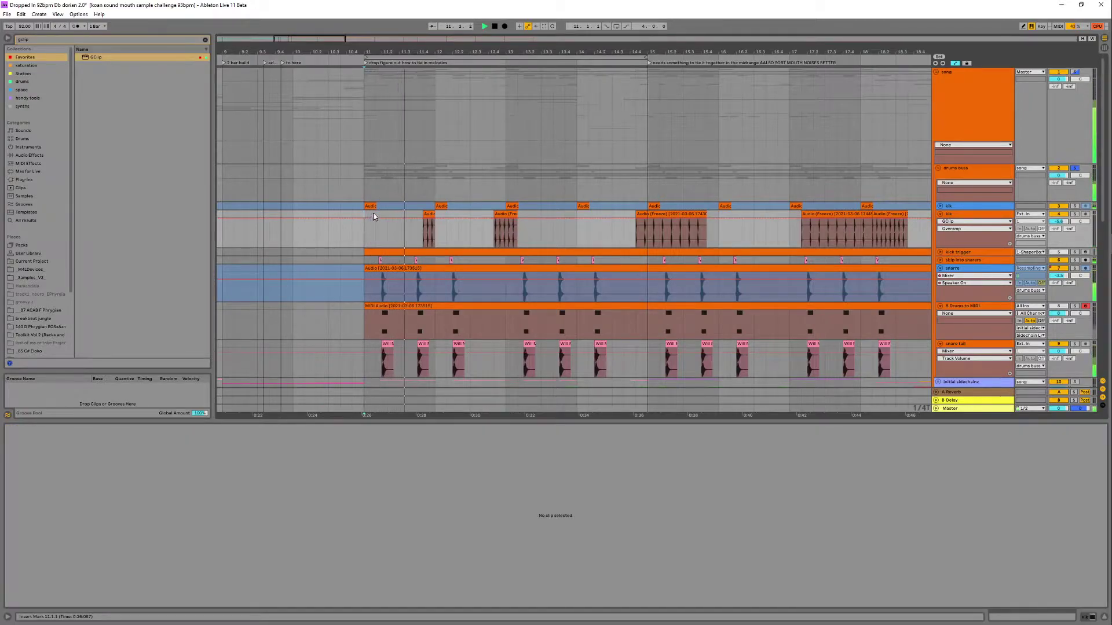
pyautogui.moveTo(426, 216); pyautogui.dragTo(404, 218)
pyautogui.moveTo(408, 54); pyautogui.dragTo(481, 215)
pyautogui.press('space')
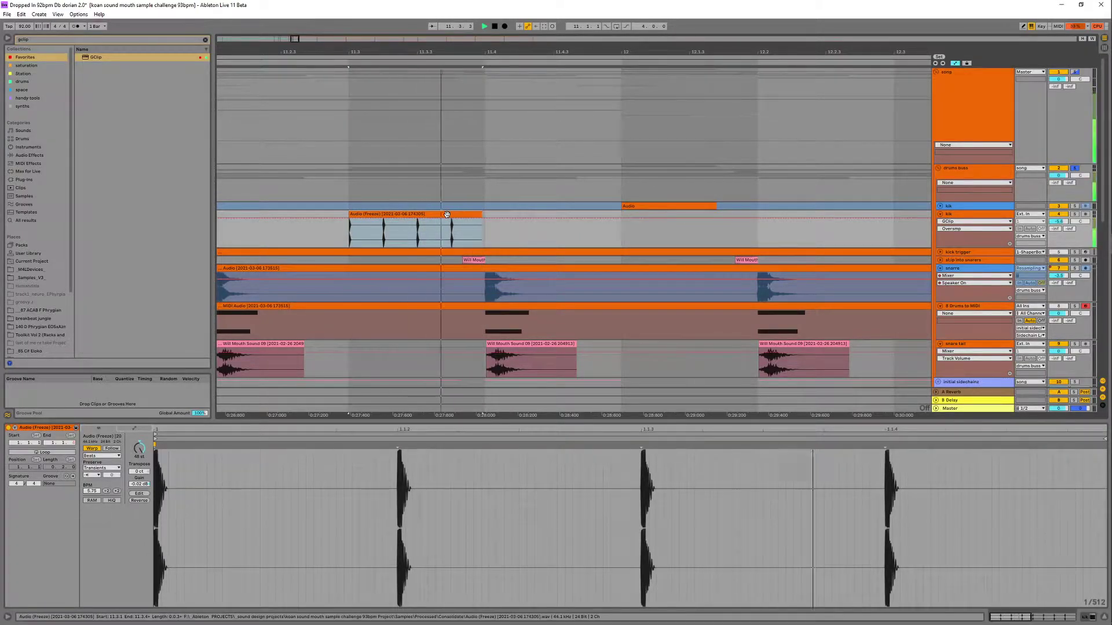
# - Shift the second roll piece earlier and cut off its end so it lasts about one beat and finishes at bar 13
pyautogui.moveTo(514, 52); pyautogui.dragTo(514, 25)
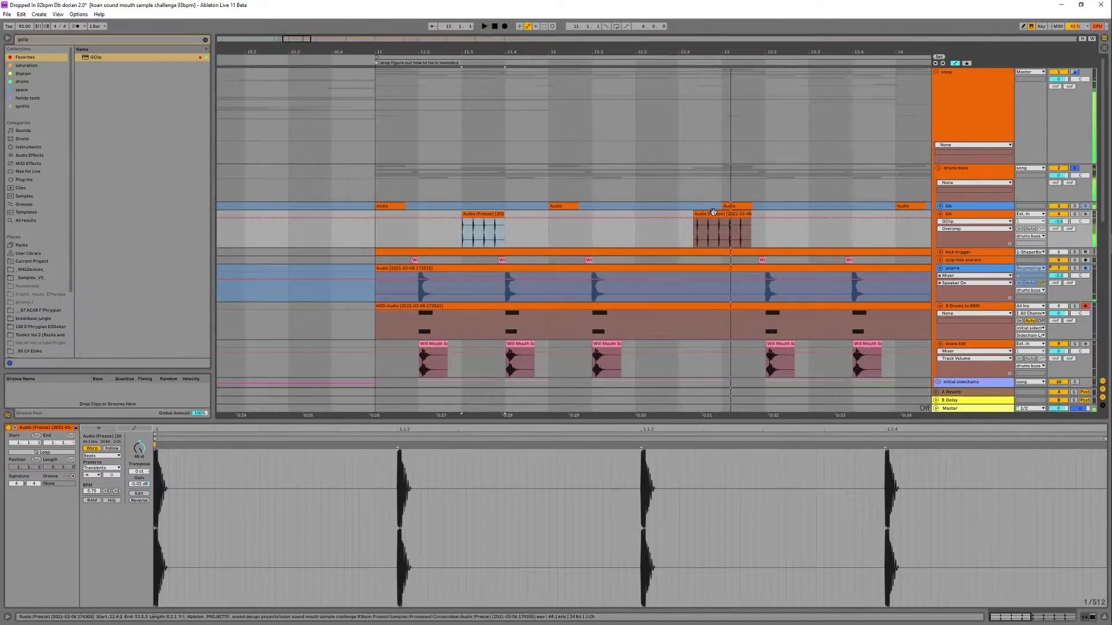
pyautogui.moveTo(715, 216); pyautogui.dragTo(660, 224)
pyautogui.press('space')
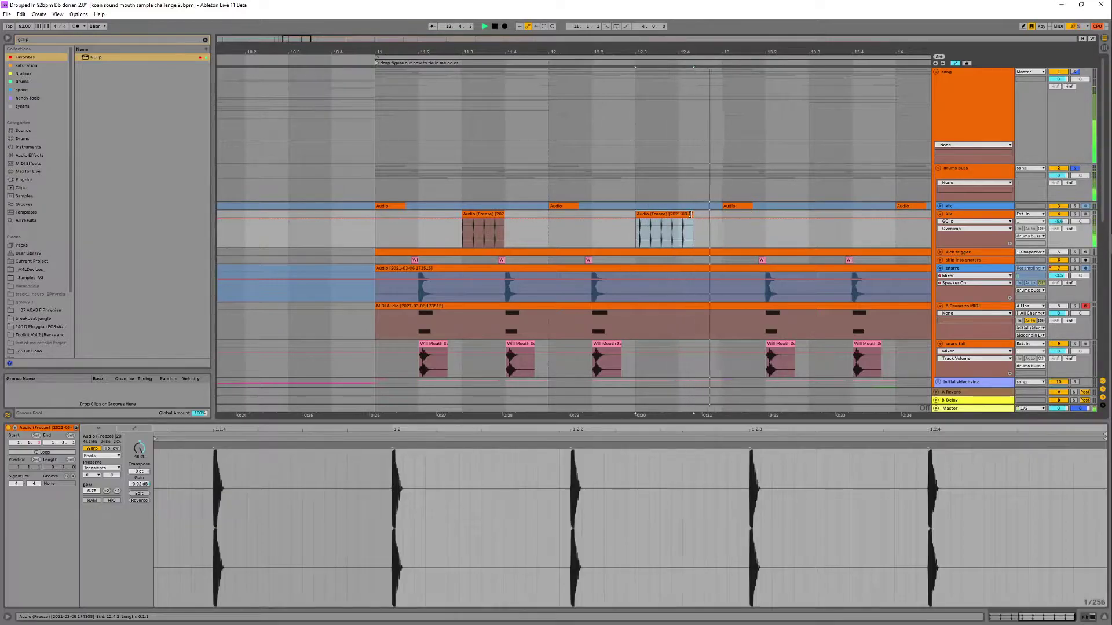
pyautogui.moveTo(657, 56); pyautogui.dragTo(726, 215)
pyautogui.press('space')
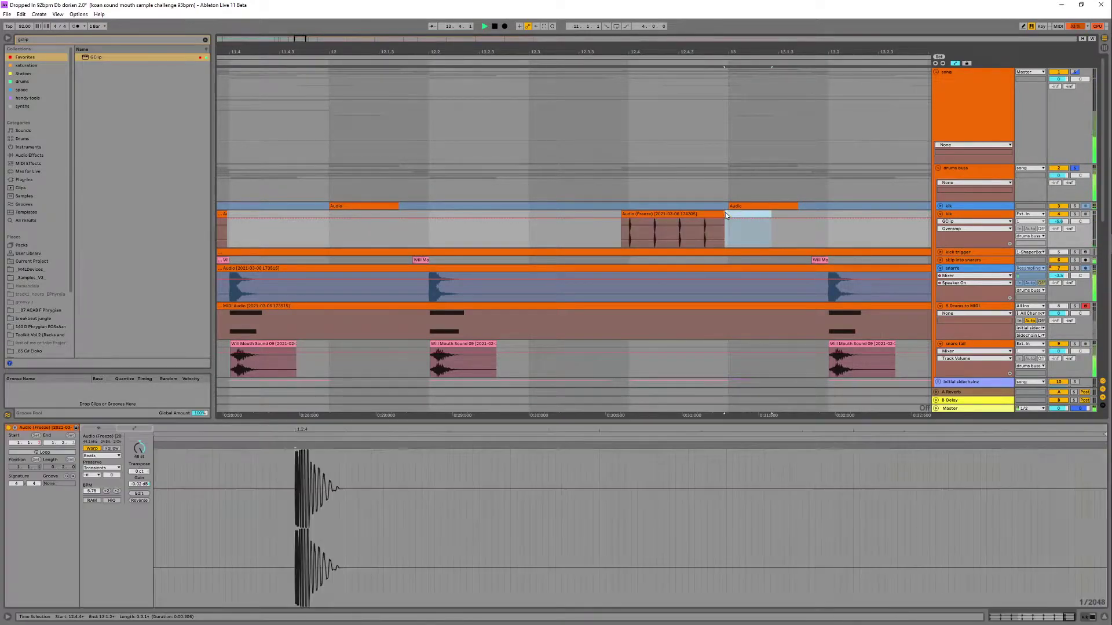
pyautogui.moveTo(625, 53); pyautogui.dragTo(655, 242)
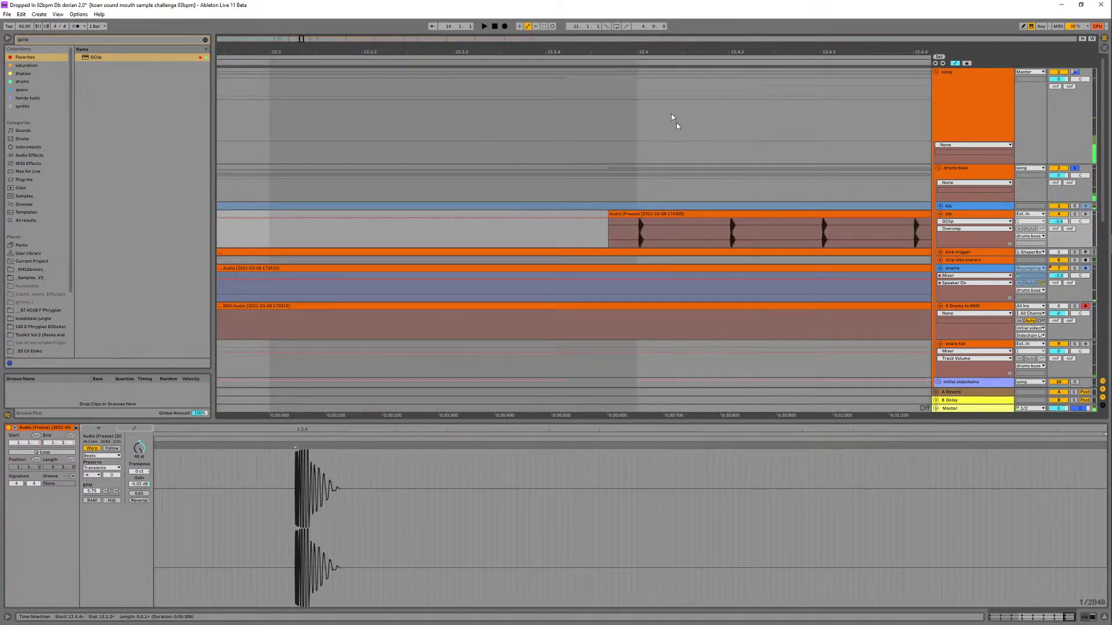
pyautogui.moveTo(631, 53); pyautogui.dragTo(523, 12)
# - Insert a new audio track below the duplicated kik track
pyautogui.rightClick(970, 219)
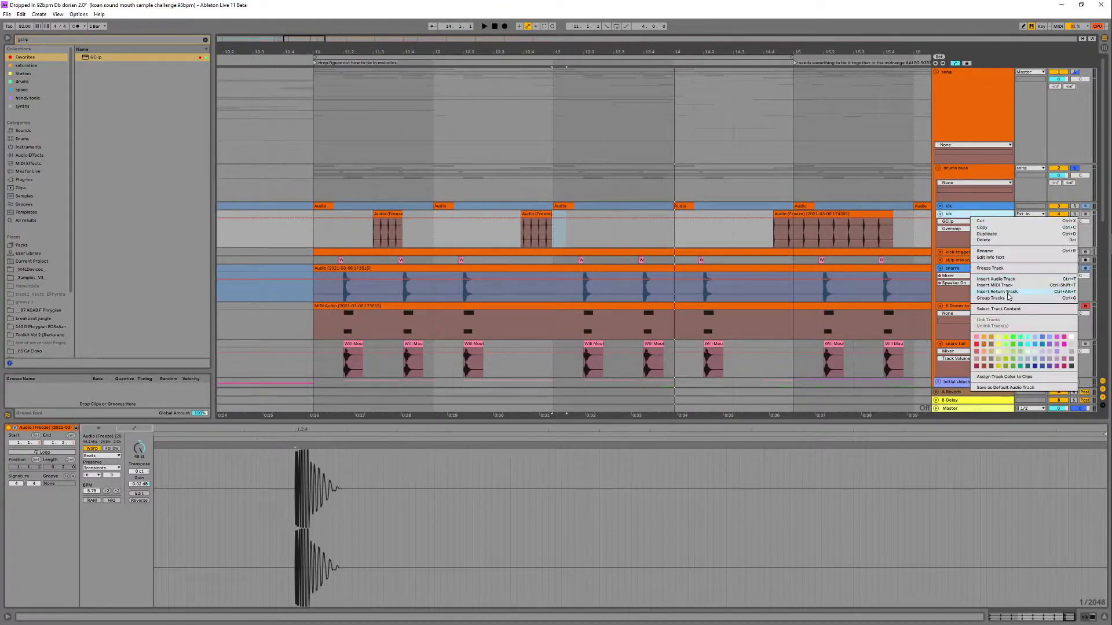
pyautogui.click(1001, 280)
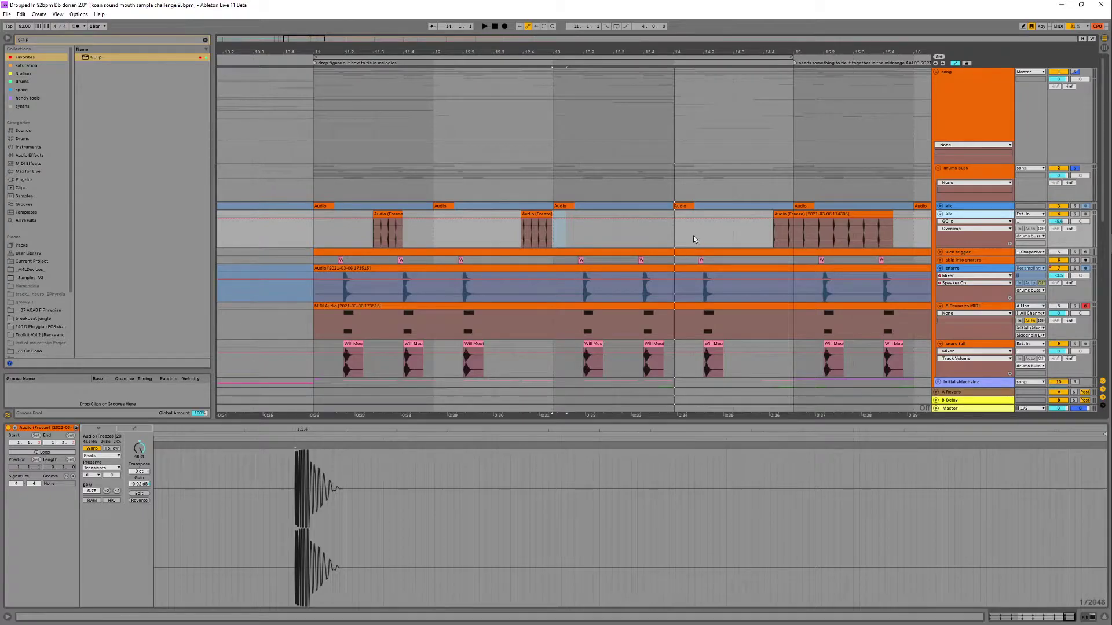
pyautogui.hotkey('ctrl', 't')
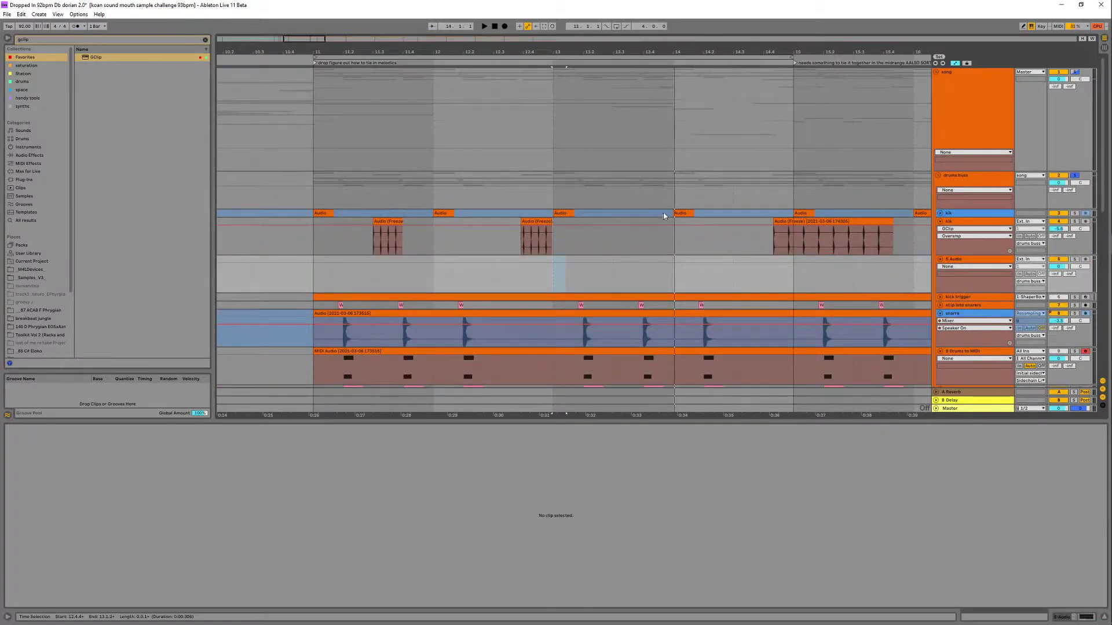
# - Turn off solo on the song and drums buss groups and play the kick rolls from bar 11 in the full mix
pyautogui.click(386, 239)
pyautogui.press('space')
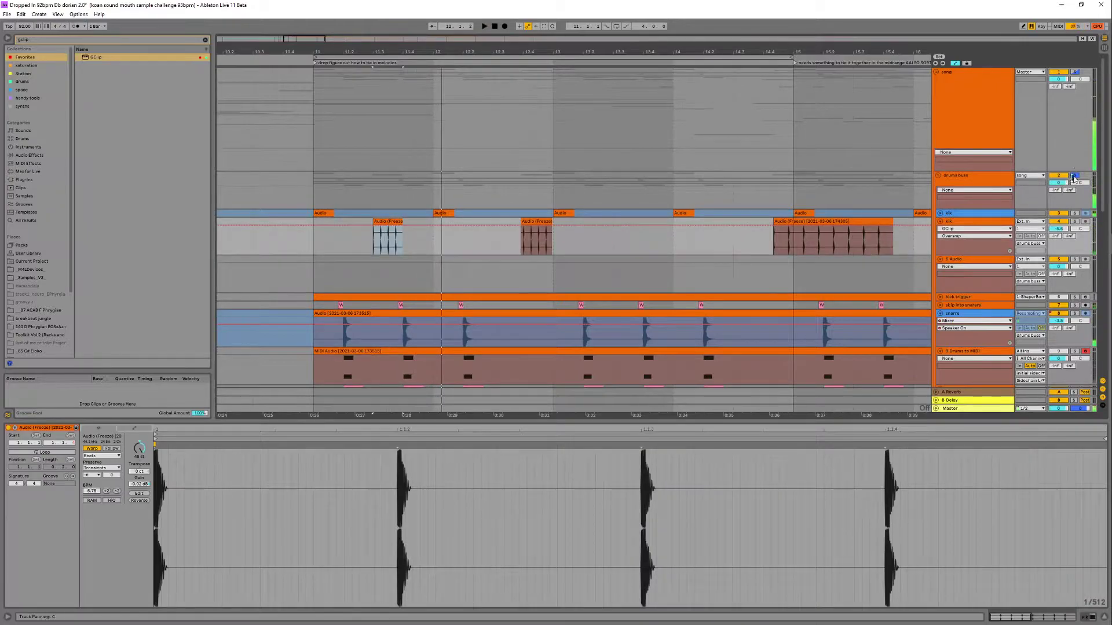
pyautogui.press('space')
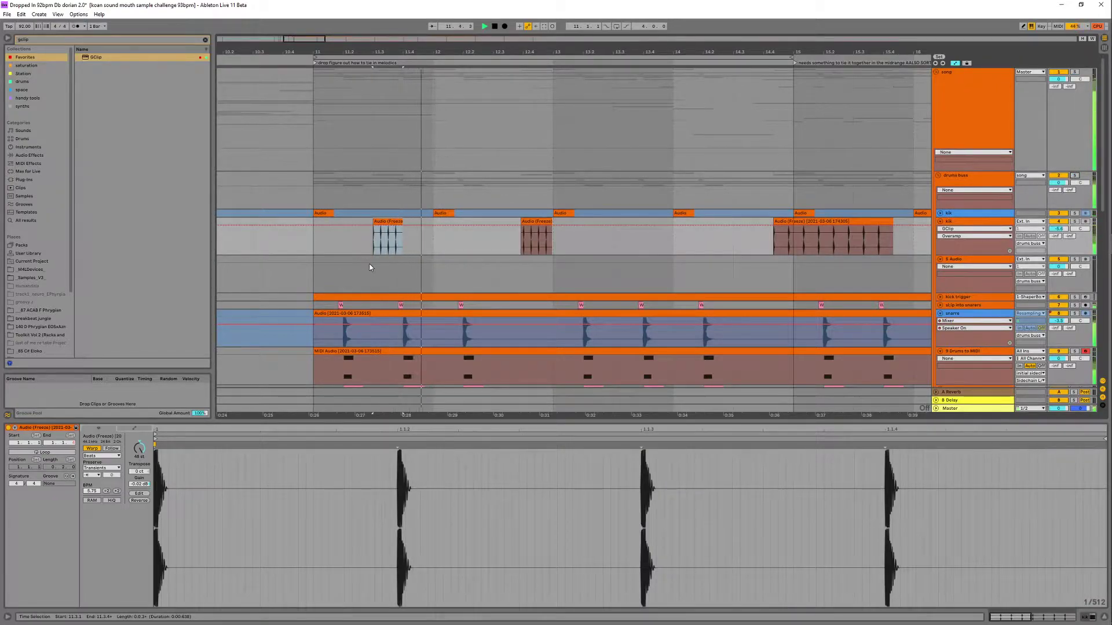
pyautogui.click(314, 240)
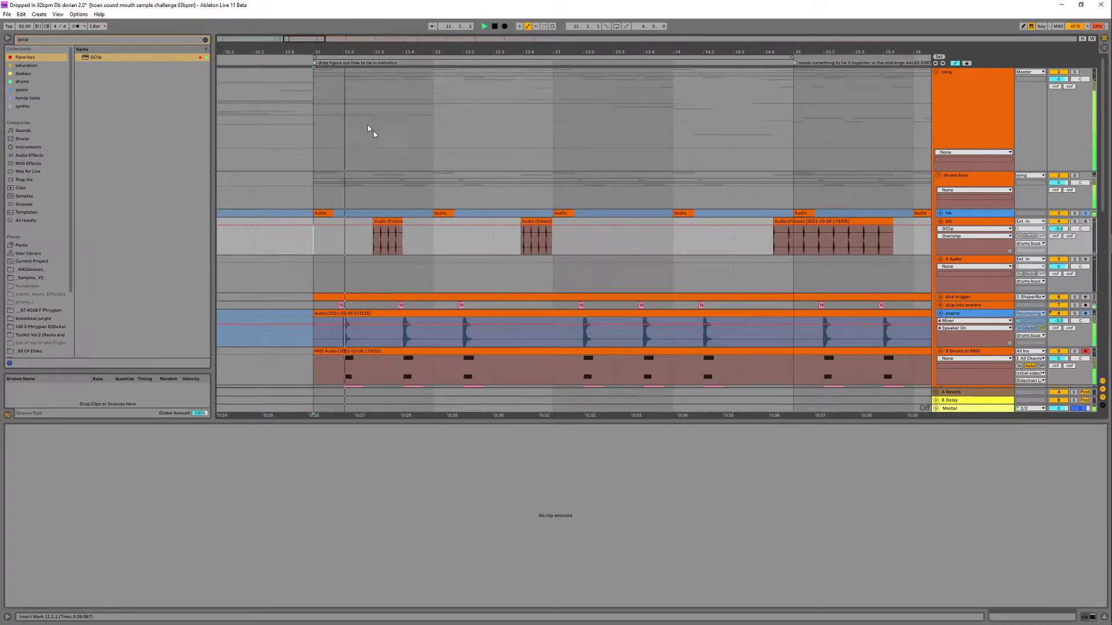
pyautogui.moveTo(344, 52); pyautogui.dragTo(344, 92)
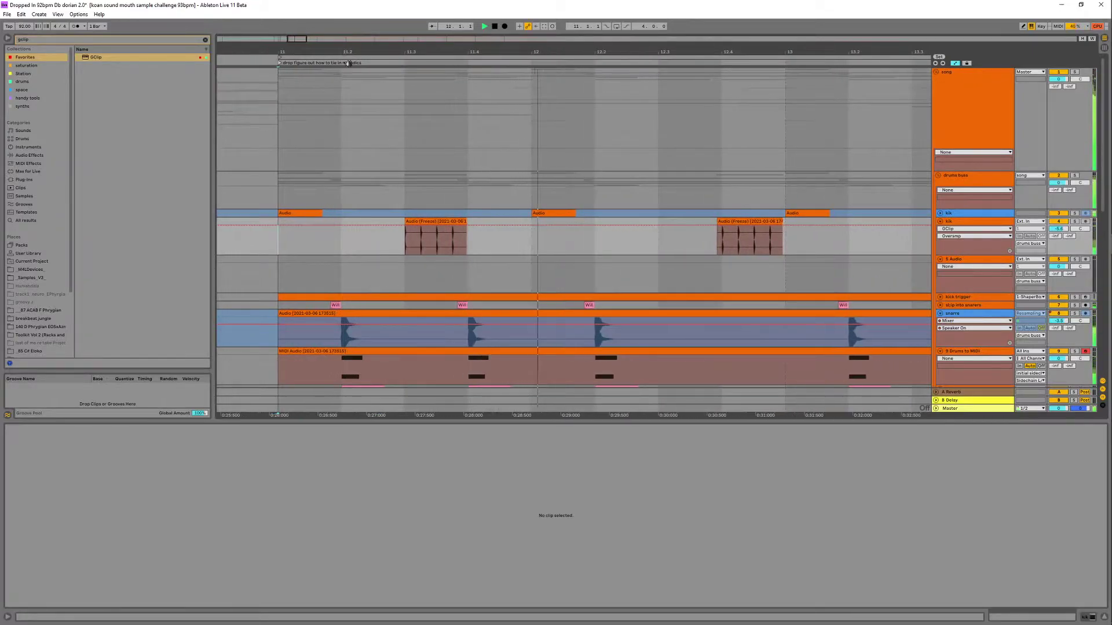
pyautogui.press('space')
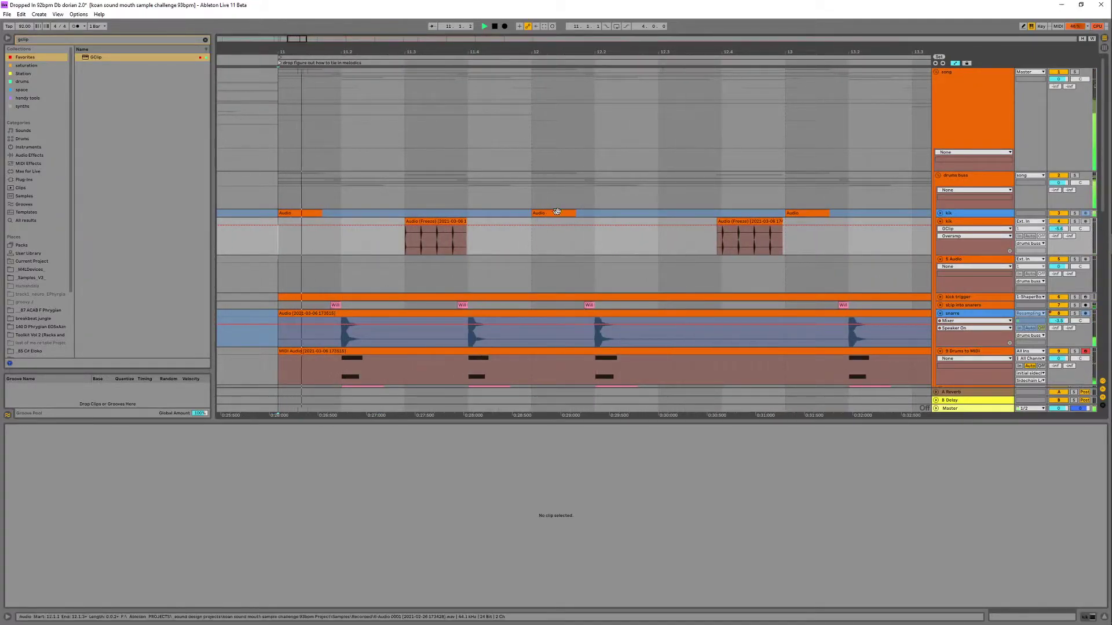
pyautogui.moveTo(425, 52); pyautogui.dragTo(402, 29)
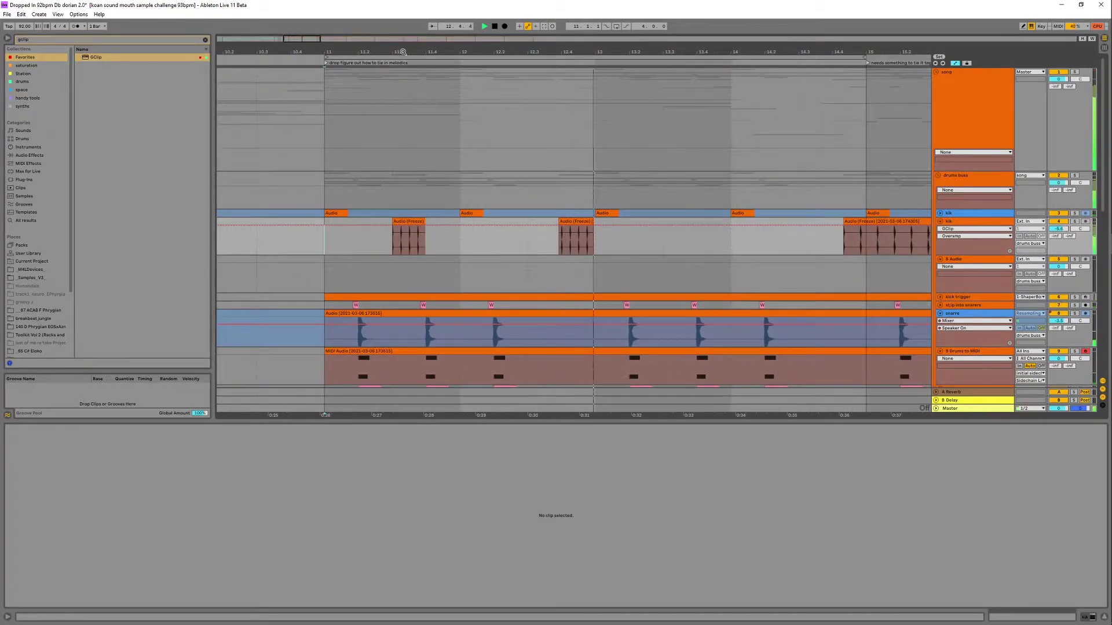
# - Try to halve the first kick roll's segment BPM and extend that clip to bar 12
pyautogui.click(575, 239)
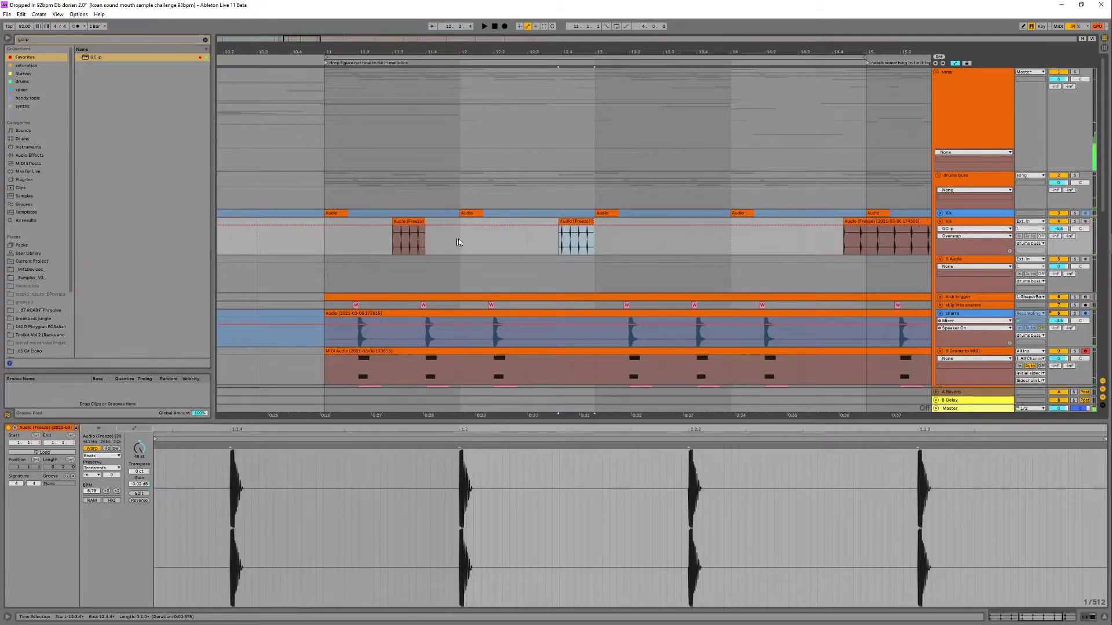
pyautogui.click(408, 240)
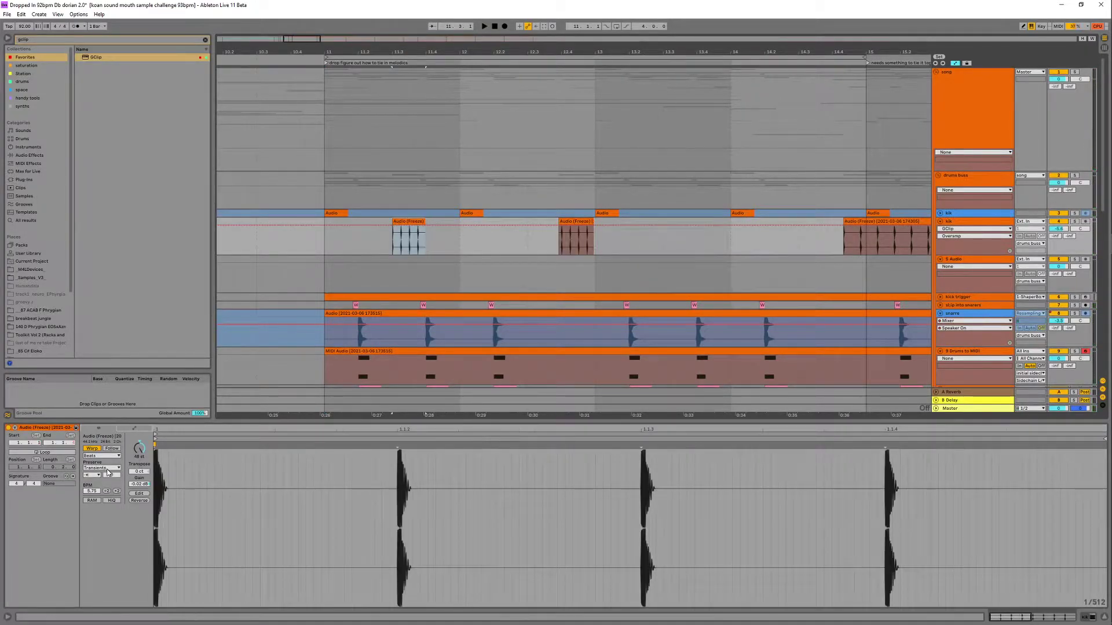
pyautogui.click(107, 490)
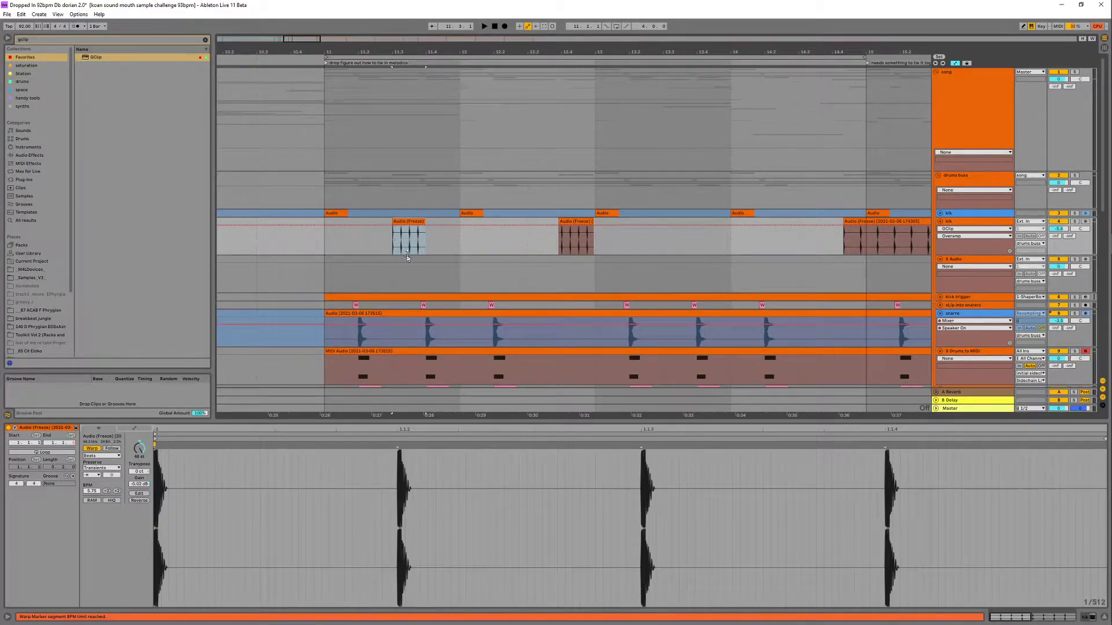
pyautogui.moveTo(431, 221); pyautogui.dragTo(460, 223)
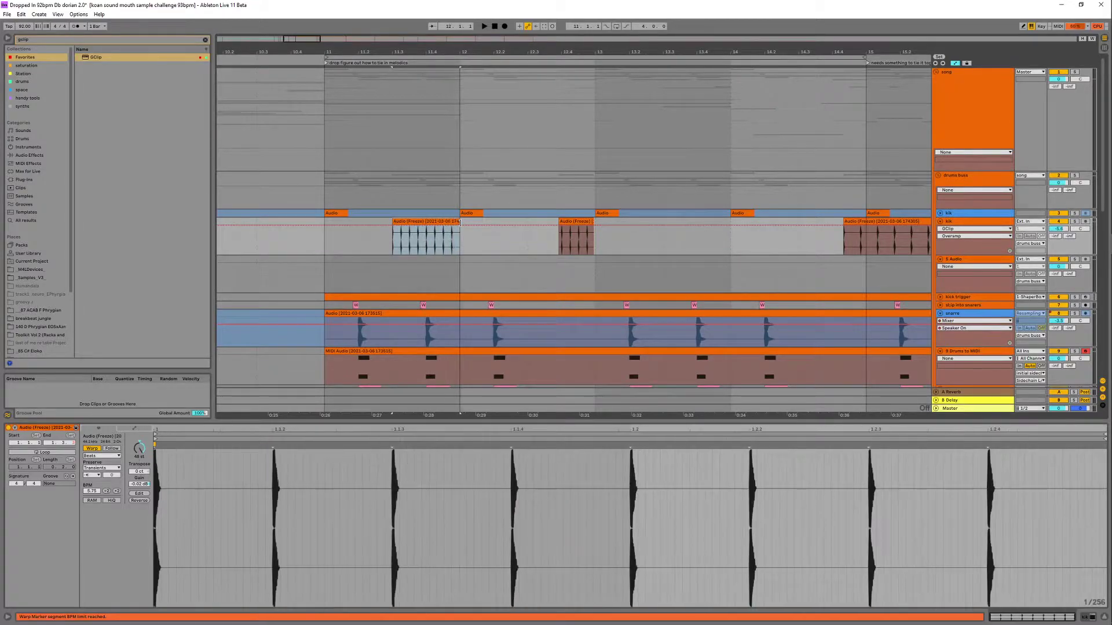
# - Undo the last change to the first kick roll and add a locator at beat 11.4
pyautogui.hotkey('ctrl', 'z')
pyautogui.moveTo(407, 55); pyautogui.dragTo(474, 81)
pyautogui.click(493, 76)
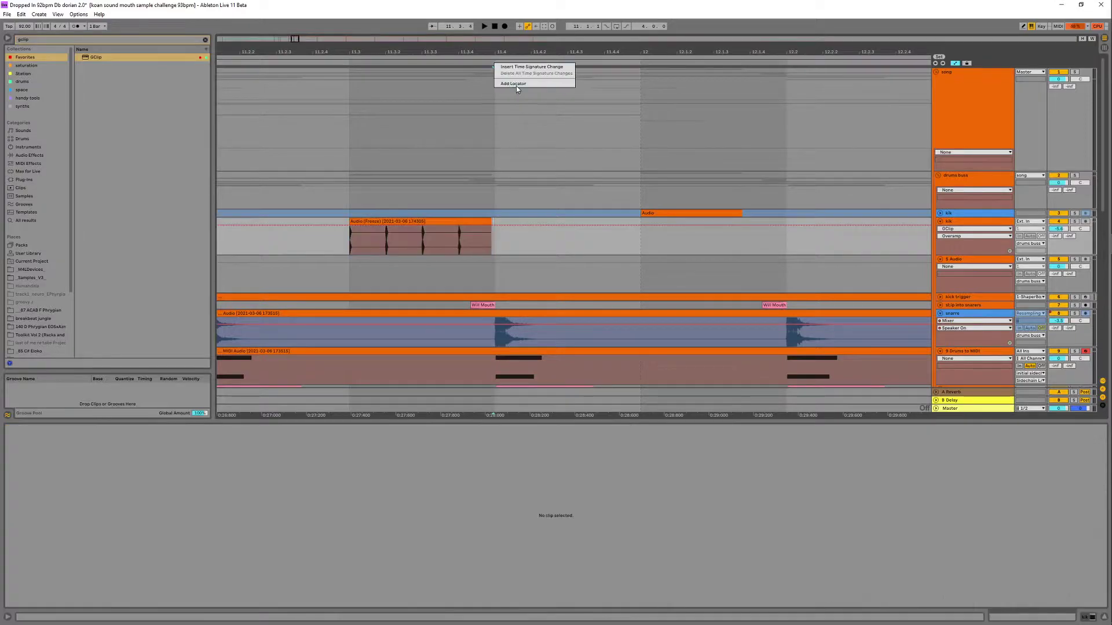
# - Consolidate the first kick roll extended to bar 12, halve the resulting clip's segment BPM and play it
pyautogui.moveTo(493, 221); pyautogui.dragTo(644, 224)
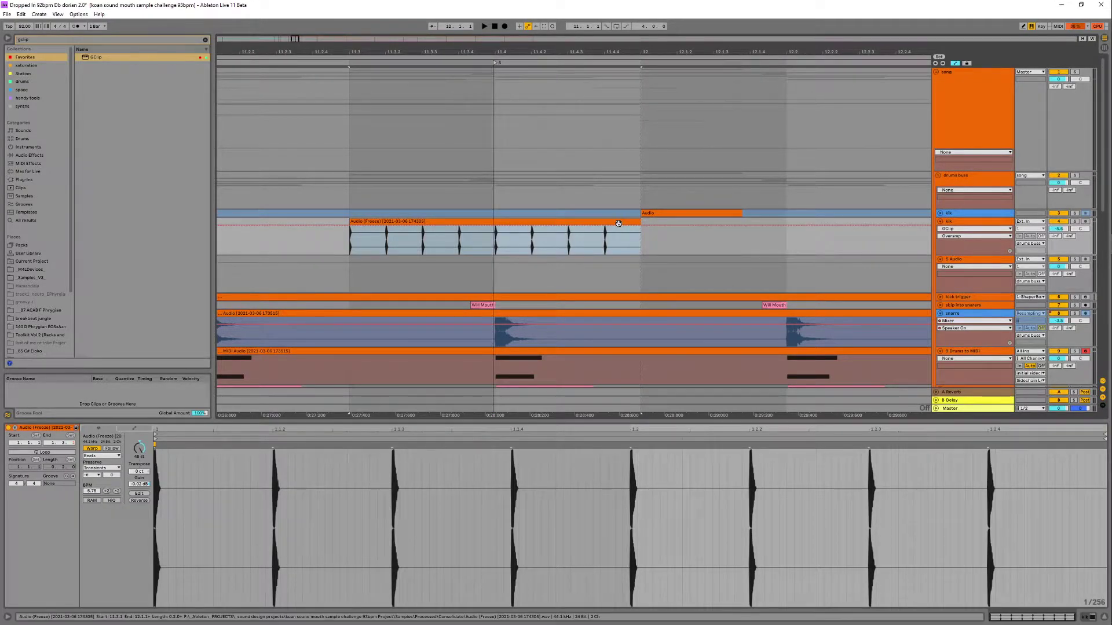
pyautogui.hotkey('ctrl', 'j')
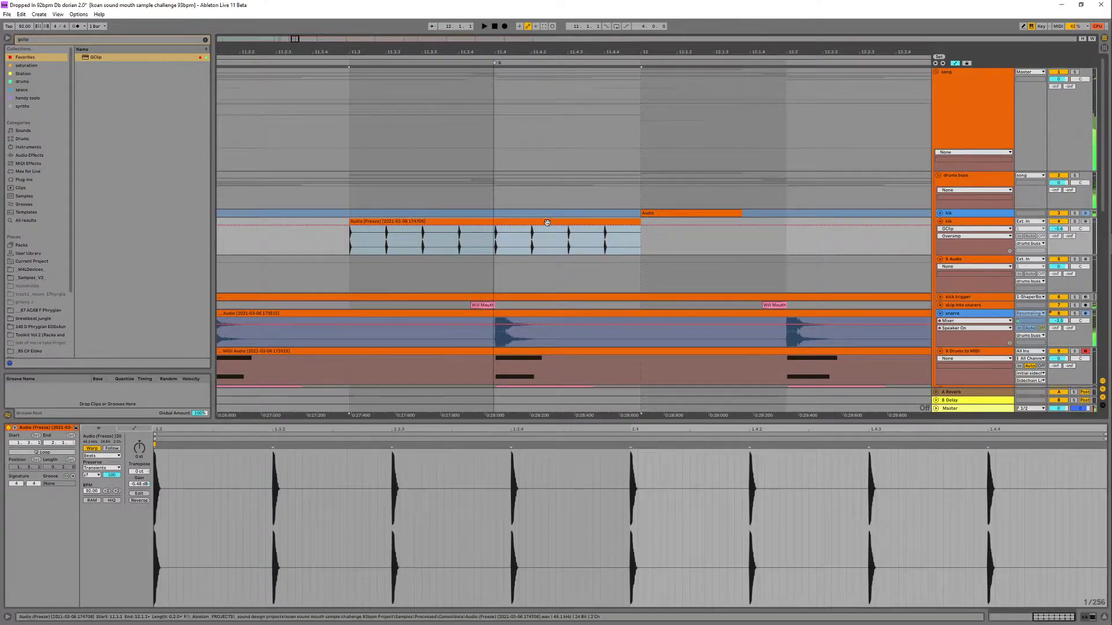
pyautogui.click(107, 491)
pyautogui.press('space')
pyautogui.press('space')
# - Move the sped-up kick roll to start at 11.3.3 and delete the part of it after beat 11.4
pyautogui.moveTo(408, 221); pyautogui.dragTo(450, 220)
pyautogui.press('space')
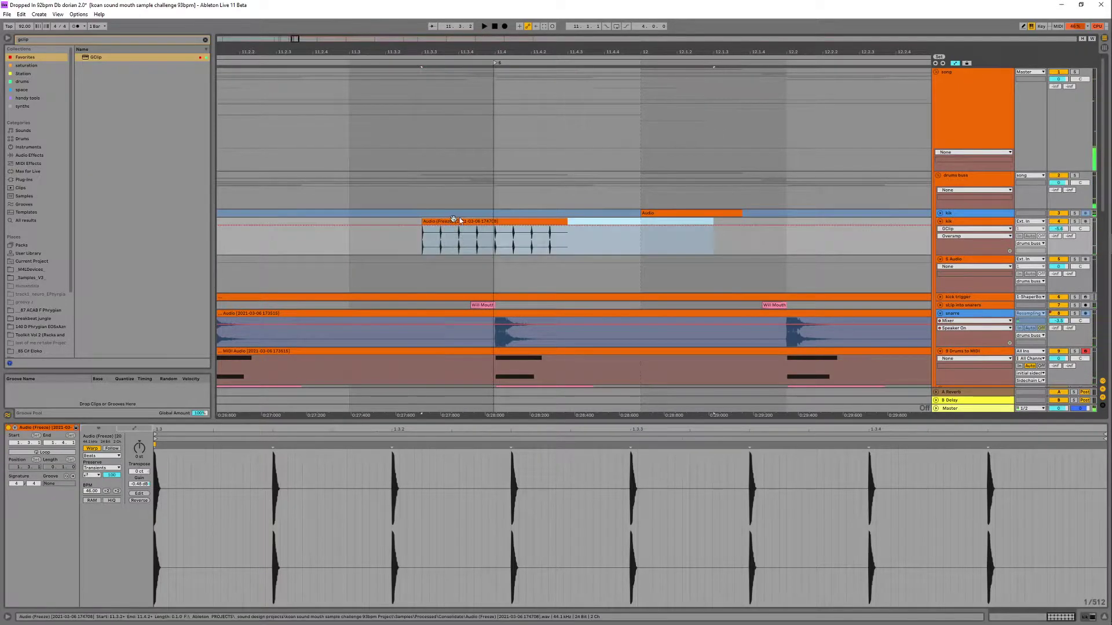
pyautogui.moveTo(600, 240); pyautogui.dragTo(426, 218)
pyautogui.press('space')
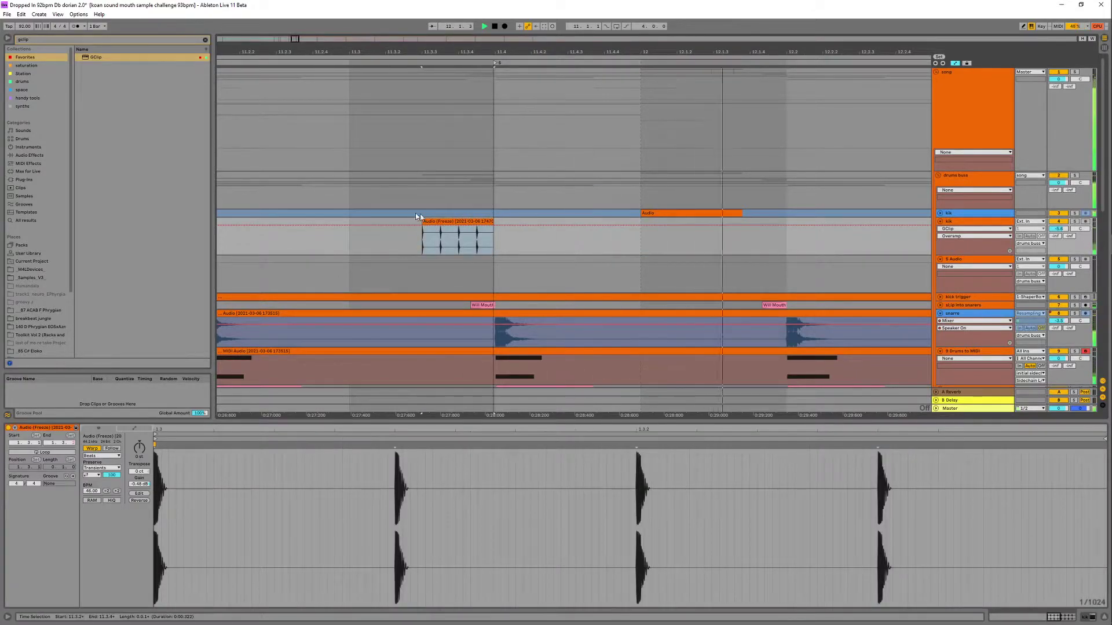
# - Lengthen the first kick roll slightly and nudge it later so it ends exactly at the snare hit on beat 11.4
pyautogui.click(322, 193)
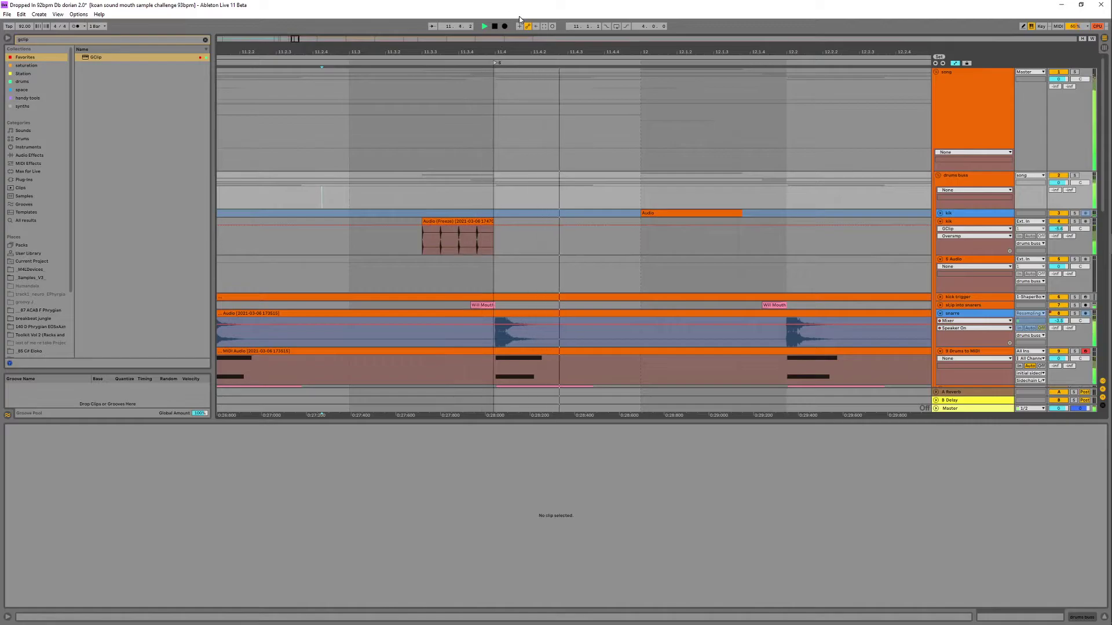
pyautogui.moveTo(492, 51); pyautogui.dragTo(524, 223)
pyautogui.press('space')
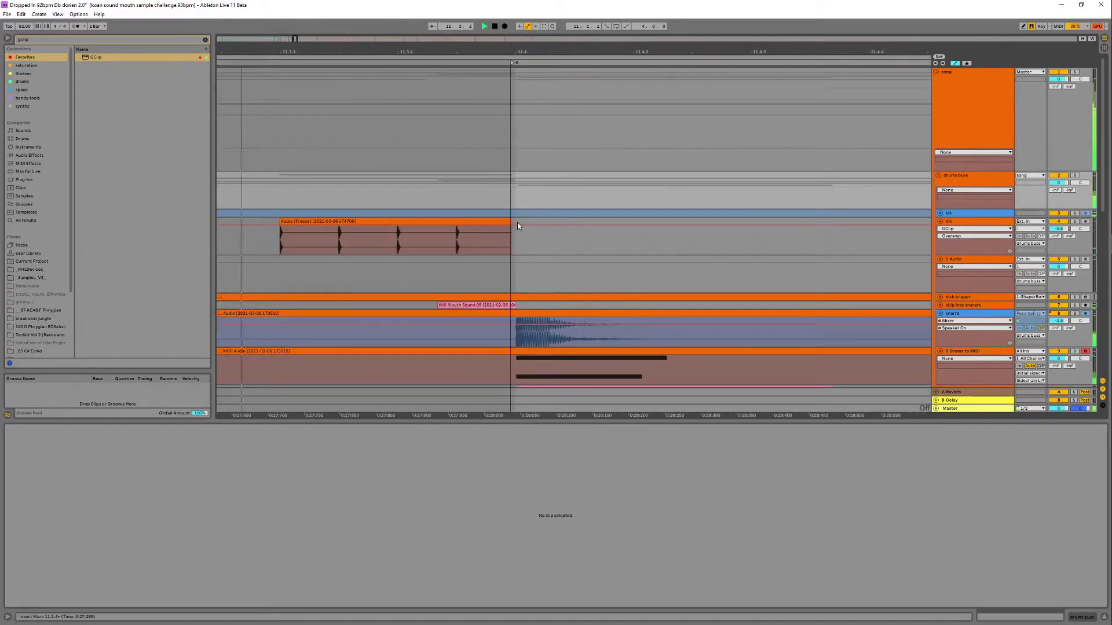
pyautogui.click(512, 224)
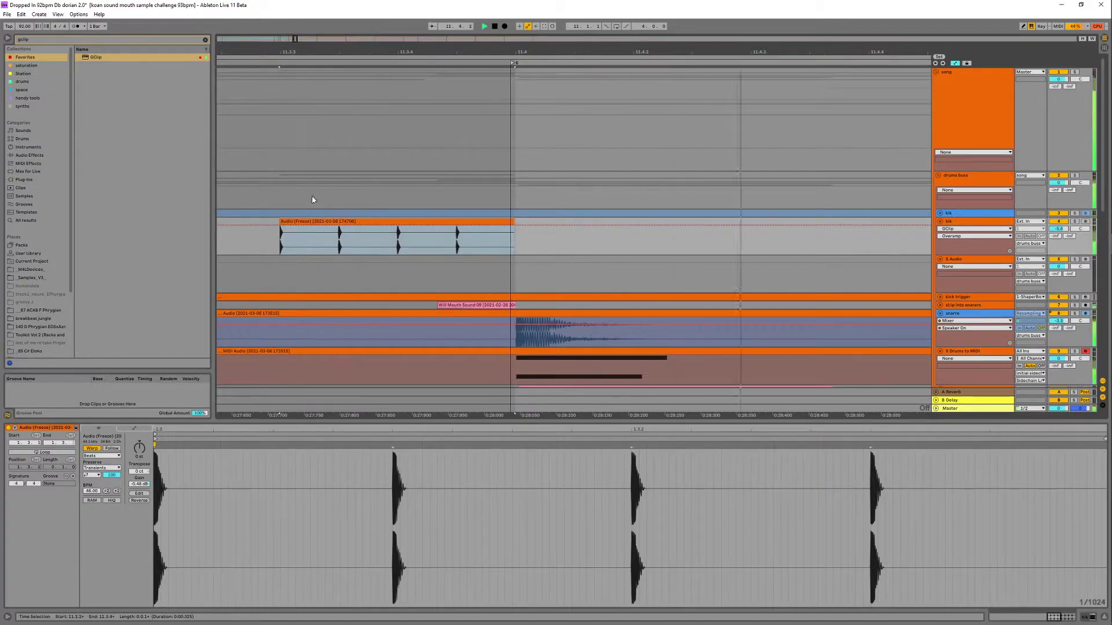
pyautogui.moveTo(290, 221); pyautogui.dragTo(291, 221)
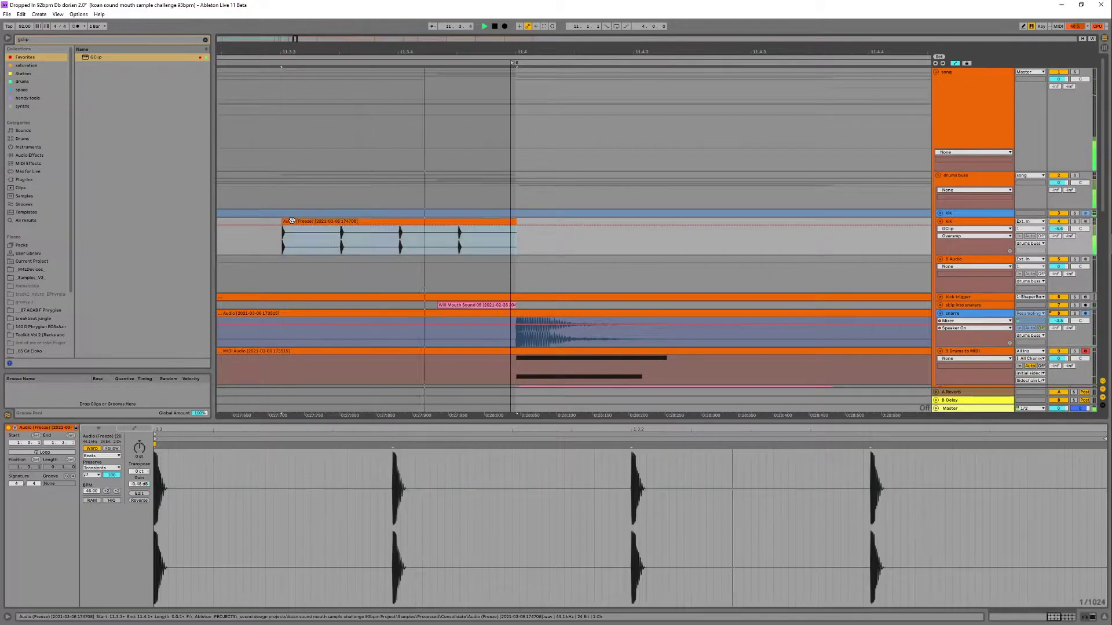
pyautogui.moveTo(315, 52); pyautogui.dragTo(314, 35)
pyautogui.press('space')
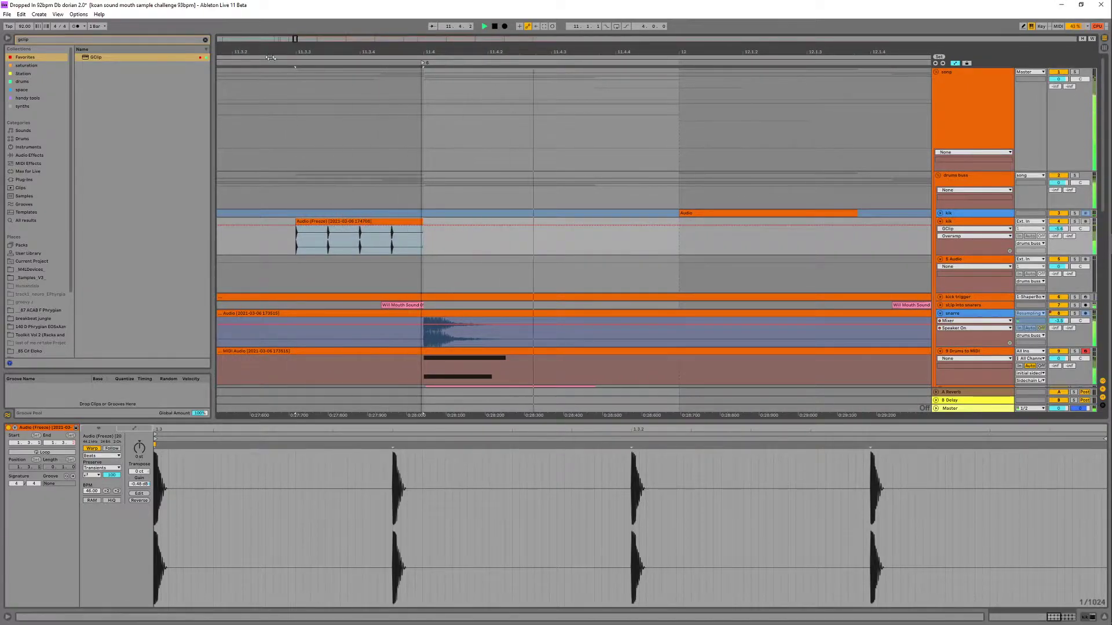
# - Play the full mix from just before bar 11 to check the first two kick rolls
pyautogui.press('-')
pyautogui.press('-')
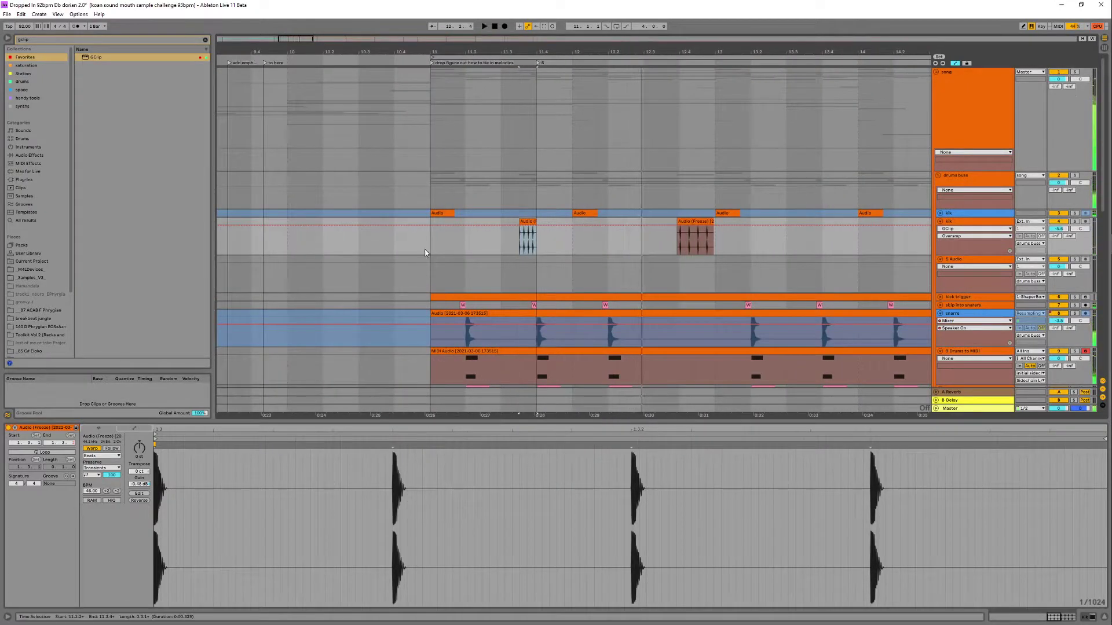
pyautogui.click(424, 253)
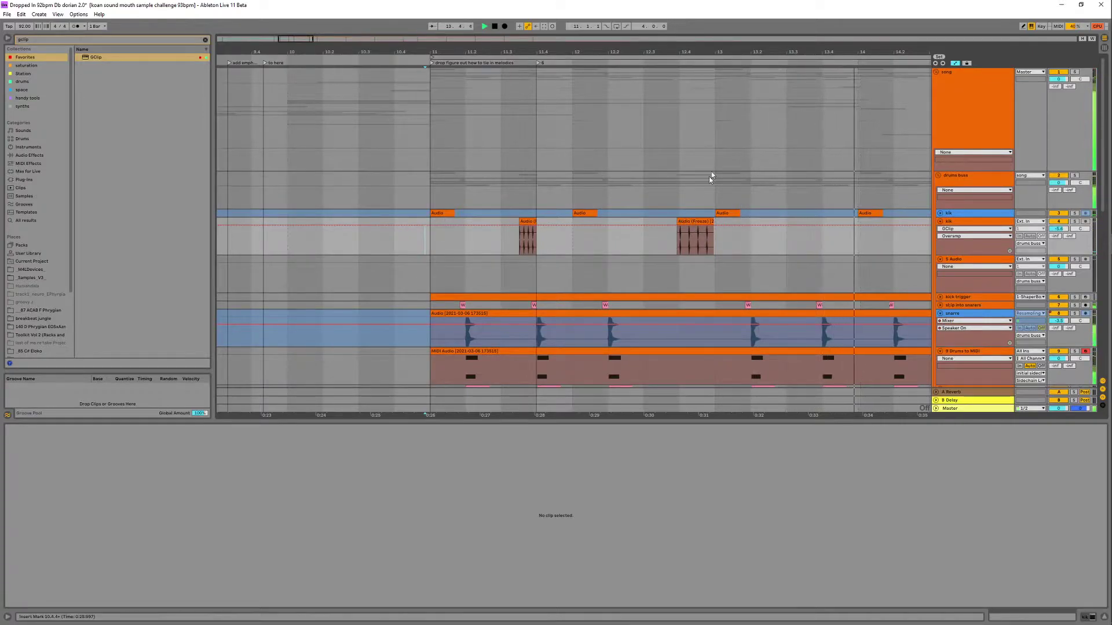
pyautogui.moveTo(669, 53); pyautogui.dragTo(527, 37)
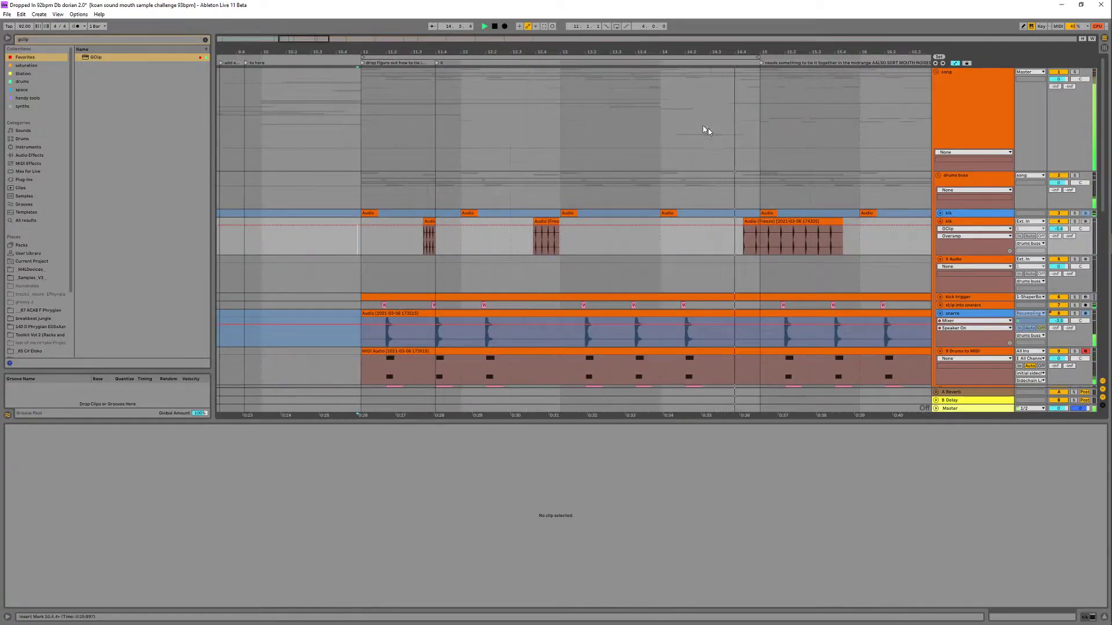
# - Trim the start of the third kick roll to about halfway through beat 15.2 and play it
pyautogui.click(801, 221)
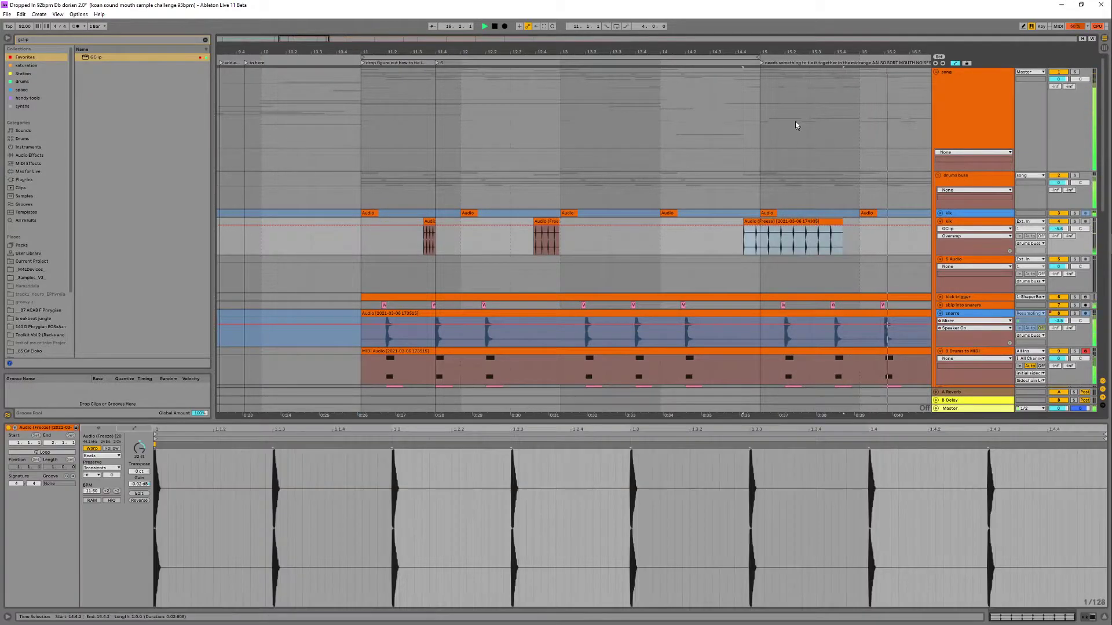
pyautogui.moveTo(744, 225); pyautogui.dragTo(801, 231)
pyautogui.press('space')
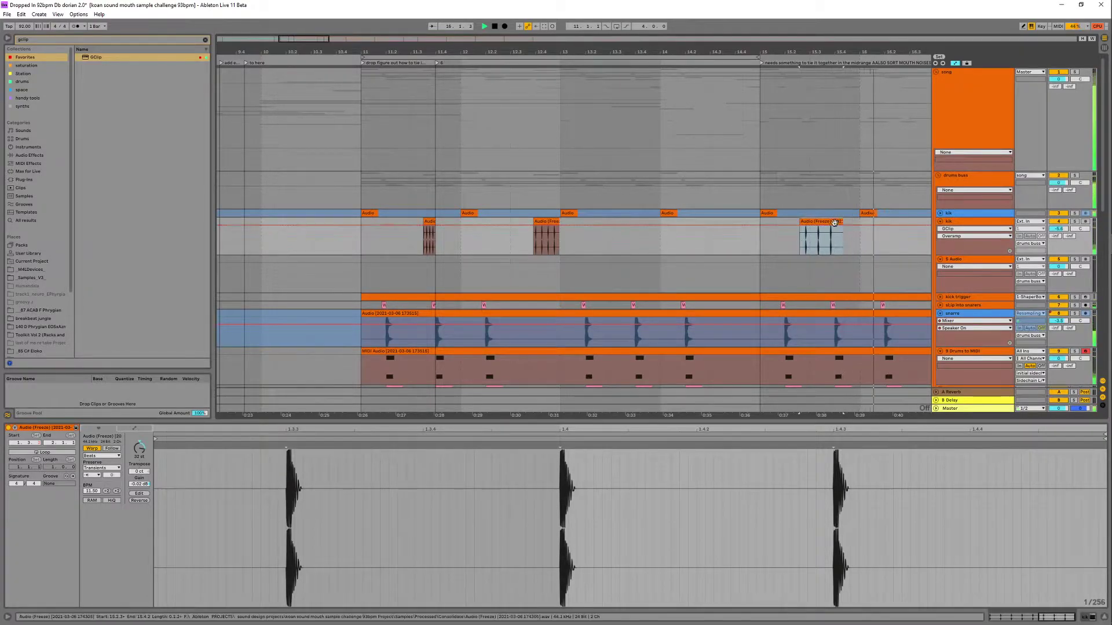
pyautogui.press('space')
# - Set the arrangement grid to a fixed 1/16 with the triplet grid on
pyautogui.moveTo(806, 52); pyautogui.dragTo(819, 179)
pyautogui.rightClick(695, 243)
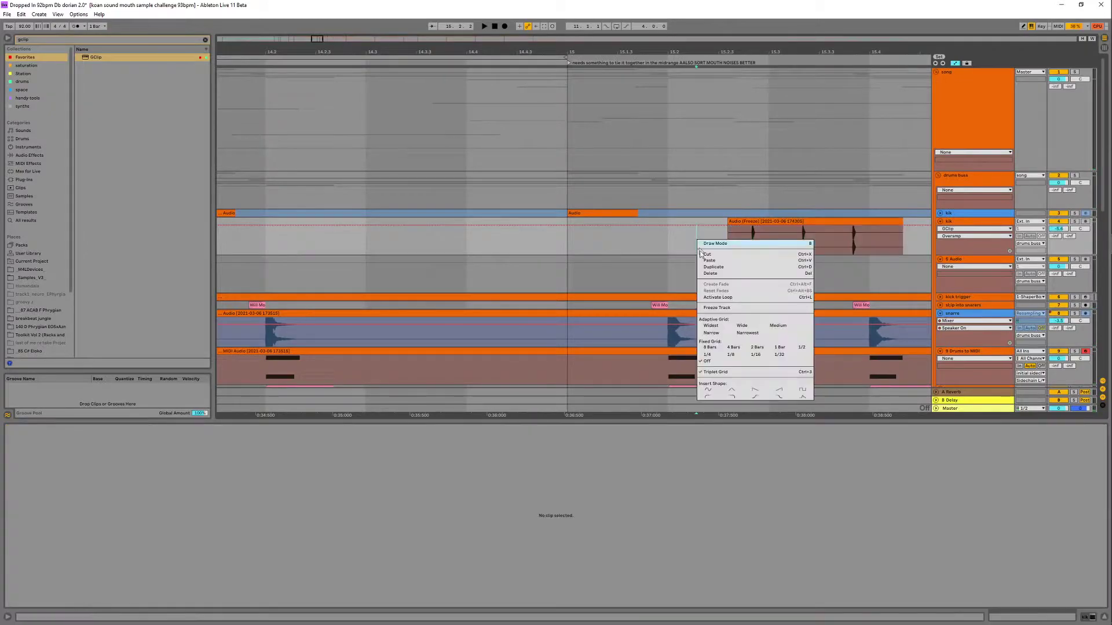
pyautogui.click(676, 245)
pyautogui.rightClick(677, 244)
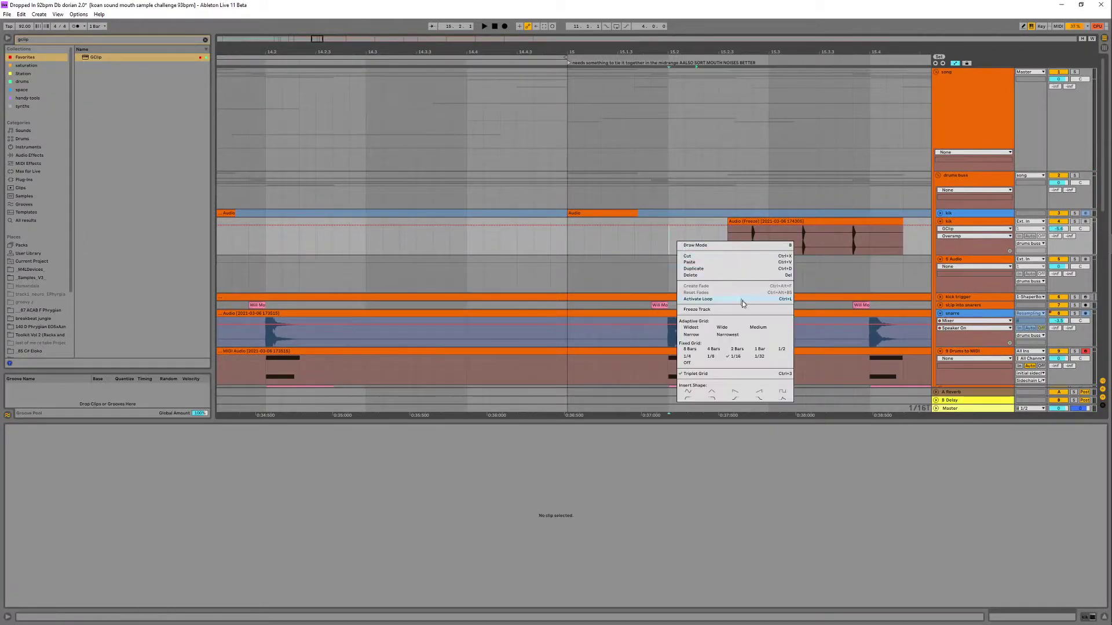
pyautogui.click(667, 230)
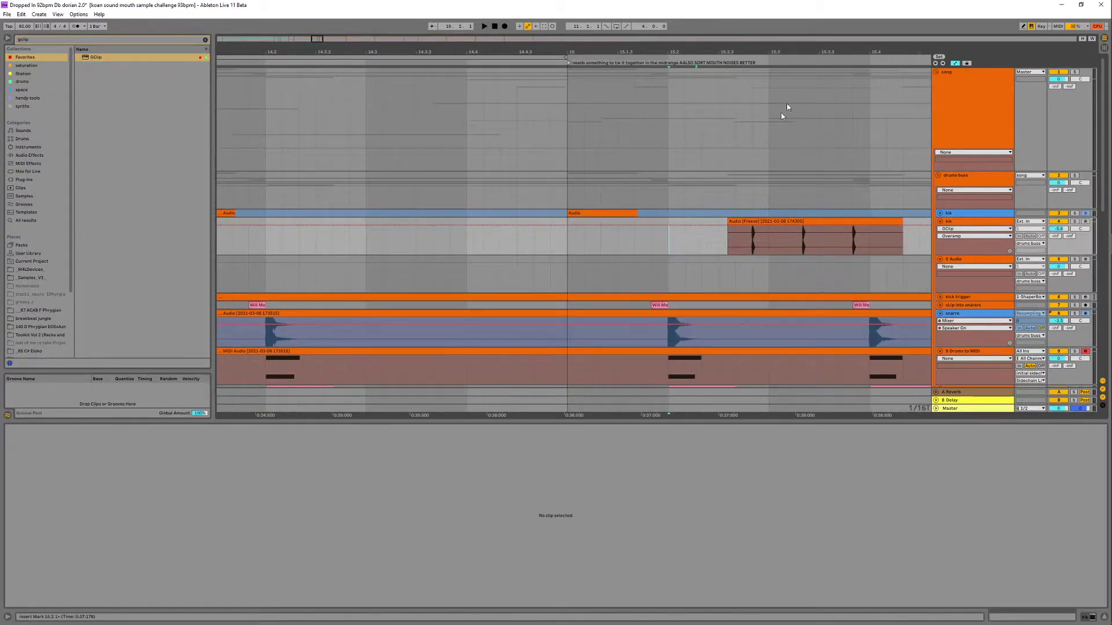
# - Play the third kick roll from shortly after beat 15.2 to check its timing against the drums
pyautogui.moveTo(763, 51); pyautogui.dragTo(747, 196)
pyautogui.moveTo(739, 48)
pyautogui.mouseDown()
pyautogui.moveTo(737, 17)
pyautogui.moveTo(621, 10)
pyautogui.mouseUp()
pyautogui.click(537, 250)
pyautogui.press('space')
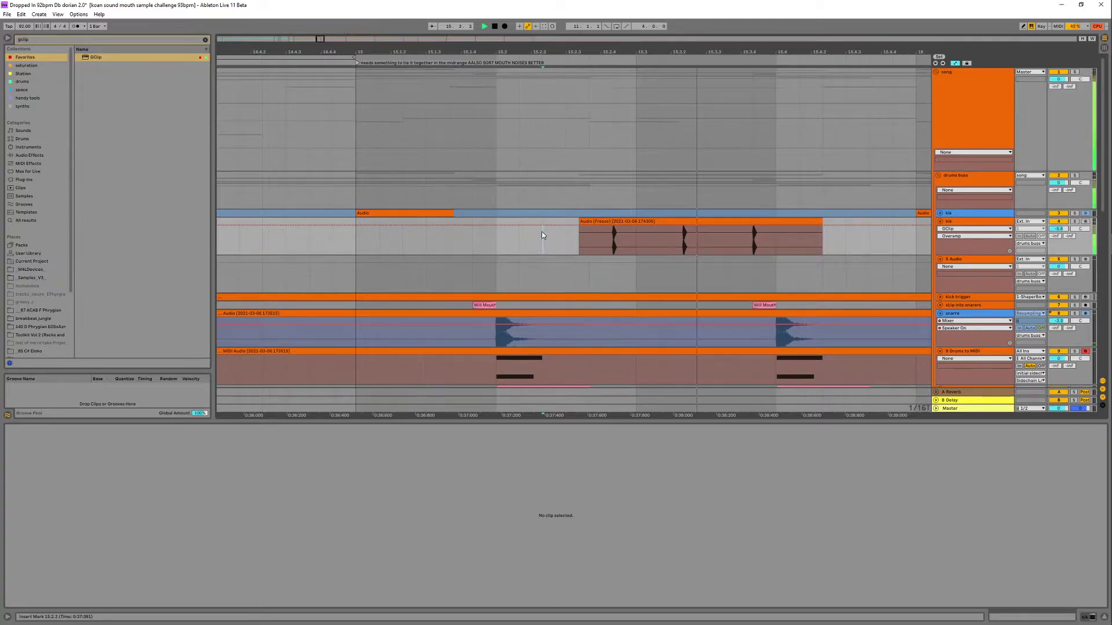
pyautogui.moveTo(365, 51); pyautogui.dragTo(563, 8)
pyautogui.press('space')
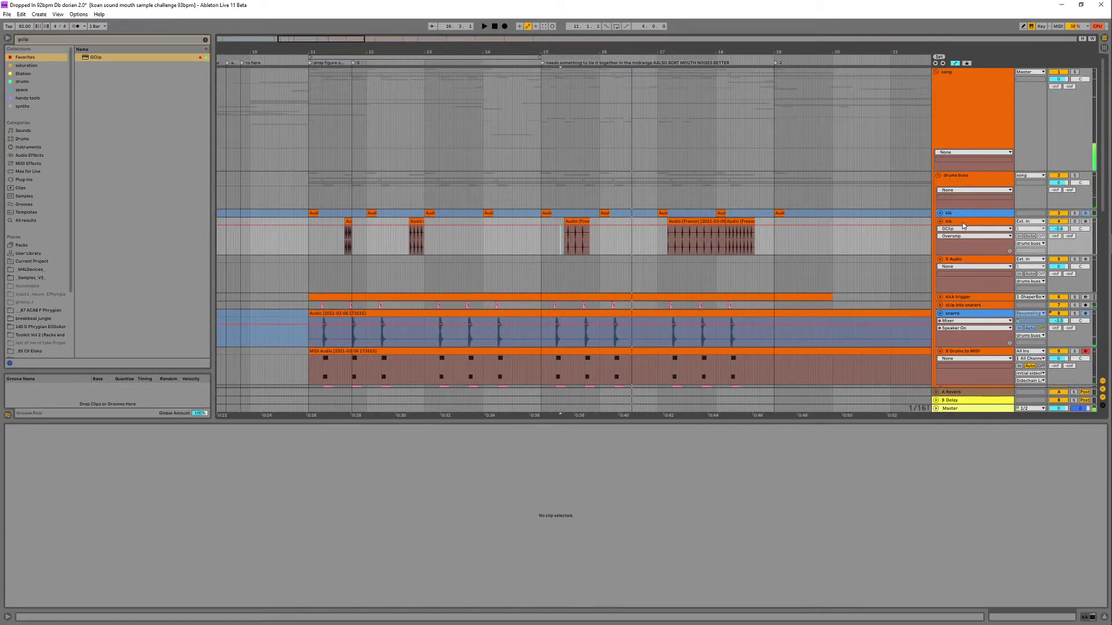
# - Solo the duplicated kick track and play it from the first kick roll
pyautogui.click(1074, 222)
pyautogui.click(348, 232)
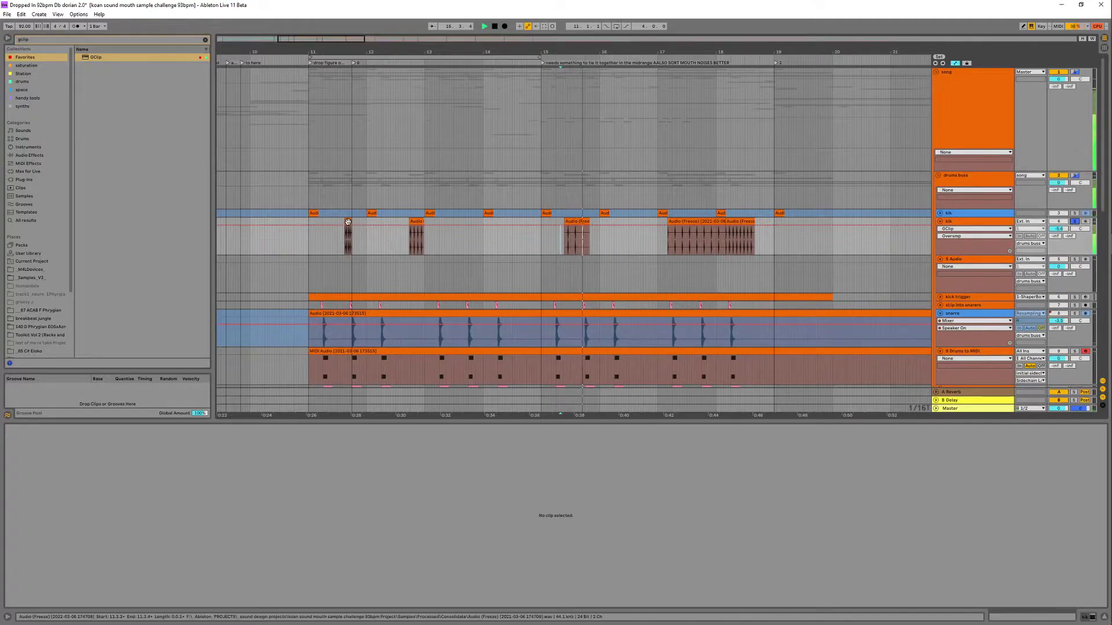
pyautogui.press('space')
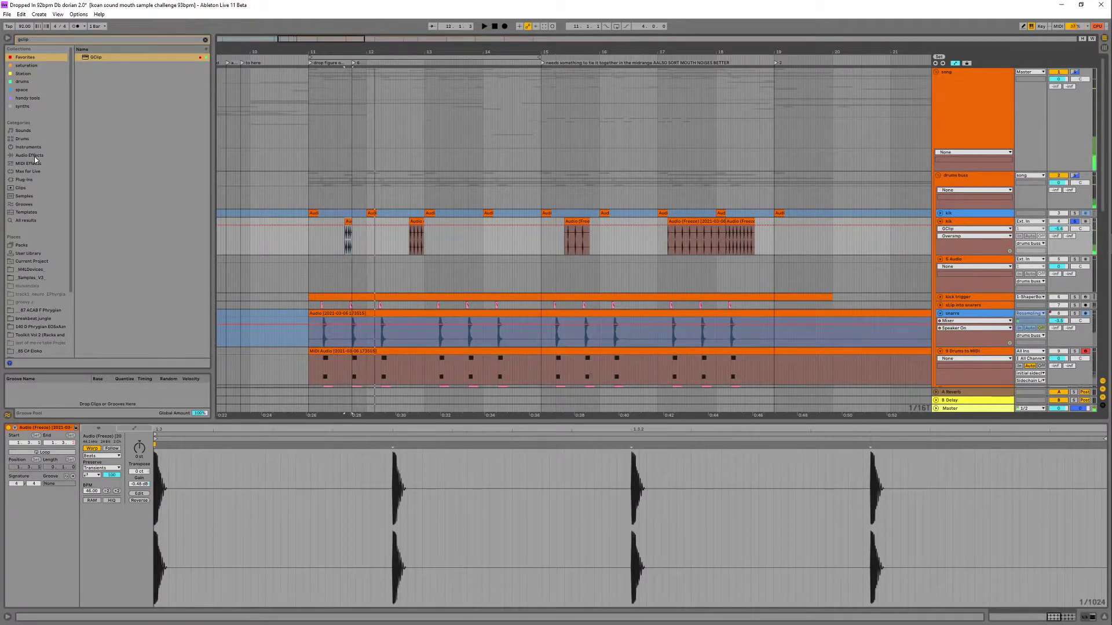
# - Clear the browser search and add the Erosion audio effect after GClip on the duplicated kick track
pyautogui.click(30, 155)
pyautogui.click(205, 40)
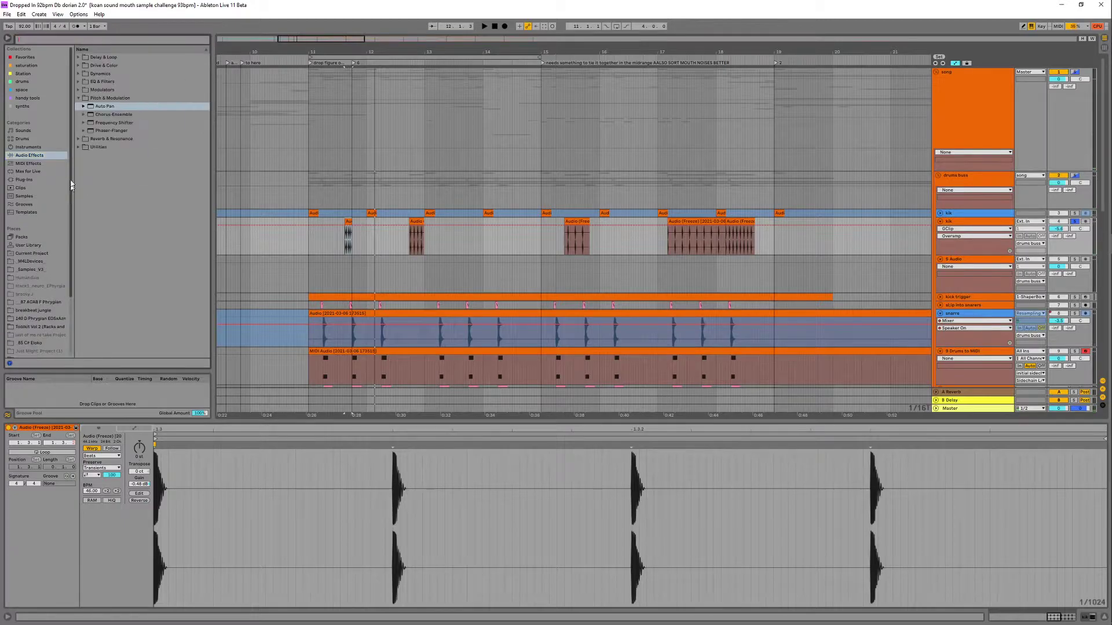
pyautogui.click(79, 81)
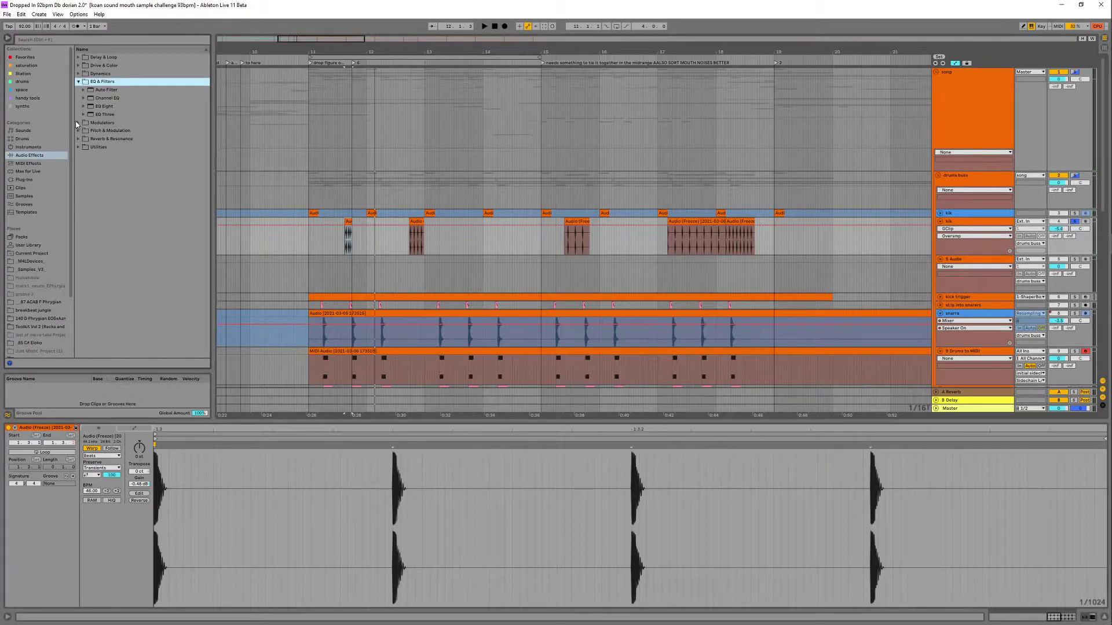
pyautogui.click(79, 65)
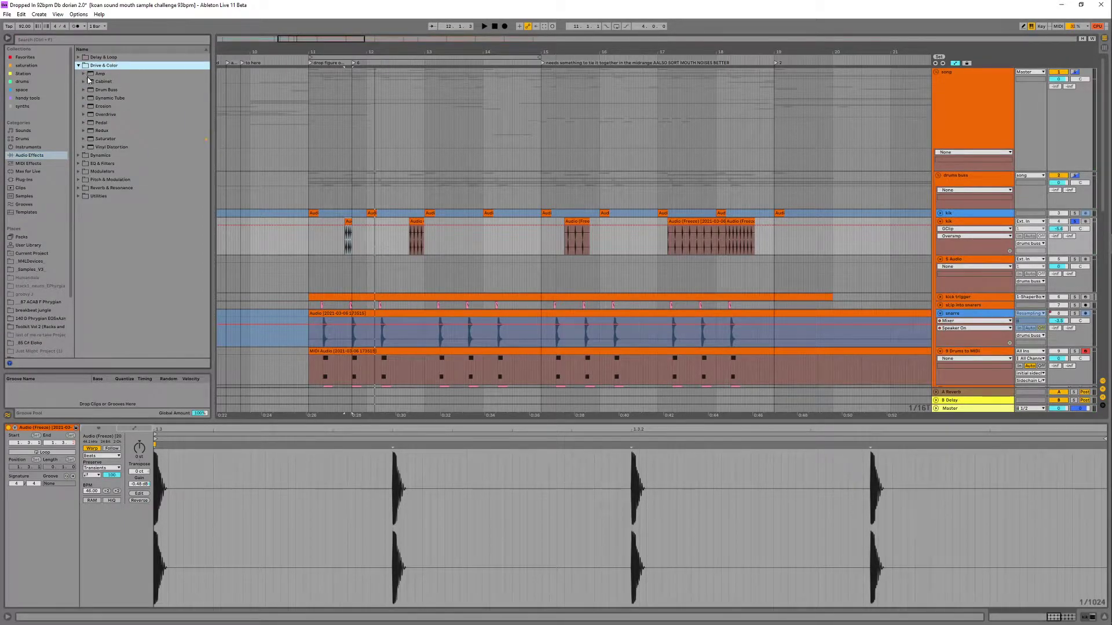
pyautogui.click(103, 107)
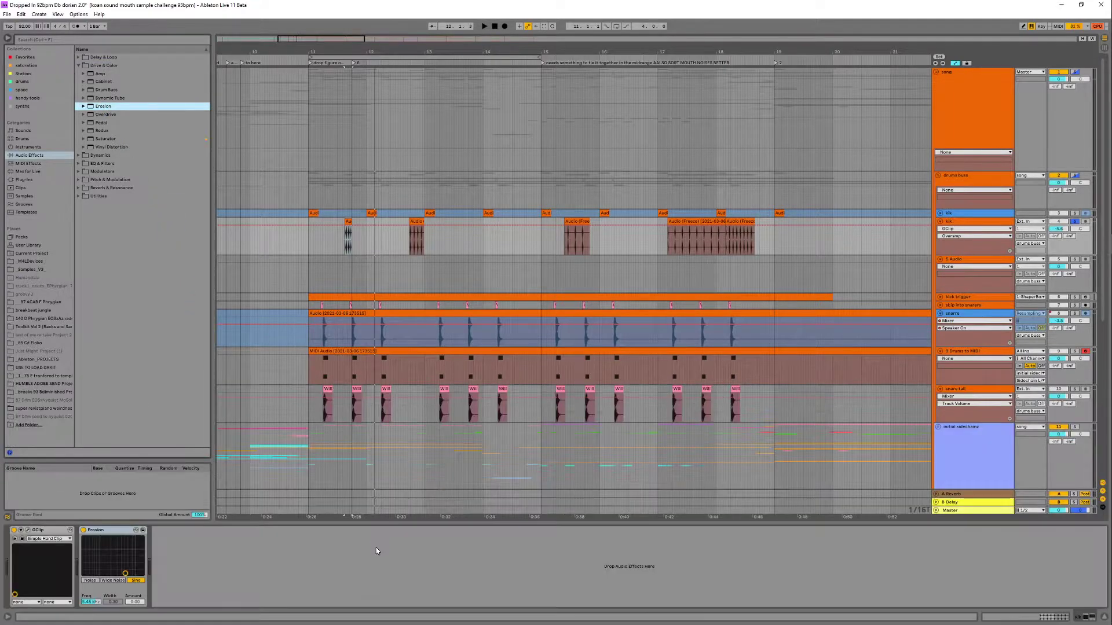
# - Set Erosion to Wide Noise and raise its frequency, amount and width while auditioning the soloed kick roll
pyautogui.moveTo(125, 575); pyautogui.dragTo(134, 553)
pyautogui.press('space')
pyautogui.click(113, 581)
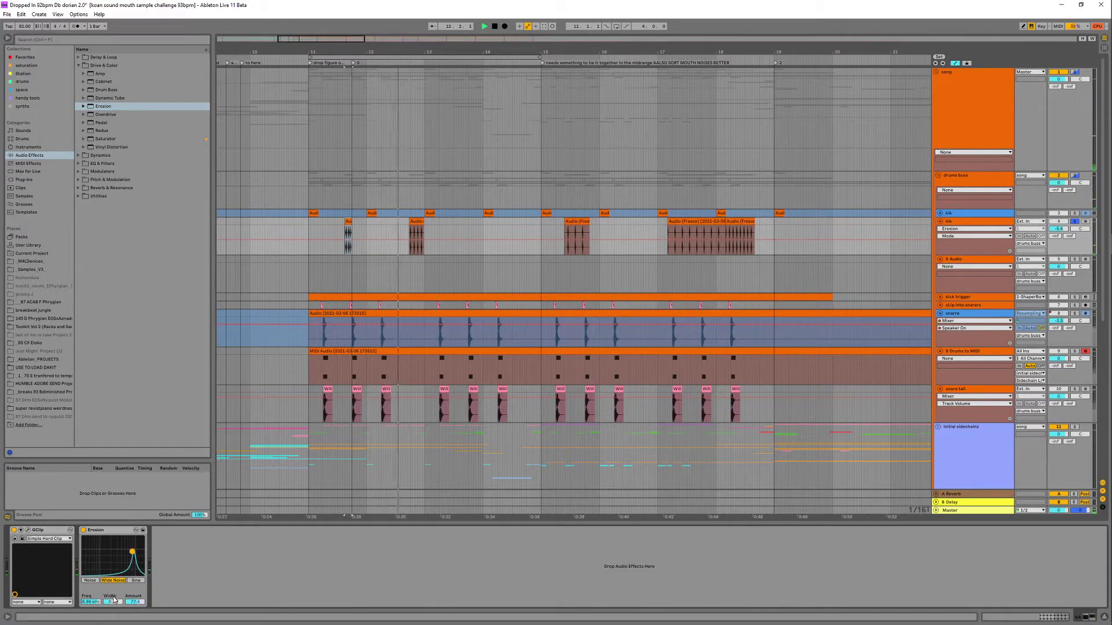
pyautogui.press('space')
pyautogui.moveTo(113, 602)
pyautogui.mouseDown()
pyautogui.moveTo(113, 570)
pyautogui.moveTo(112, 596)
pyautogui.mouseUp()
pyautogui.press('space')
pyautogui.press('space')
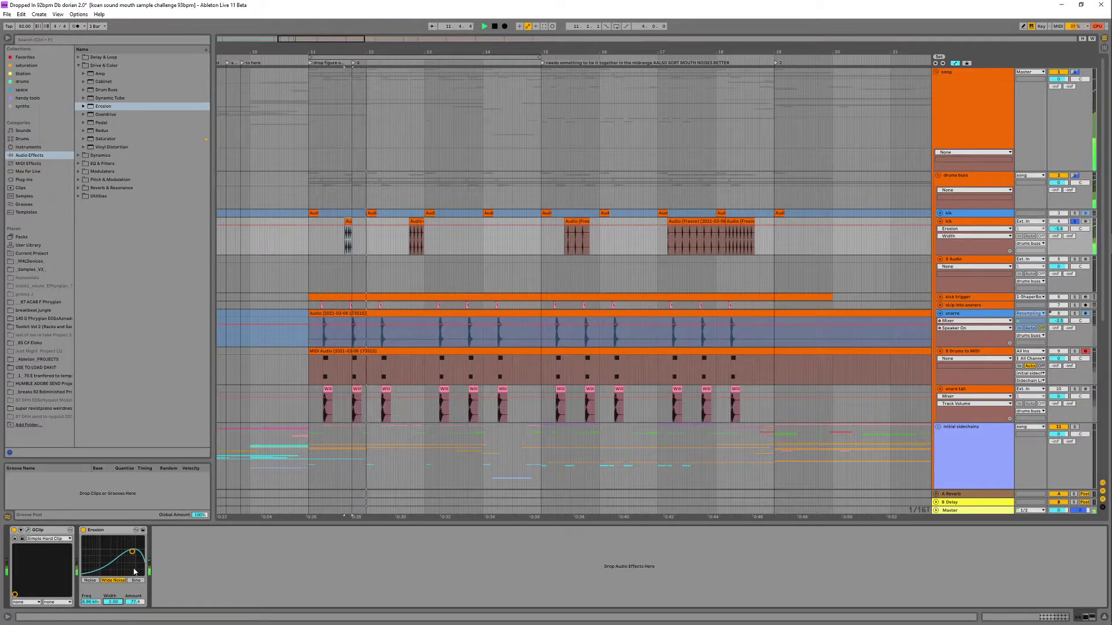
pyautogui.click(112, 581)
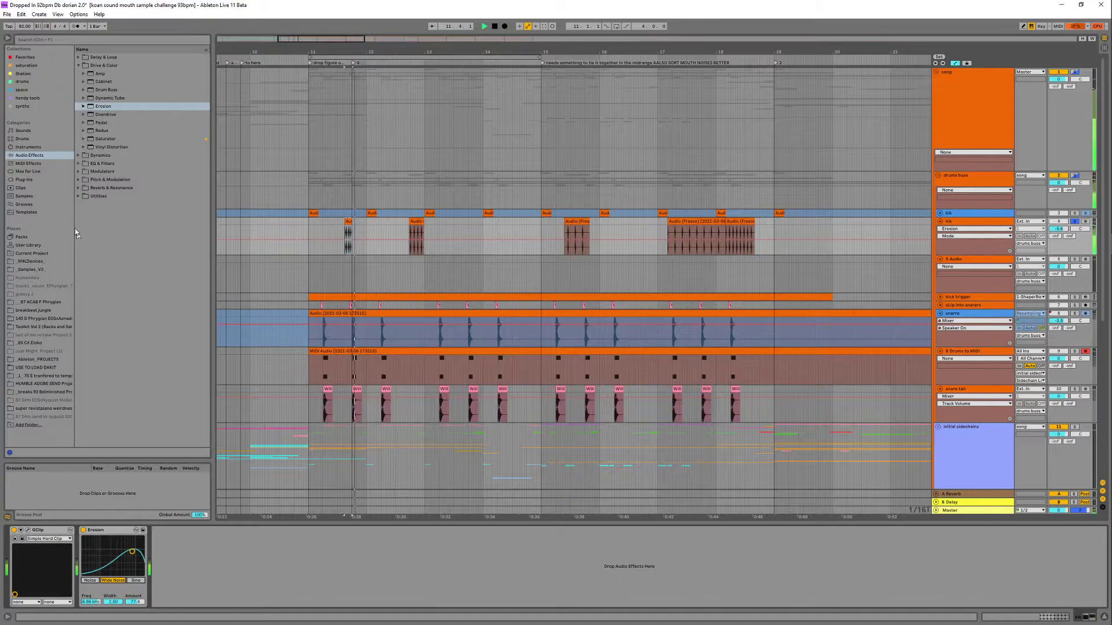
# - Add kHs Transient Shaper after Erosion on the duplicated kick track and lower its attack to -41%
pyautogui.click(24, 82)
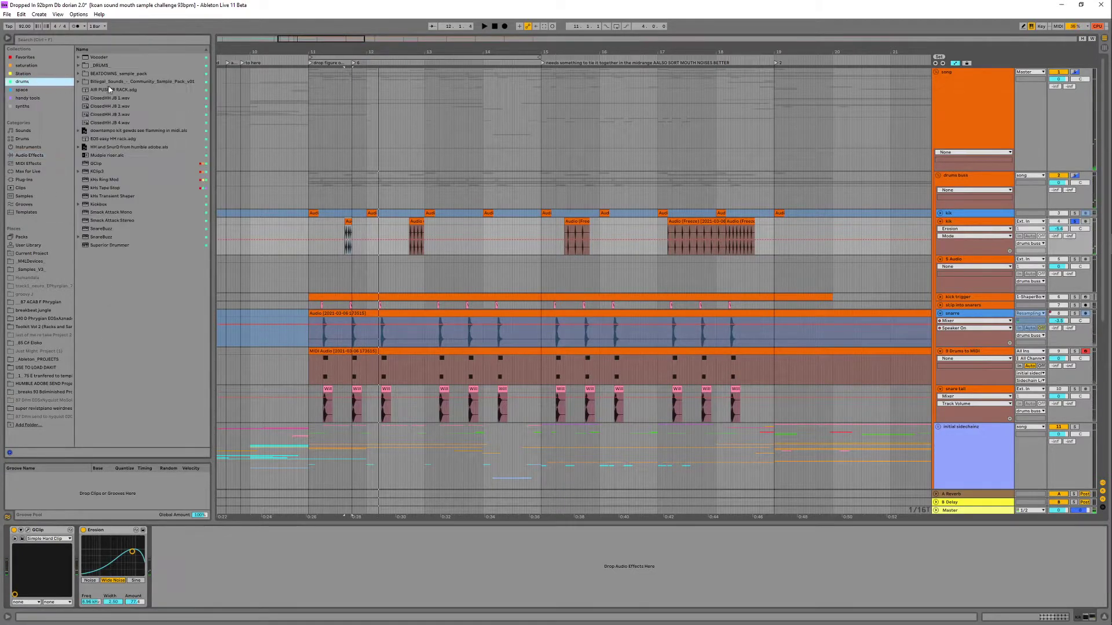
pyautogui.doubleClick(116, 197)
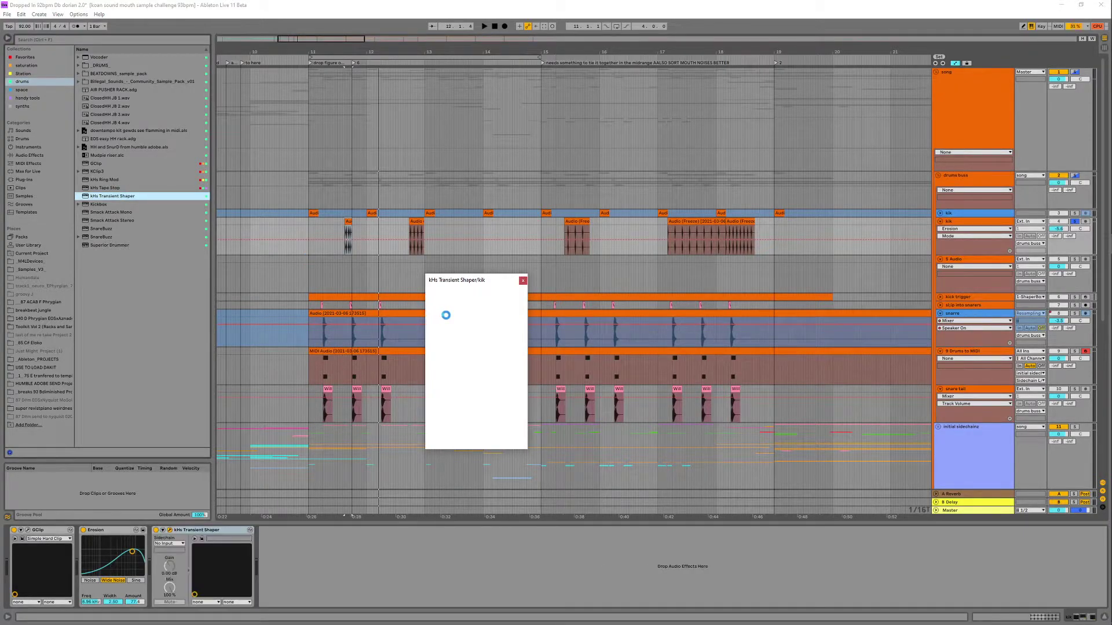
pyautogui.click(345, 66)
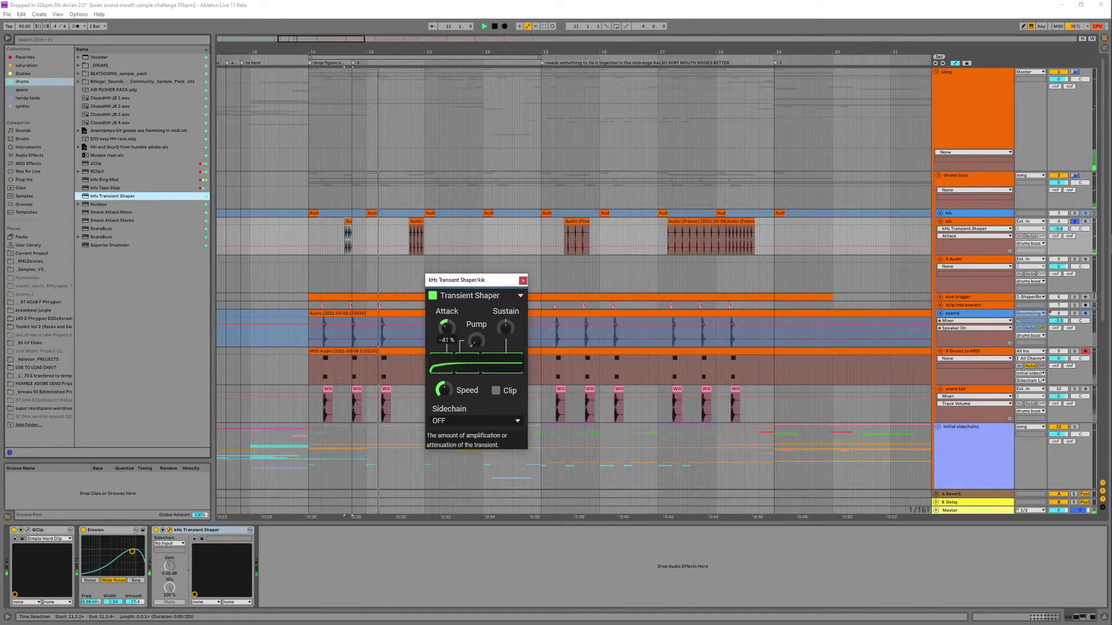
# - Set the Transient Shaper's sustain to 47%, fine-tune its attack and turn off the duplicated kick track's solo
pyautogui.moveTo(506, 328); pyautogui.dragTo(505, 302)
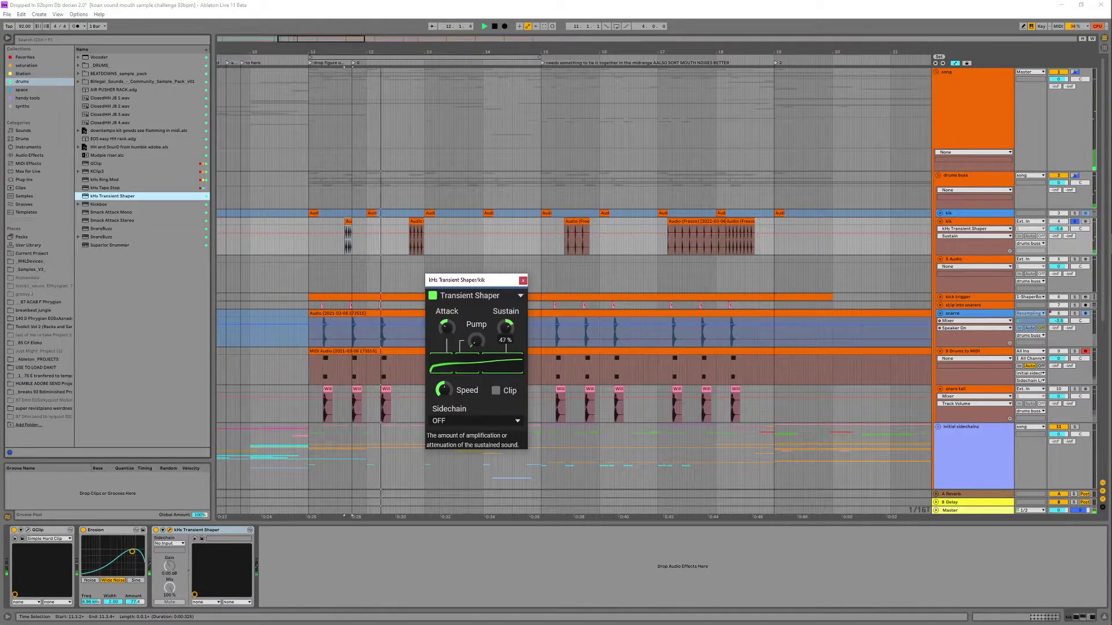
pyautogui.moveTo(451, 324); pyautogui.dragTo(450, 323)
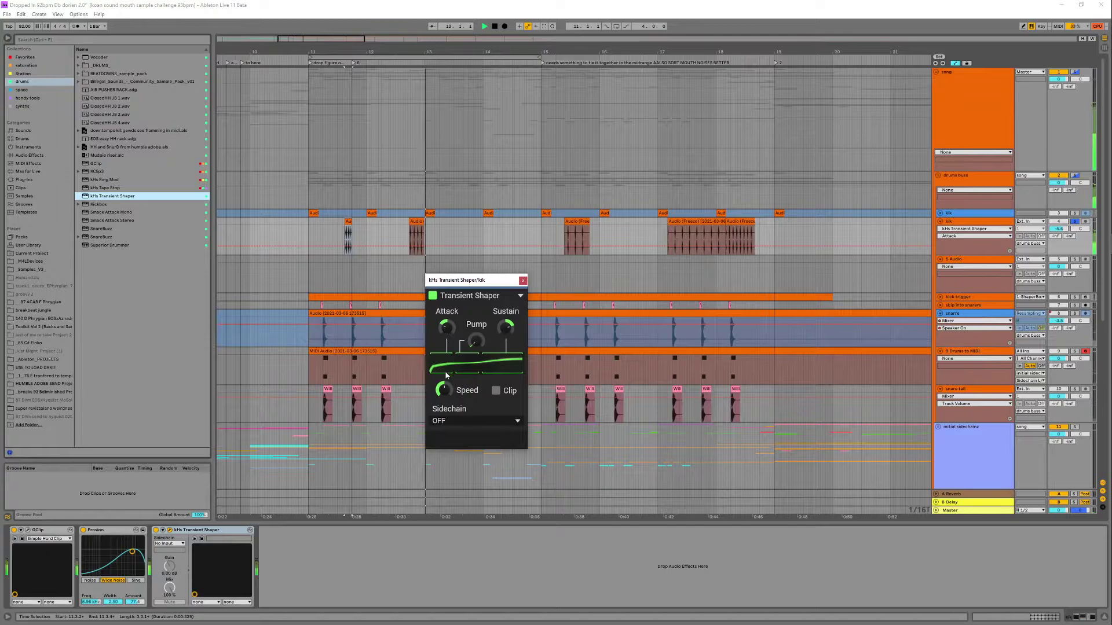
pyautogui.click(1074, 221)
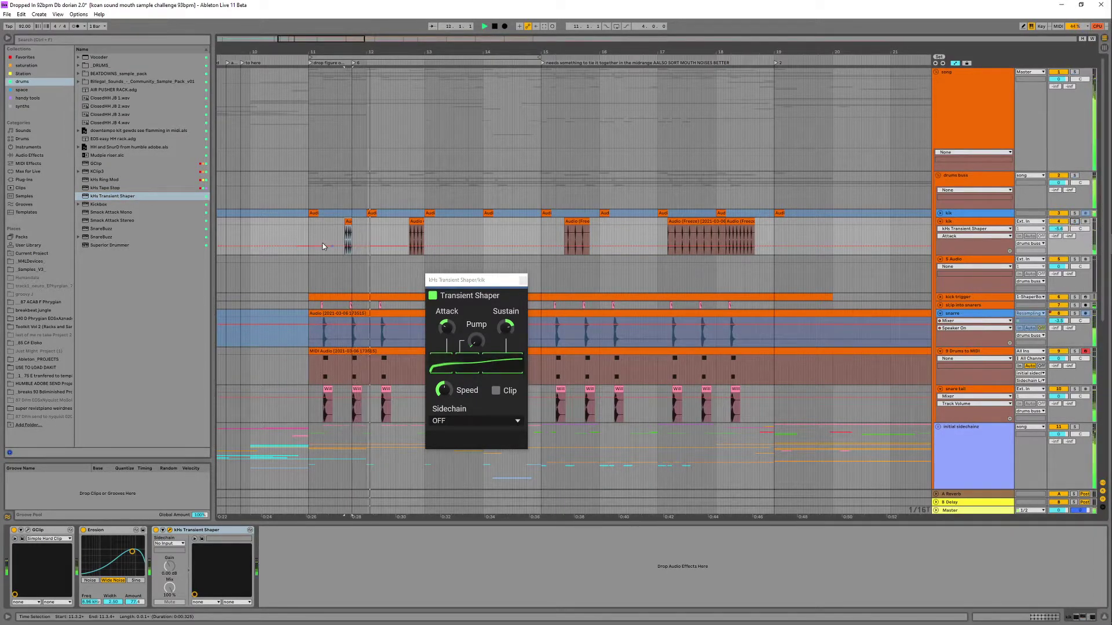
# - Add SnareBuzz after kHs Transient Shaper on the duplicated kick track and audition the rolls with the full mix from bar 11
pyautogui.click(309, 220)
pyautogui.press('space')
pyautogui.press('space')
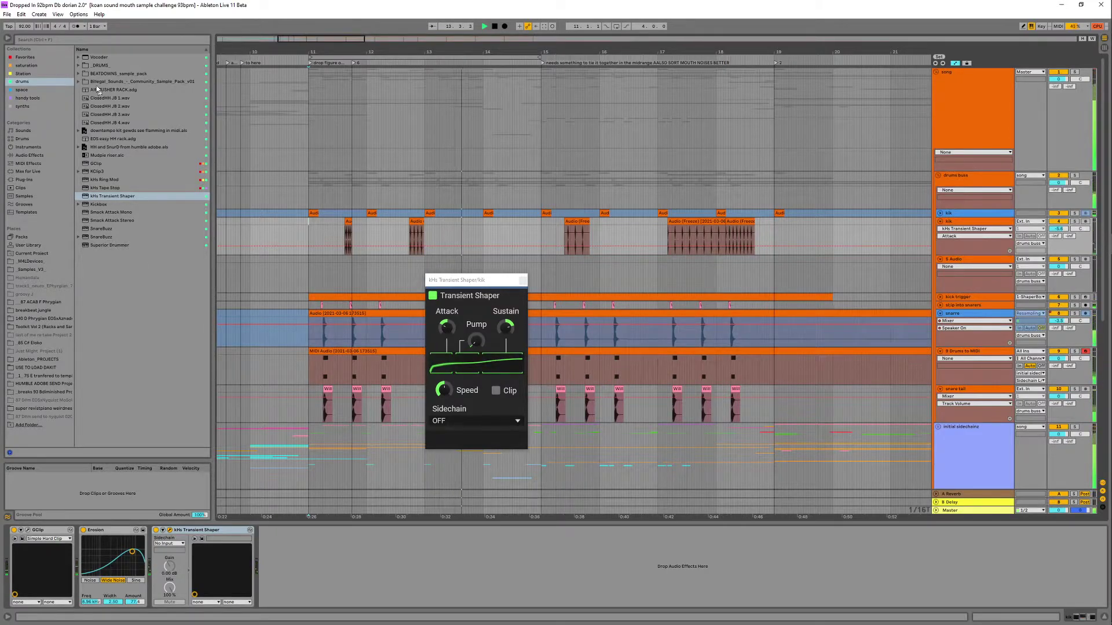
pyautogui.click(106, 229)
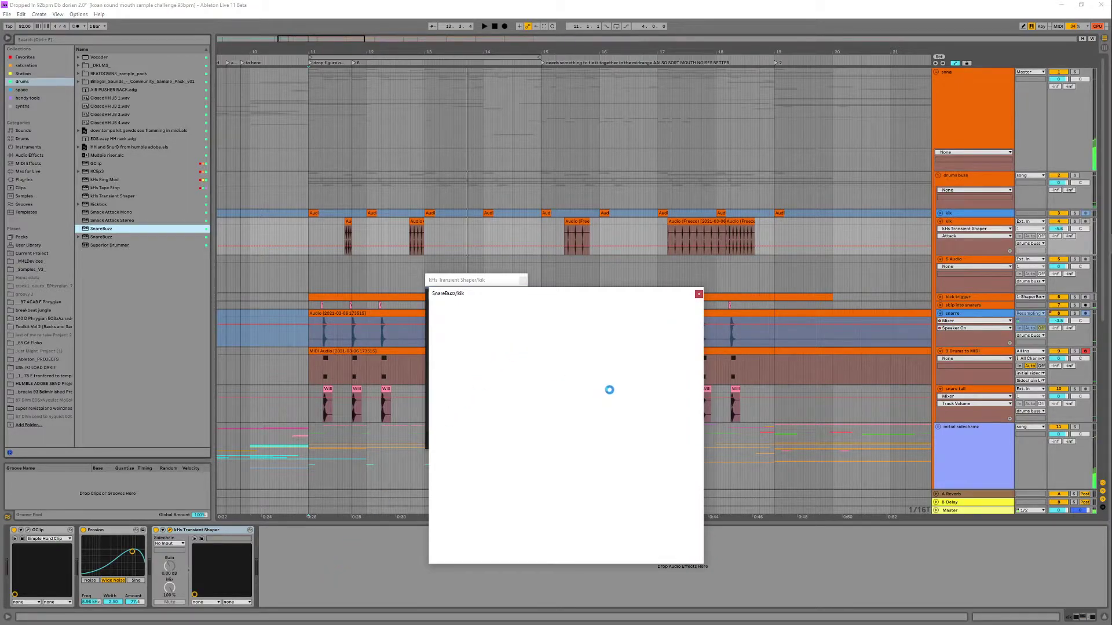
pyautogui.press('space')
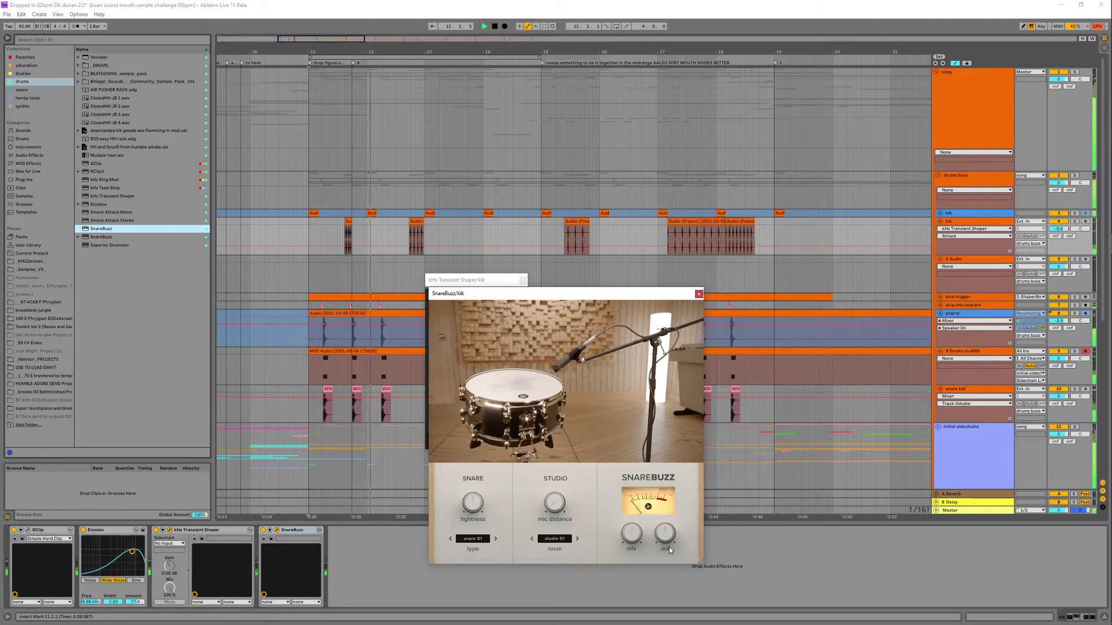
pyautogui.click(698, 294)
pyautogui.click(522, 282)
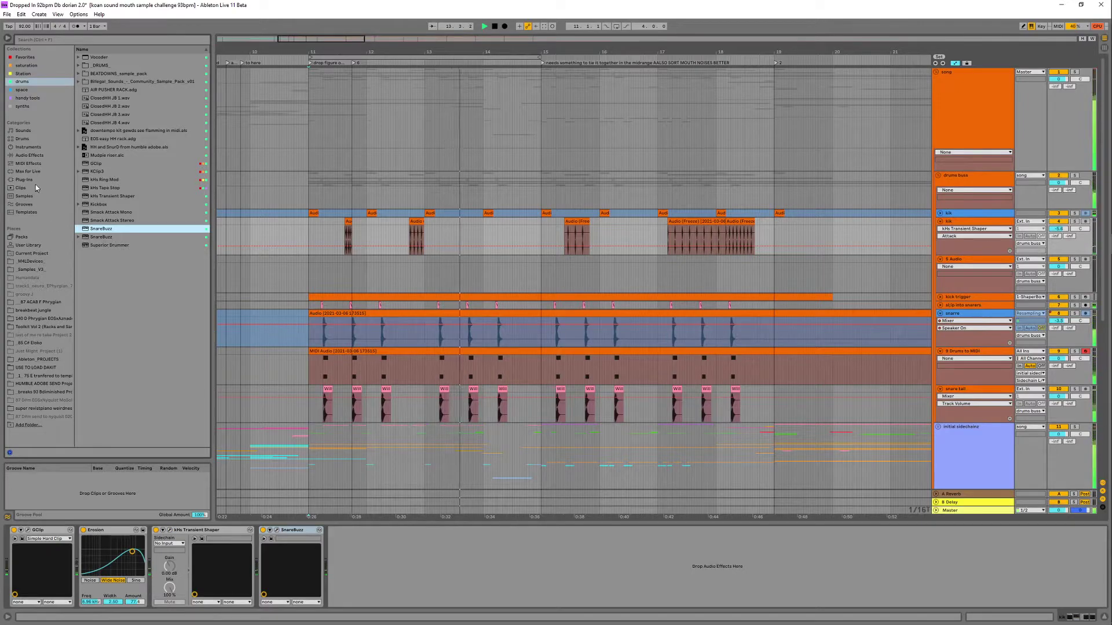
# - Add Vocoder after SnareBuzz on the duplicated kick track and solo the track to audition the kick roll
pyautogui.click(77, 40)
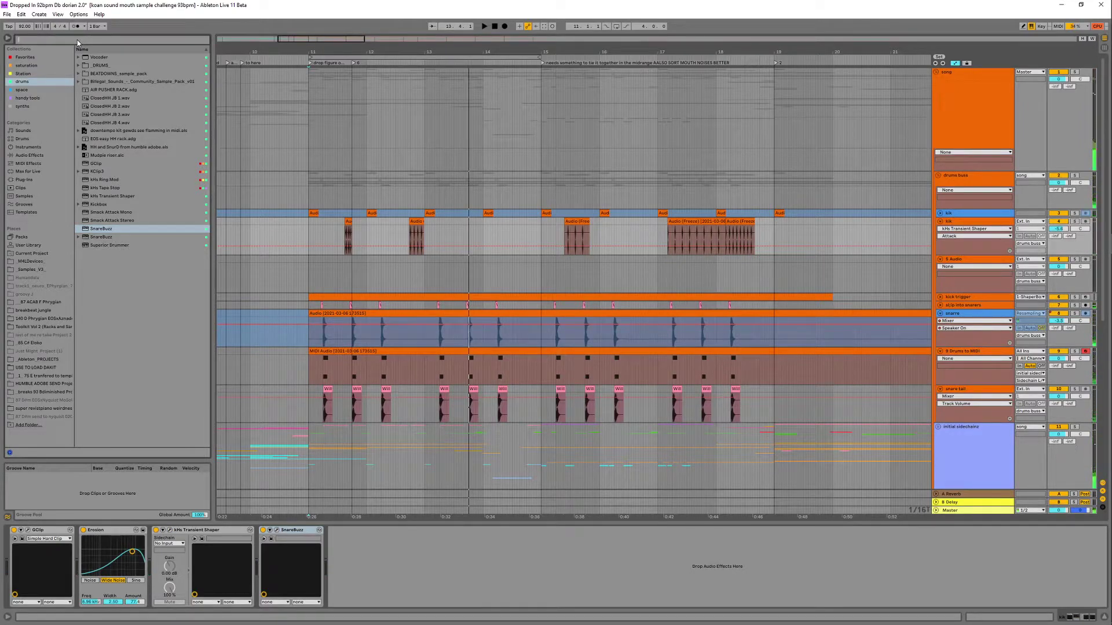
pyautogui.click(91, 57)
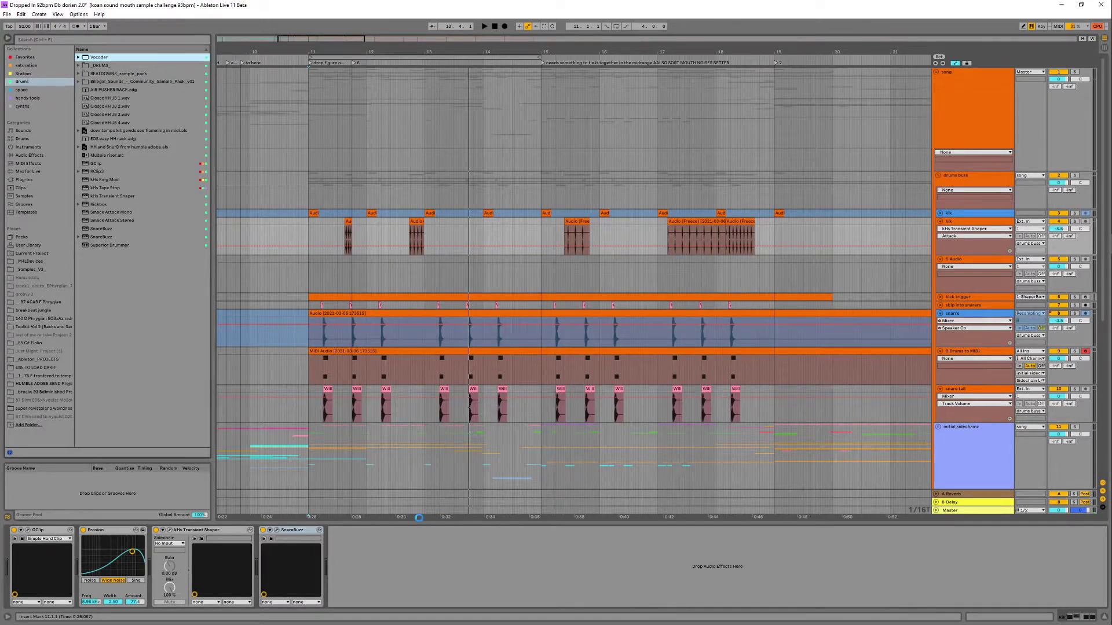
pyautogui.moveTo(500, 599); pyautogui.dragTo(501, 619)
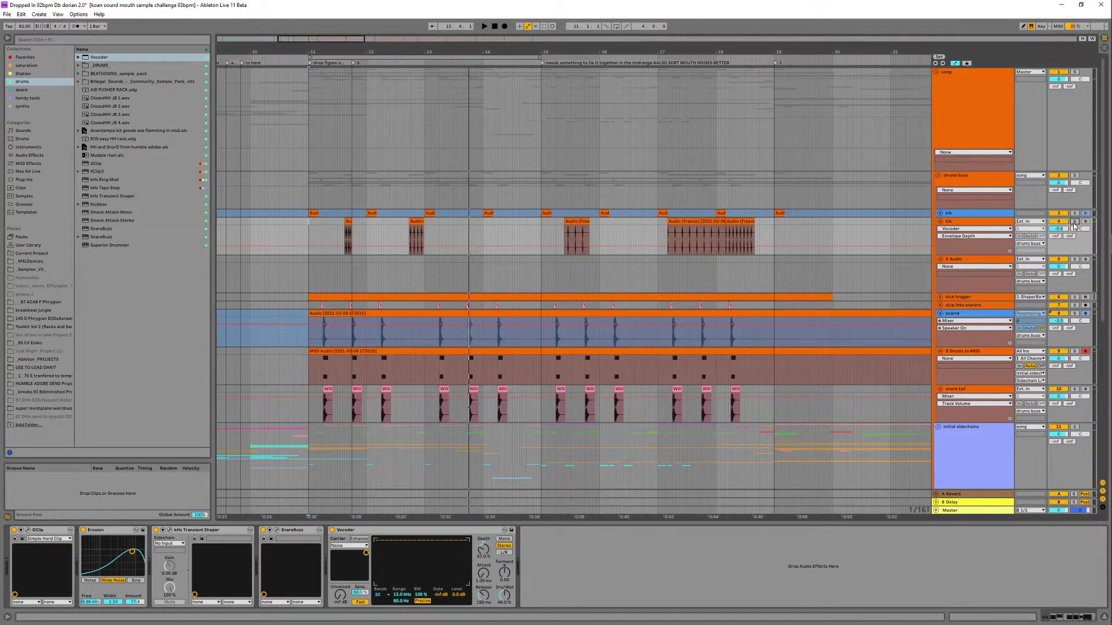
pyautogui.press('space')
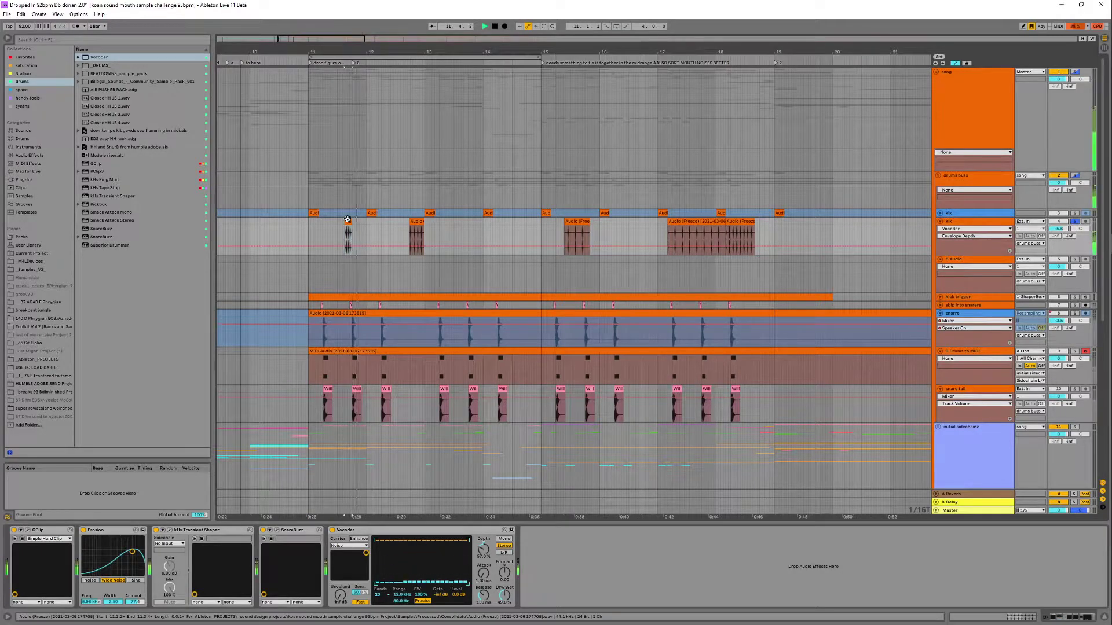
# - Set the Vocoder's carrier to Modulator with Enhance on and draw a filter band curve that lowers the low bands
pyautogui.click(348, 546)
pyautogui.click(351, 566)
pyautogui.click(359, 539)
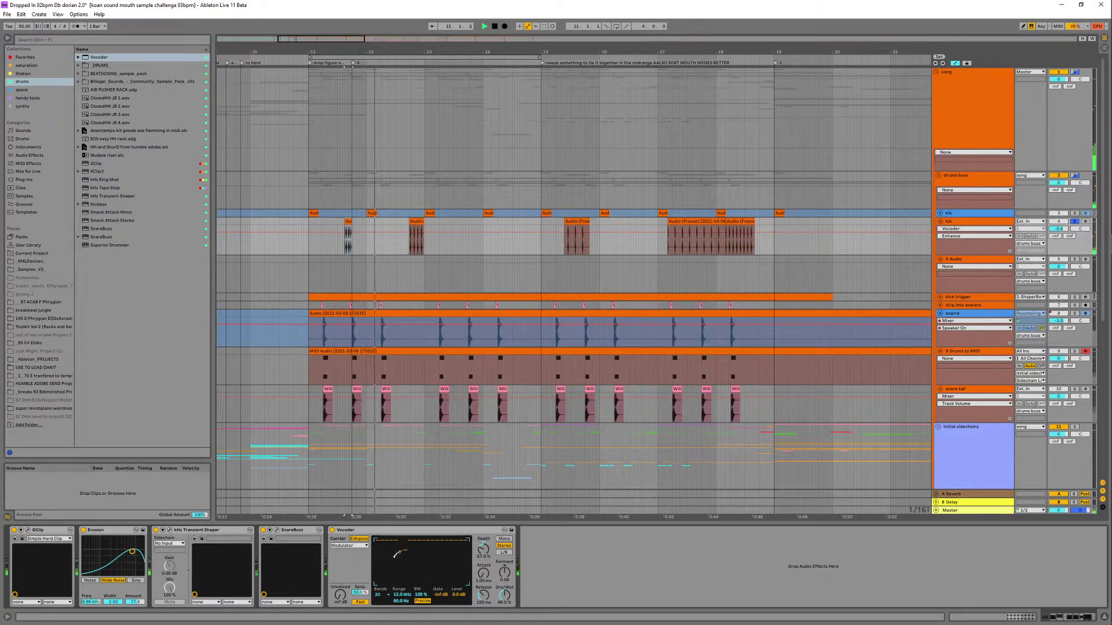
pyautogui.press('space')
pyautogui.press('space')
pyautogui.press('space')
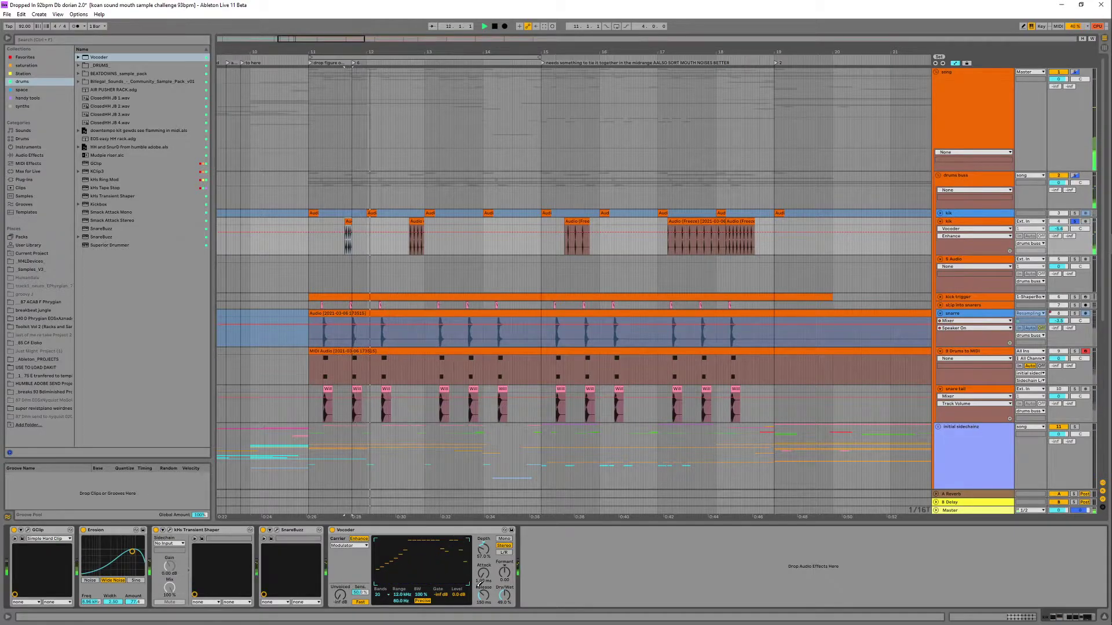
# - Set the Vocoder's bandwidth to 200% and upper range to 18.0 kHz, and raise the formant to about 14 while auditioning
pyautogui.press('space')
pyautogui.press('space')
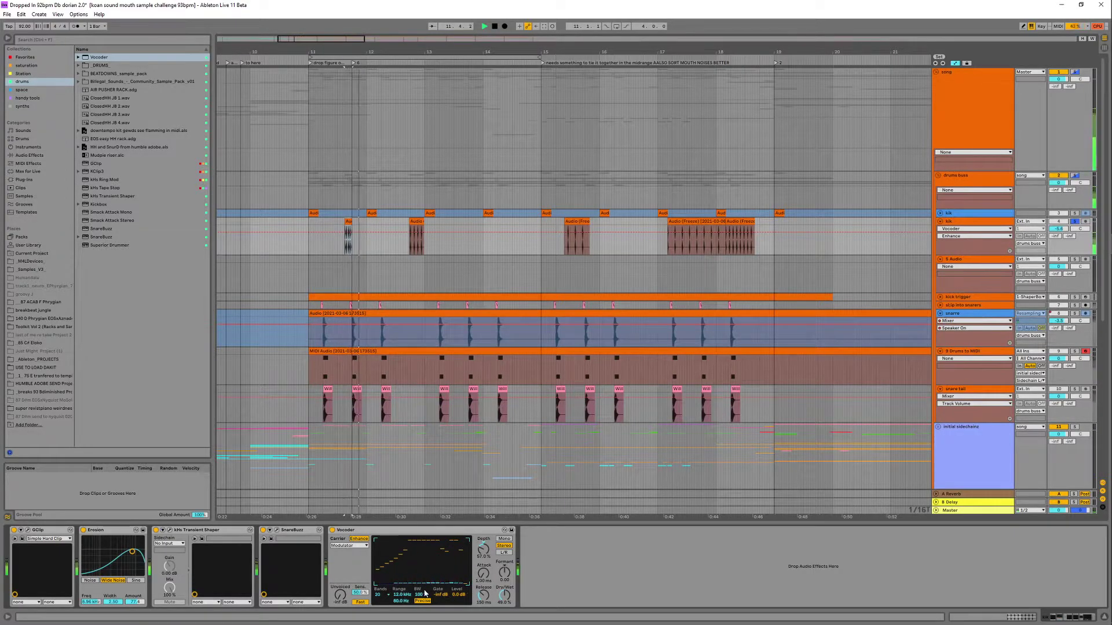
pyautogui.press('space')
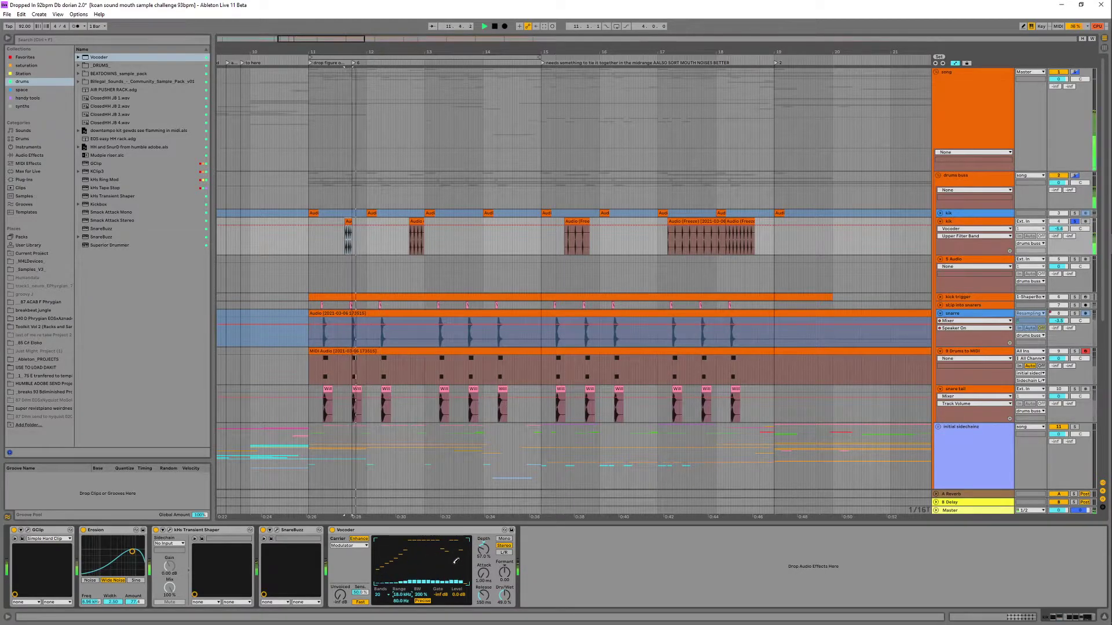
pyautogui.press('space')
pyautogui.press('space')
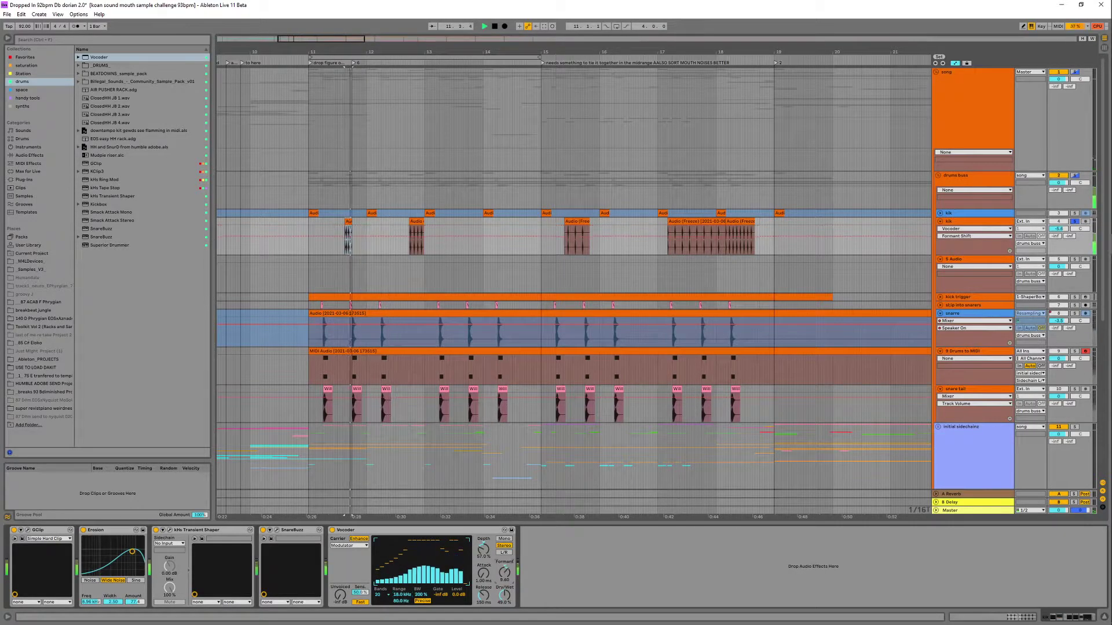
pyautogui.press('space')
pyautogui.press('space')
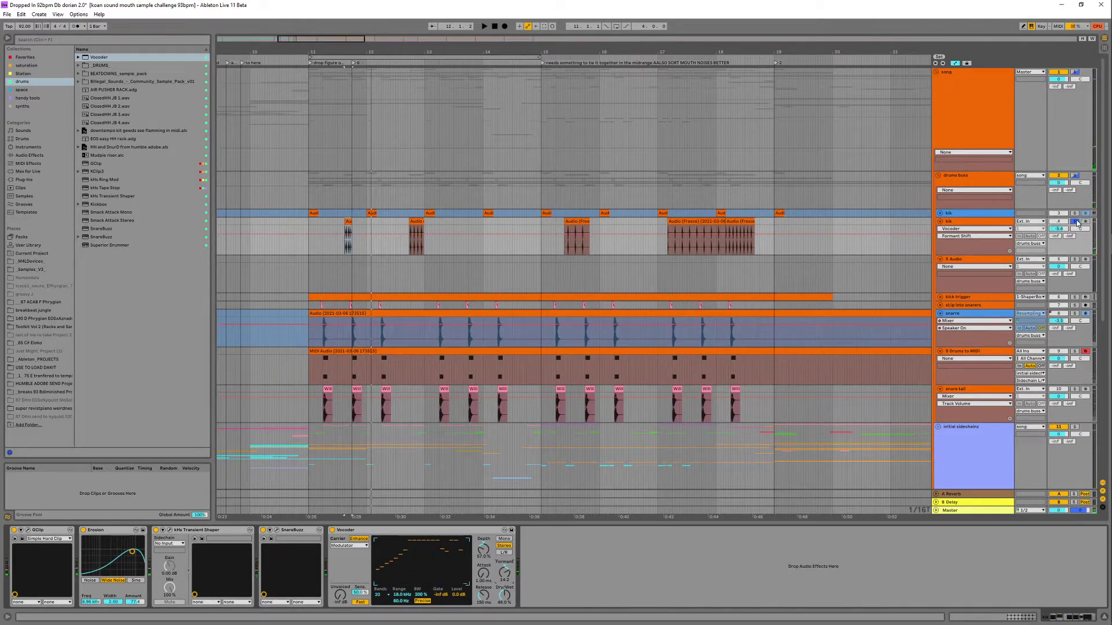
# - Turn off the duplicated kick track's solo and play the rolls with the full mix from bar 11
pyautogui.click(1075, 222)
pyautogui.press('space')
pyautogui.click(312, 213)
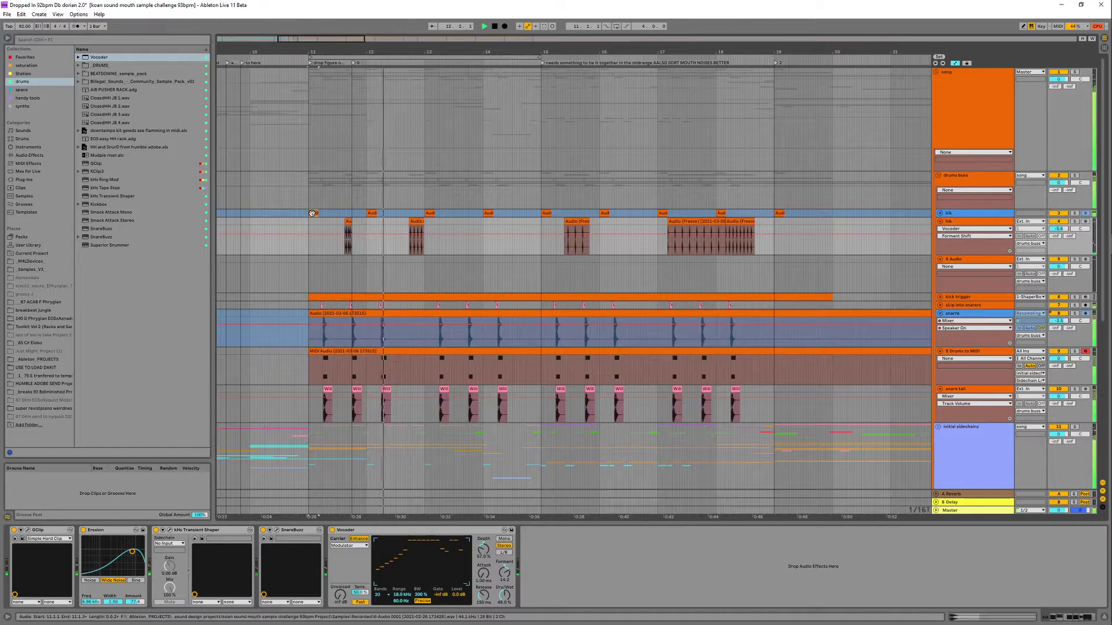
pyautogui.press('space')
pyautogui.press('space')
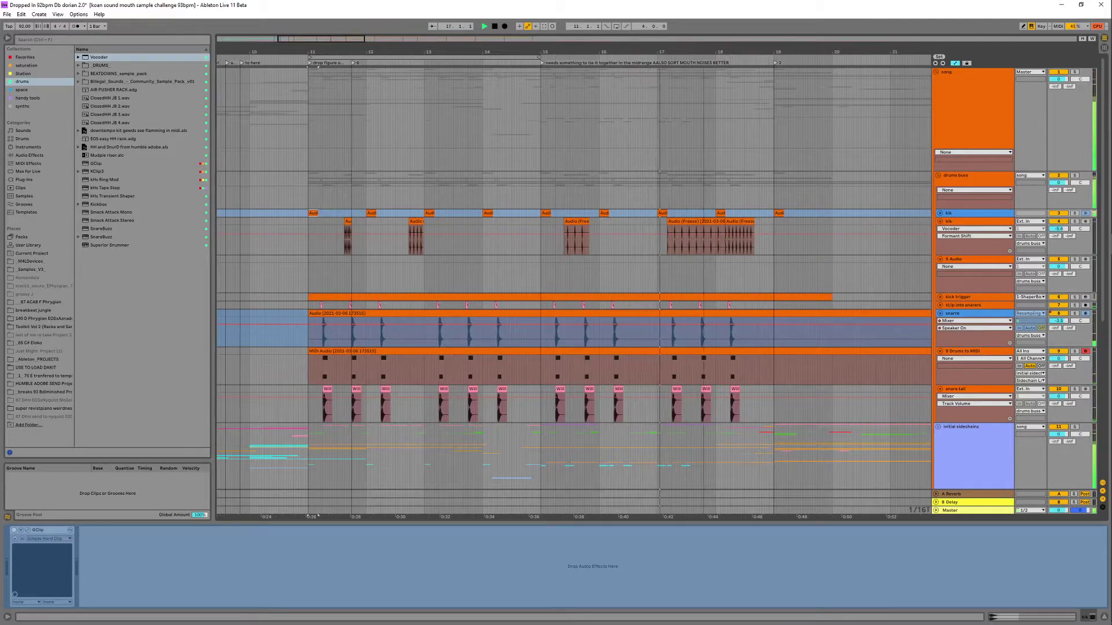
# - Deactivate the two adjoining kick roll clips in bars 17 and 18 and play the section without them
pyautogui.moveTo(684, 44); pyautogui.dragTo(688, 110)
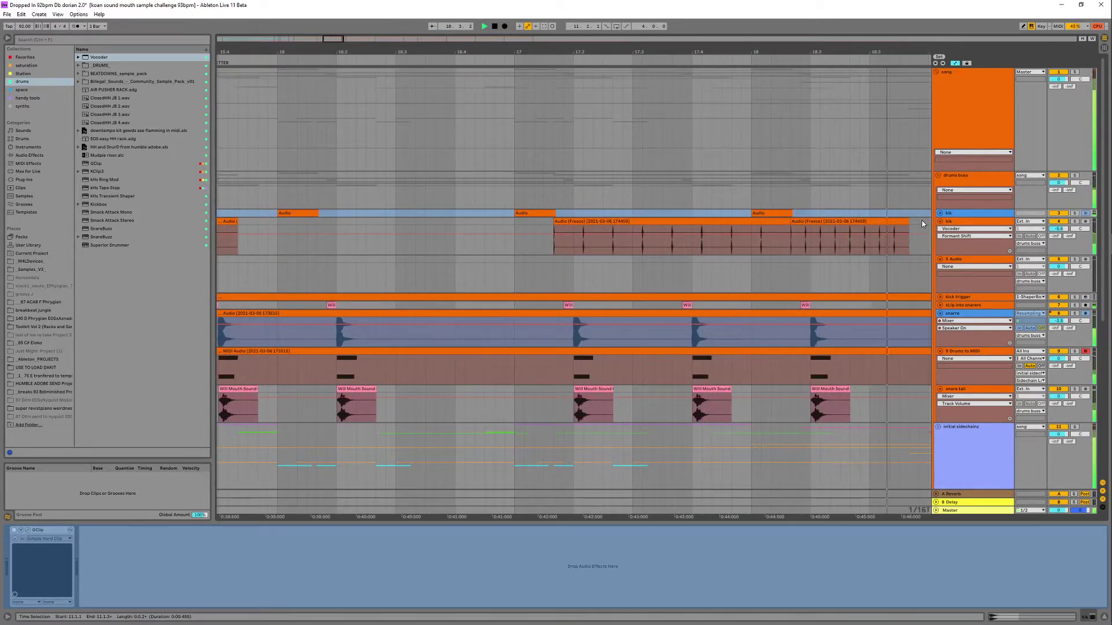
pyautogui.moveTo(920, 222); pyautogui.dragTo(545, 232)
pyautogui.press('0')
pyautogui.press('space')
pyautogui.moveTo(563, 53); pyautogui.dragTo(558, 18)
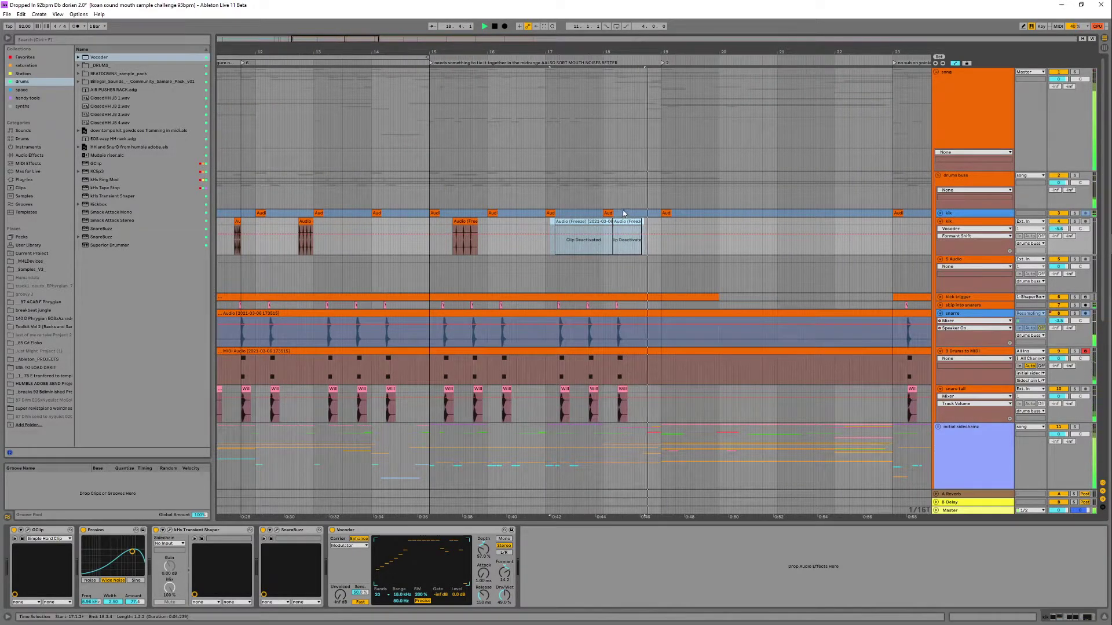
pyautogui.moveTo(532, 54); pyautogui.dragTo(733, 55)
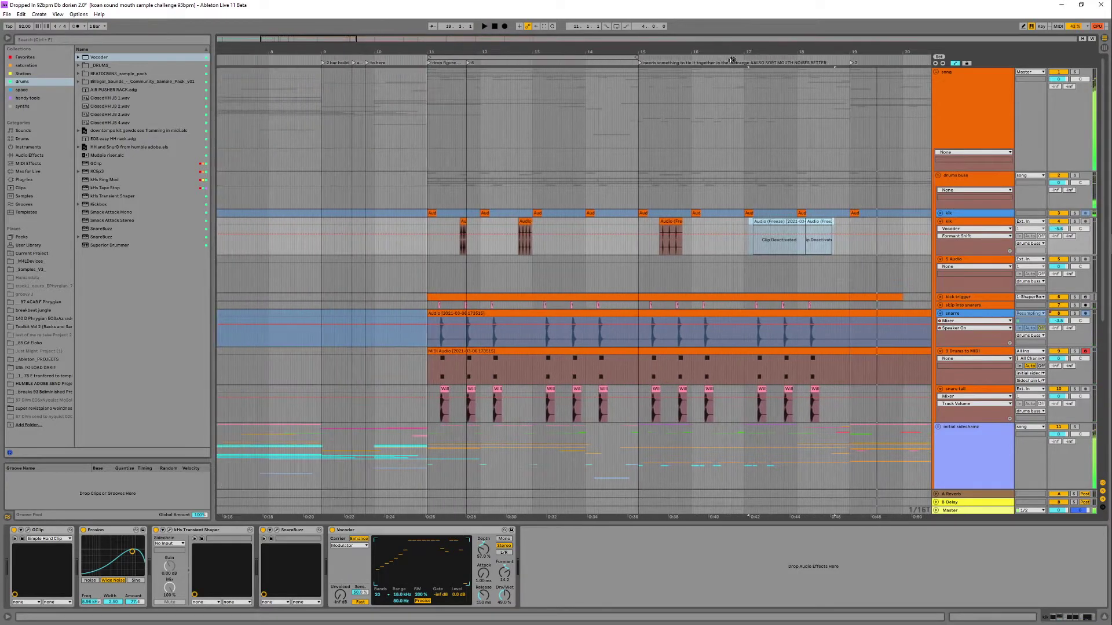
# - Search the plug-ins for "texture" and add Texture after Vocoder on the duplicated kick track
pyautogui.click(63, 39)
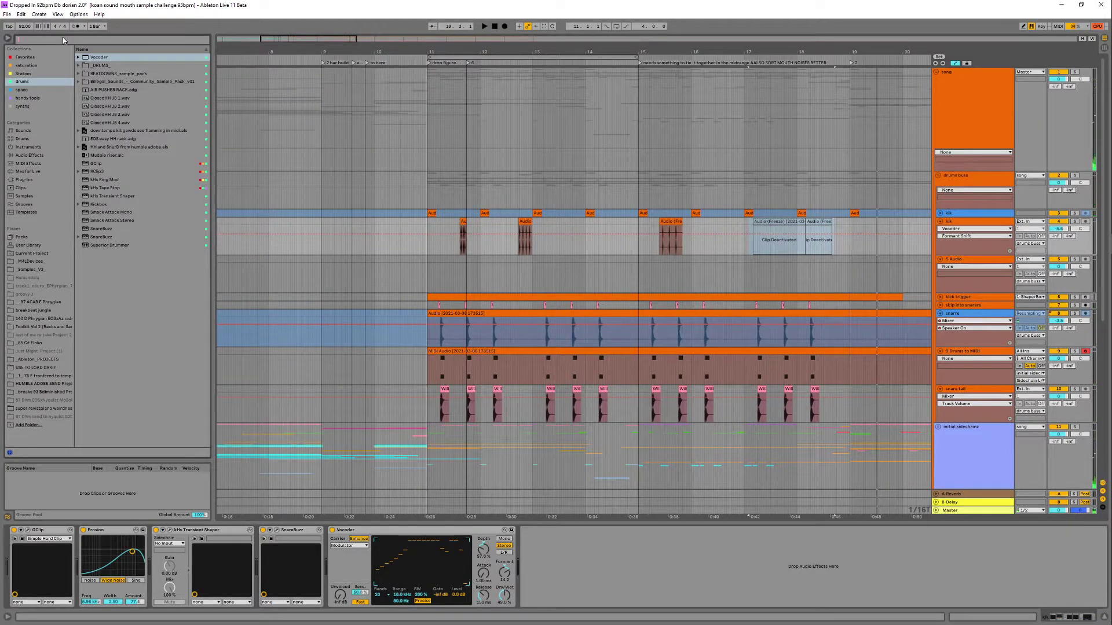
pyautogui.write('texture')
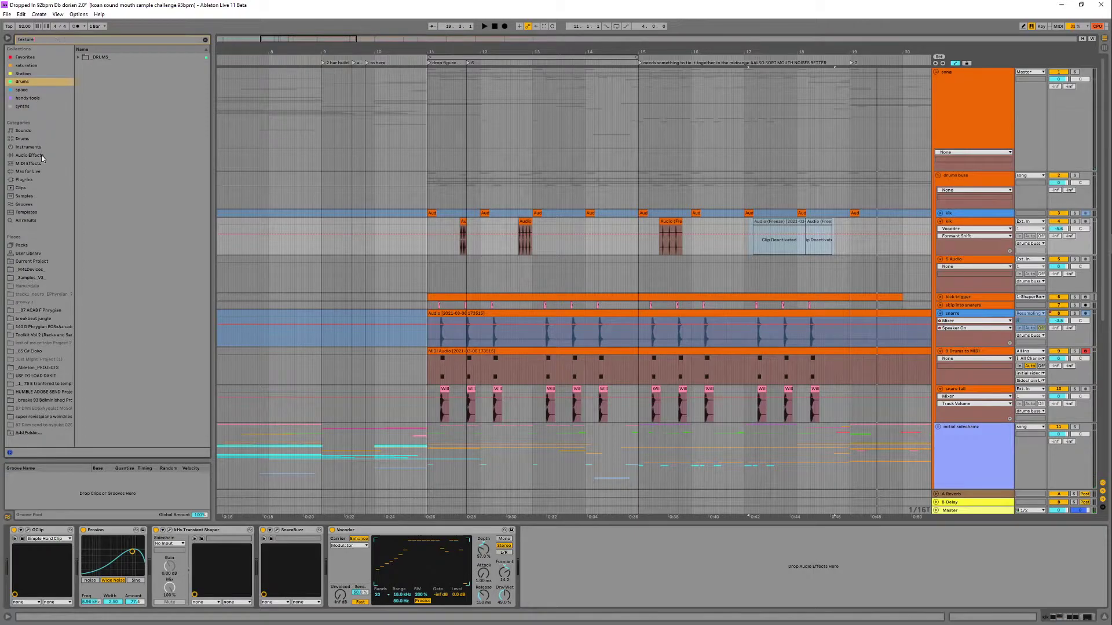
pyautogui.click(83, 56)
pyautogui.click(99, 66)
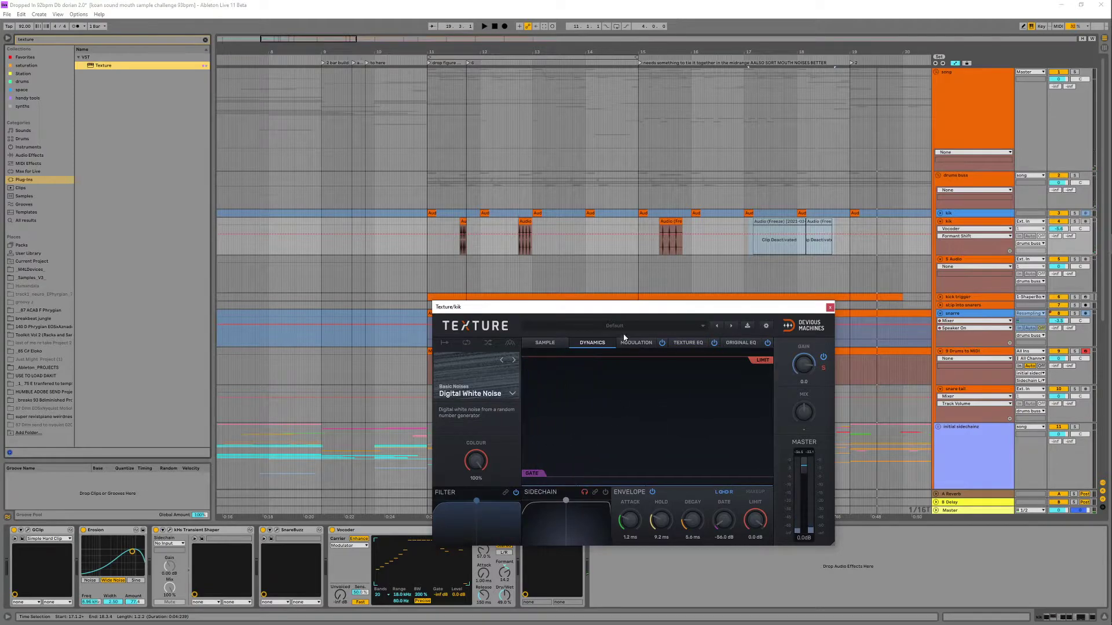
# - Load a Texture preset that uses the Female Sung F4 sample and audition it soloed on the roll before bar 13
pyautogui.click(623, 328)
pyautogui.click(620, 337)
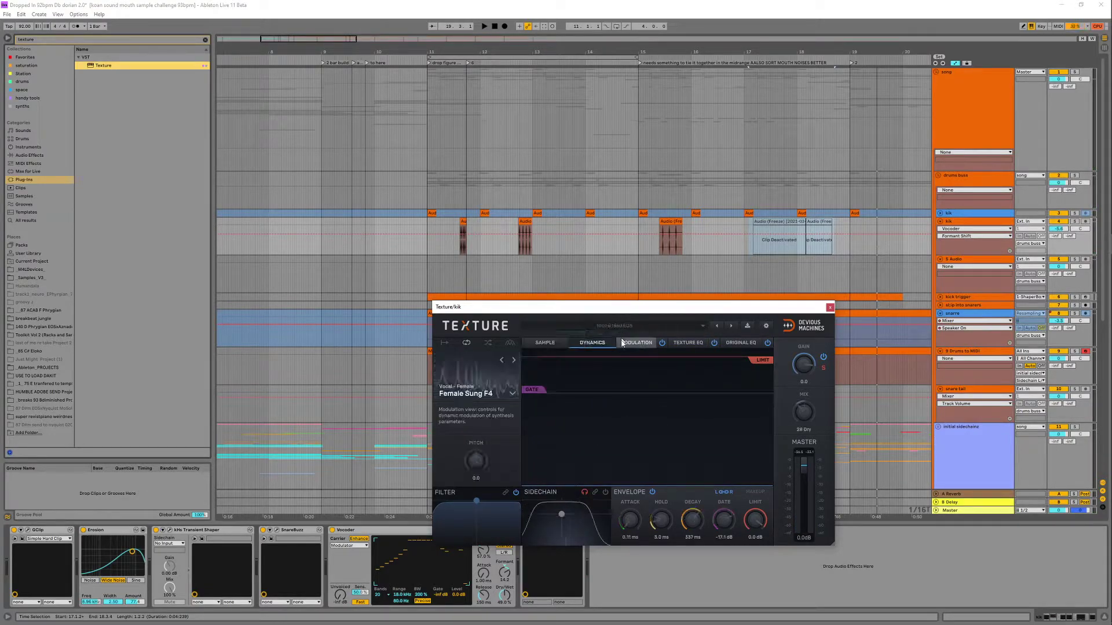
pyautogui.click(524, 240)
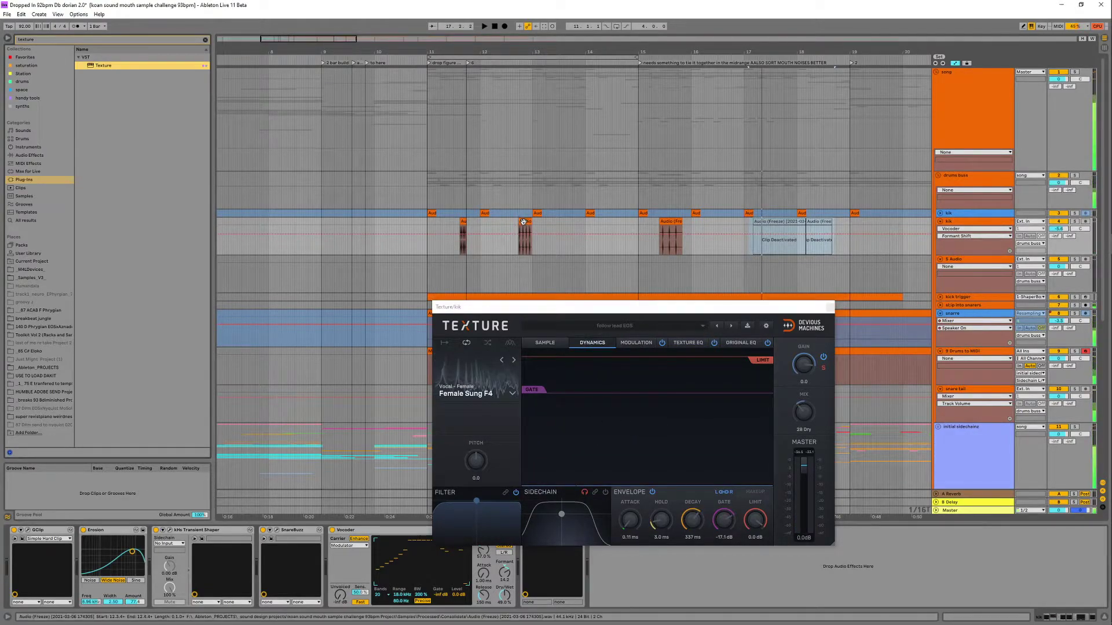
pyautogui.press('space')
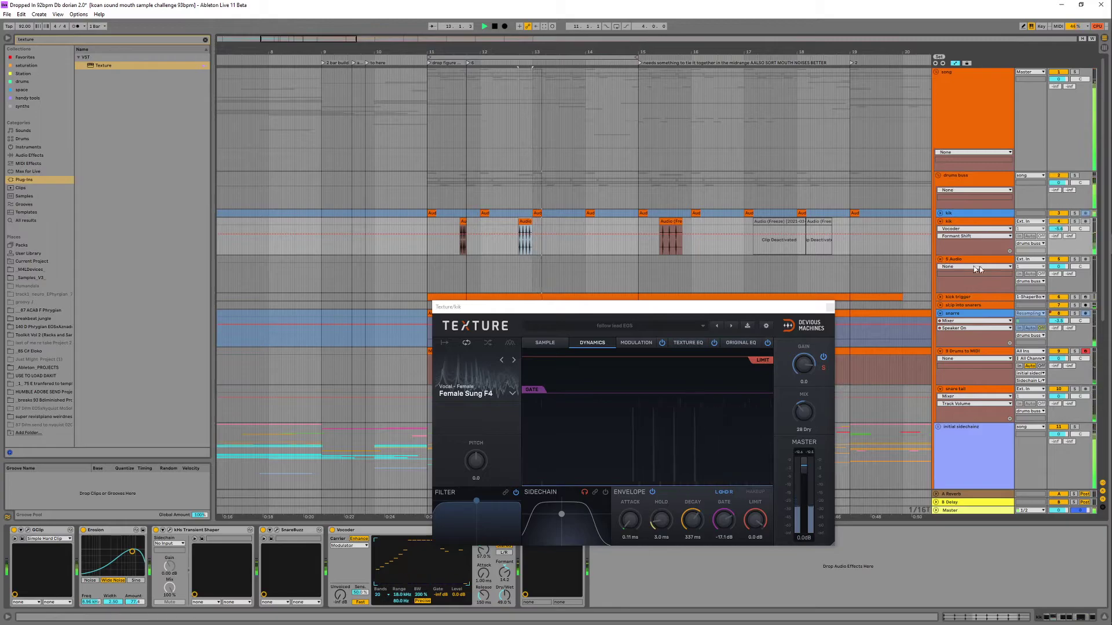
pyautogui.click(1075, 221)
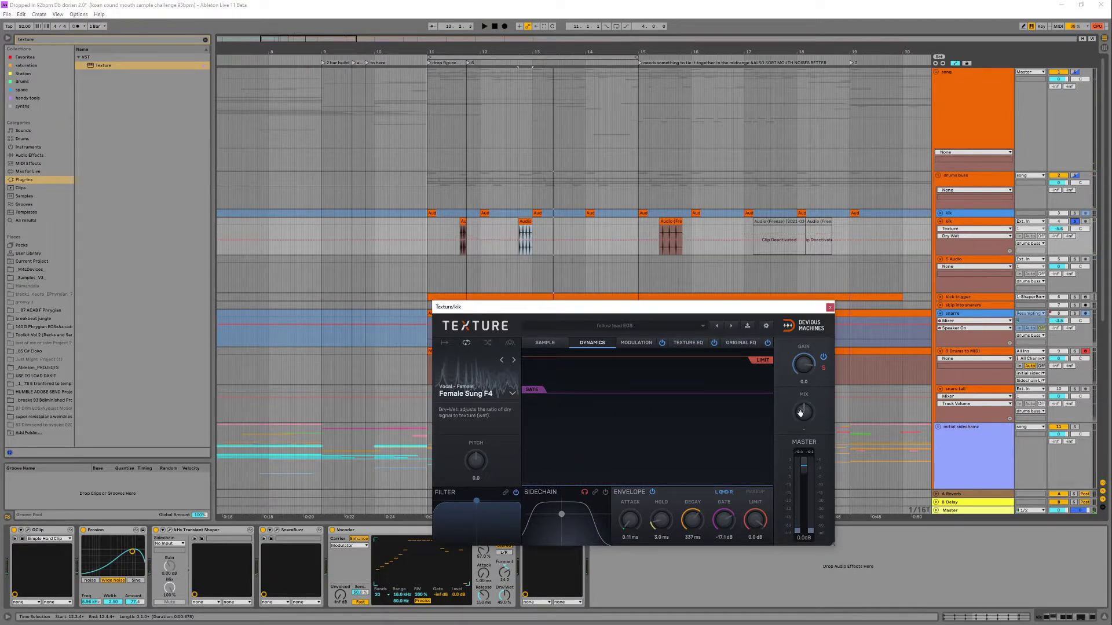
# - Set Texture's decay to 109 ms, gate to -27.6 dB and pitch to -3.0 while auditioning the soloed roll
pyautogui.moveTo(692, 520); pyautogui.dragTo(692, 483)
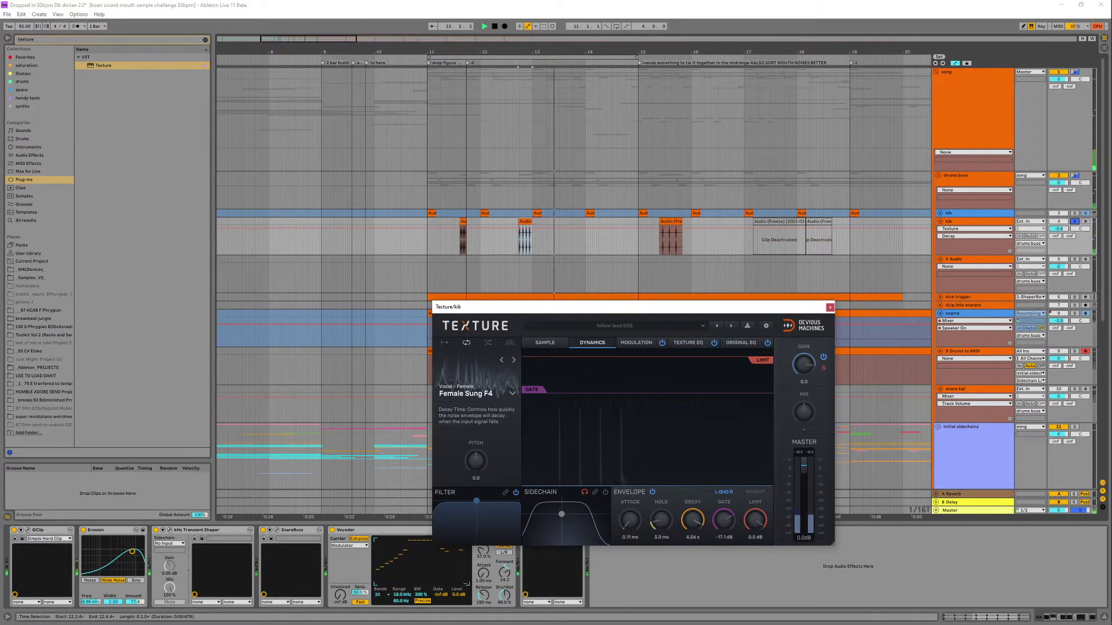
pyautogui.moveTo(537, 389); pyautogui.dragTo(540, 411)
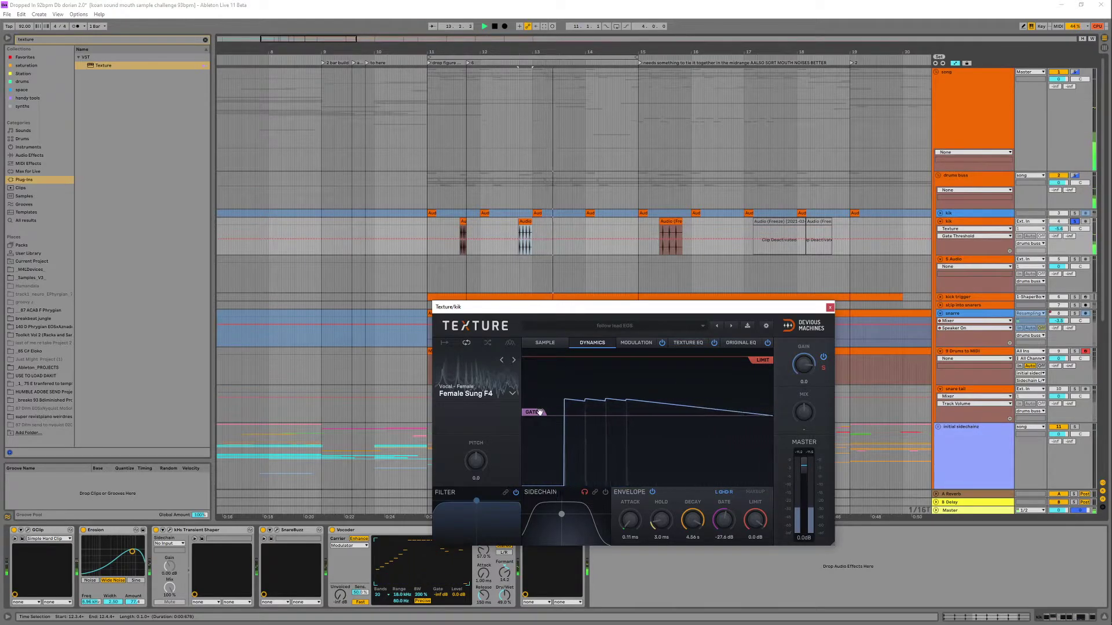
pyautogui.click(512, 393)
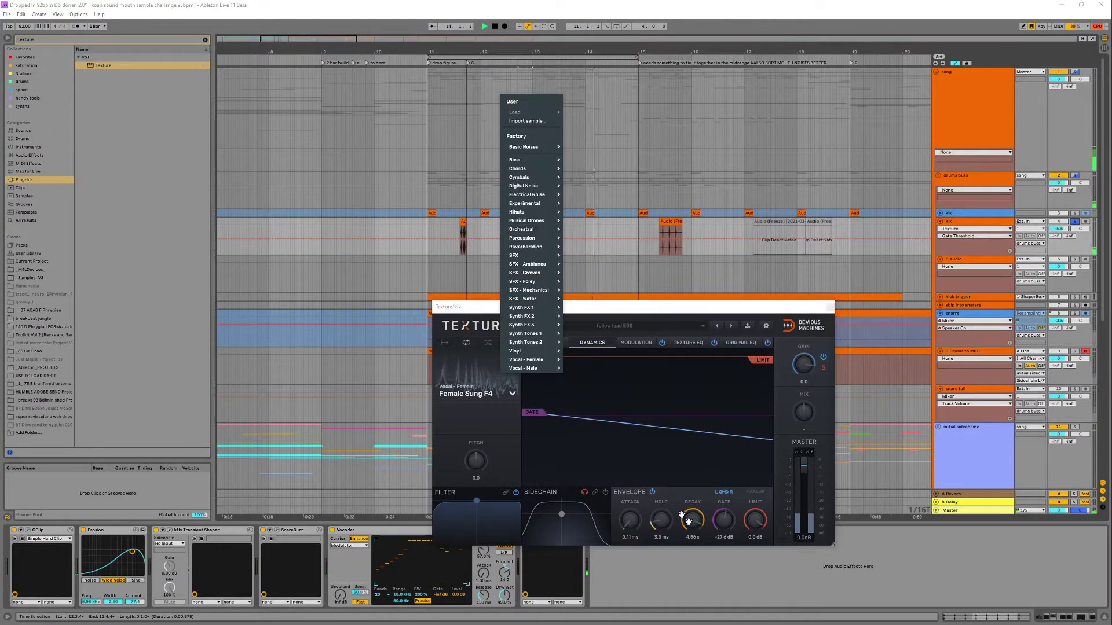
pyautogui.moveTo(692, 520); pyautogui.dragTo(692, 576)
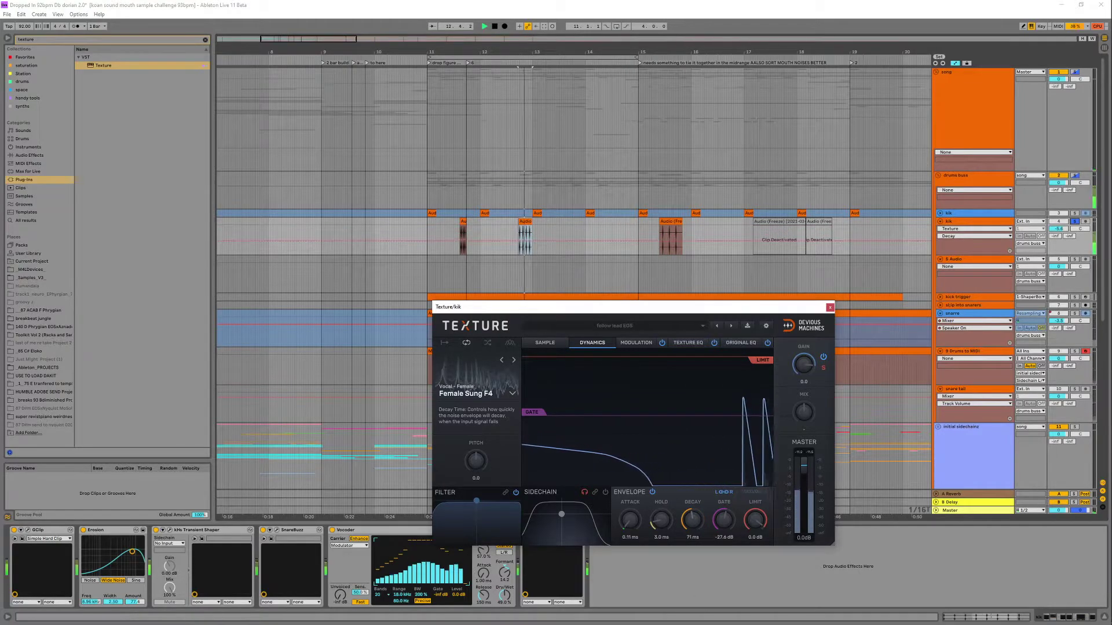
pyautogui.moveTo(691, 521); pyautogui.dragTo(691, 516)
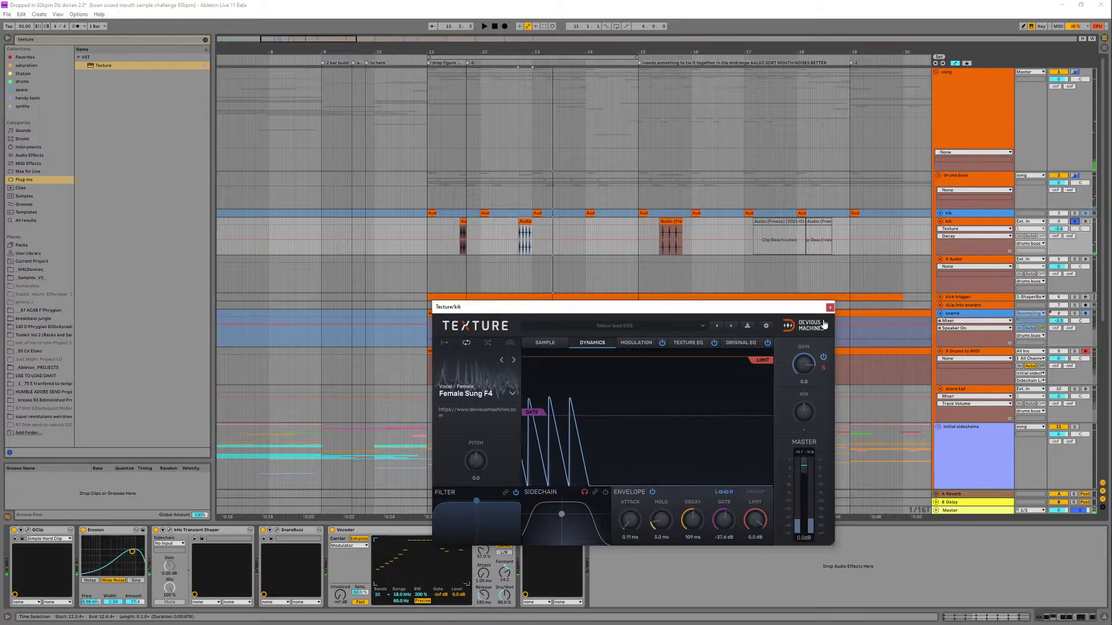
pyautogui.click(476, 461)
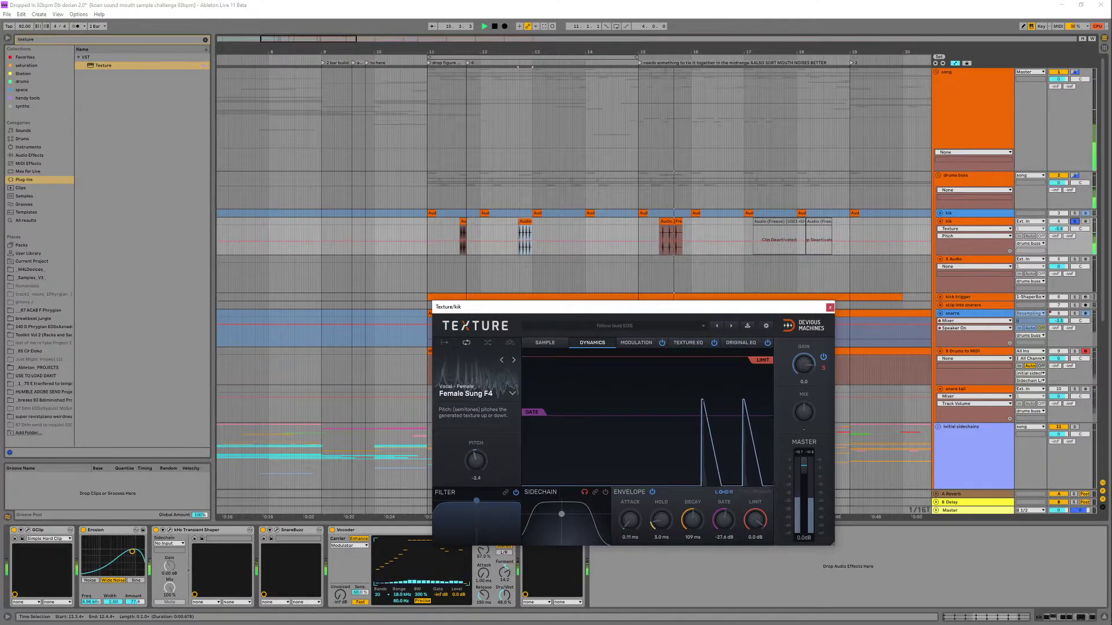
pyautogui.moveTo(475, 460); pyautogui.dragTo(475, 466)
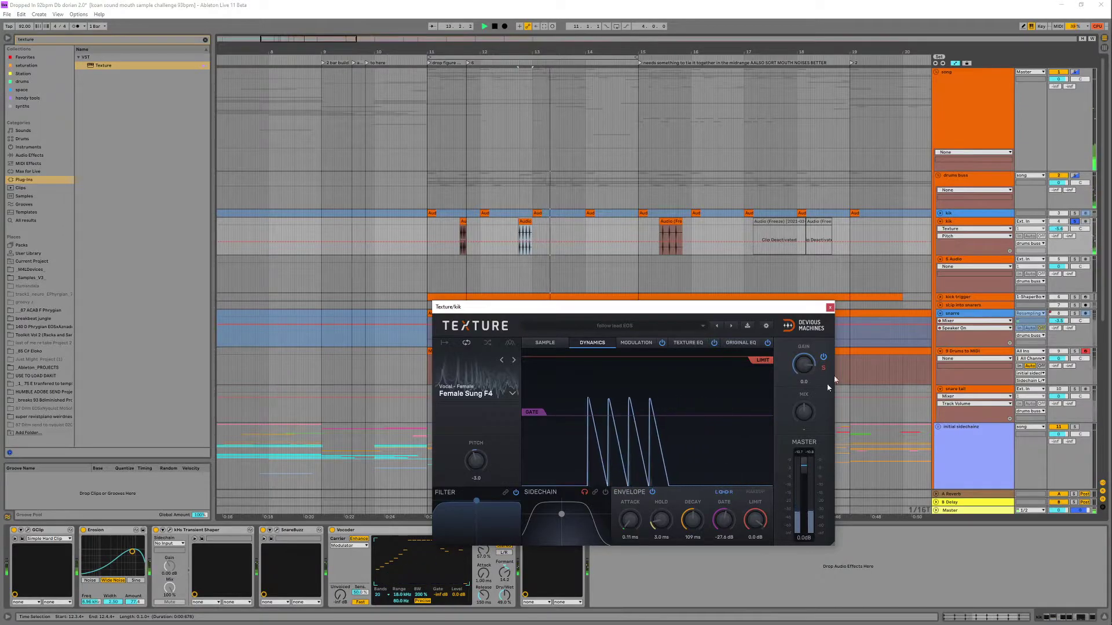
# - Turn off the duplicated kick track's solo, adjust its track volume and play the full mix from bar 11
pyautogui.click(1072, 227)
pyautogui.click(461, 221)
pyautogui.click(429, 223)
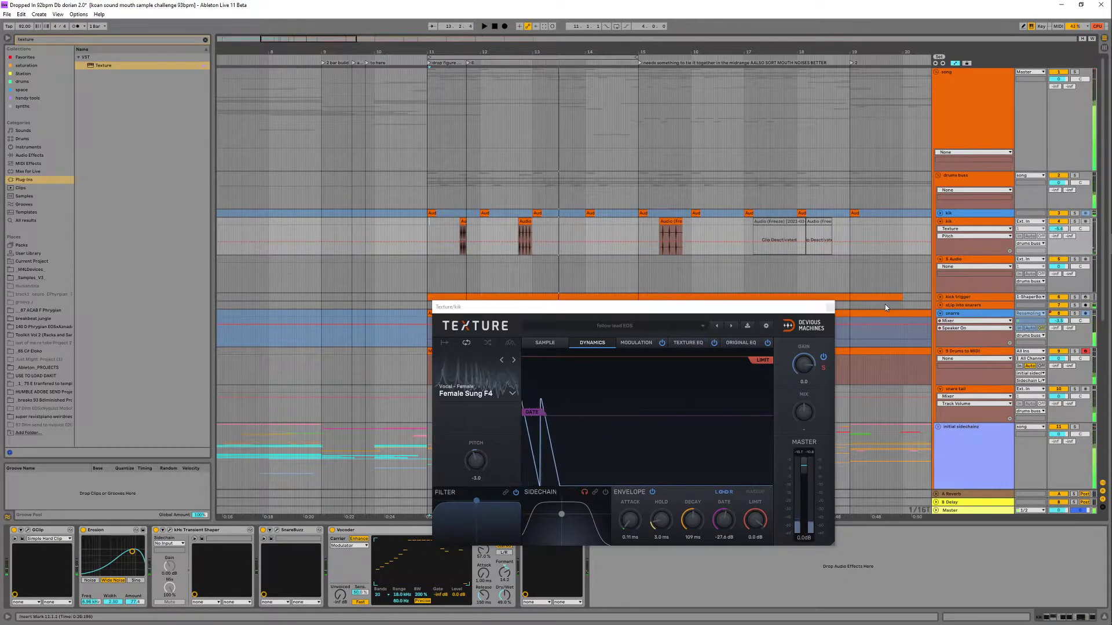
pyautogui.doubleClick(1062, 230)
pyautogui.press('space')
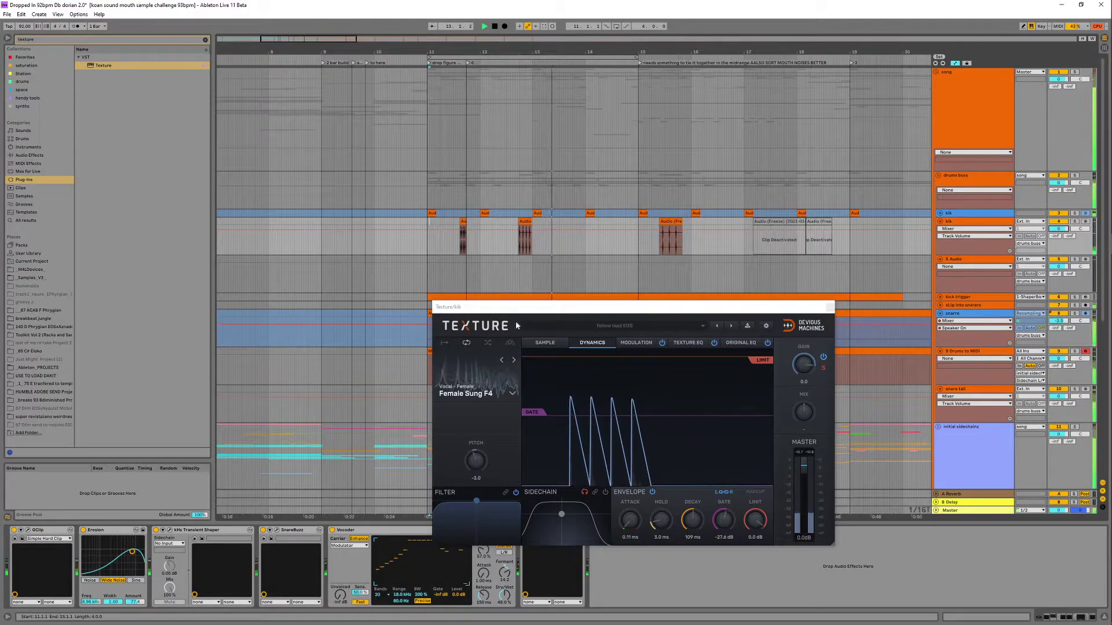
# - Lower the Vocoder's formant shift, move Texture ahead of Vocoder in the effect chain and play the mix
pyautogui.moveTo(504, 597); pyautogui.dragTo(504, 597)
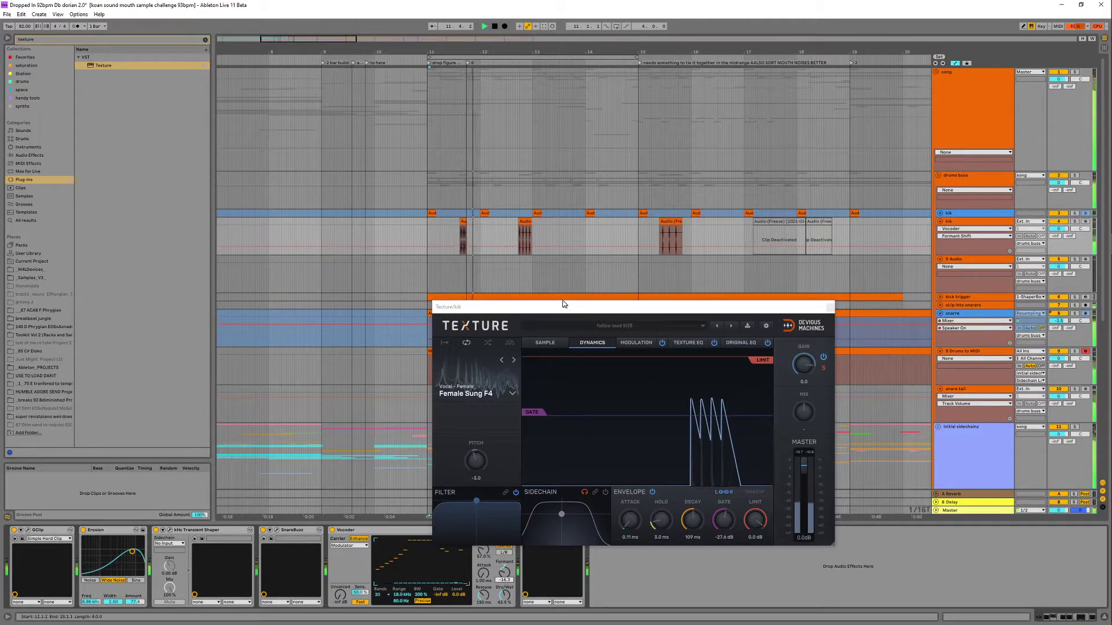
pyautogui.moveTo(566, 307); pyautogui.dragTo(567, 307)
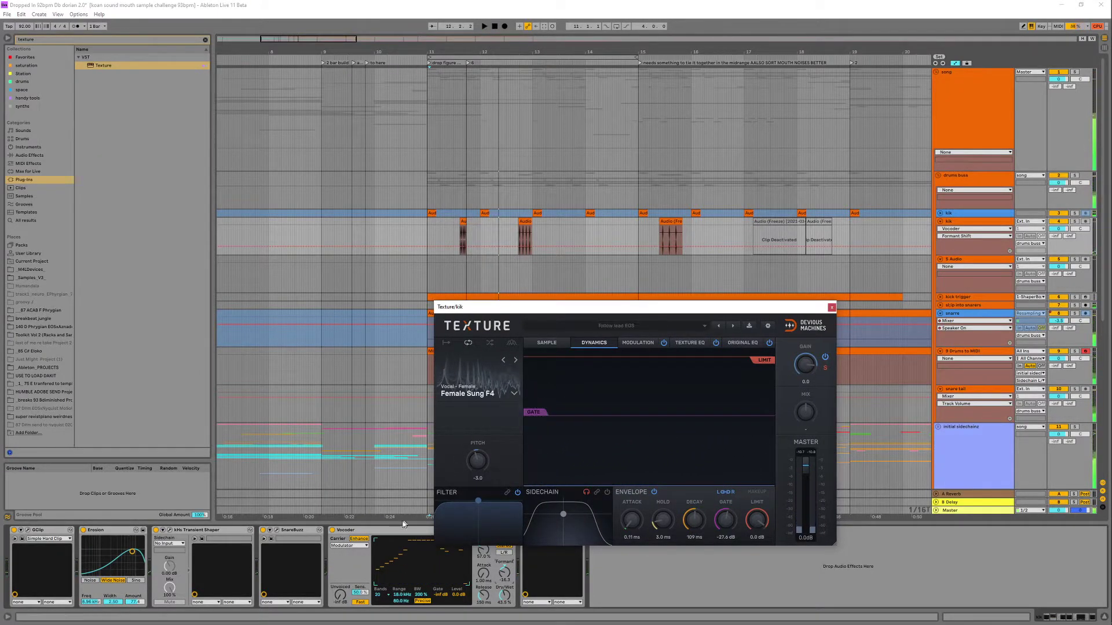
pyautogui.click(518, 546)
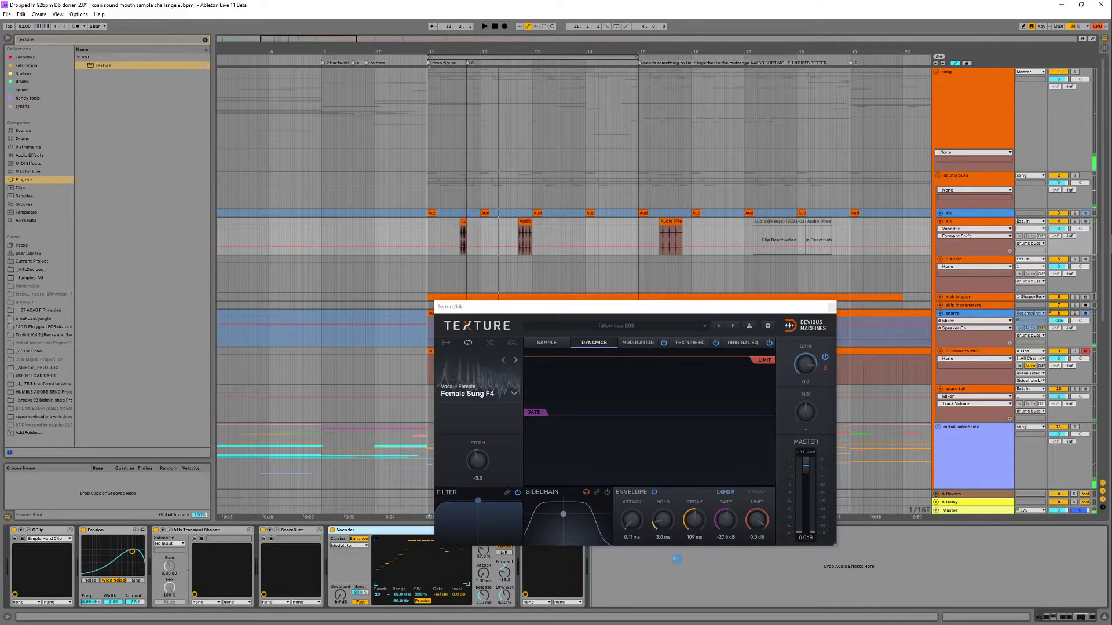
pyautogui.press('space')
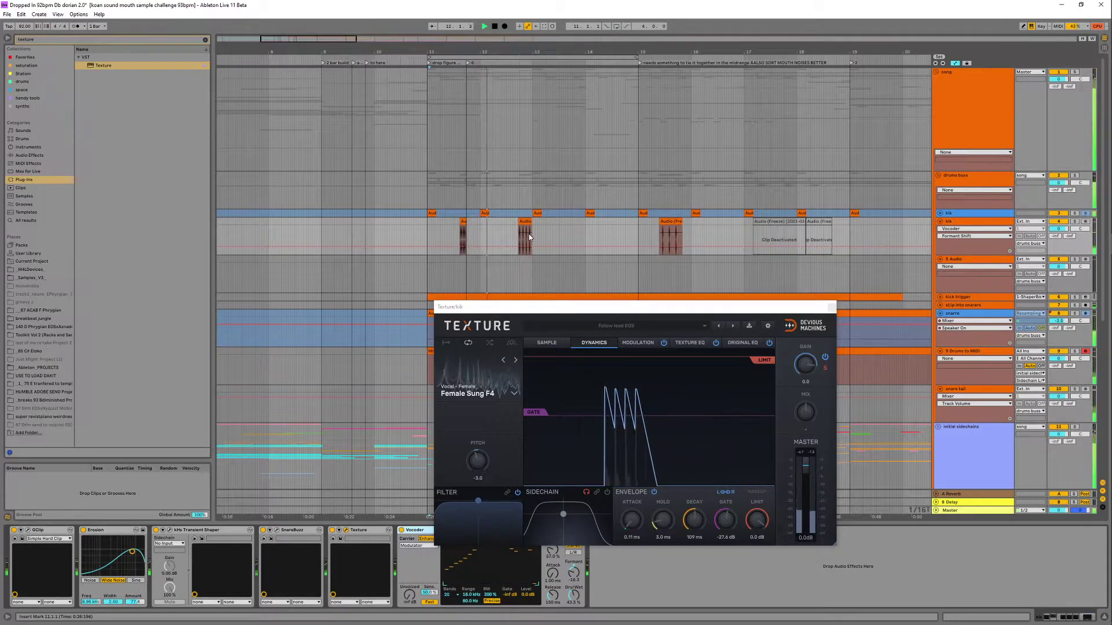
# - Load the SFX - Water sample Running Water in Texture and set its gate to -47.0 dB and mix to 50 wet
pyautogui.click(485, 386)
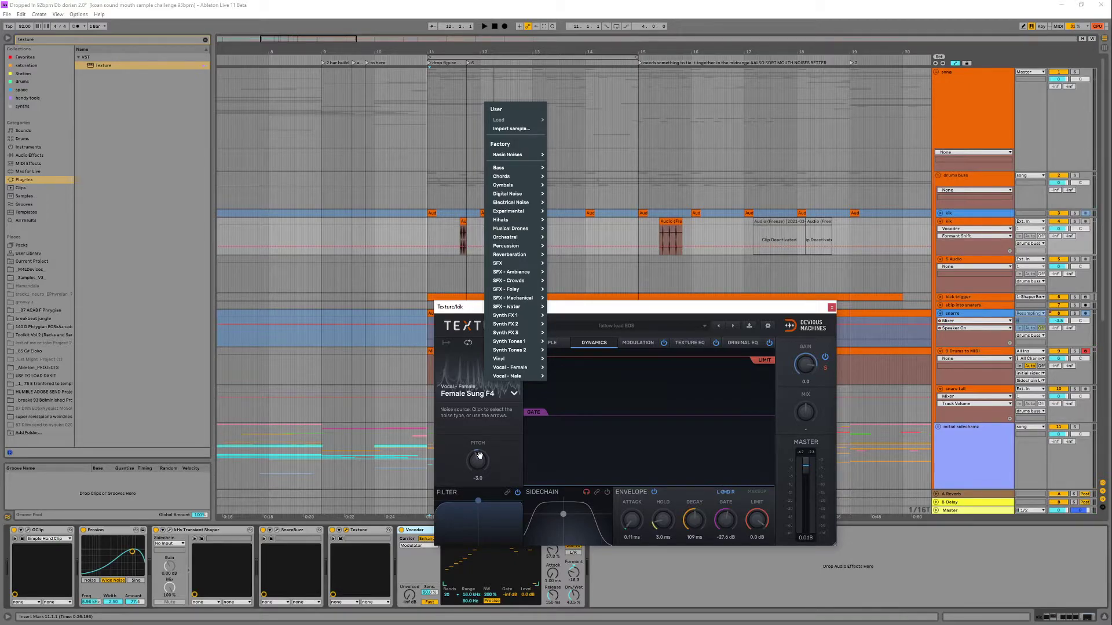
pyautogui.moveTo(509, 333)
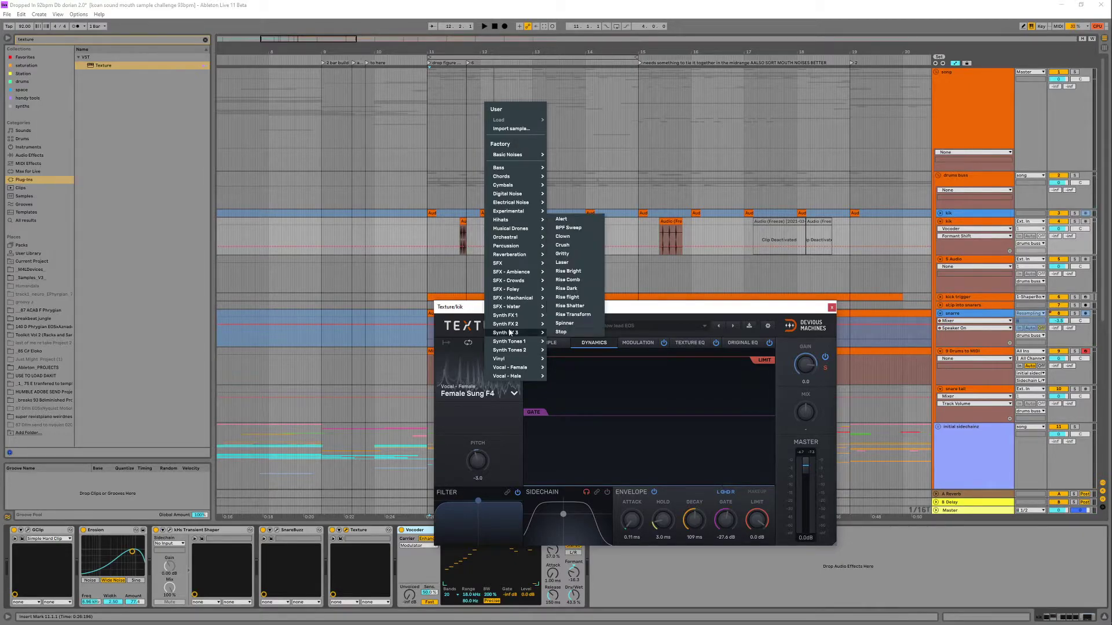
pyautogui.moveTo(513, 311)
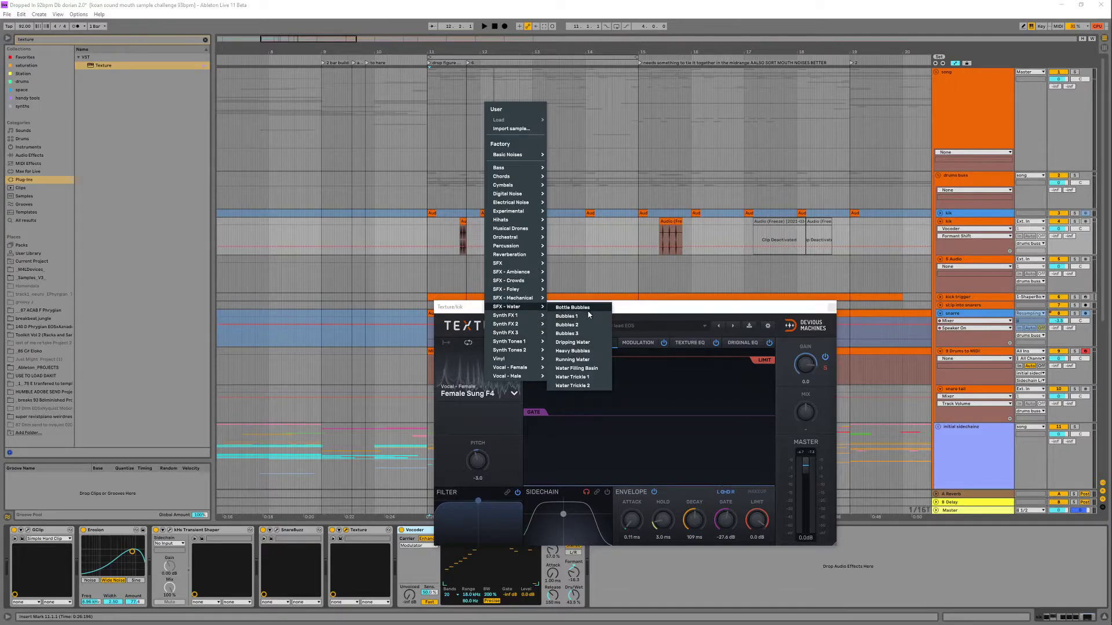
pyautogui.click(592, 360)
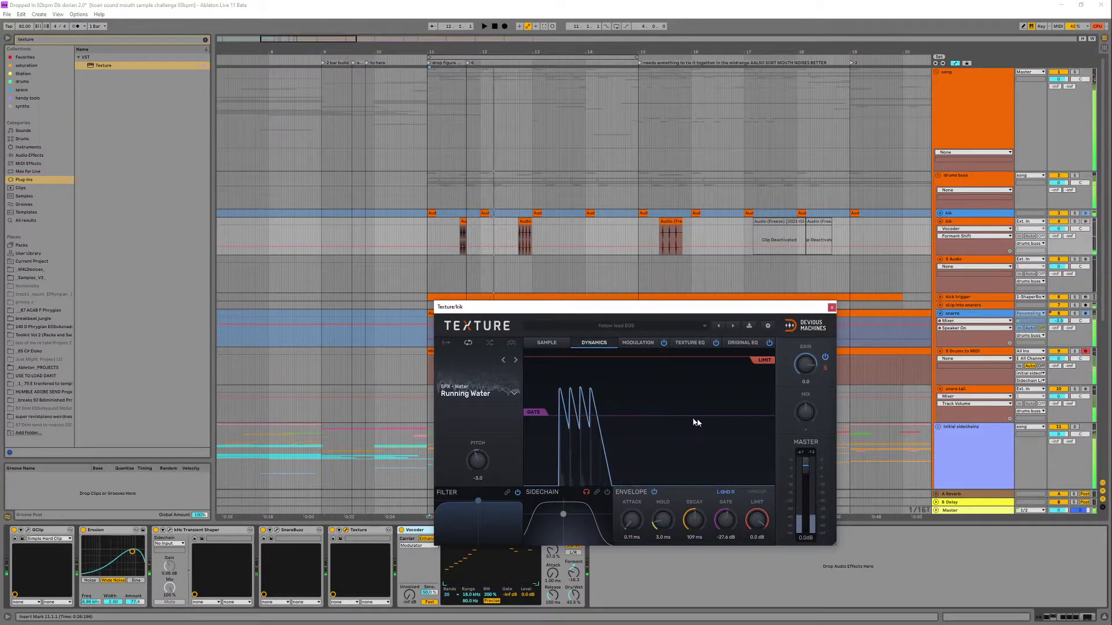
pyautogui.moveTo(534, 413); pyautogui.dragTo(534, 455)
pyautogui.moveTo(811, 412); pyautogui.dragTo(816, 374)
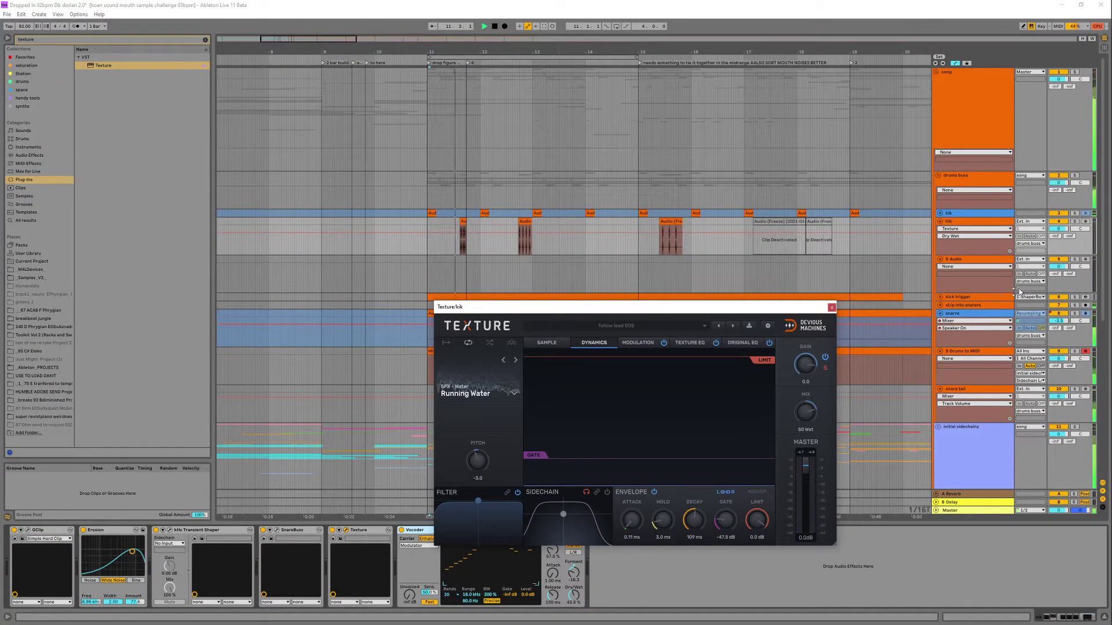
# - Set GClip's clip to 100 % and gain to 11.1 dB while auditioning the duplicated kick track soloed, then turn off its solo
pyautogui.click(1074, 223)
pyautogui.press('space')
pyautogui.press('space')
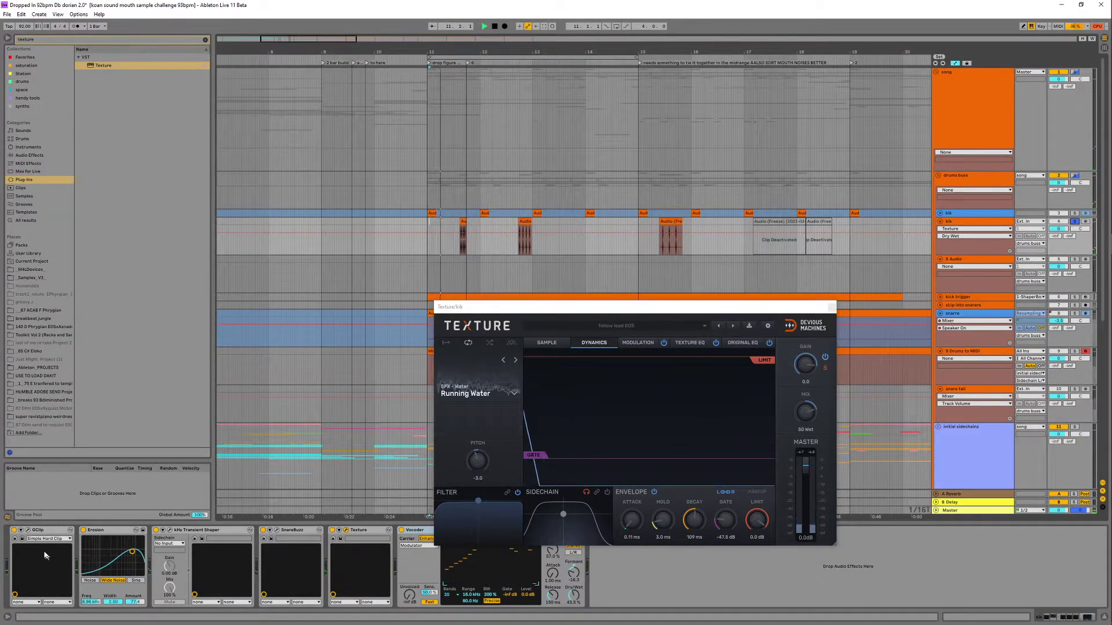
pyautogui.click(28, 530)
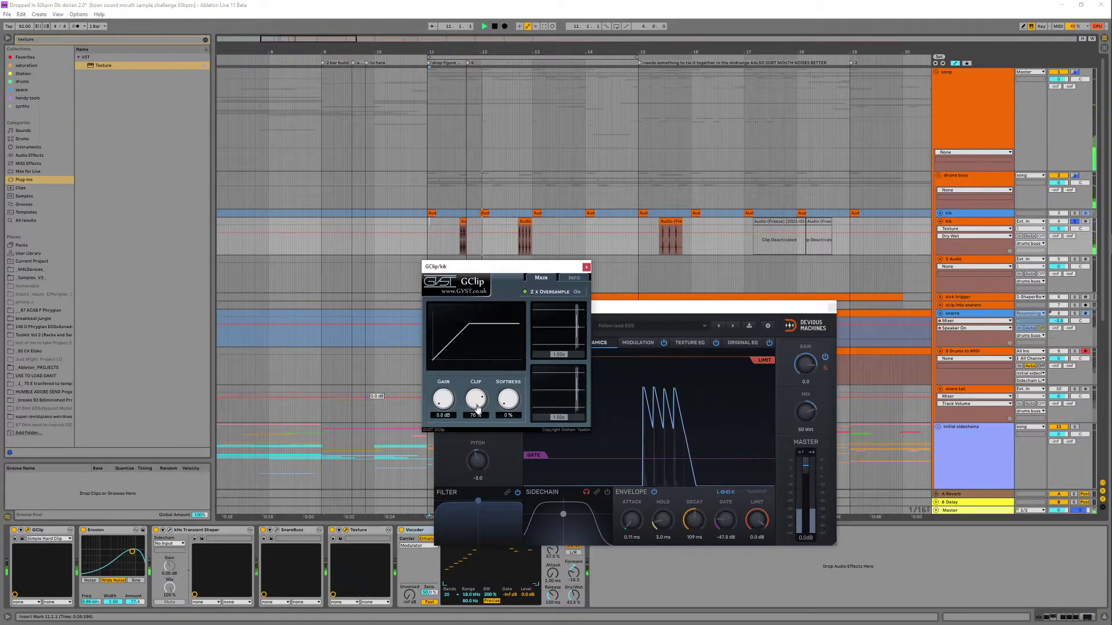
pyautogui.moveTo(443, 401); pyautogui.dragTo(446, 382)
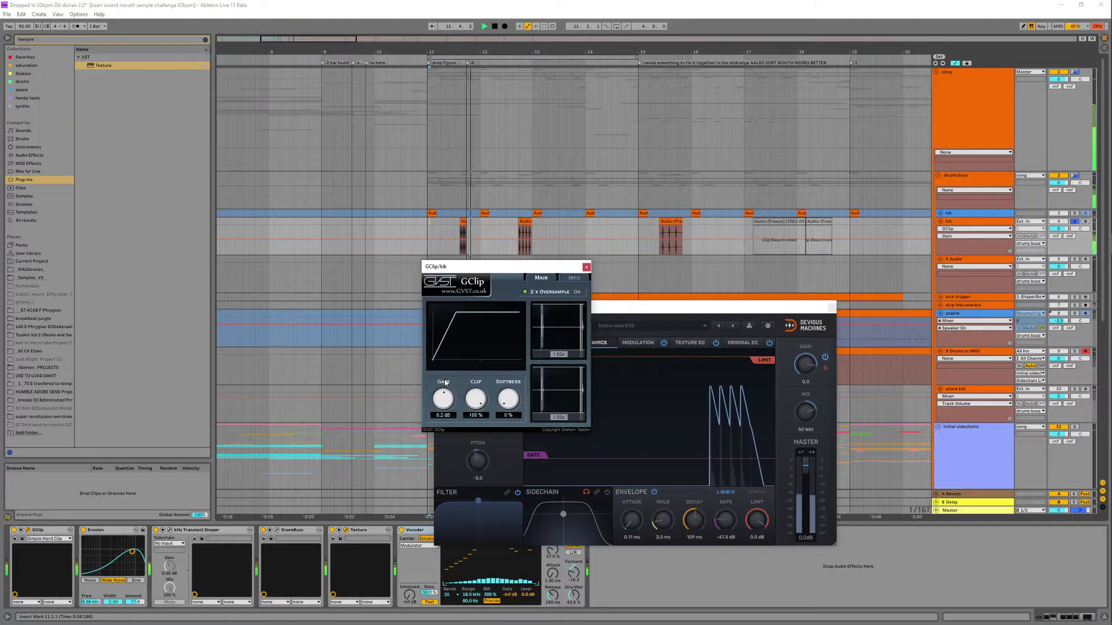
pyautogui.moveTo(445, 401); pyautogui.dragTo(449, 386)
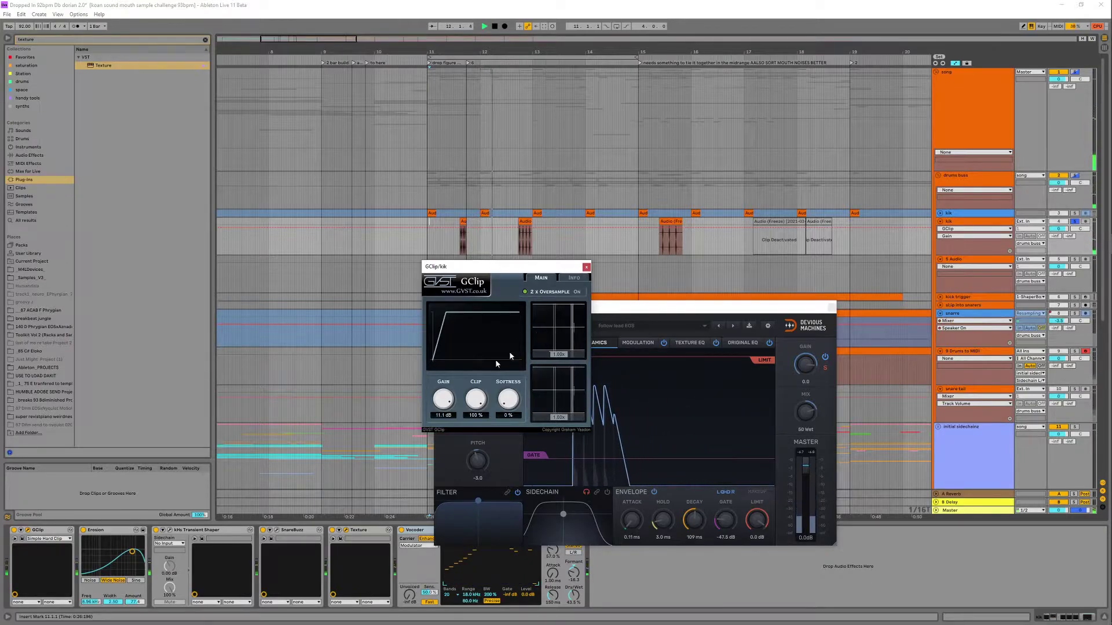
pyautogui.click(587, 267)
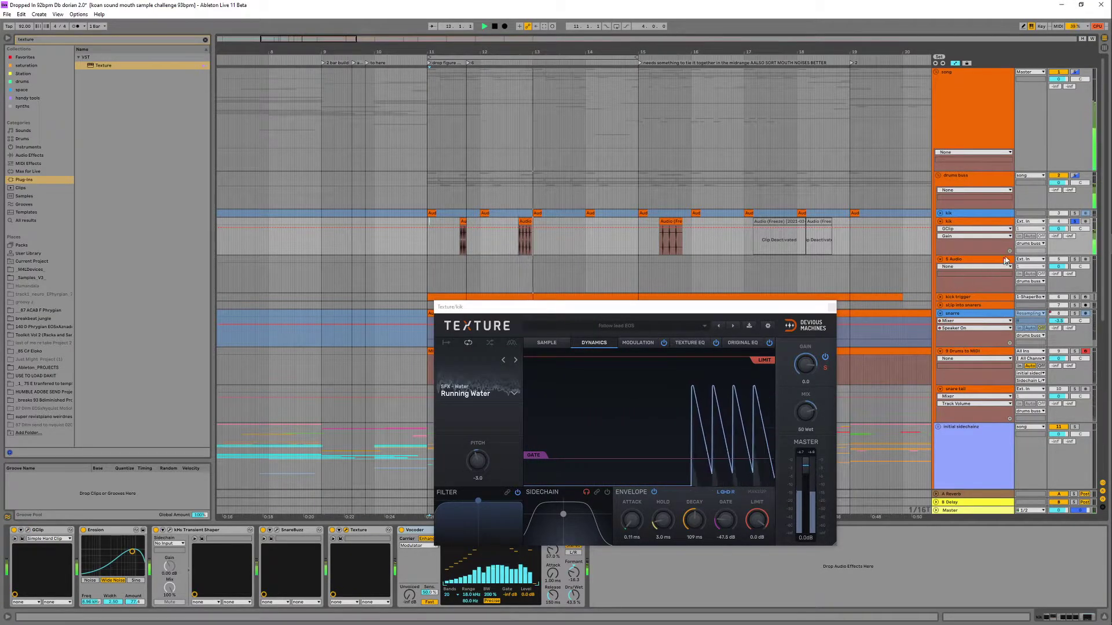
pyautogui.click(1075, 221)
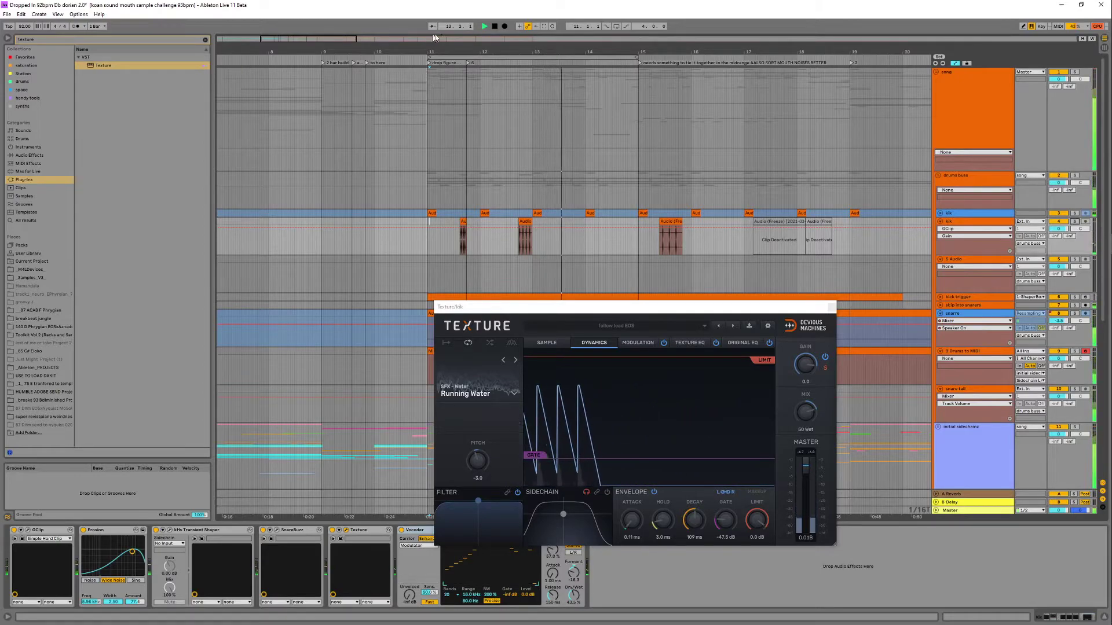
# - Add Ozone 9 Vintage Compressor from the Favorites to the end of the duplicated kick track's chain and set its mode to Smooth
pyautogui.click(983, 224)
pyautogui.click(22, 58)
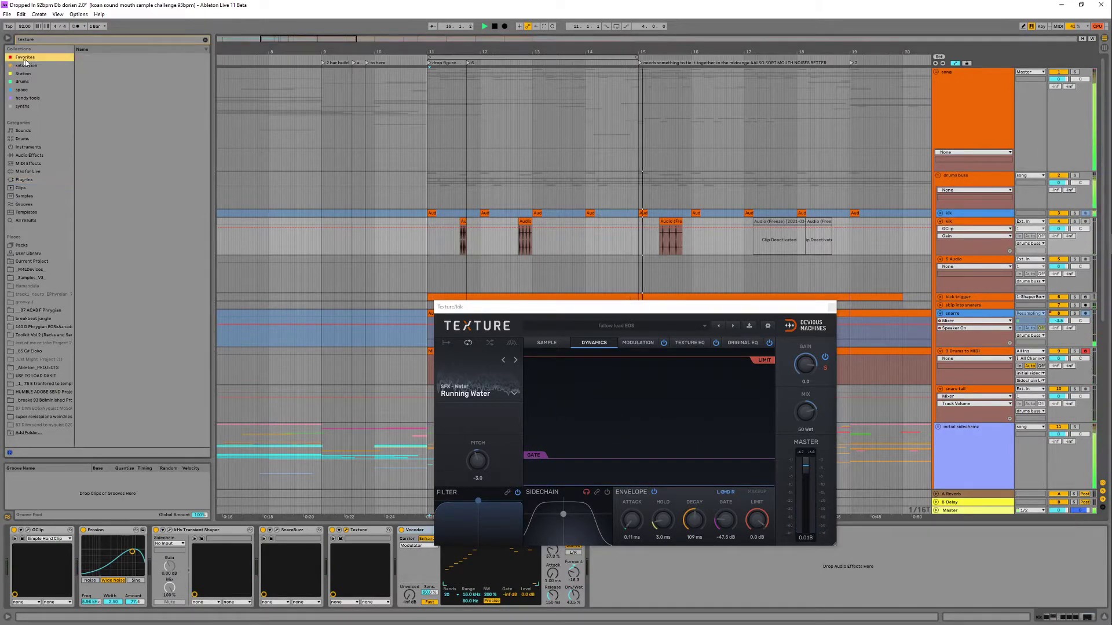
pyautogui.click(206, 41)
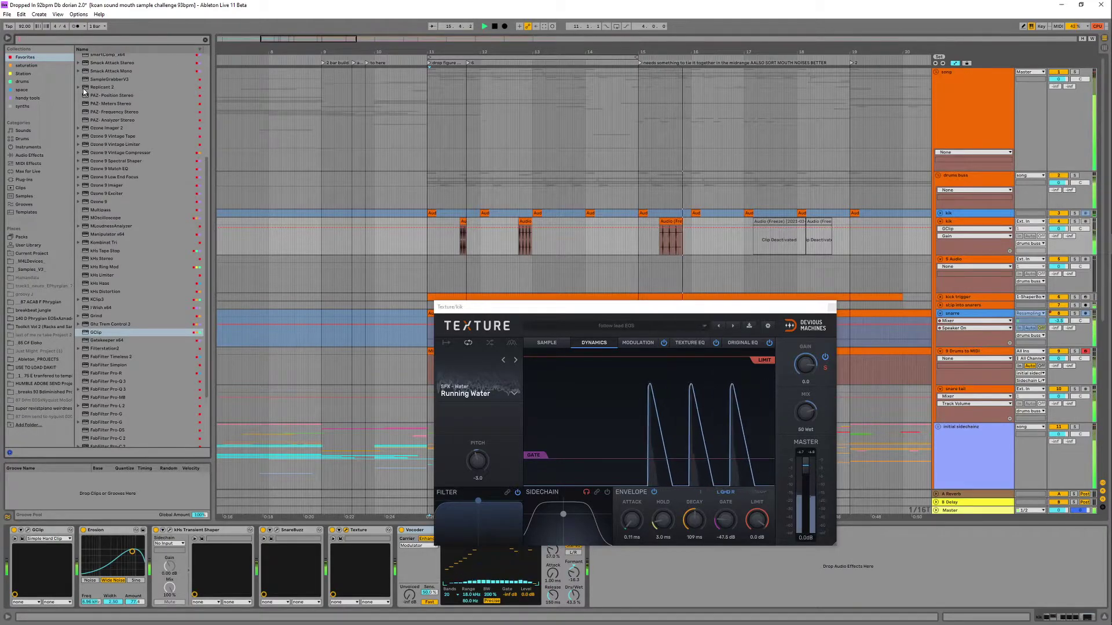
pyautogui.click(123, 152)
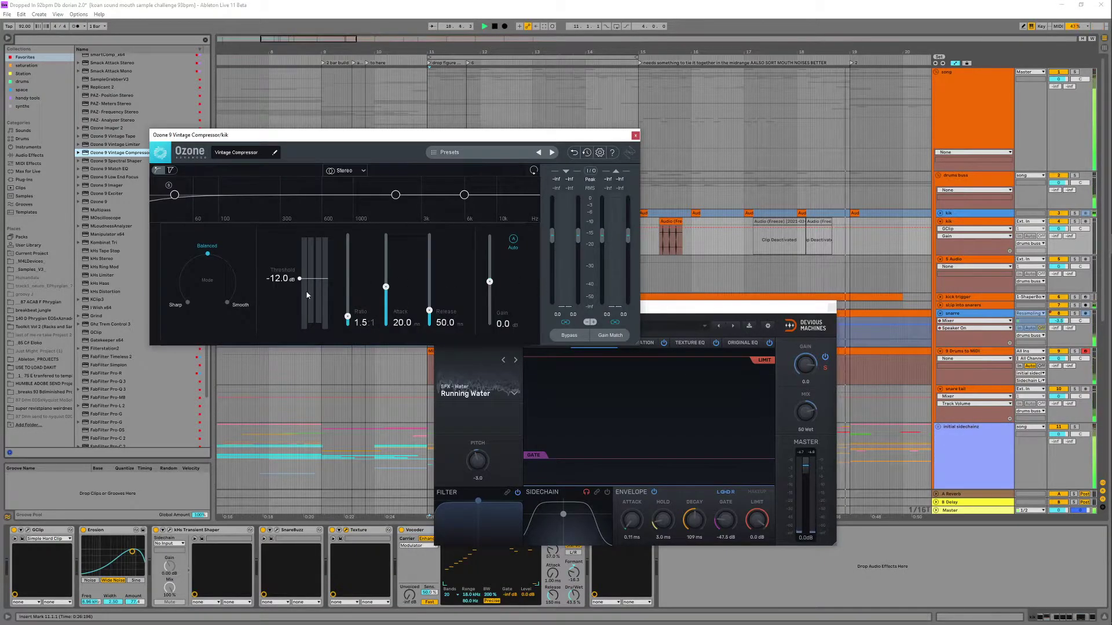
pyautogui.click(239, 305)
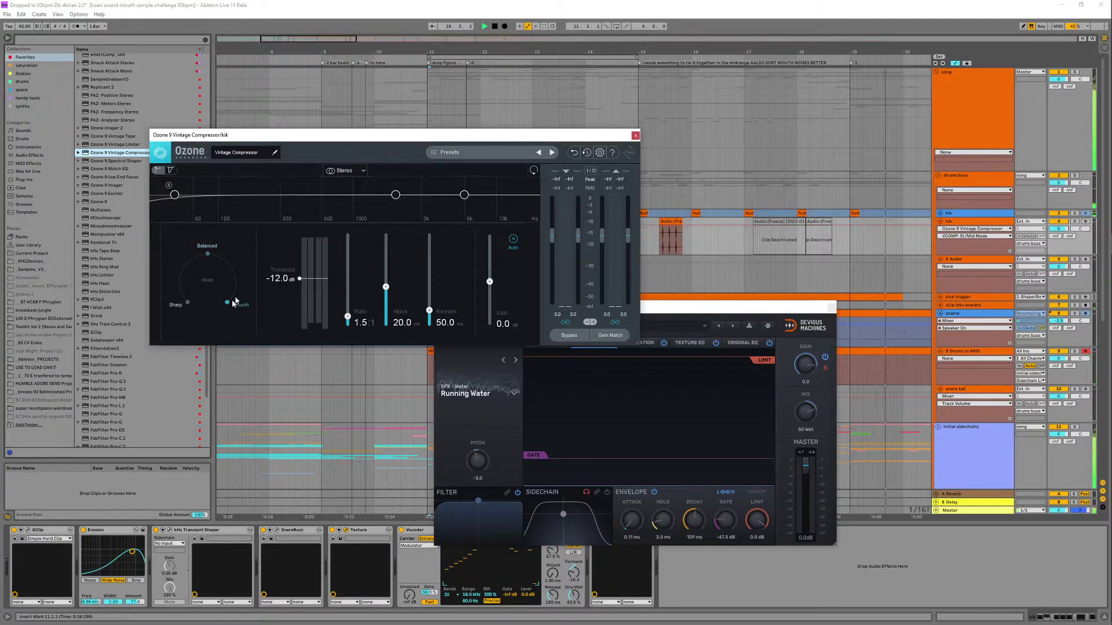
# - Lengthen the Vocoder's release time while auditioning the soloed rolls, and close the Vintage Compressor and Texture windows
pyautogui.click(669, 222)
pyautogui.press('space')
pyautogui.press('space')
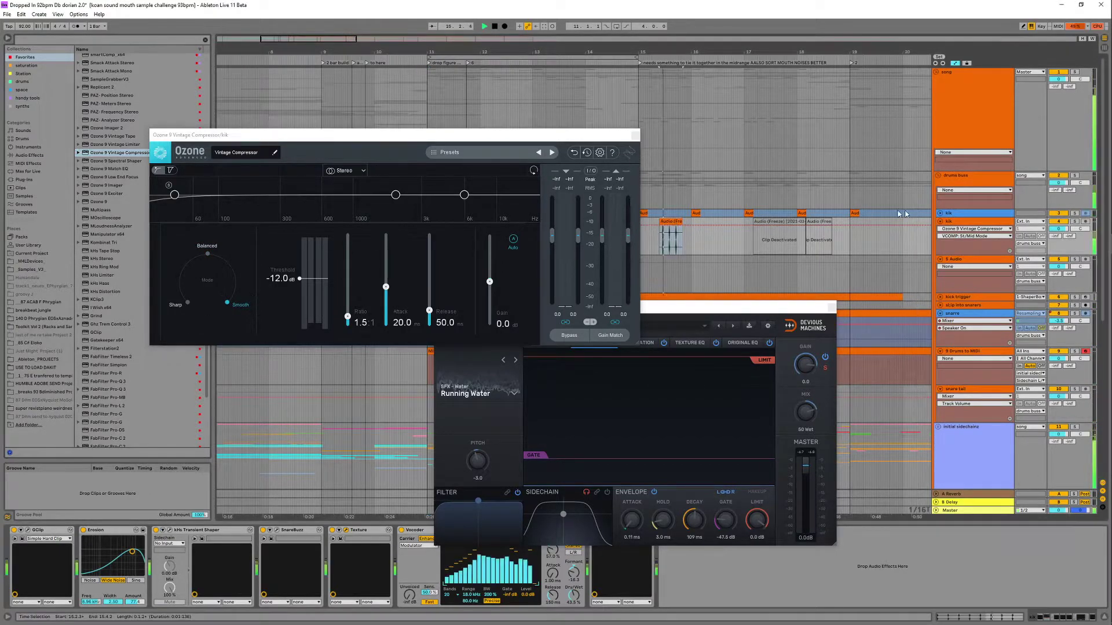
pyautogui.press('space')
pyautogui.click(1074, 222)
pyautogui.press('space')
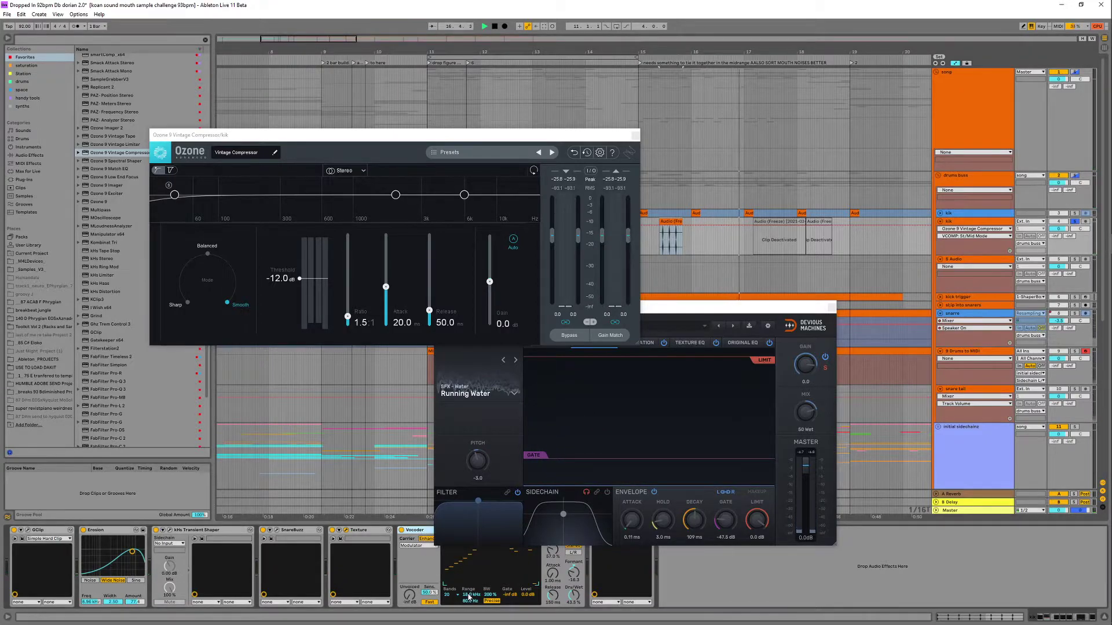
pyautogui.moveTo(553, 596); pyautogui.dragTo(553, 573)
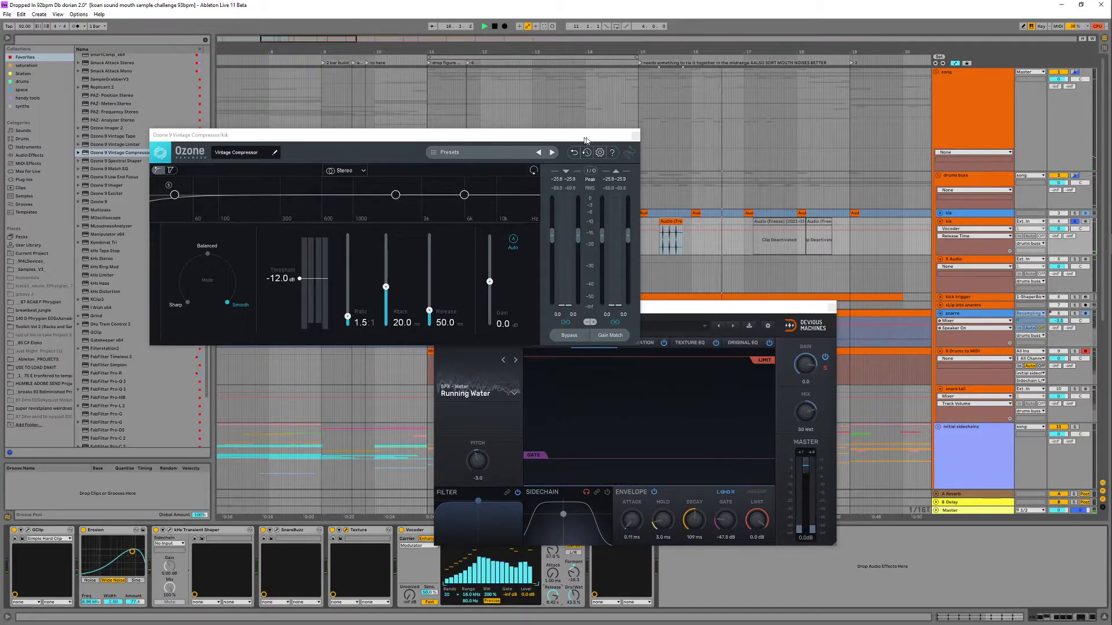
pyautogui.click(635, 136)
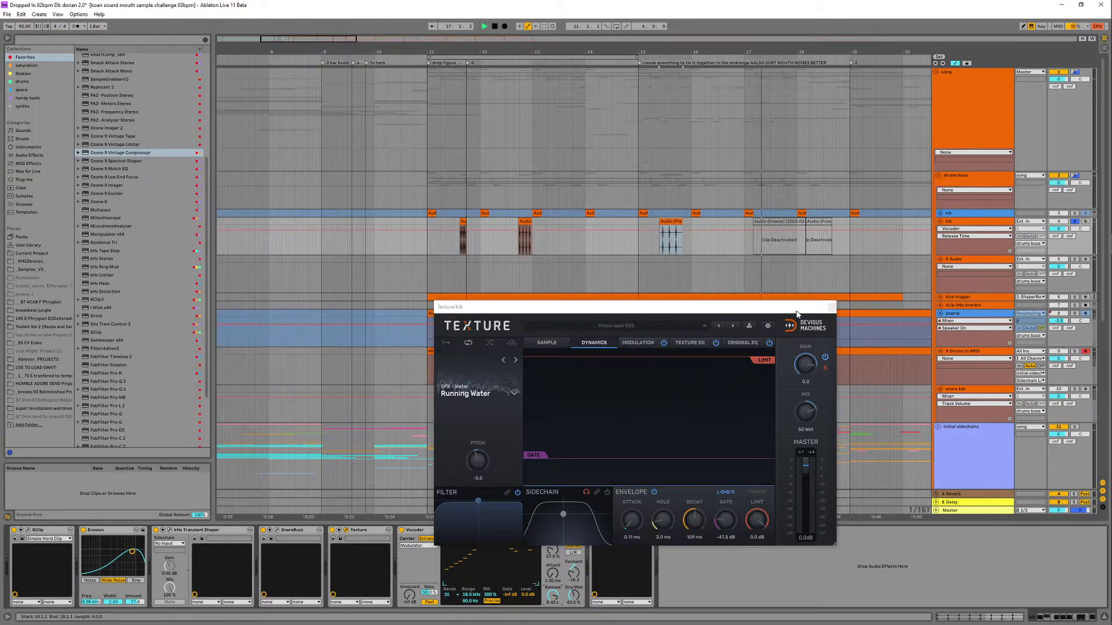
pyautogui.click(831, 307)
pyautogui.click(462, 222)
pyautogui.press('space')
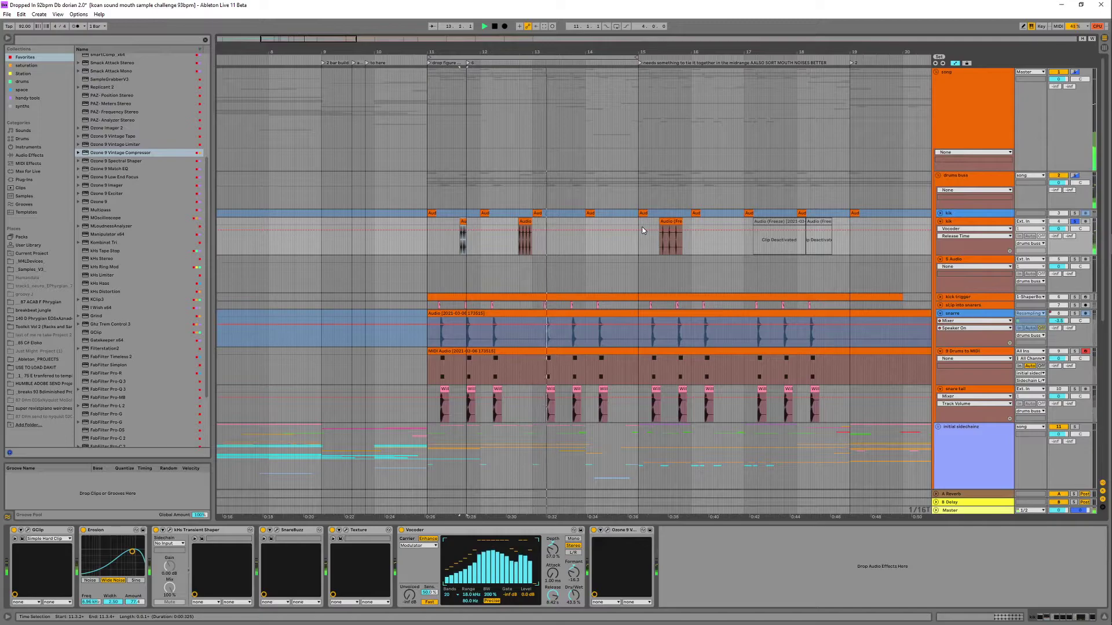
pyautogui.scroll(-3, 607, 245)
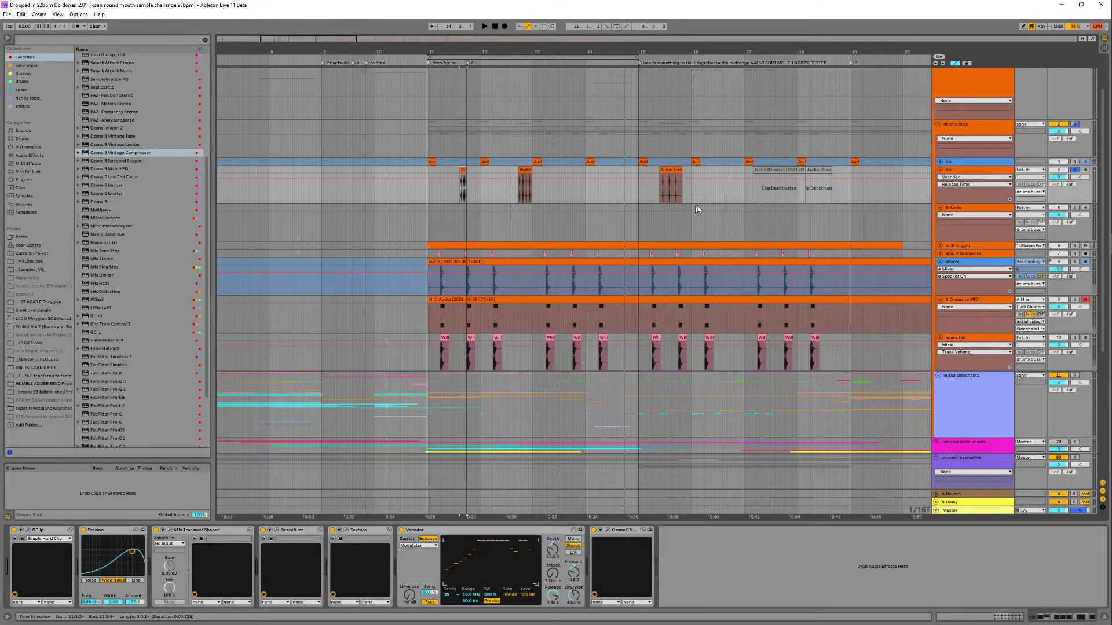
pyautogui.press('space')
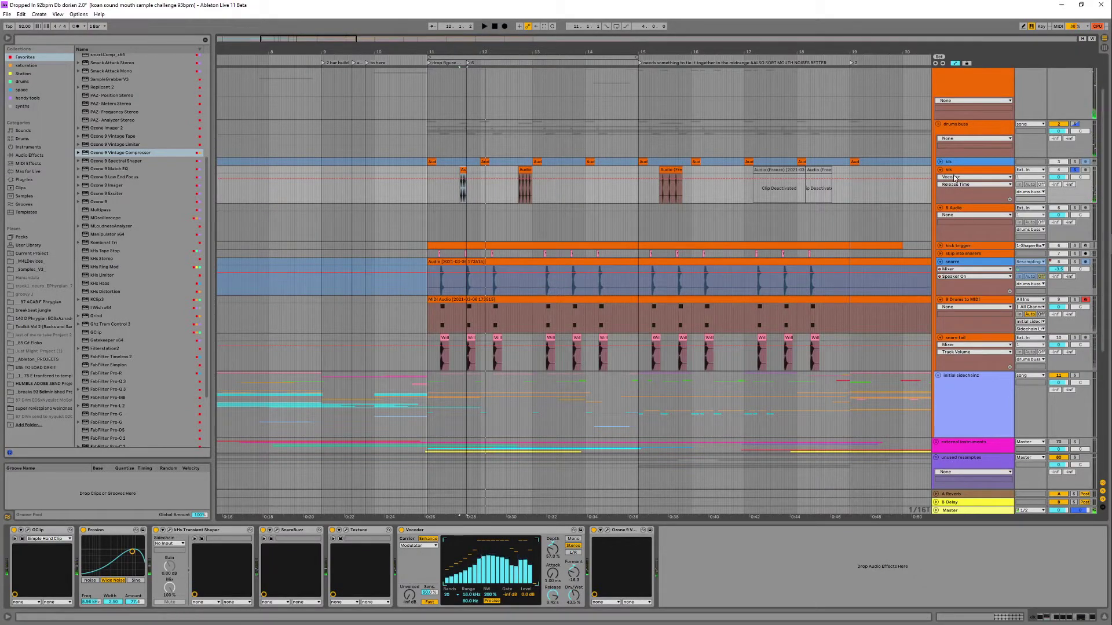
# - Freeze and flatten the duplicated kick track to audio and rename it "splash pops"
pyautogui.rightClick(956, 172)
pyautogui.click(986, 223)
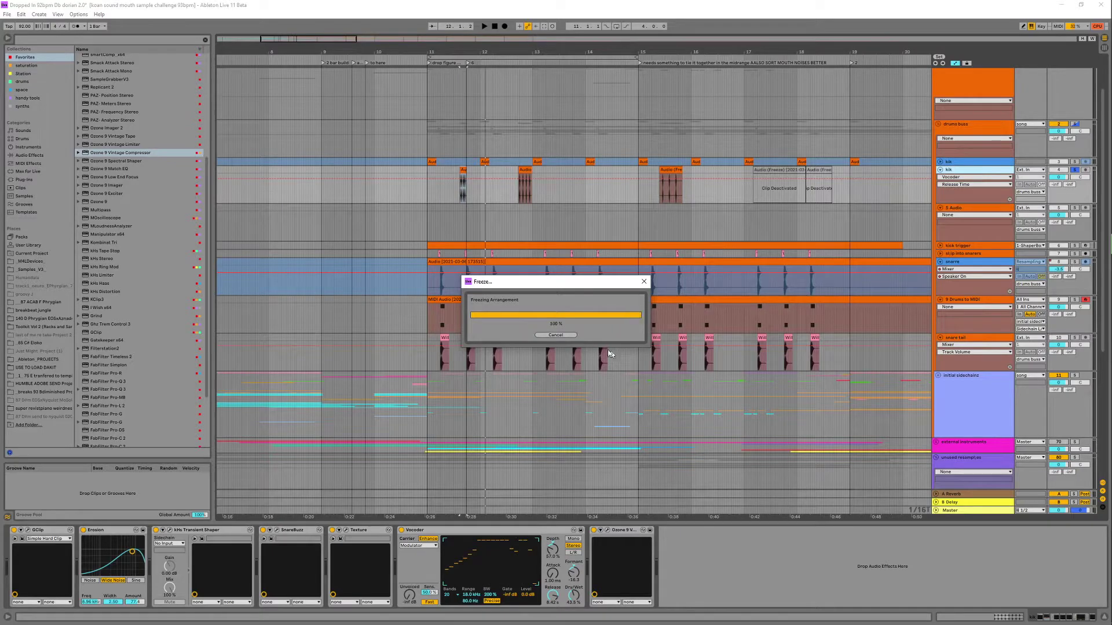
pyautogui.rightClick(963, 170)
pyautogui.click(979, 229)
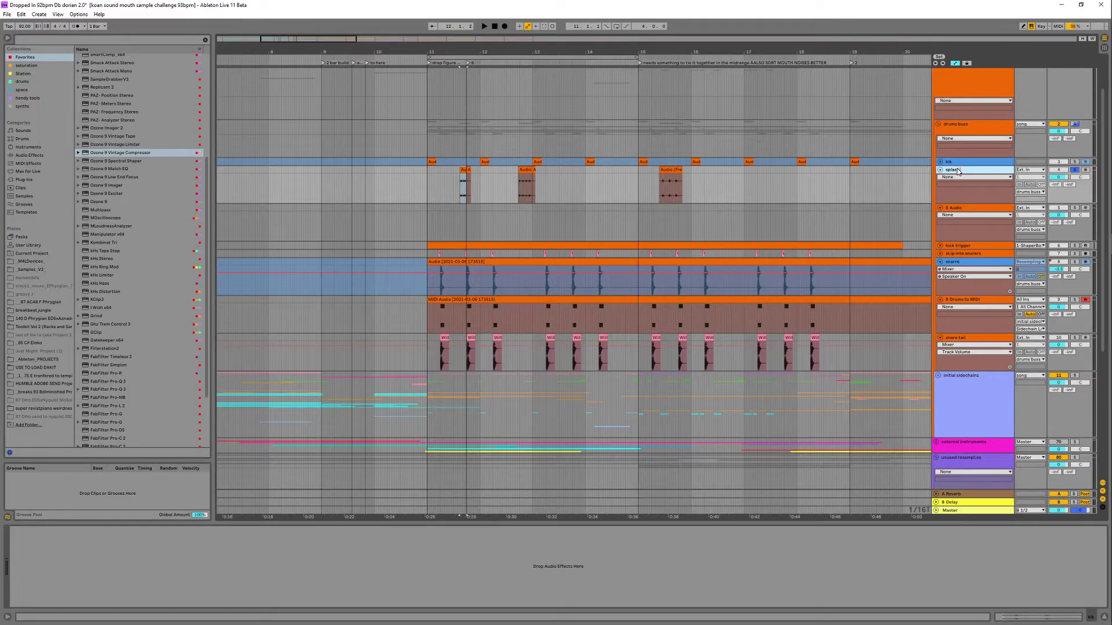
# - Turn off the flattened track's solo, play from bar 11 and delete the first roll's tail after beat 11.4
pyautogui.press('space')
pyautogui.click(1074, 169)
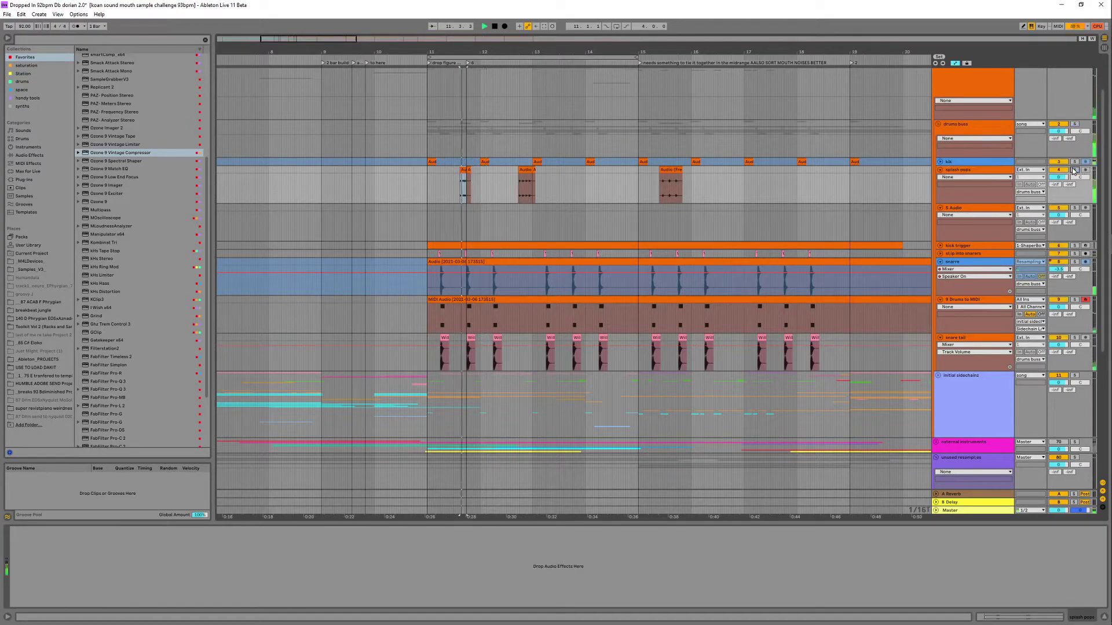
pyautogui.click(427, 172)
pyautogui.press('space')
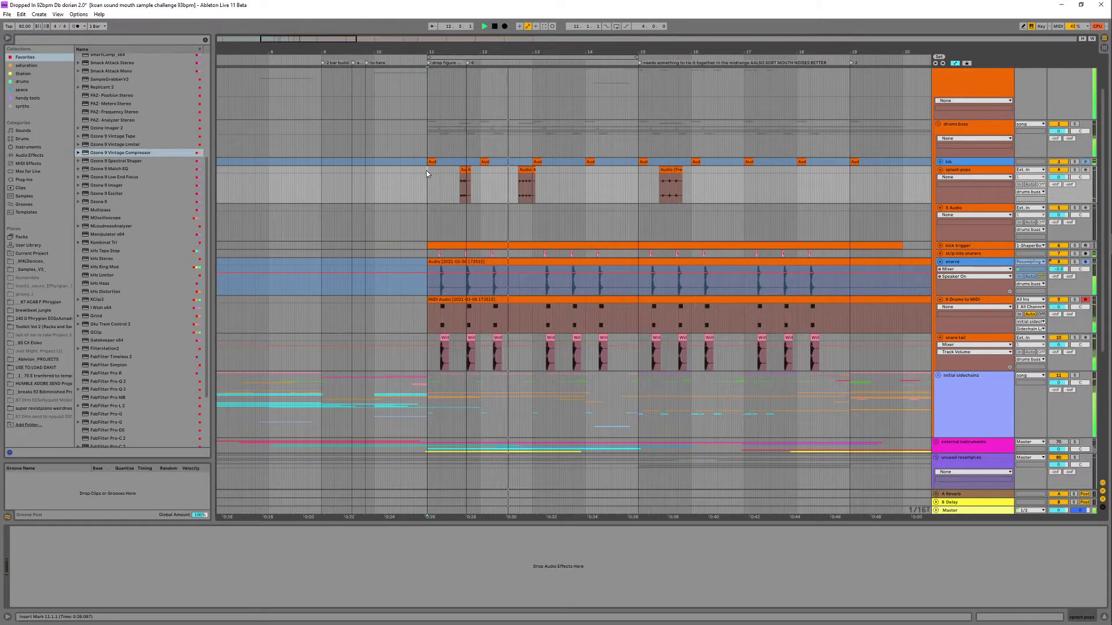
pyautogui.moveTo(484, 176); pyautogui.dragTo(466, 176)
pyautogui.press('Delete')
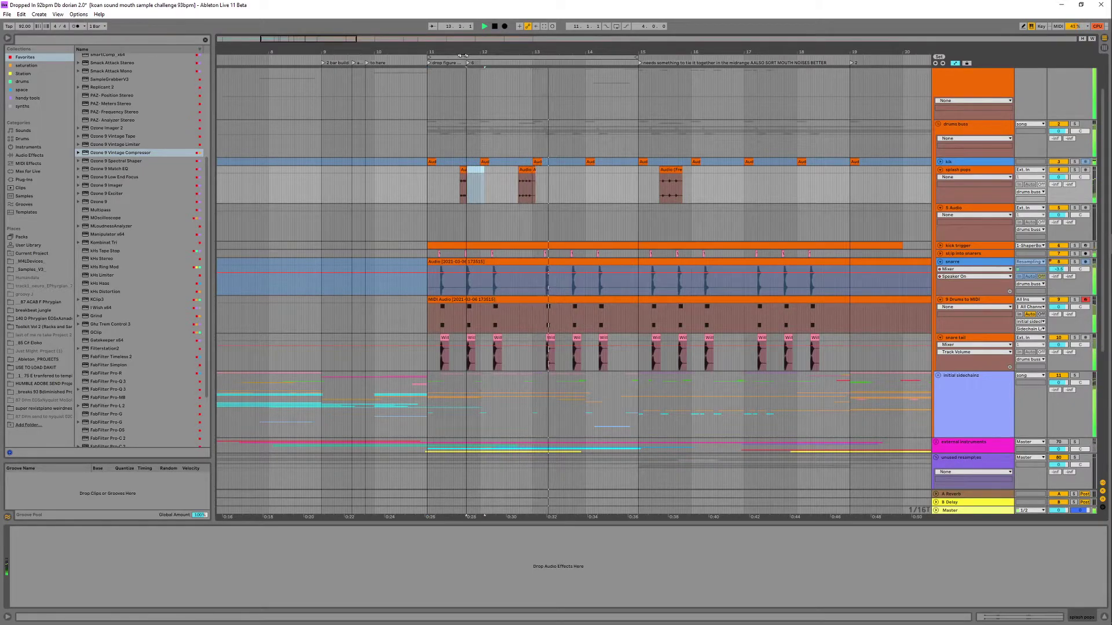
# - Trim a sliver off the start of the first roll clip before beat 11.4 and play it in the full mix
pyautogui.moveTo(461, 55); pyautogui.dragTo(451, 164)
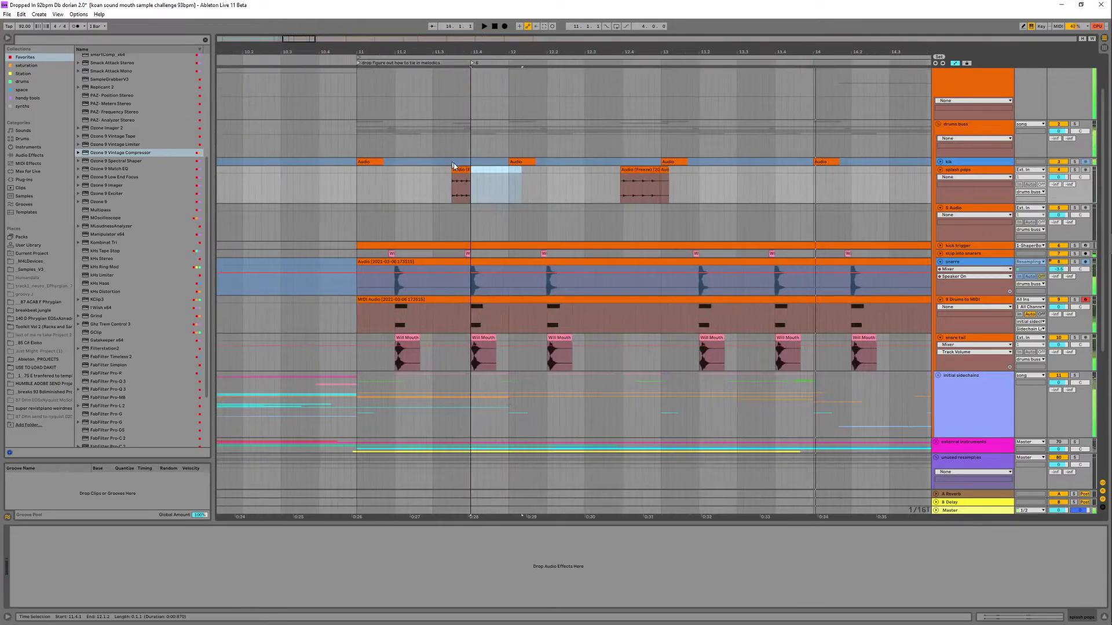
pyautogui.click(459, 170)
pyautogui.press('space')
pyautogui.press('space')
pyautogui.moveTo(458, 53); pyautogui.dragTo(481, 164)
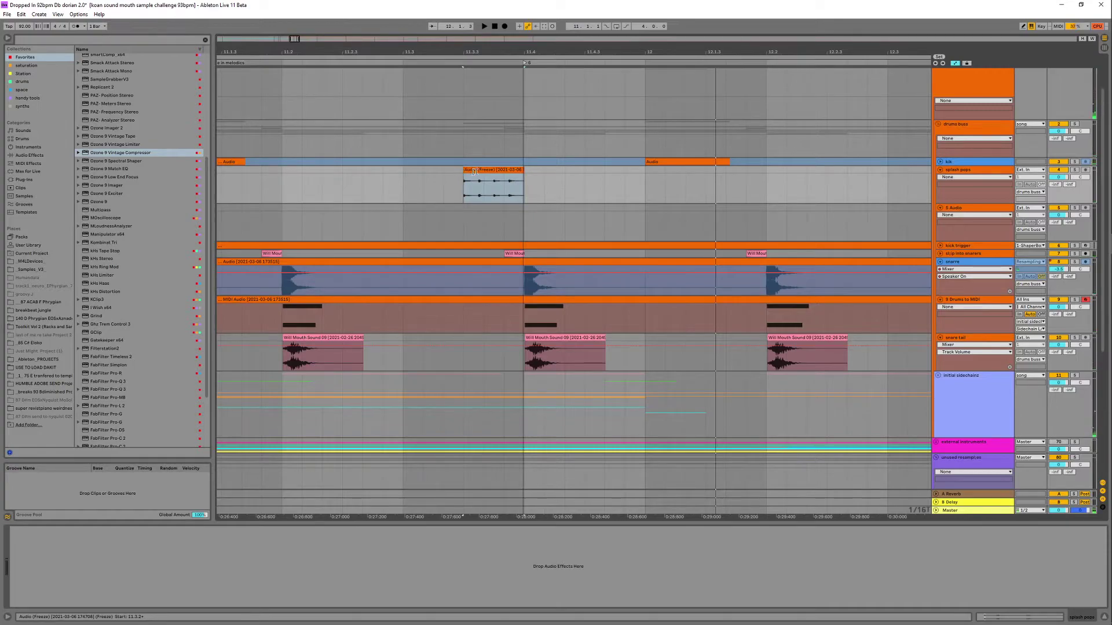
pyautogui.moveTo(466, 169); pyautogui.dragTo(473, 171)
pyautogui.press('space')
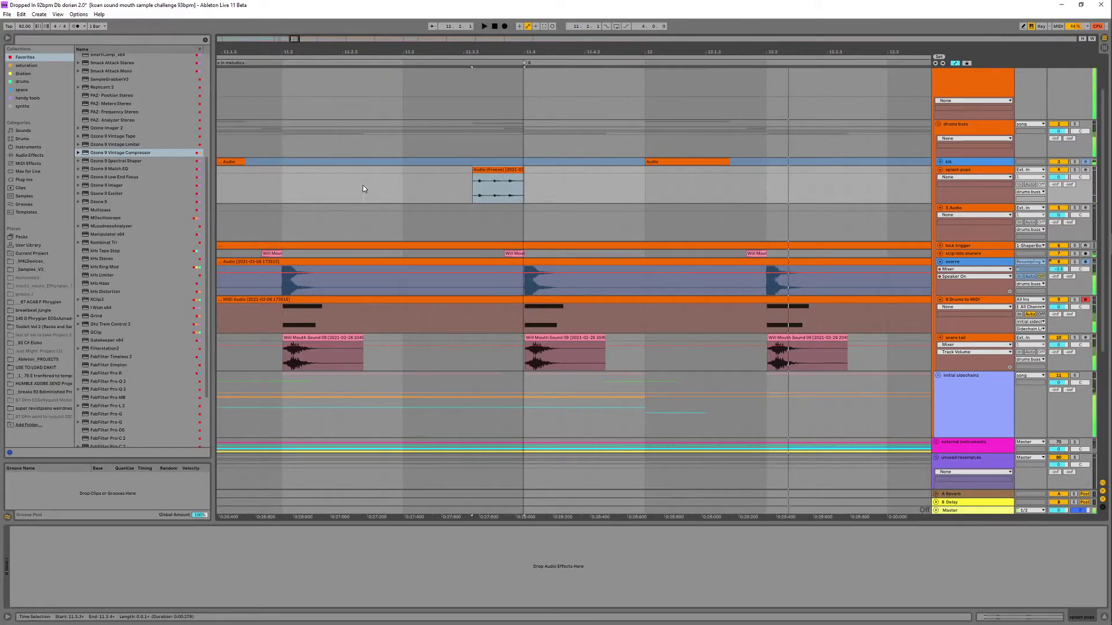
pyautogui.click(363, 185)
pyautogui.moveTo(400, 49); pyautogui.dragTo(410, 21)
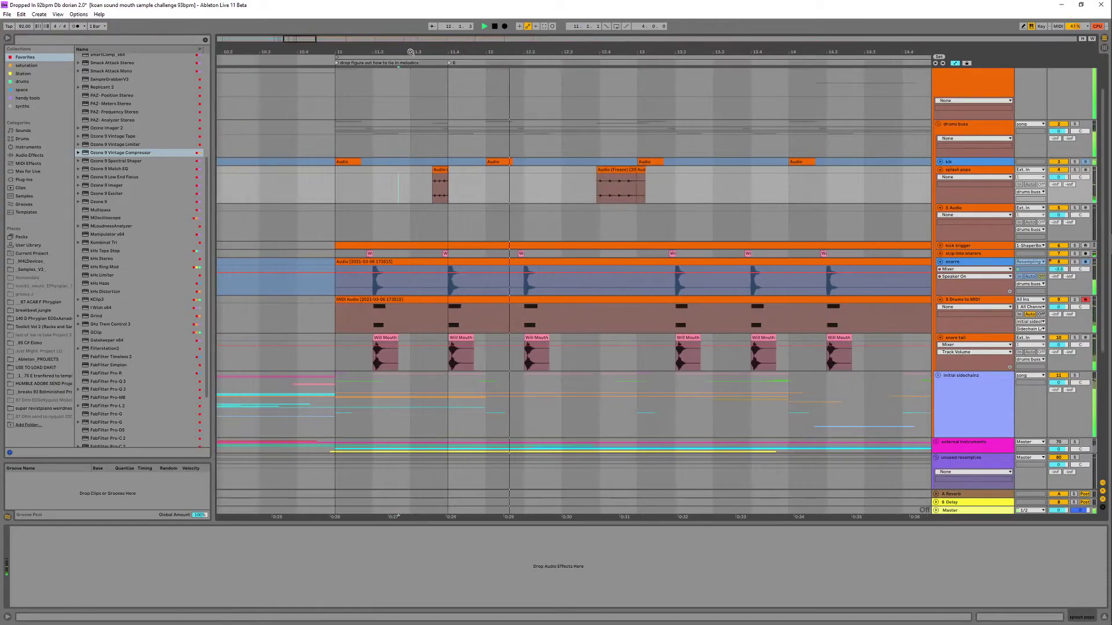
# - Stop playback, extend the start of the first roll clip before beat 11.4 slightly earlier and open its waveform
pyautogui.click(335, 173)
pyautogui.press('space')
pyautogui.moveTo(433, 170); pyautogui.dragTo(430, 171)
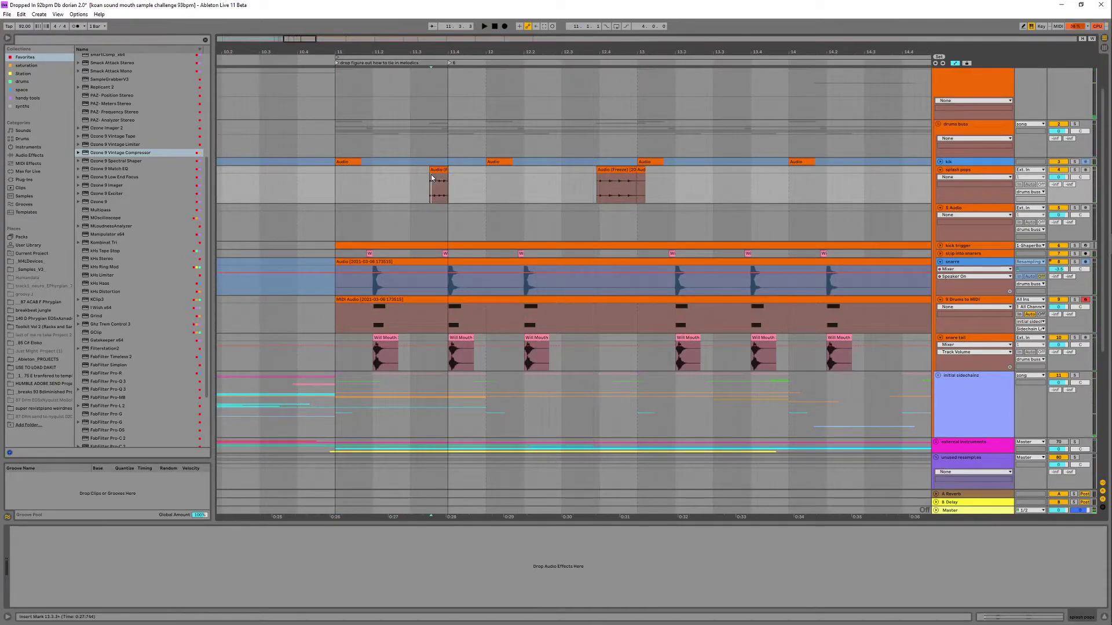
pyautogui.doubleClick(438, 181)
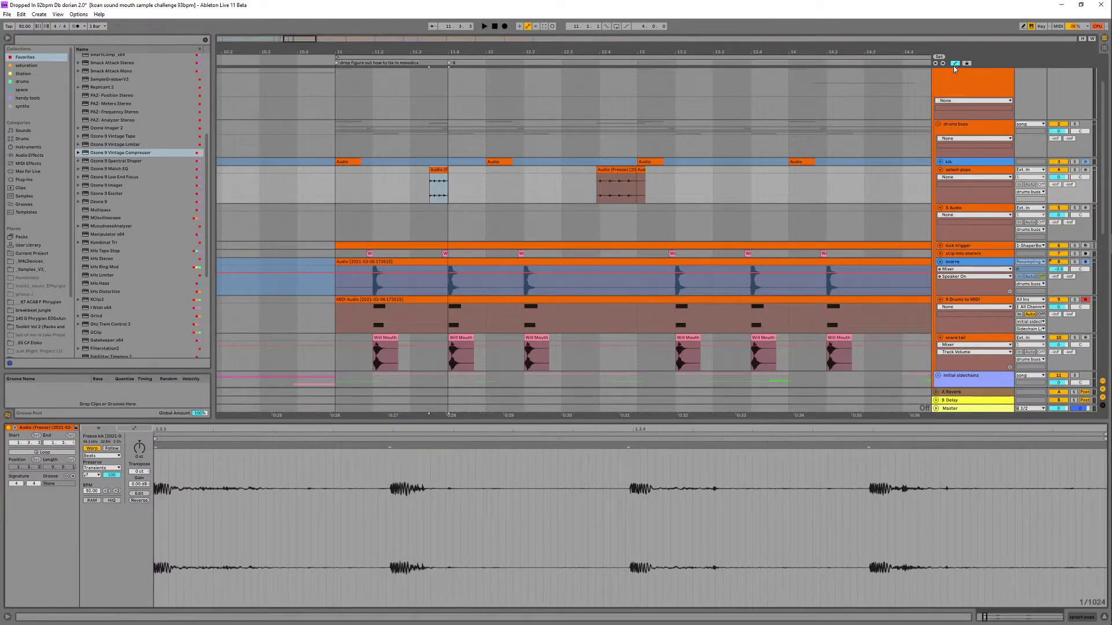
# - Leave automation view, add a long fade-in across the first roll clip before beat 11.4 and play it in the mix
pyautogui.press('a')
pyautogui.moveTo(430, 175); pyautogui.dragTo(445, 175)
pyautogui.press('space')
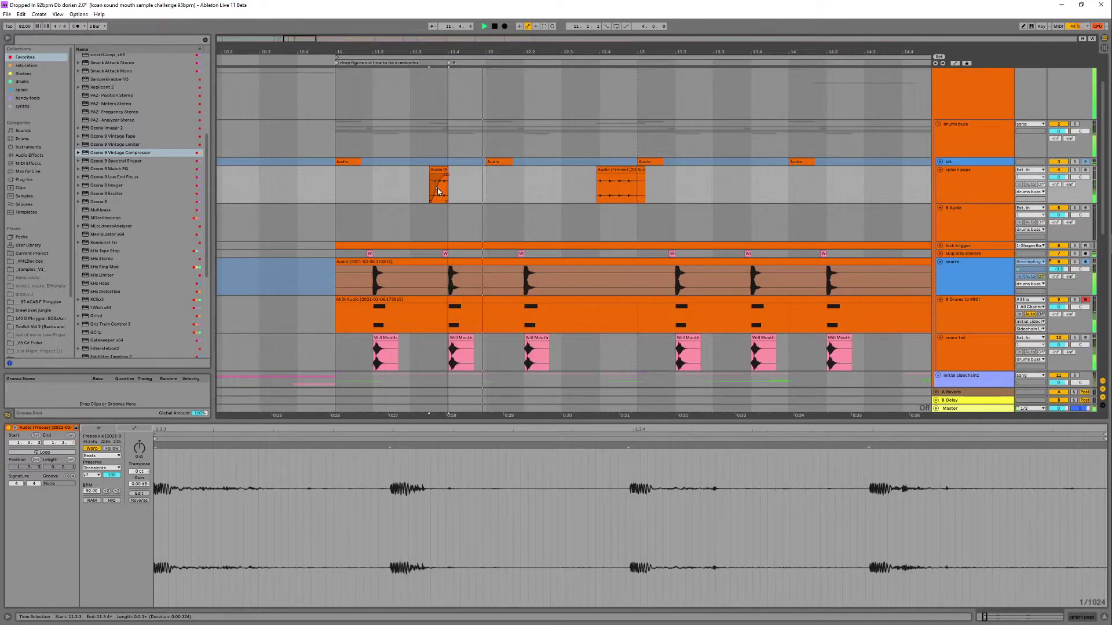
pyautogui.moveTo(433, 51); pyautogui.dragTo(458, 175)
pyautogui.press('space')
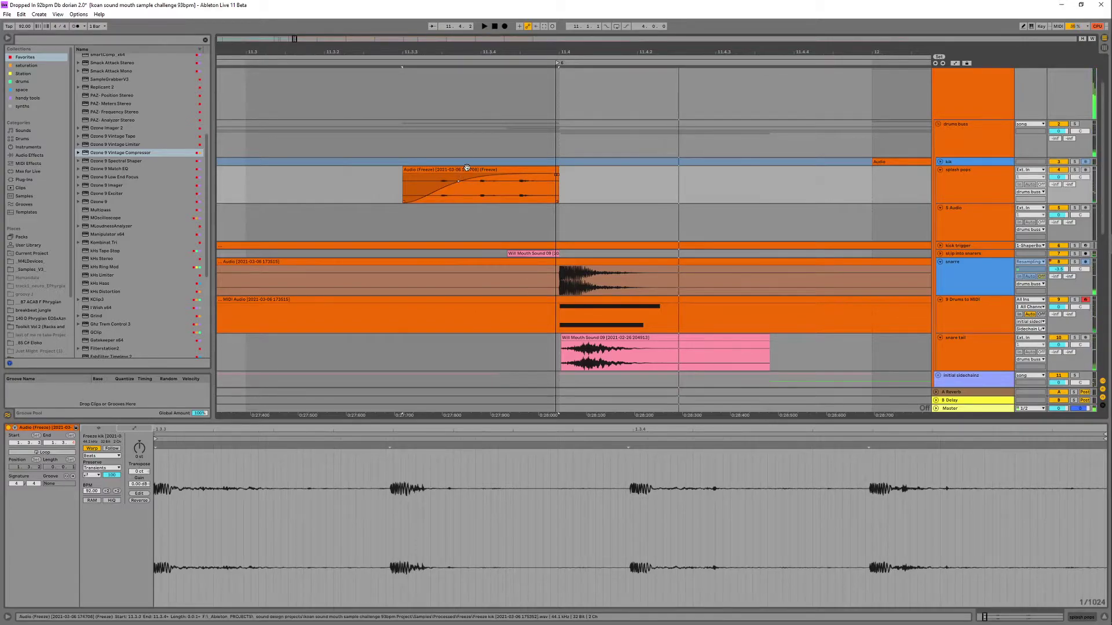
# - Add warp markers on the first roll's hits and nudge the second, third and fourth hits slightly later
pyautogui.click(467, 168)
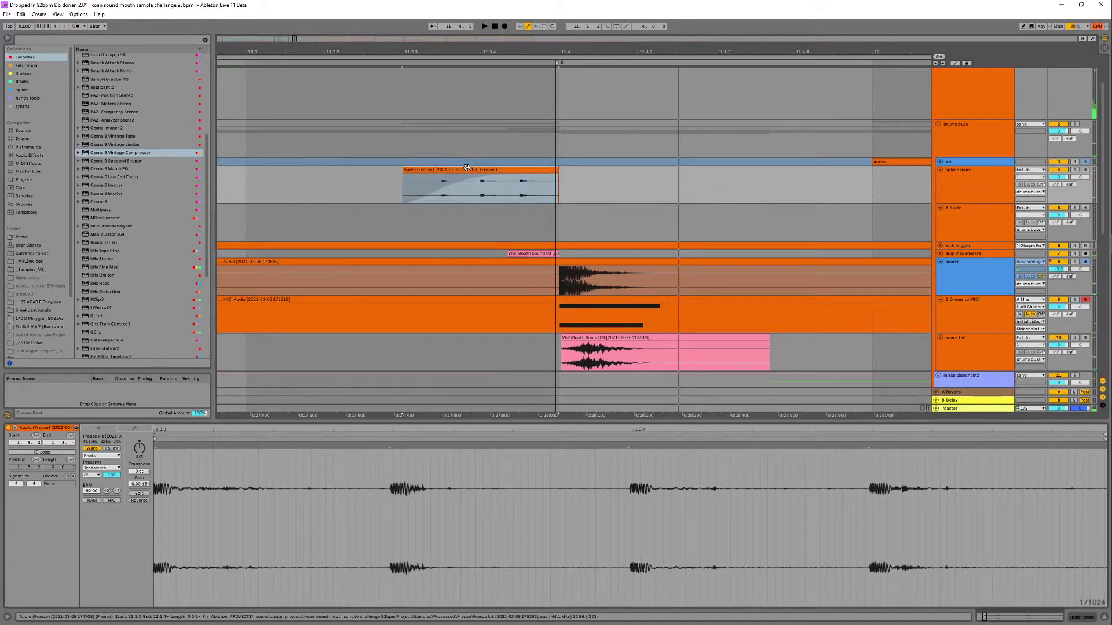
pyautogui.click(168, 455)
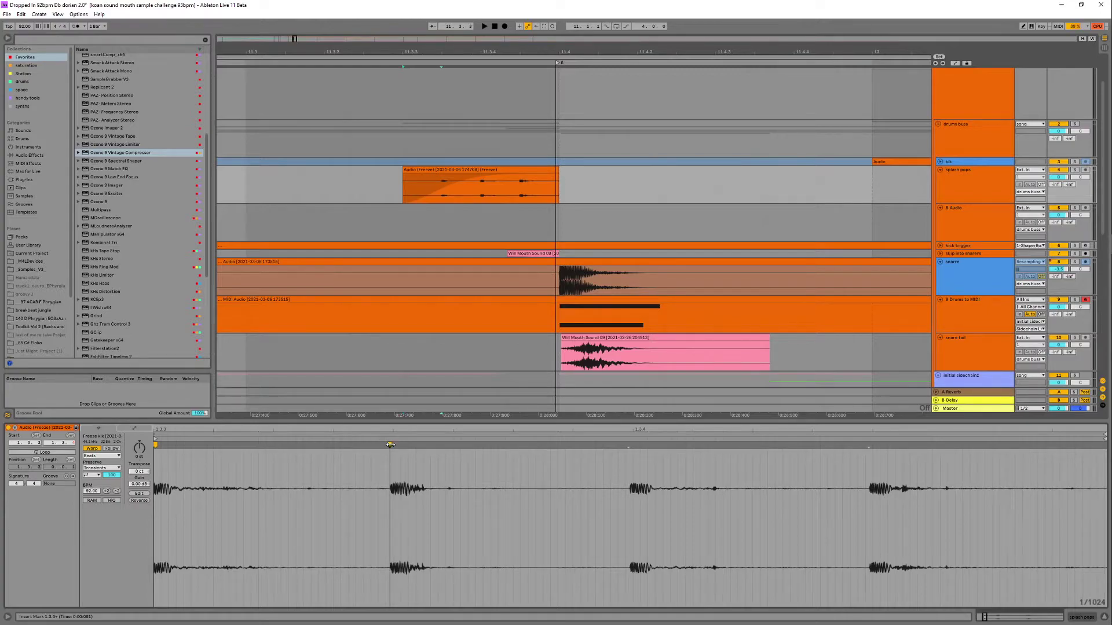
pyautogui.moveTo(390, 445); pyautogui.dragTo(392, 445)
pyautogui.moveTo(631, 443); pyautogui.dragTo(634, 445)
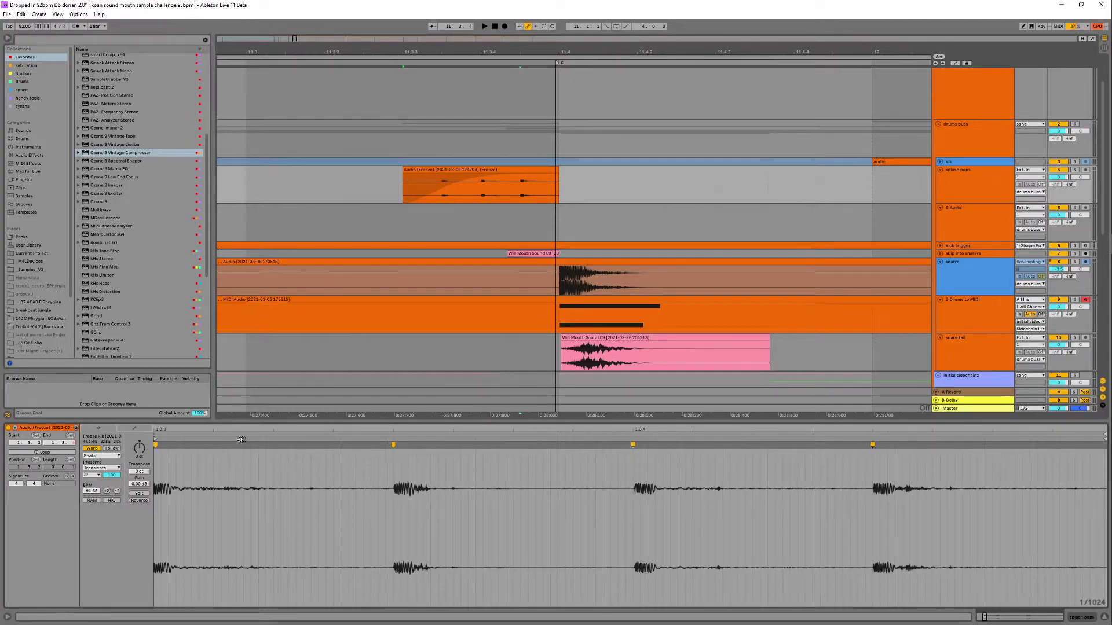
# - Add warp markers between the roll's hits and pull each almost to the following hit to stretch the first three hits
pyautogui.moveTo(257, 445); pyautogui.dragTo(384, 455)
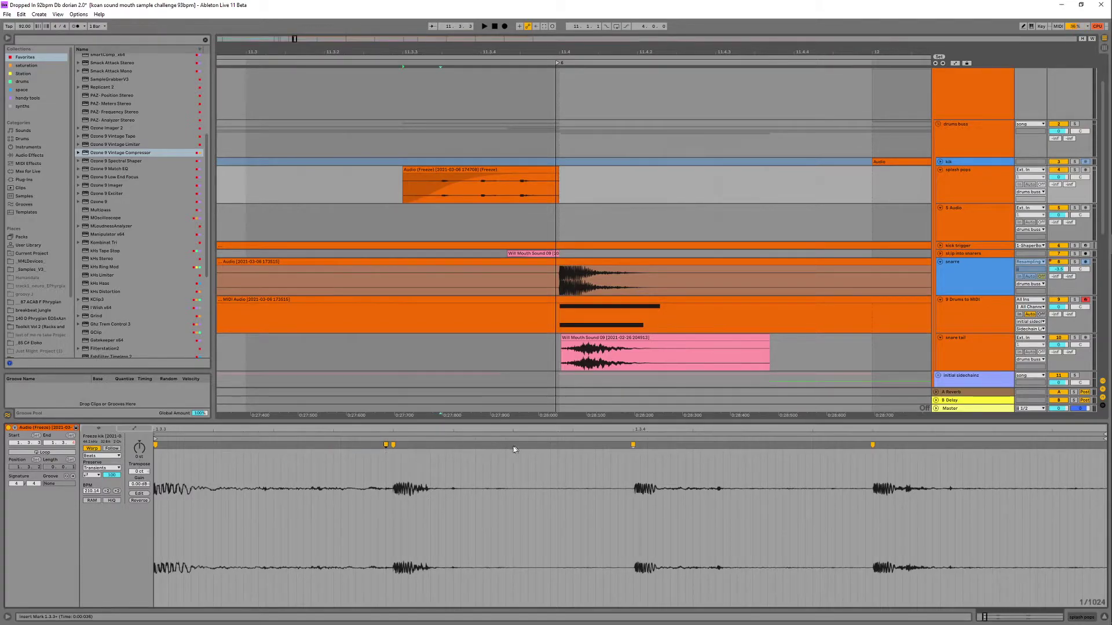
pyautogui.moveTo(512, 446); pyautogui.dragTo(626, 446)
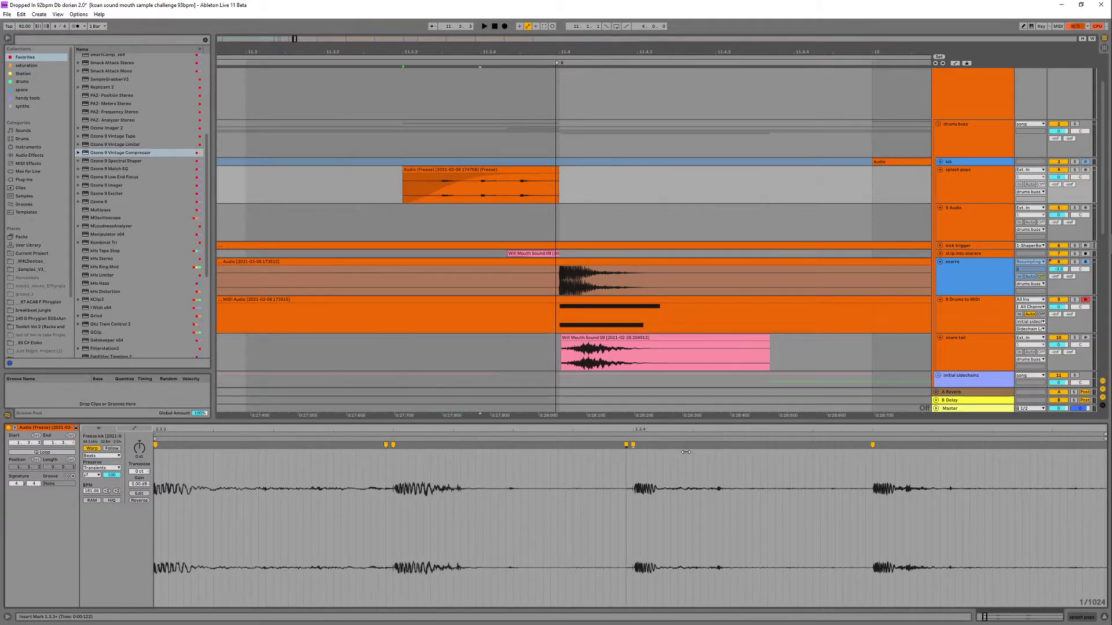
pyautogui.moveTo(753, 445); pyautogui.dragTo(867, 445)
pyautogui.moveTo(628, 430); pyautogui.dragTo(628, 387)
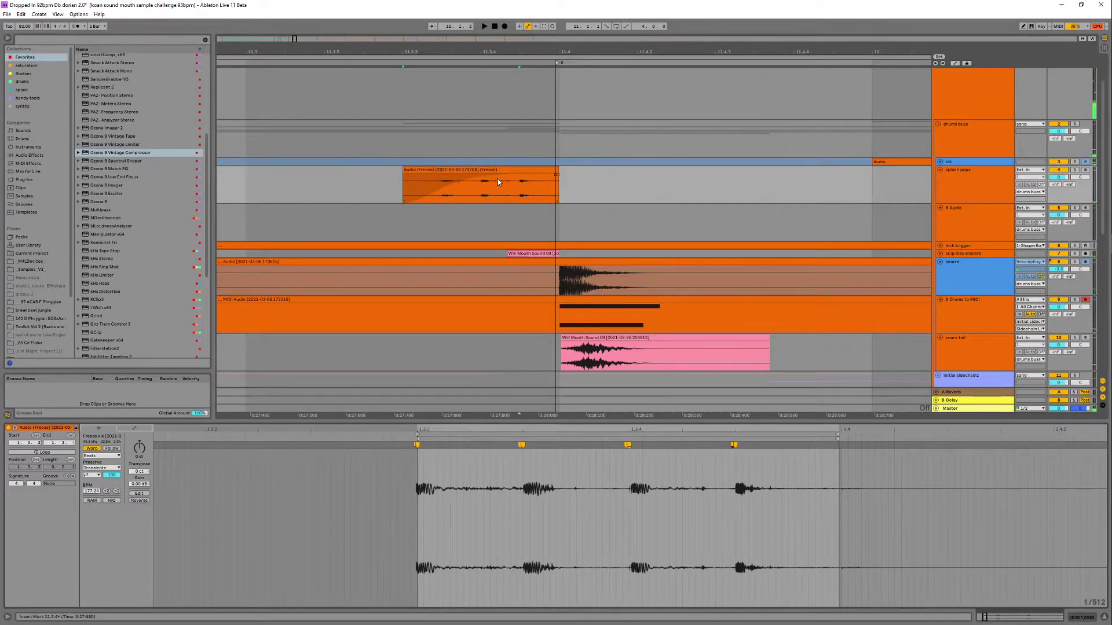
# - Remove the fade-in from the warped roll clip before beat 11.4
pyautogui.moveTo(514, 171); pyautogui.dragTo(554, 175)
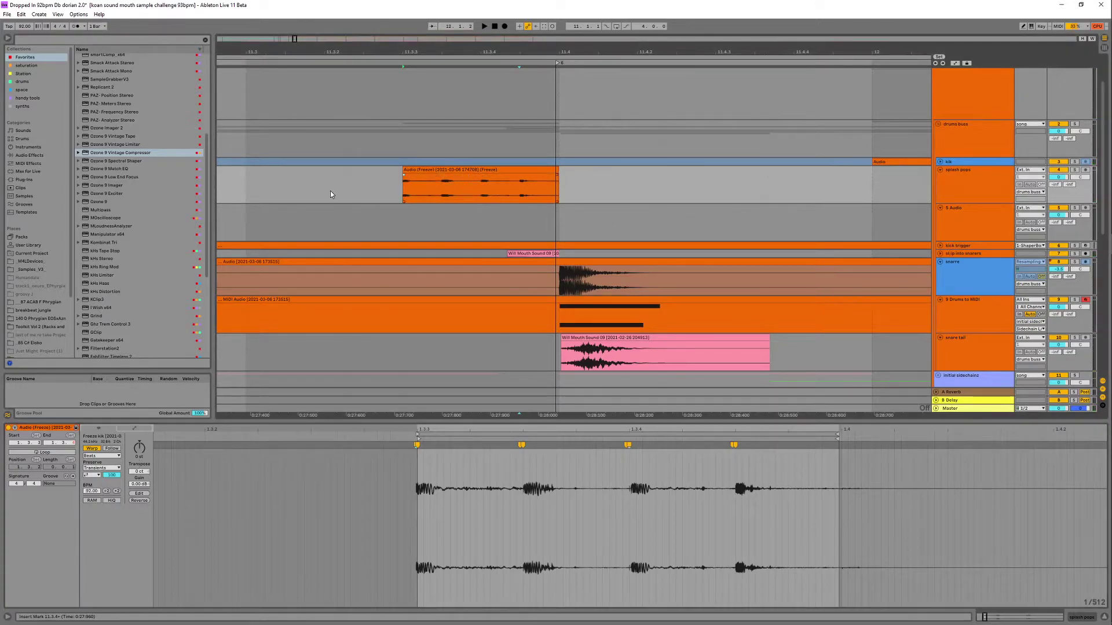
pyautogui.moveTo(402, 174); pyautogui.dragTo(520, 174)
pyautogui.moveTo(419, 176); pyautogui.dragTo(231, 182)
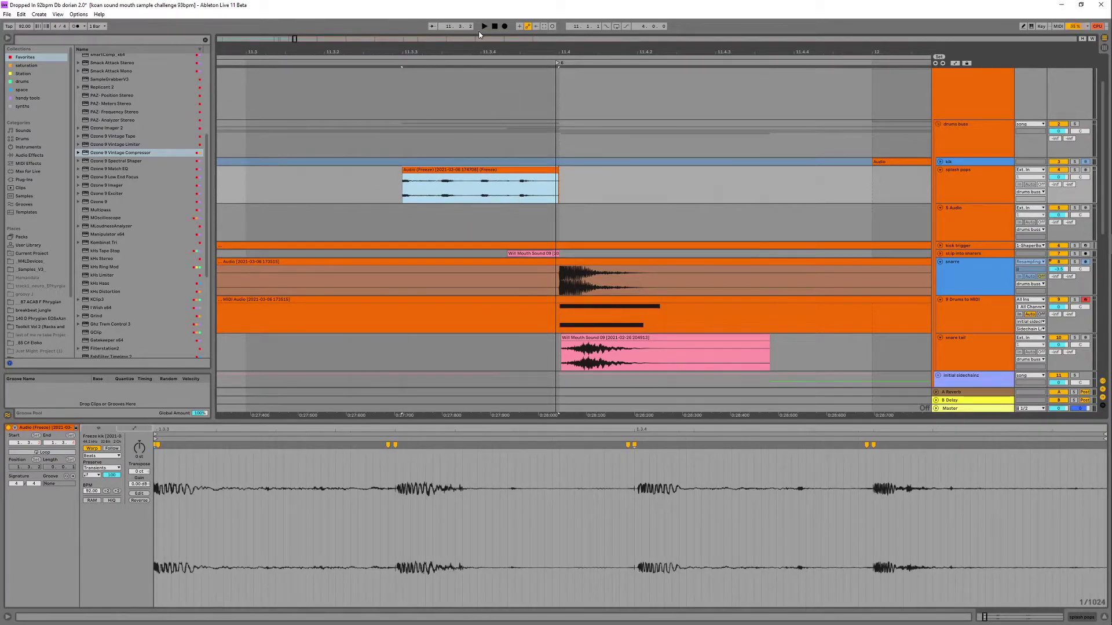
# - Change the arrangement grid to a fixed 1/32 grid with triplets
pyautogui.rightClick(380, 193)
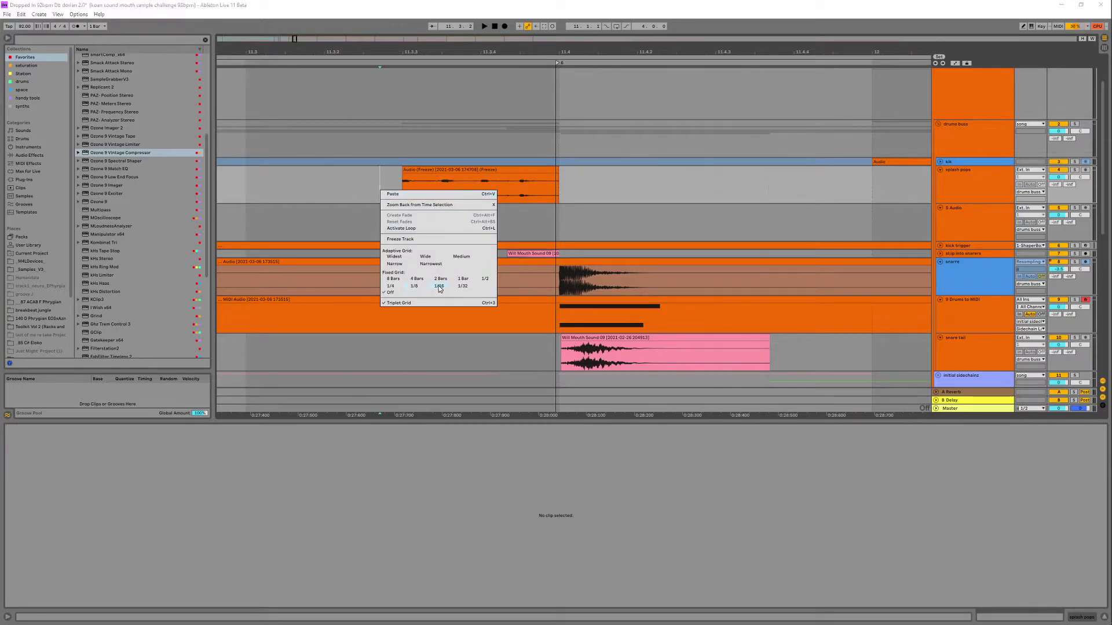
pyautogui.click(378, 197)
pyautogui.rightClick(380, 193)
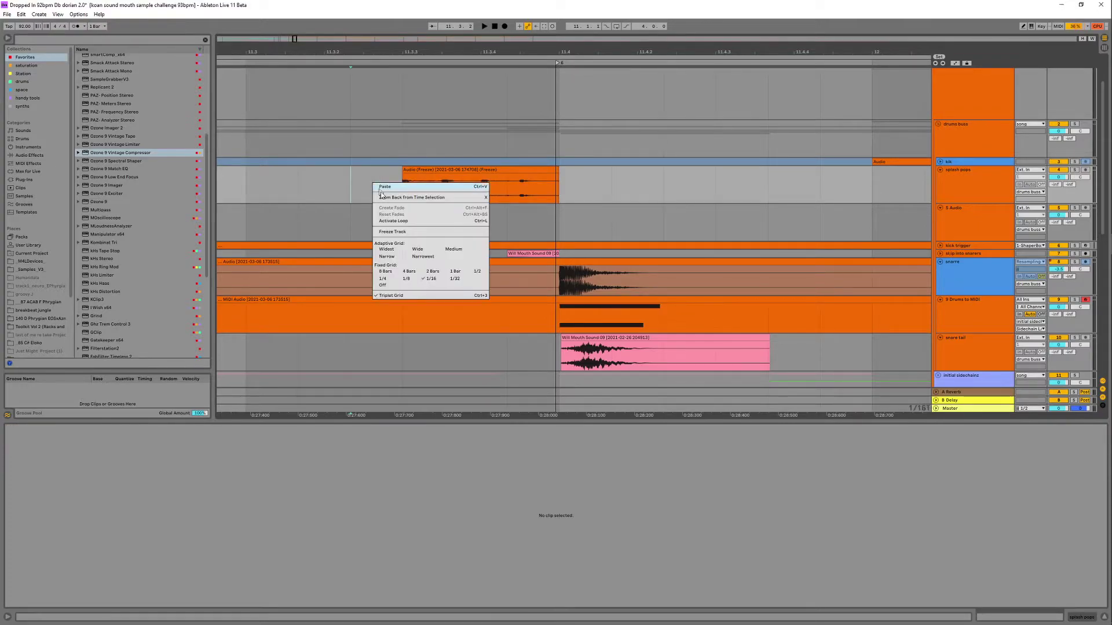
pyautogui.click(389, 297)
pyautogui.rightClick(380, 188)
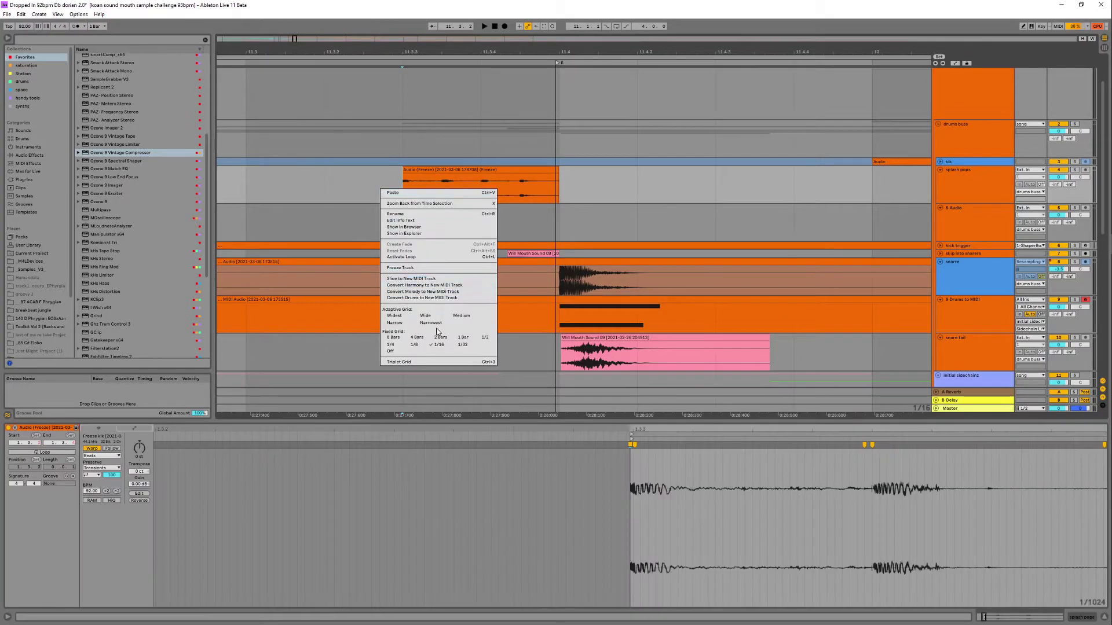
pyautogui.click(464, 345)
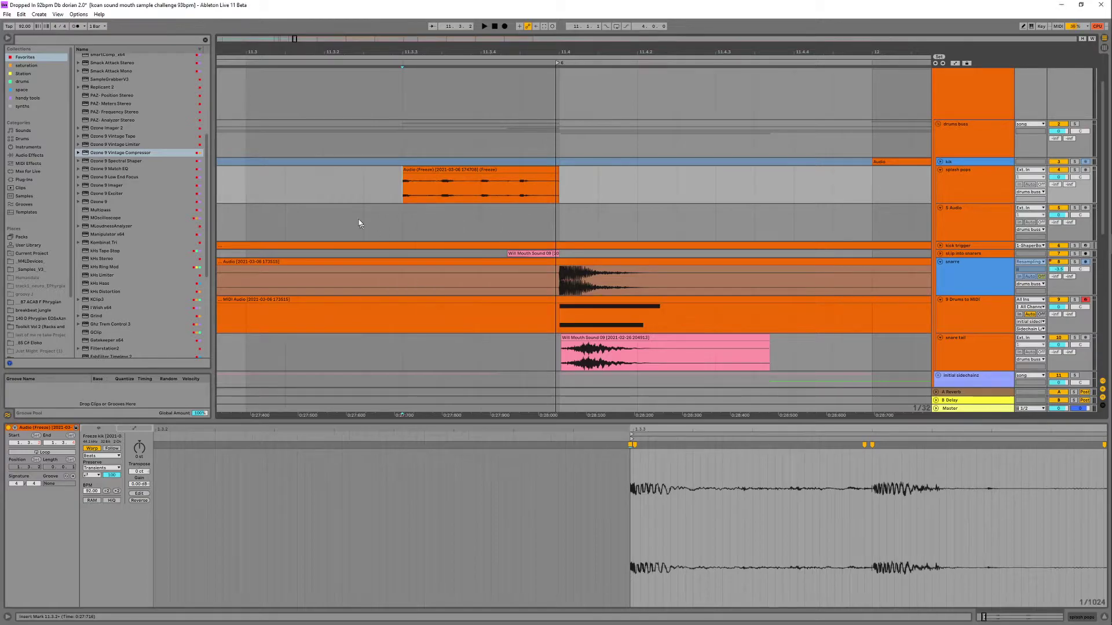
pyautogui.rightClick(350, 184)
pyautogui.click(394, 296)
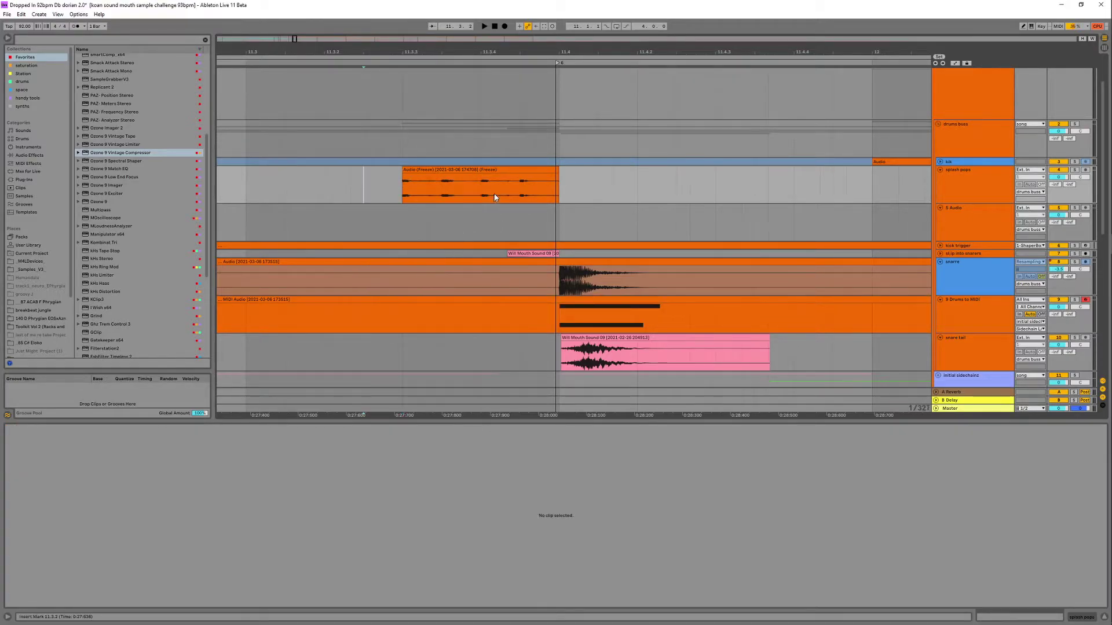
# - Move the first roll clip one 1/32-triplet grid step later, audition it and delete the part past beat 11.4
pyautogui.moveTo(427, 167); pyautogui.dragTo(453, 168)
pyautogui.press('space')
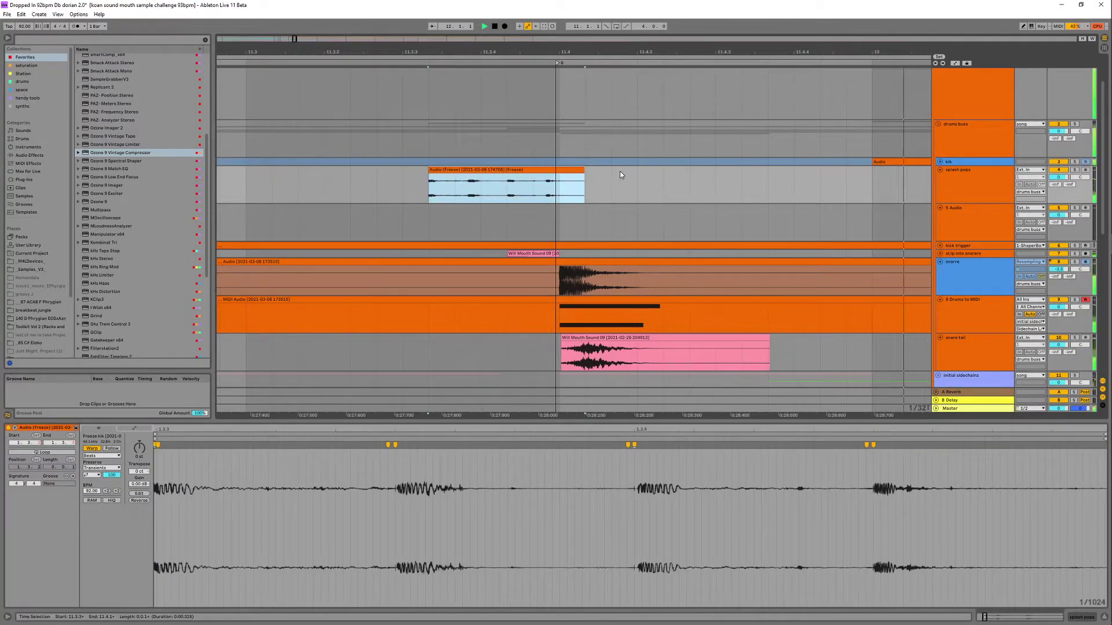
pyautogui.click(298, 184)
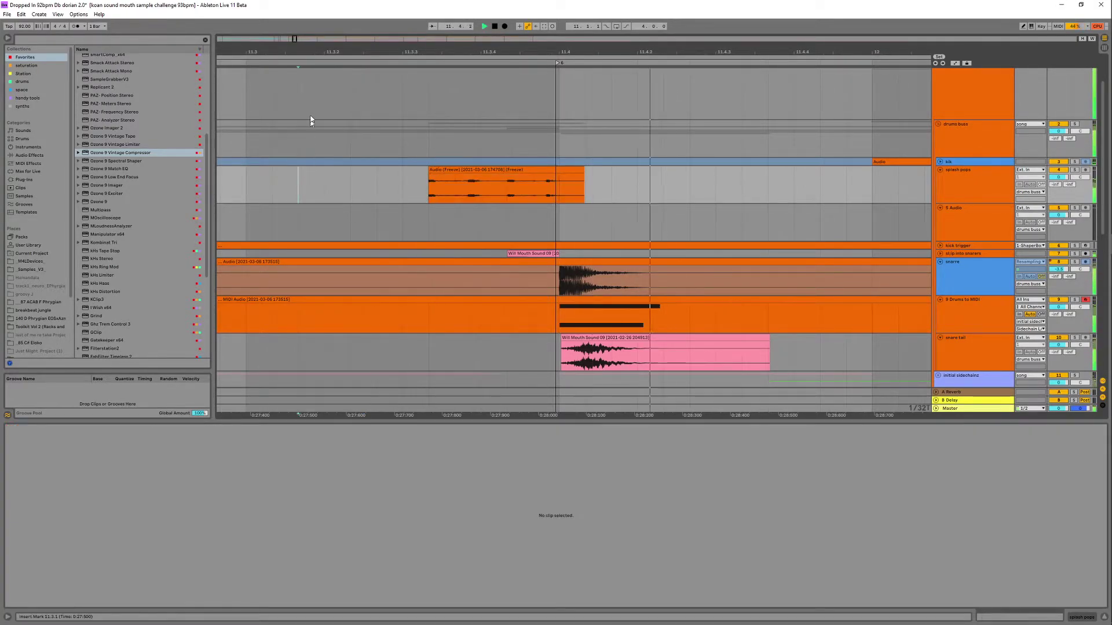
pyautogui.moveTo(339, 52); pyautogui.dragTo(338, 17)
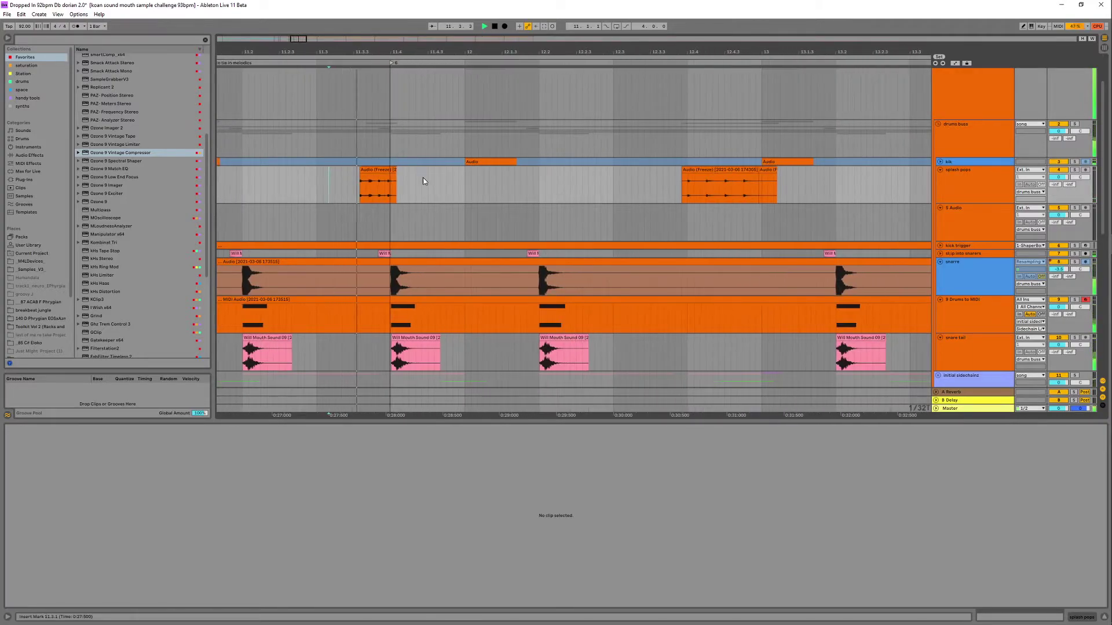
pyautogui.moveTo(428, 176); pyautogui.dragTo(393, 173)
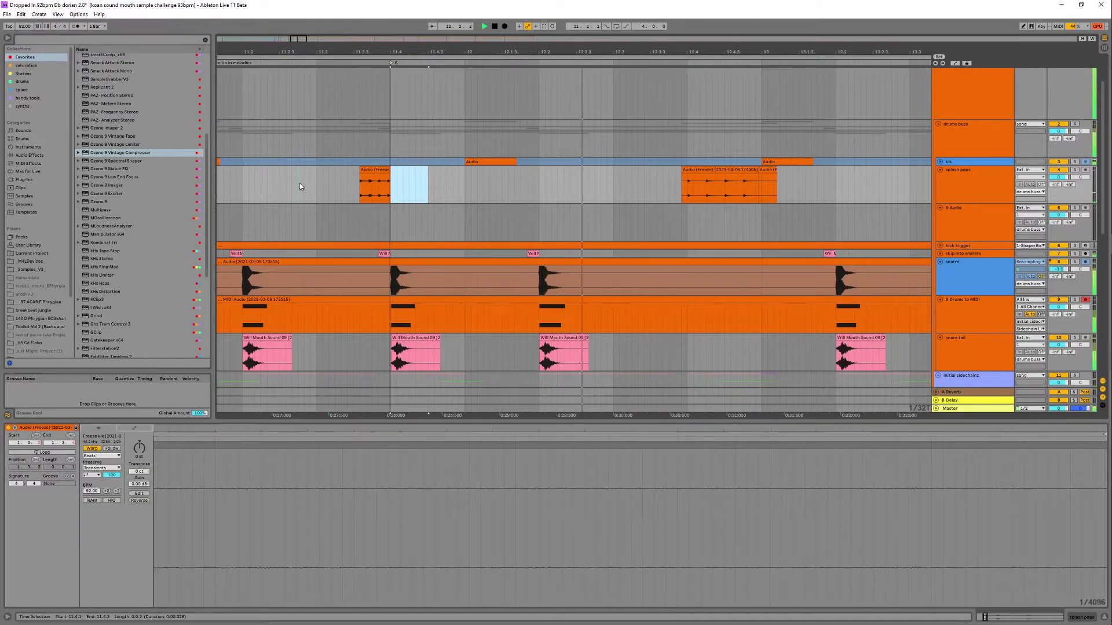
pyautogui.click(299, 183)
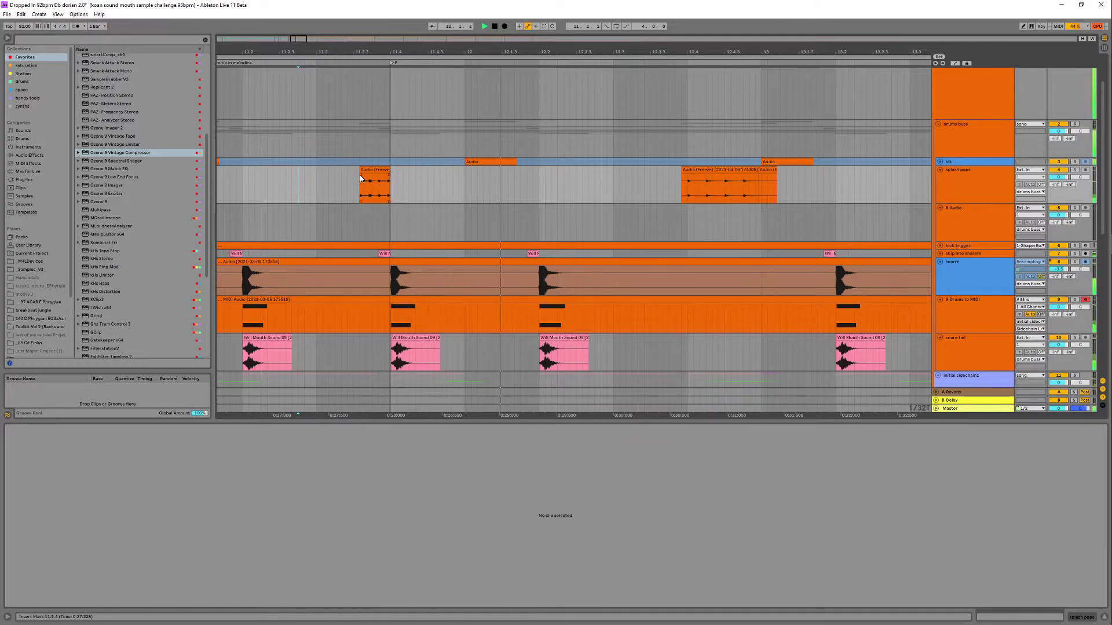
# - Add a fade-in across the whole shortened first roll clip and play the drop with it in the mix
pyautogui.click(377, 176)
pyautogui.moveTo(372, 182); pyautogui.dragTo(376, 191)
pyautogui.press('space')
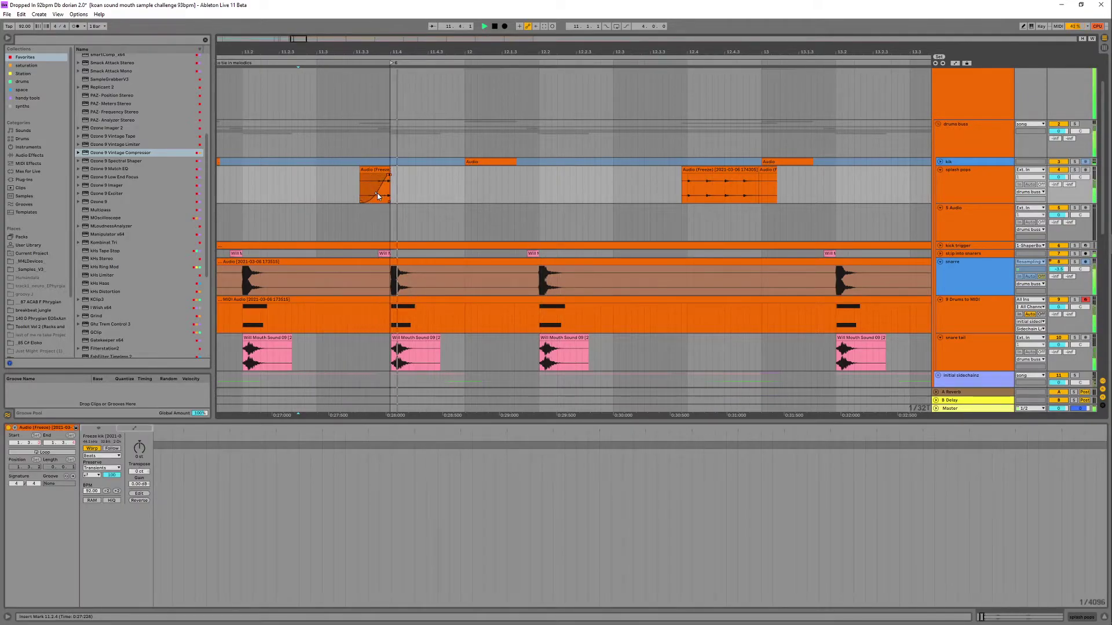
pyautogui.moveTo(316, 53); pyautogui.dragTo(327, 74)
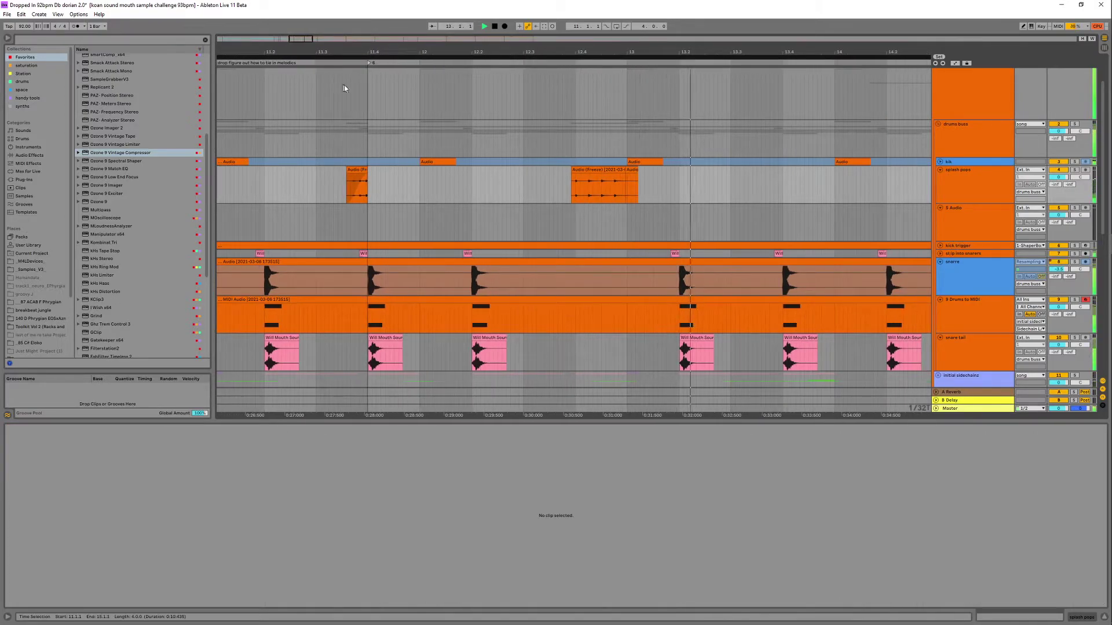
pyautogui.moveTo(556, 53); pyautogui.dragTo(447, 53)
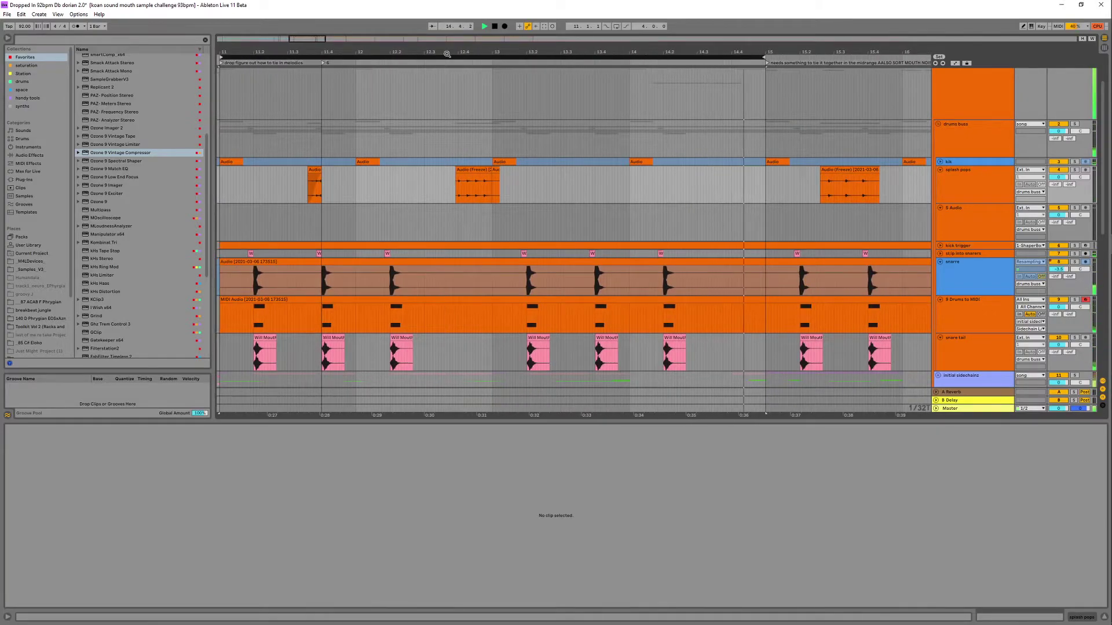
# - Audition the roll clip in bar 15 in the full mix and with the "splash pops" track briefly soloed
pyautogui.moveTo(773, 51); pyautogui.dragTo(595, 50)
pyautogui.click(671, 169)
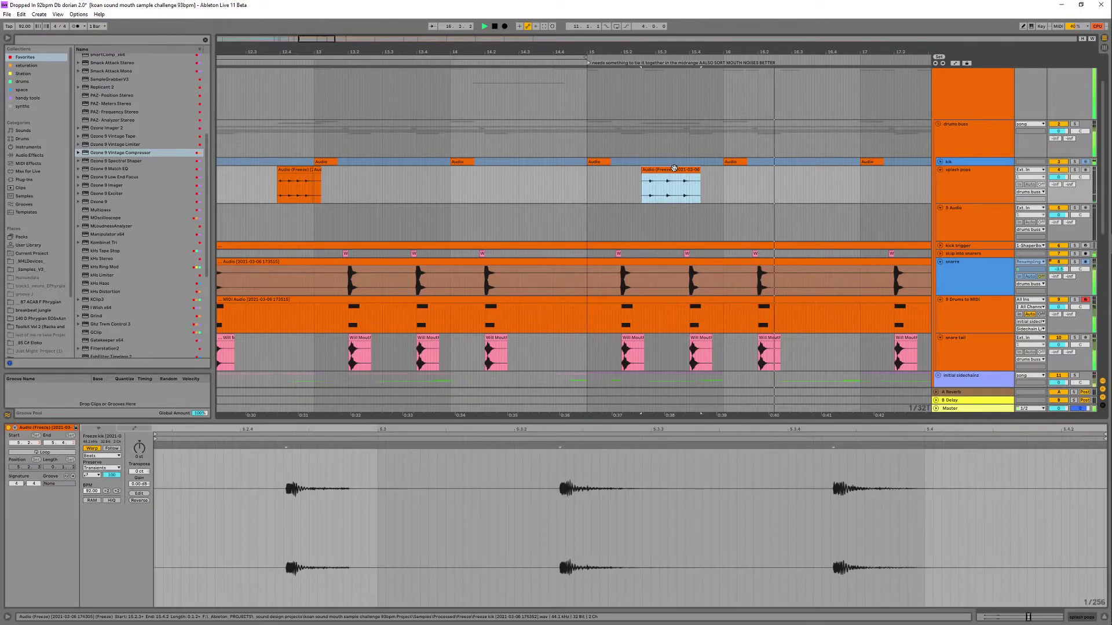
pyautogui.press('space')
pyautogui.press('space')
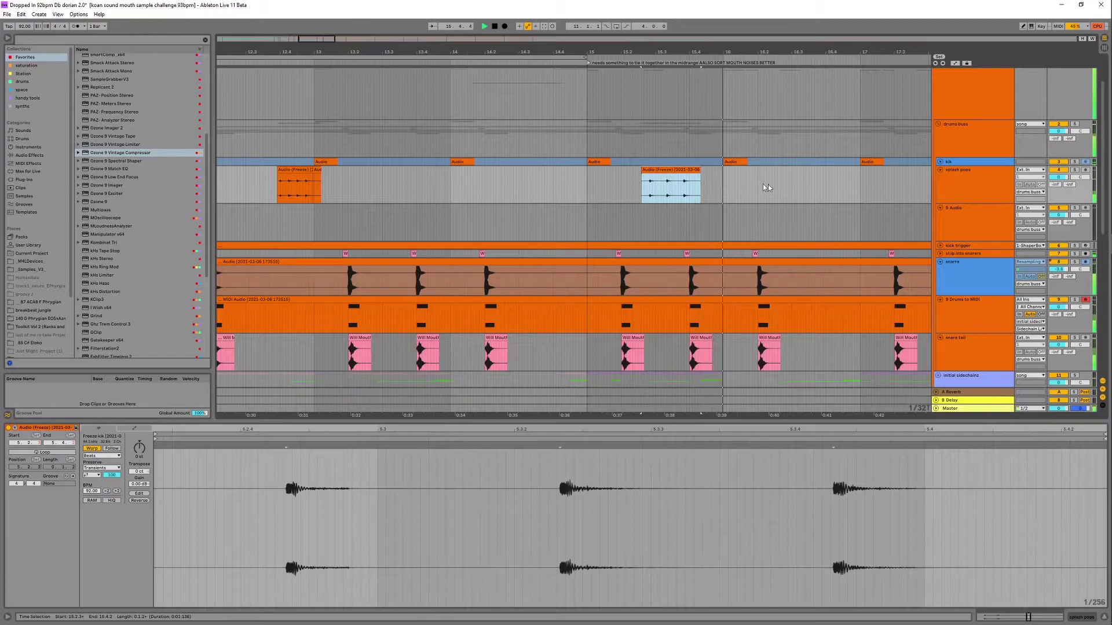
pyautogui.click(1074, 170)
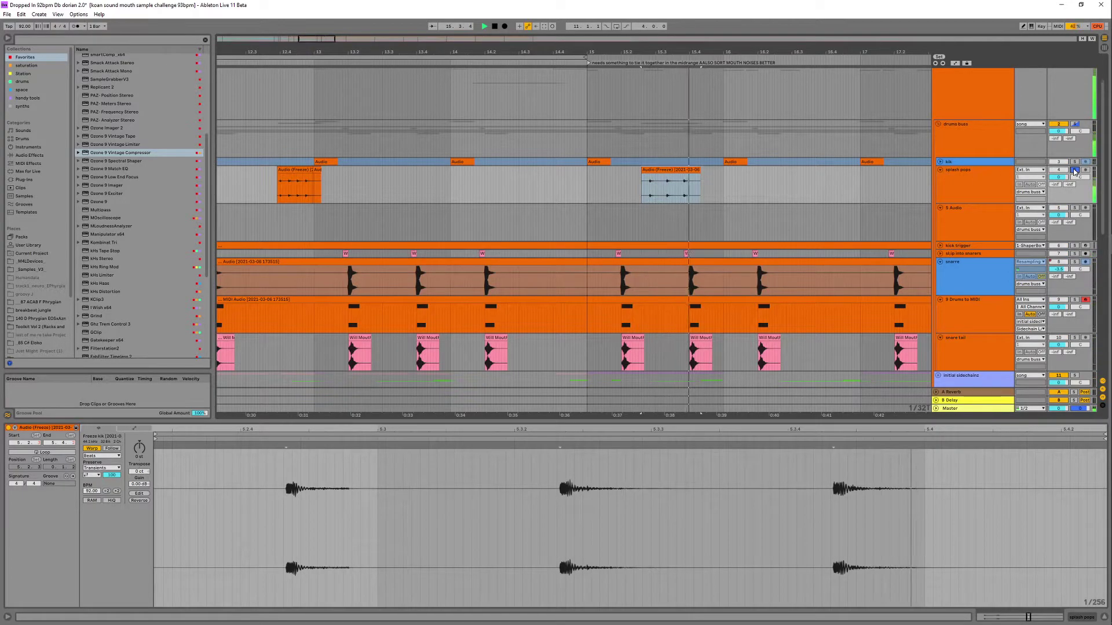
pyautogui.click(1074, 171)
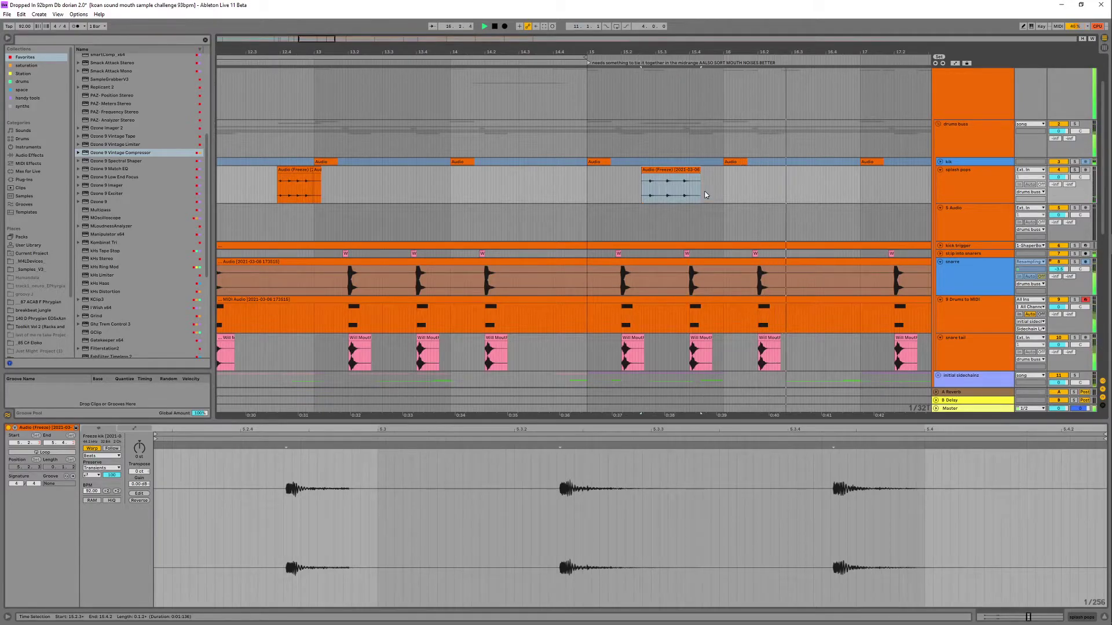
# - Set the fixed grid to 1/4 and duplicate bars 15 and 16 of the "splash pops" track to bar 17
pyautogui.moveTo(629, 52); pyautogui.dragTo(628, 26)
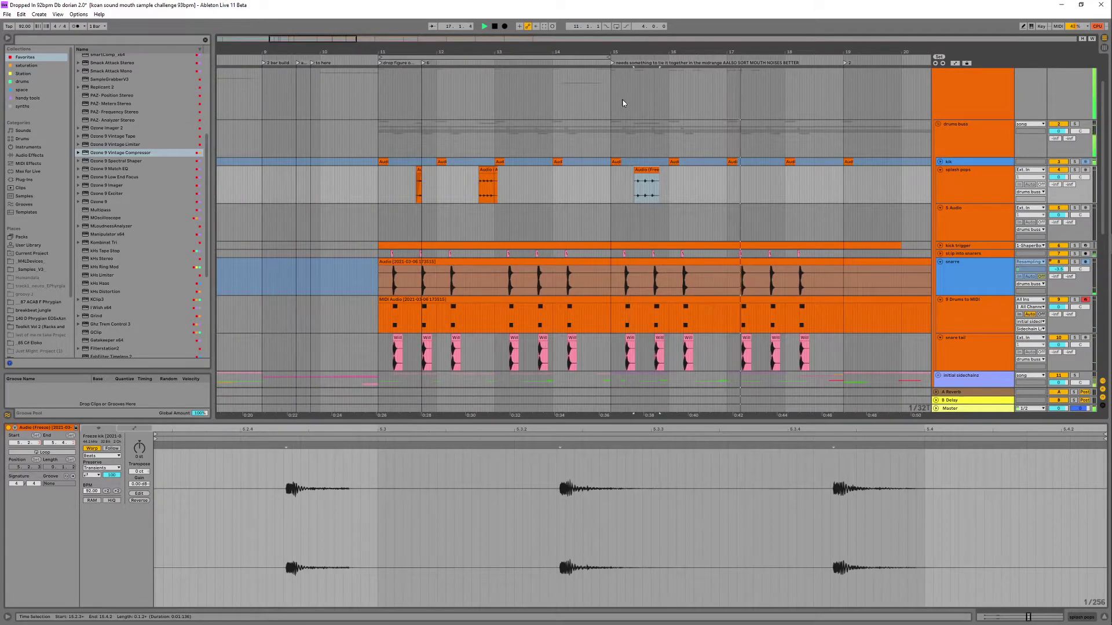
pyautogui.click(613, 184)
pyautogui.rightClick(620, 188)
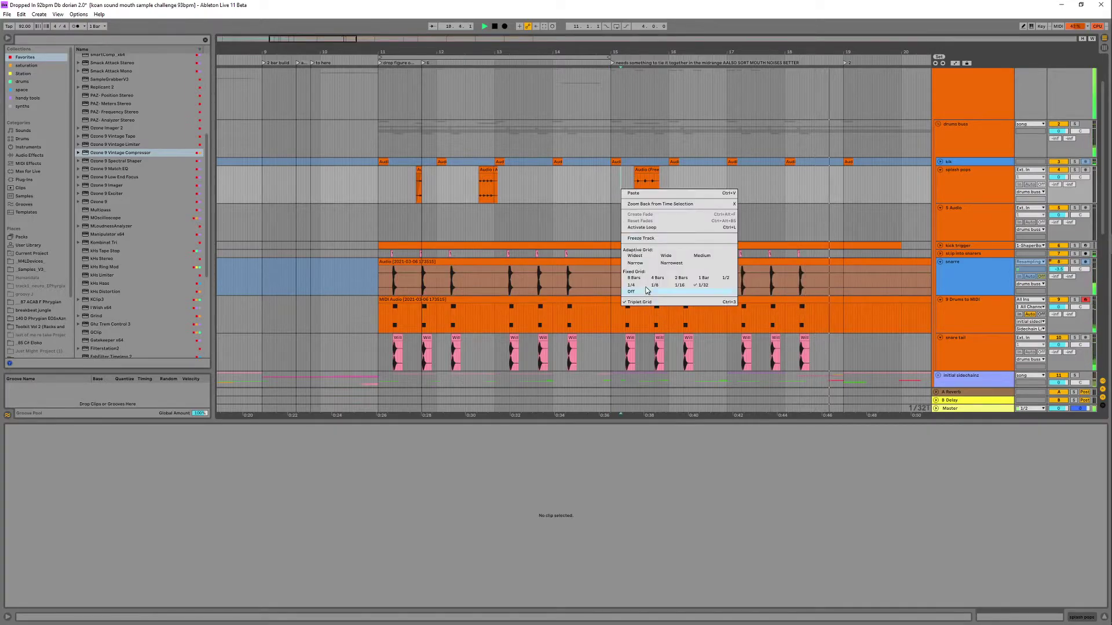
pyautogui.click(631, 284)
pyautogui.moveTo(612, 185); pyautogui.dragTo(728, 193)
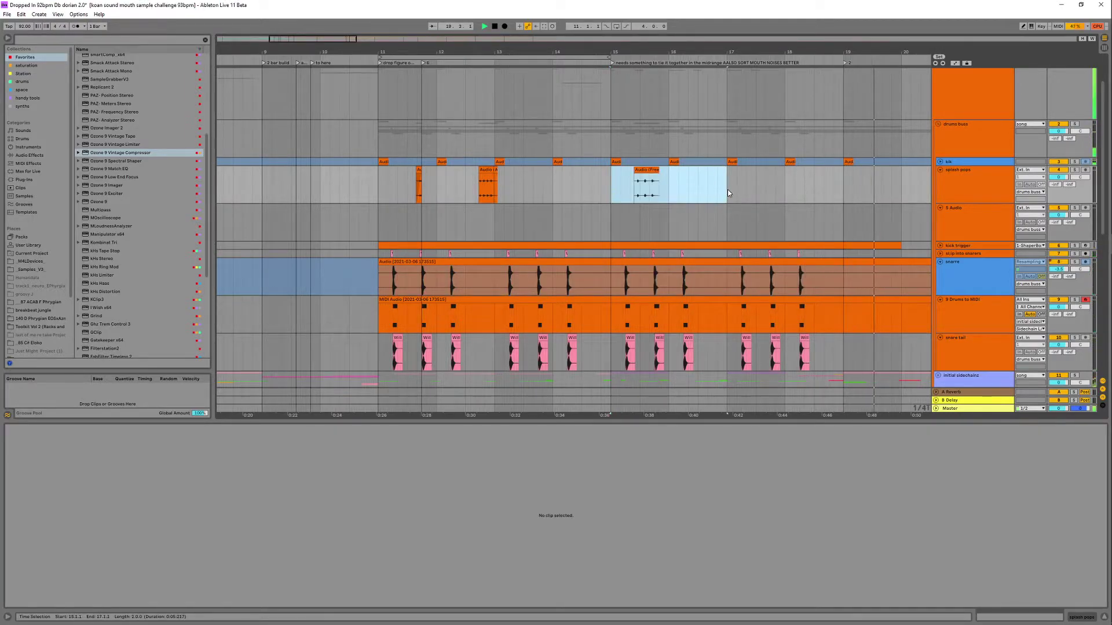
pyautogui.hotkey('ctrl', 'd')
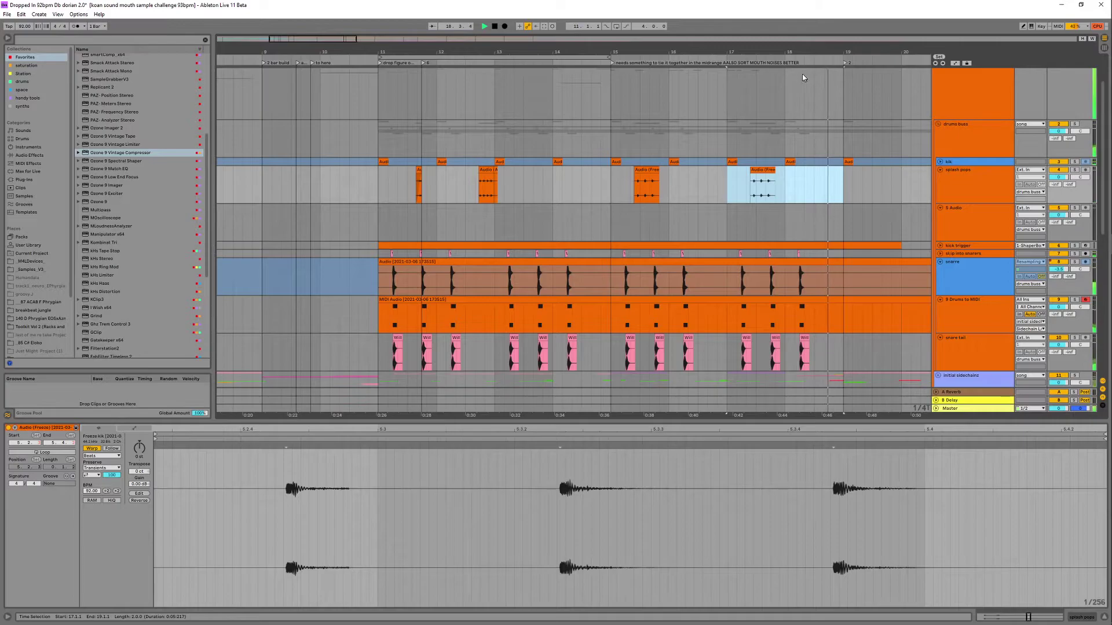
# - Stop playback after hearing the duplicated roll and select the "splash pops" track
pyautogui.moveTo(804, 52); pyautogui.dragTo(761, 42)
pyautogui.press('space')
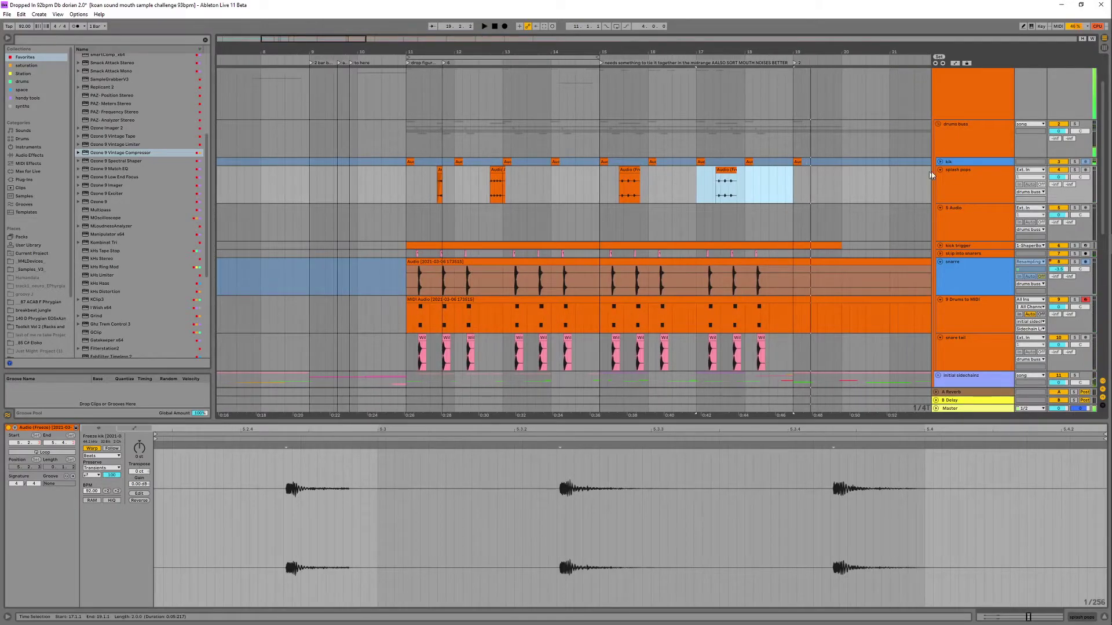
pyautogui.click(954, 181)
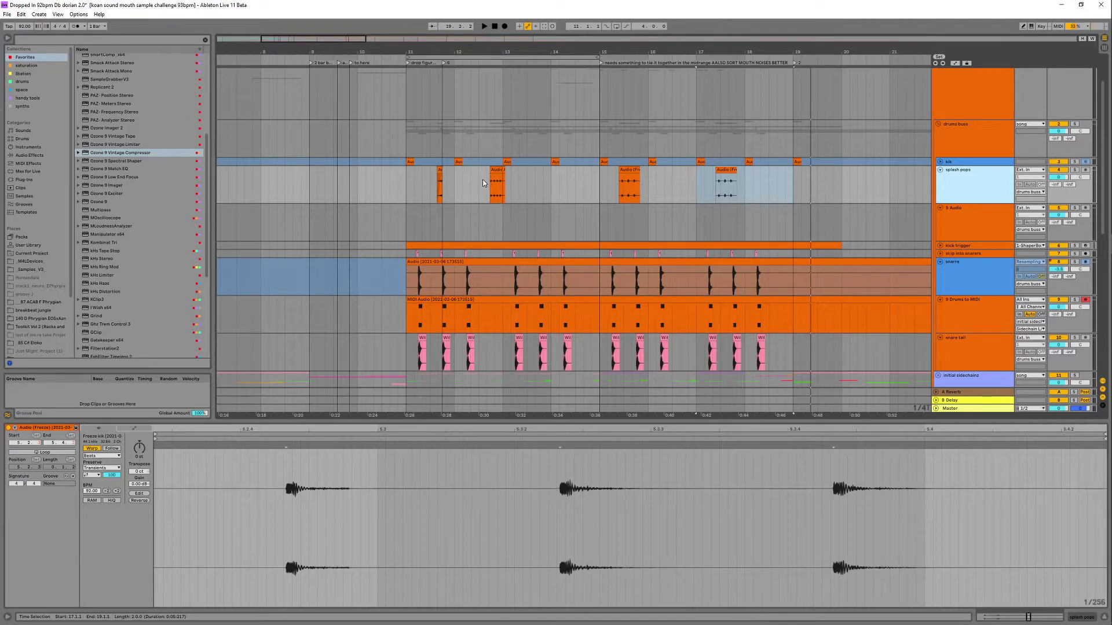
# - Duplicate the frozen "kik" track in the drums group
pyautogui.click(957, 162)
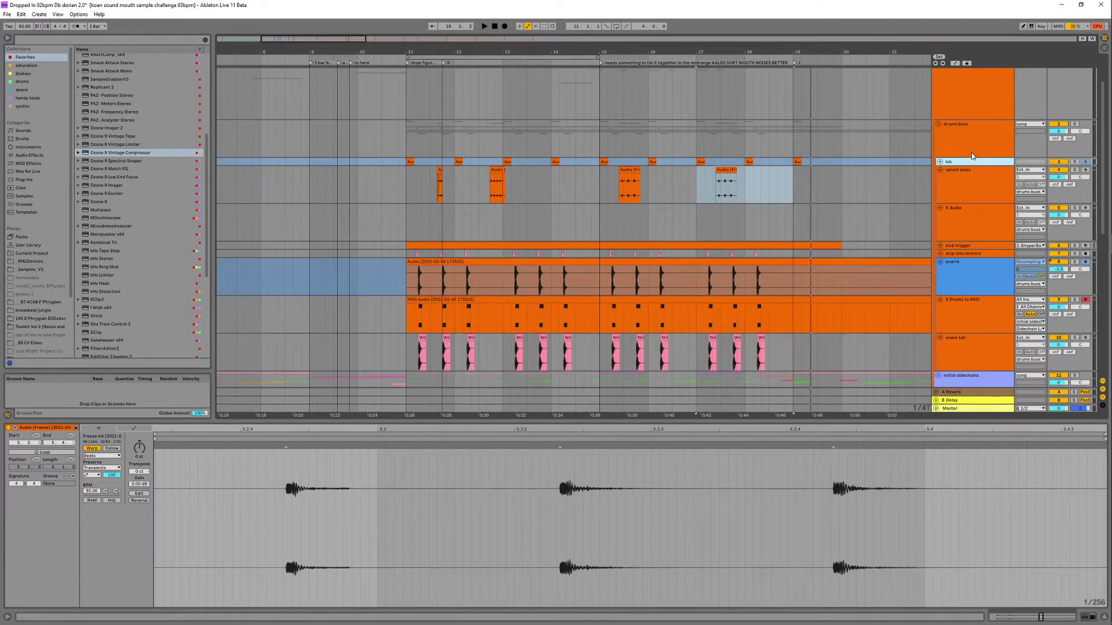
pyautogui.rightClick(958, 165)
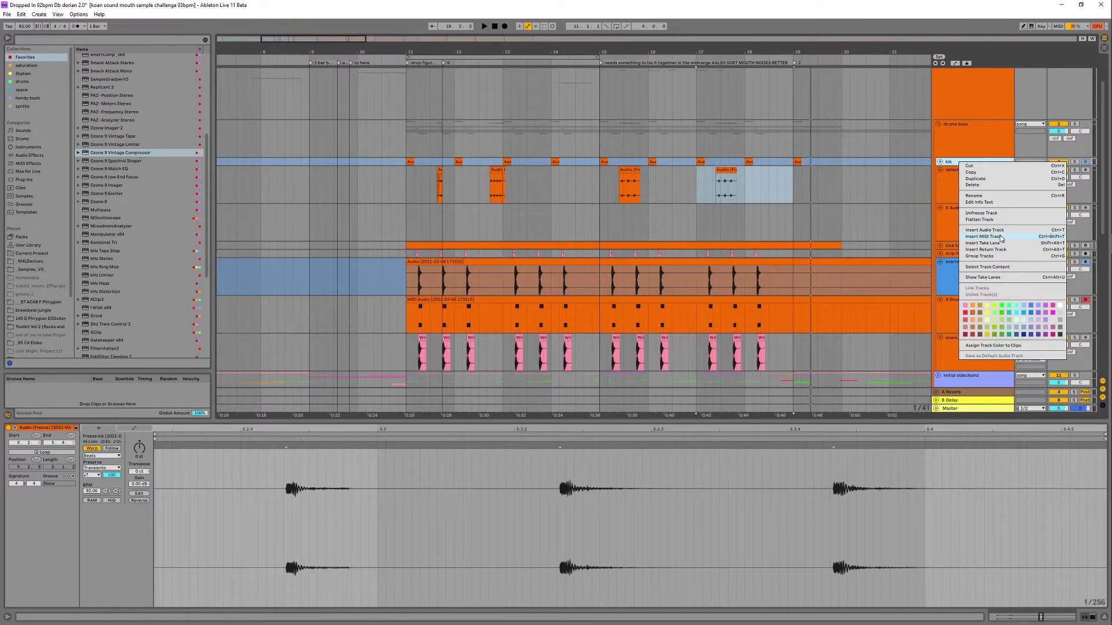
pyautogui.click(978, 177)
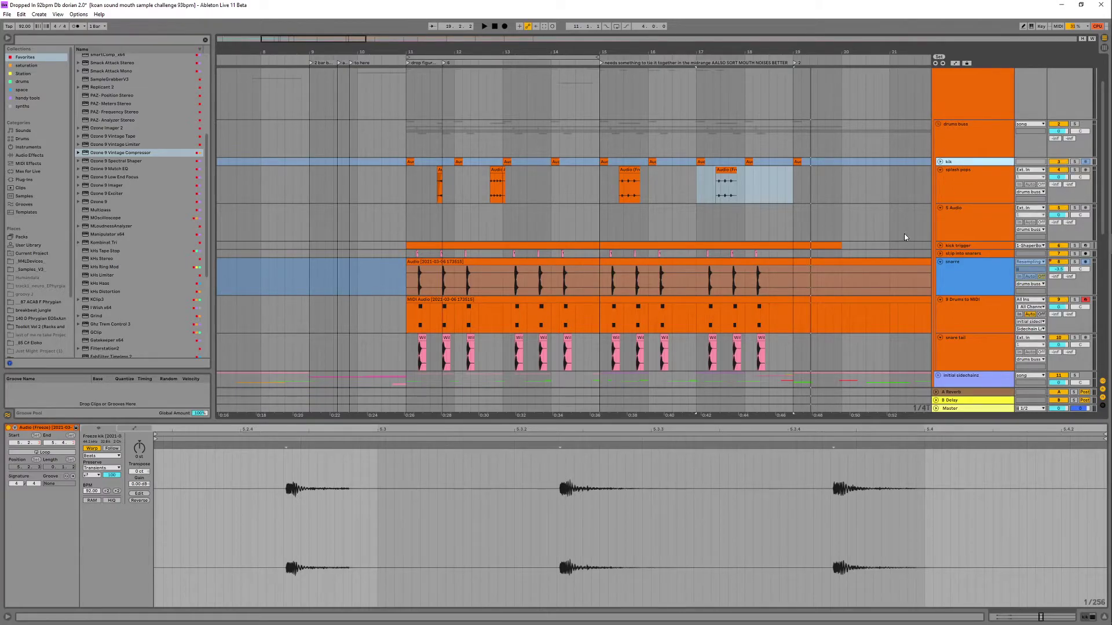
pyautogui.hotkey('ctrl', 'd')
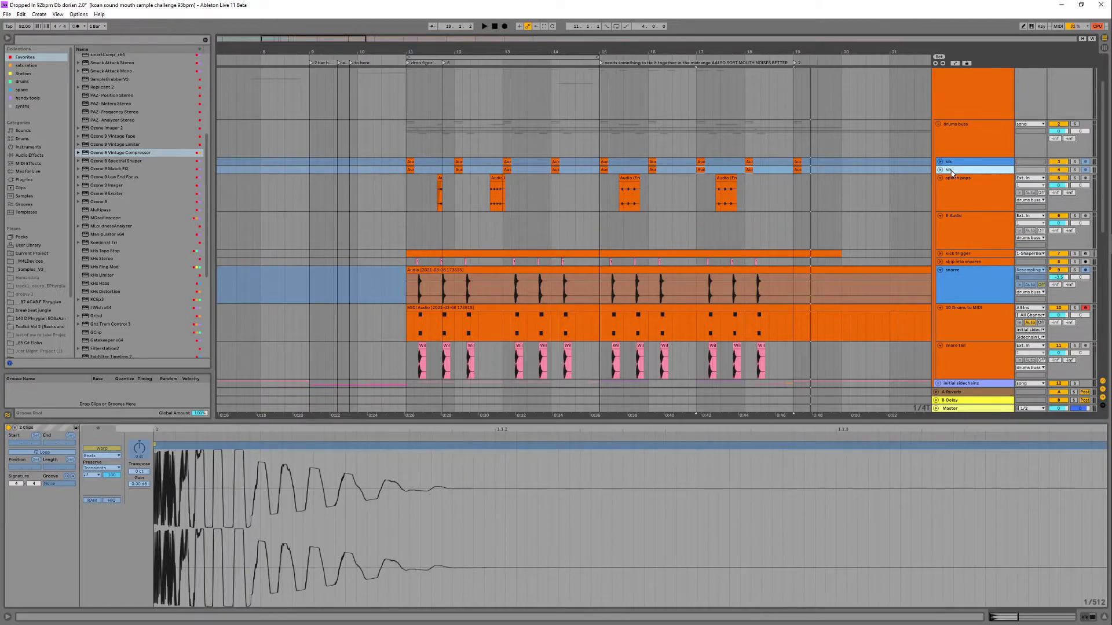
# - Flatten the duplicated "kik" track to audio and unfold its lane
pyautogui.rightClick(953, 170)
pyautogui.click(988, 230)
pyautogui.click(940, 171)
# - Consolidate the duplicated track's kicks from bar 11 into bar 20 as one clip and delete its clips from bar 22 onward
pyautogui.moveTo(881, 182); pyautogui.dragTo(409, 185)
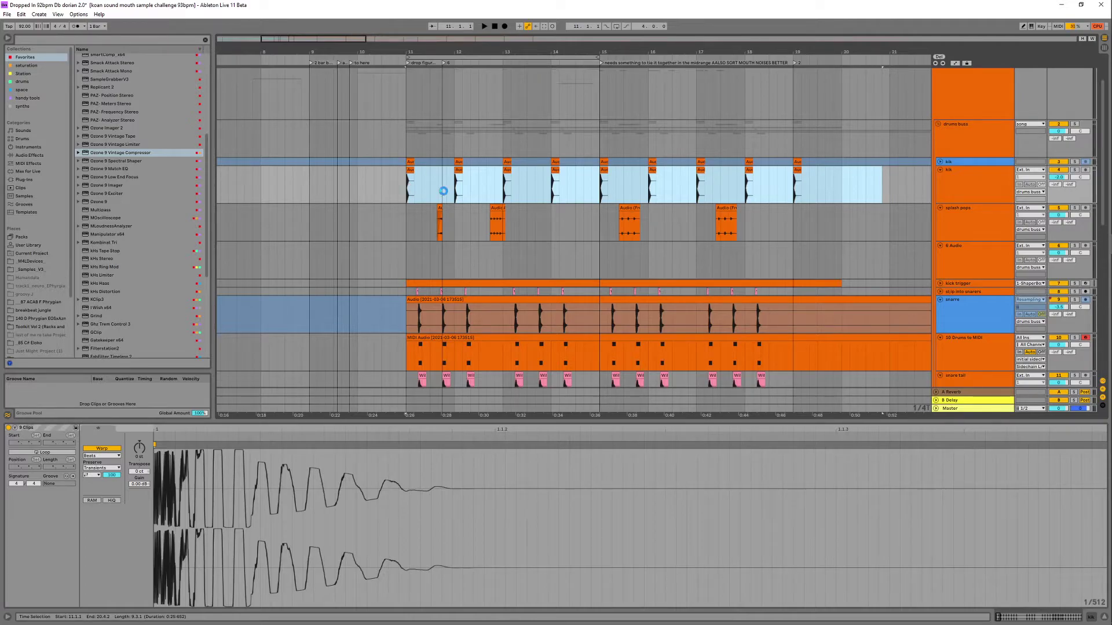
pyautogui.hotkey('ctrl', 'j')
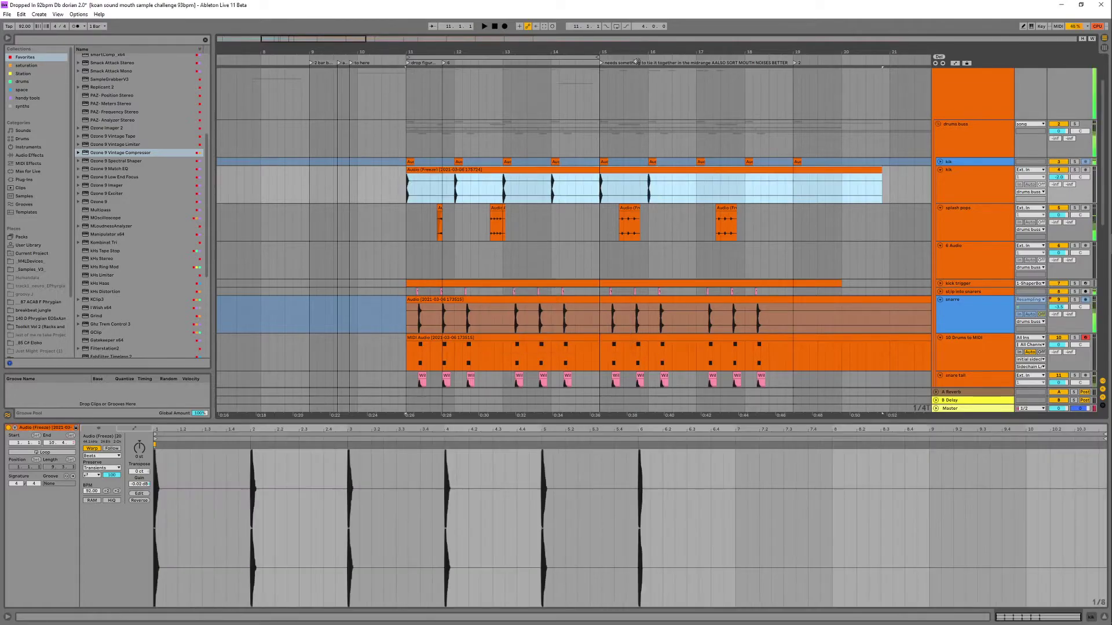
pyautogui.moveTo(579, 52); pyautogui.dragTo(579, 22)
pyautogui.moveTo(738, 187); pyautogui.dragTo(450, 187)
pyautogui.hotkey('ctrl', 'j')
pyautogui.press('Delete')
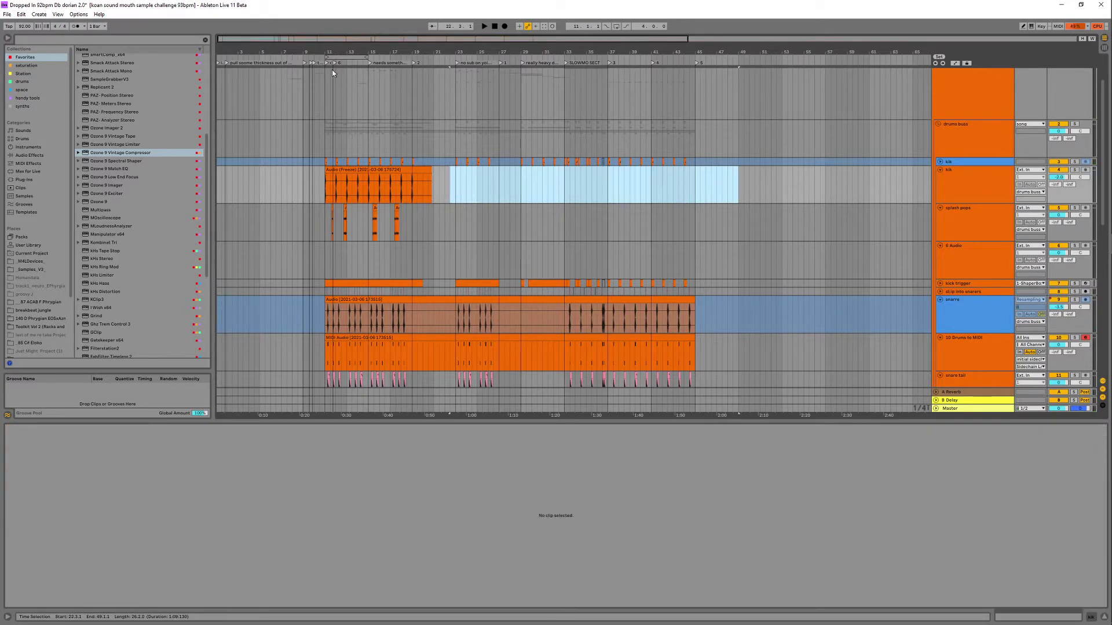
pyautogui.moveTo(322, 52); pyautogui.dragTo(292, 128)
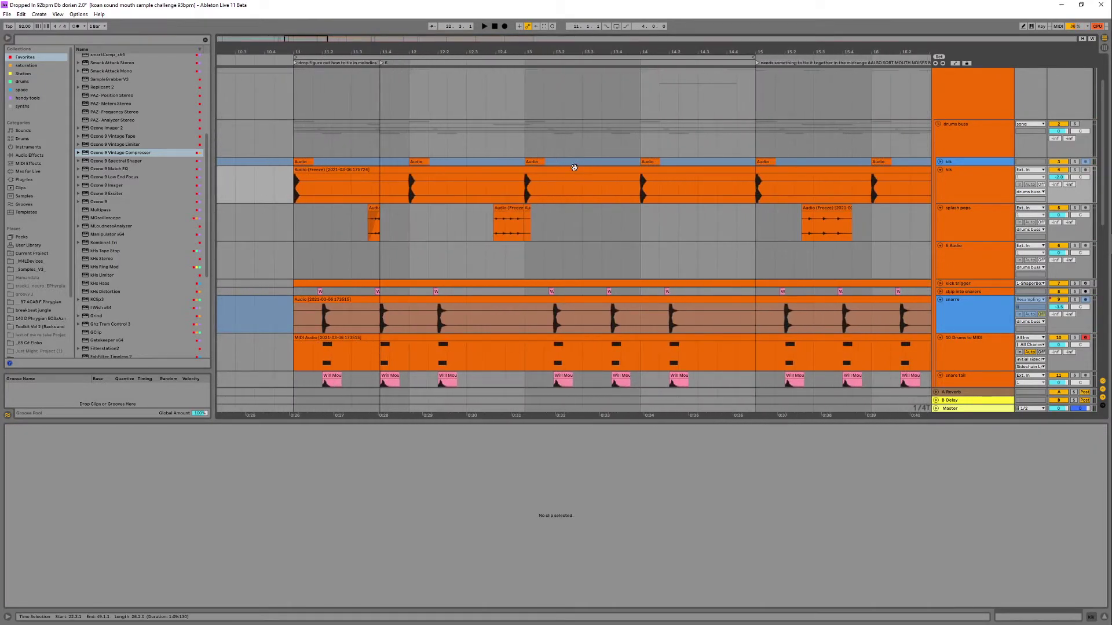
pyautogui.click(577, 169)
# - Trim the consolidated kick clip to eight bars, ending at bar 19, and select it
pyautogui.moveTo(579, 52); pyautogui.dragTo(458, 21)
pyautogui.click(873, 184)
pyautogui.moveTo(867, 182); pyautogui.dragTo(704, 172)
pyautogui.press('Delete')
pyautogui.click(751, 169)
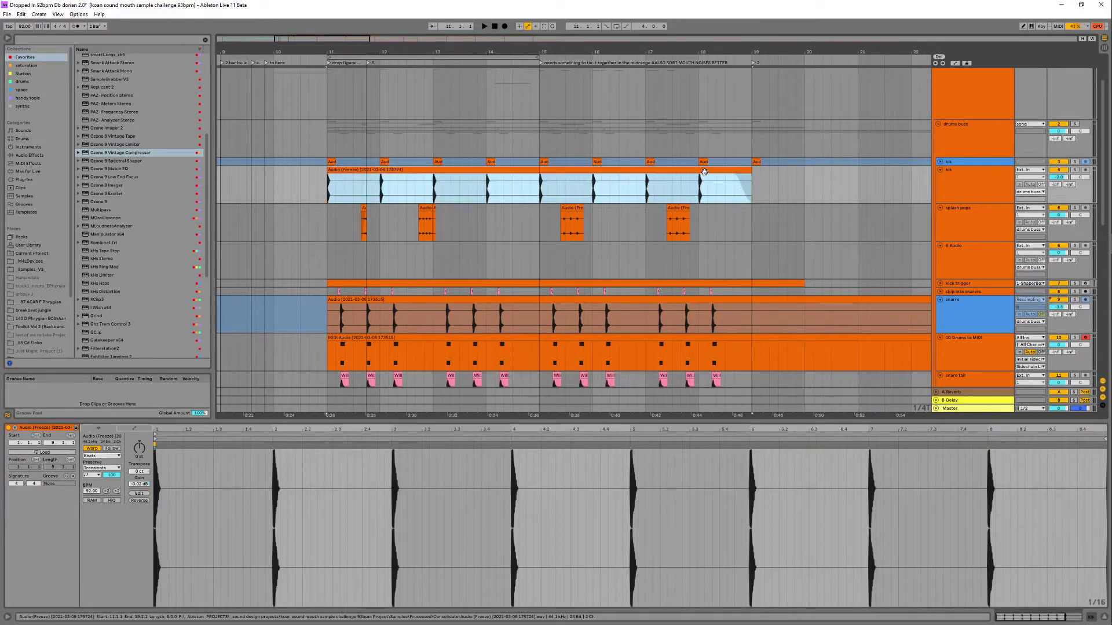
# - Halve the clip's original tempo so the kicks run at double speed, and play it with the duplicated track soloed
pyautogui.click(108, 491)
pyautogui.press('space')
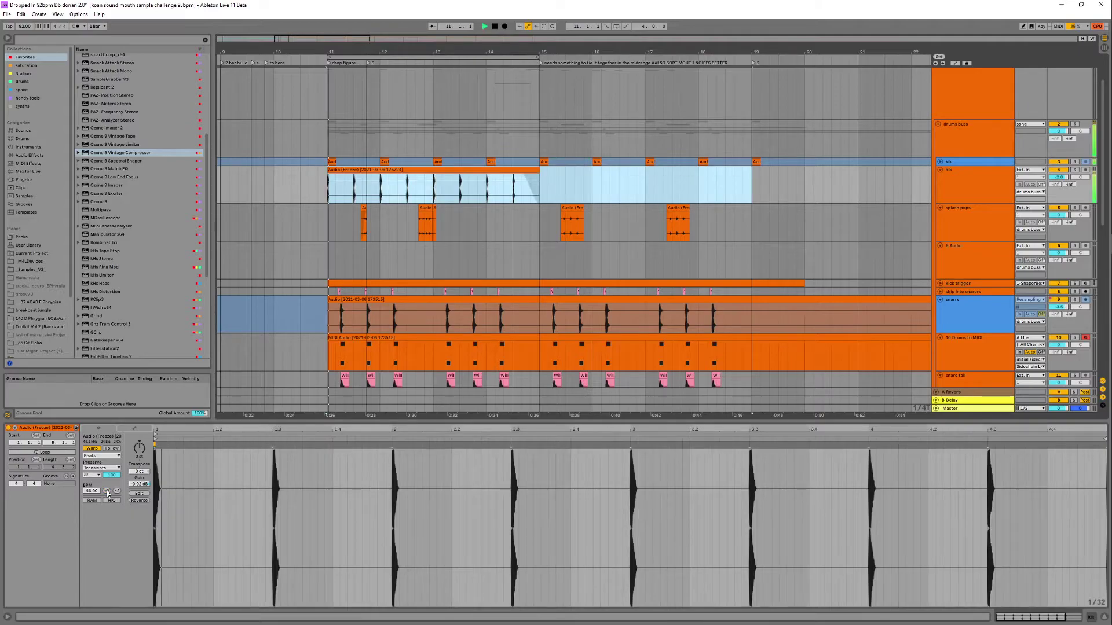
pyautogui.click(1075, 163)
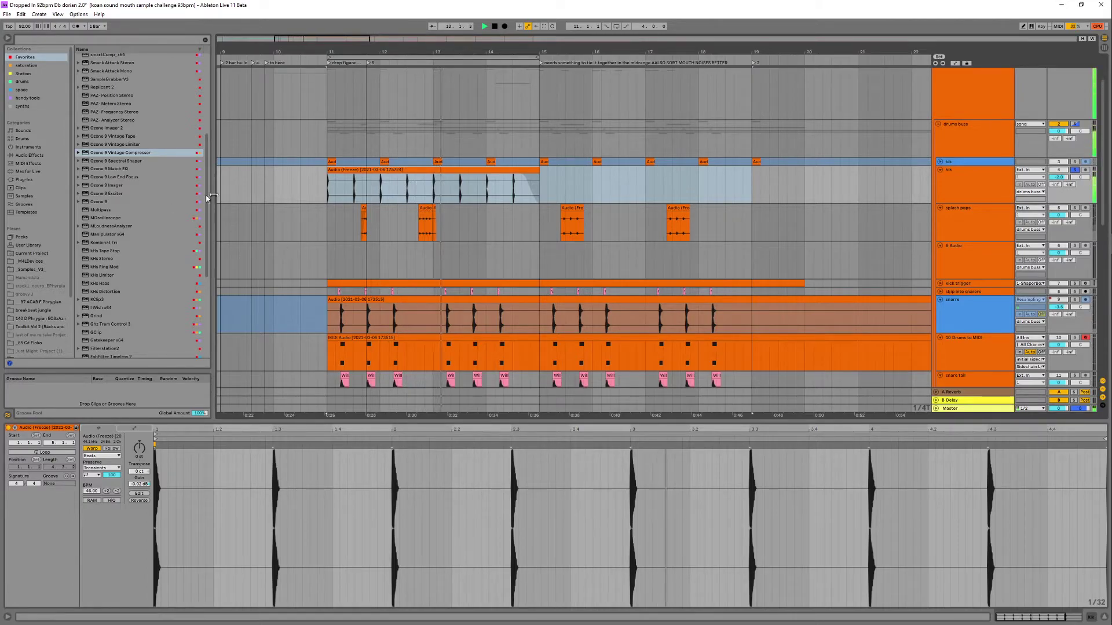
# - Try transposing the kick clip up 48 semitones and 24 semitones, restarting playback to hear it
pyautogui.moveTo(139, 449); pyautogui.dragTo(139, 377)
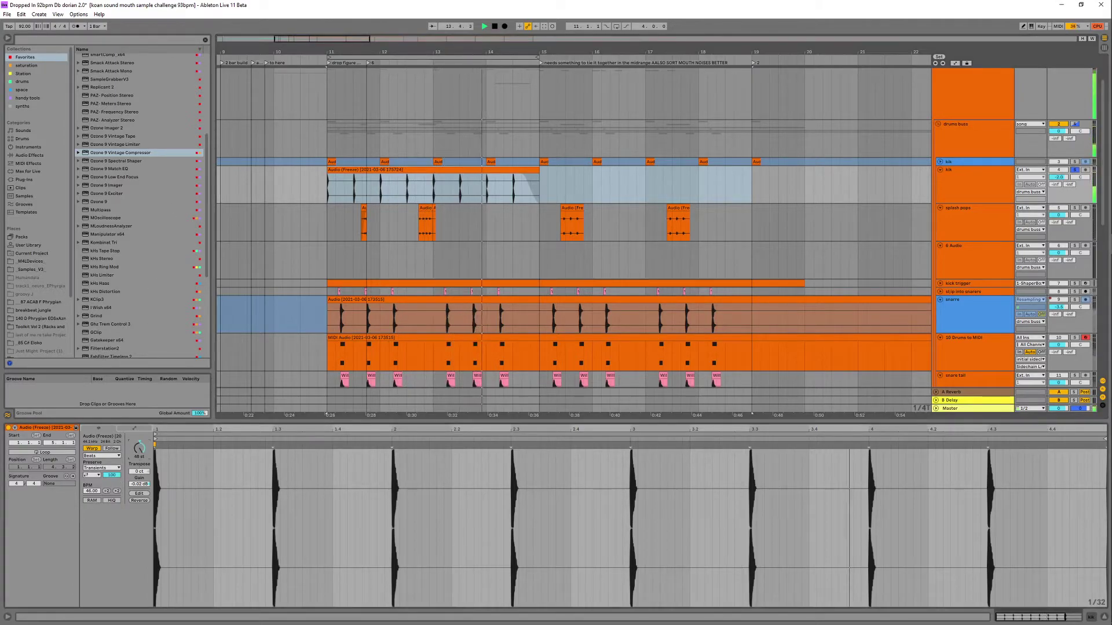
pyautogui.moveTo(139, 457)
pyautogui.mouseDown()
pyautogui.moveTo(139, 472)
pyautogui.moveTo(139, 451)
pyautogui.mouseUp()
pyautogui.press('space')
pyautogui.press('space')
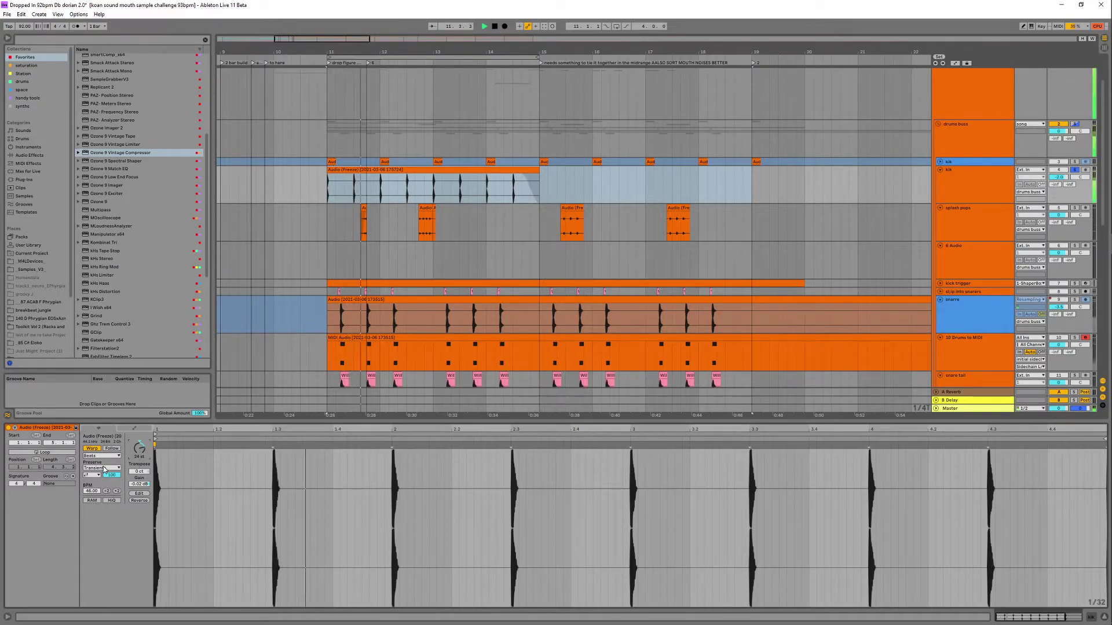
# - Try the Texture warp mode on the kick clip with Flux at 0.00 and a much larger grain size
pyautogui.click(101, 456)
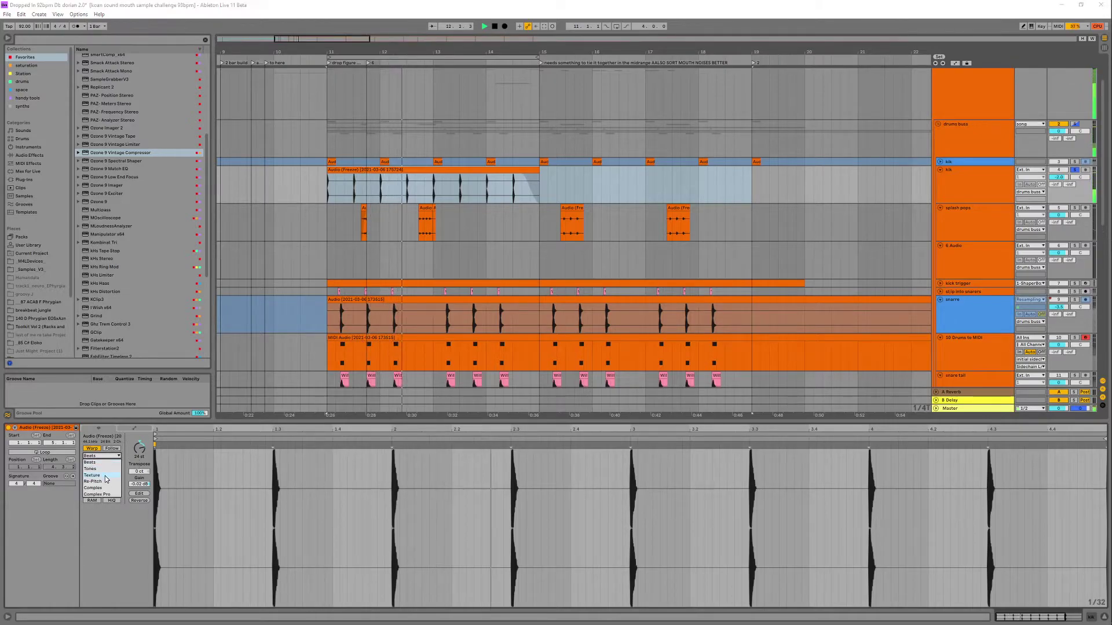
pyautogui.click(105, 476)
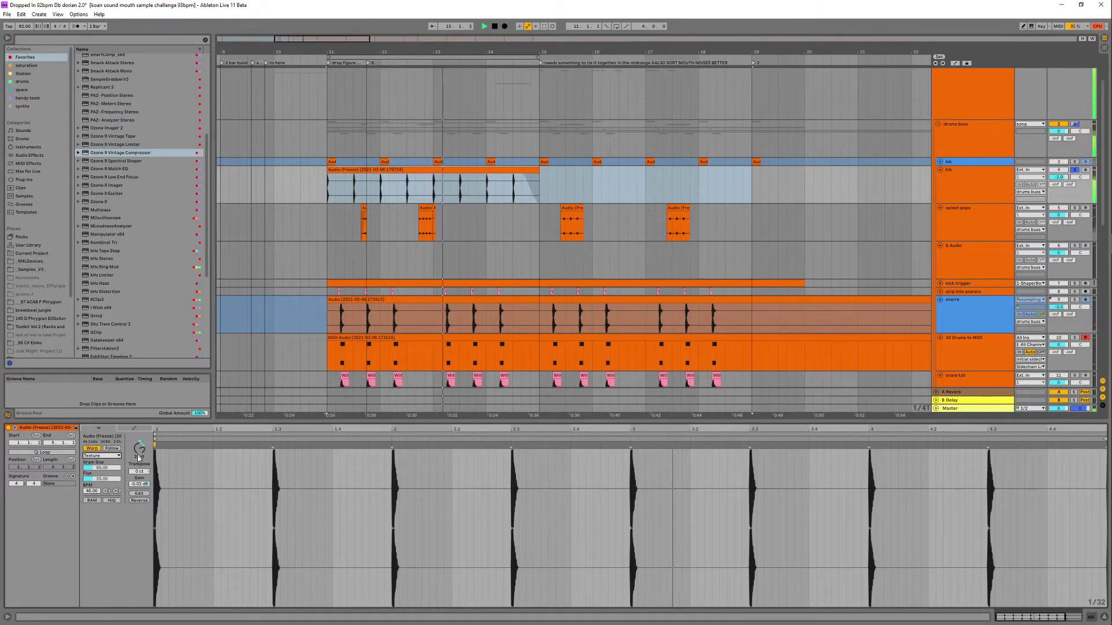
pyautogui.moveTo(106, 478); pyautogui.dragTo(107, 426)
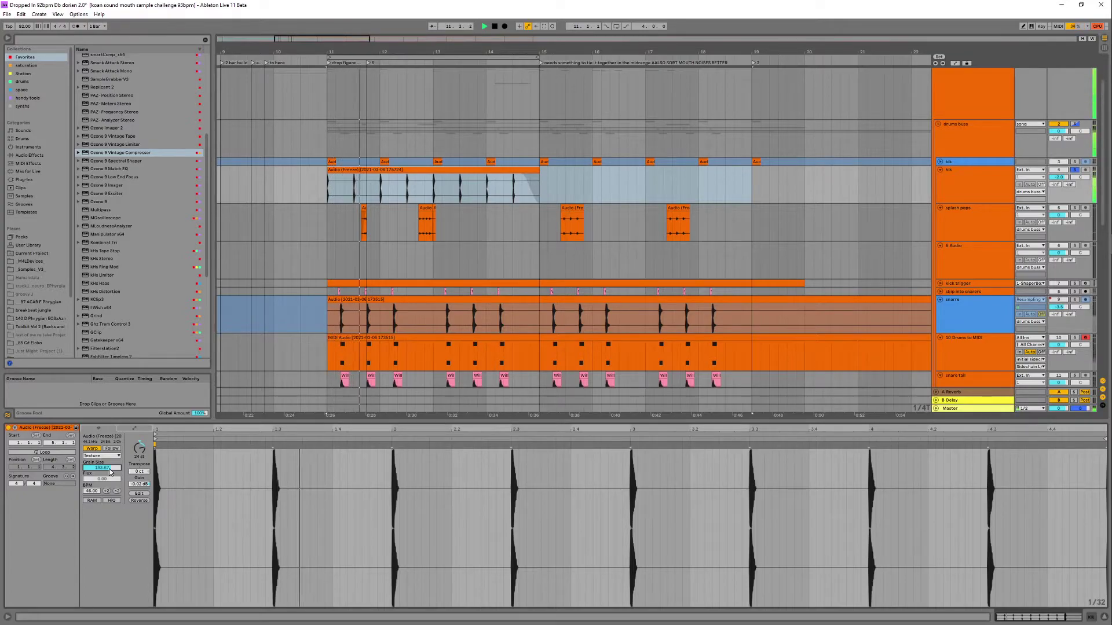
pyautogui.moveTo(109, 467); pyautogui.dragTo(112, 470)
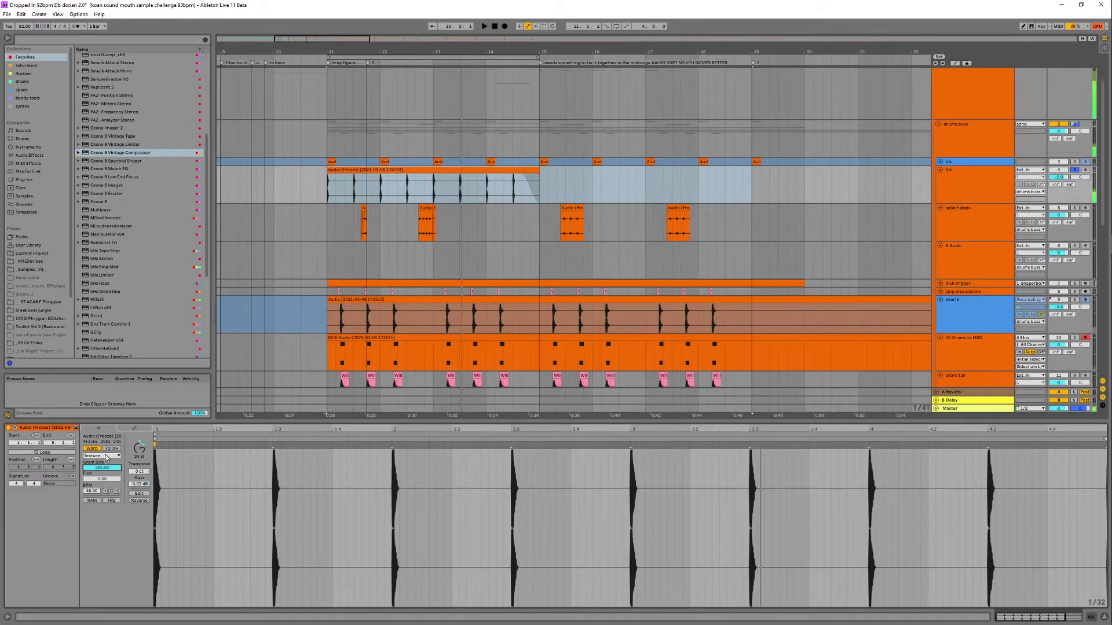
# - Switch the kick clip's warp mode to Complex Pro and set Formants to 0.00
pyautogui.click(107, 457)
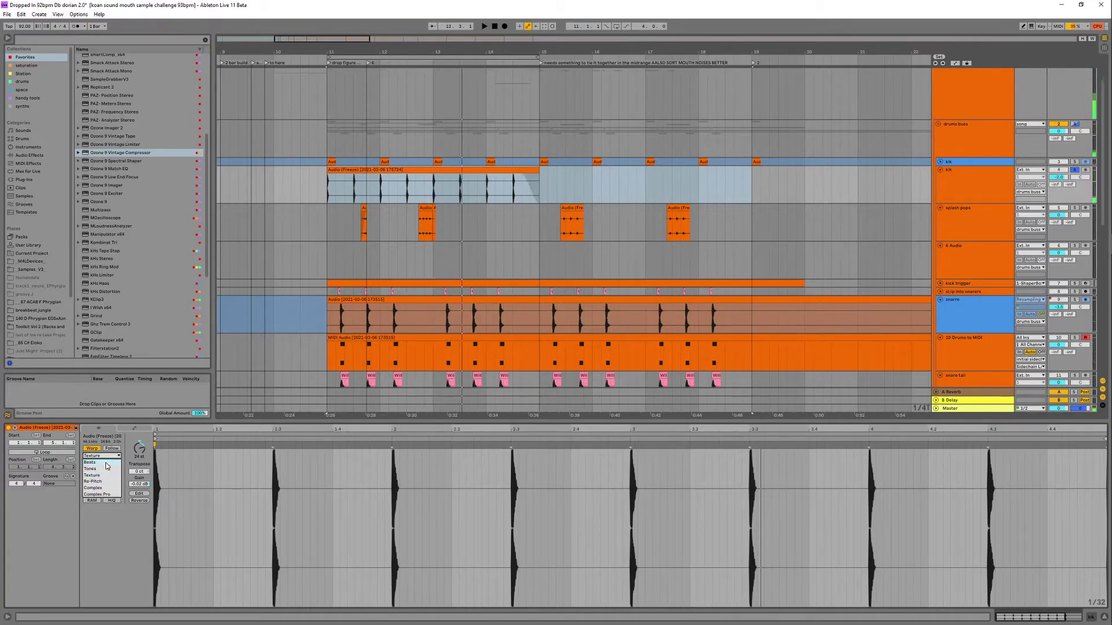
pyautogui.click(110, 494)
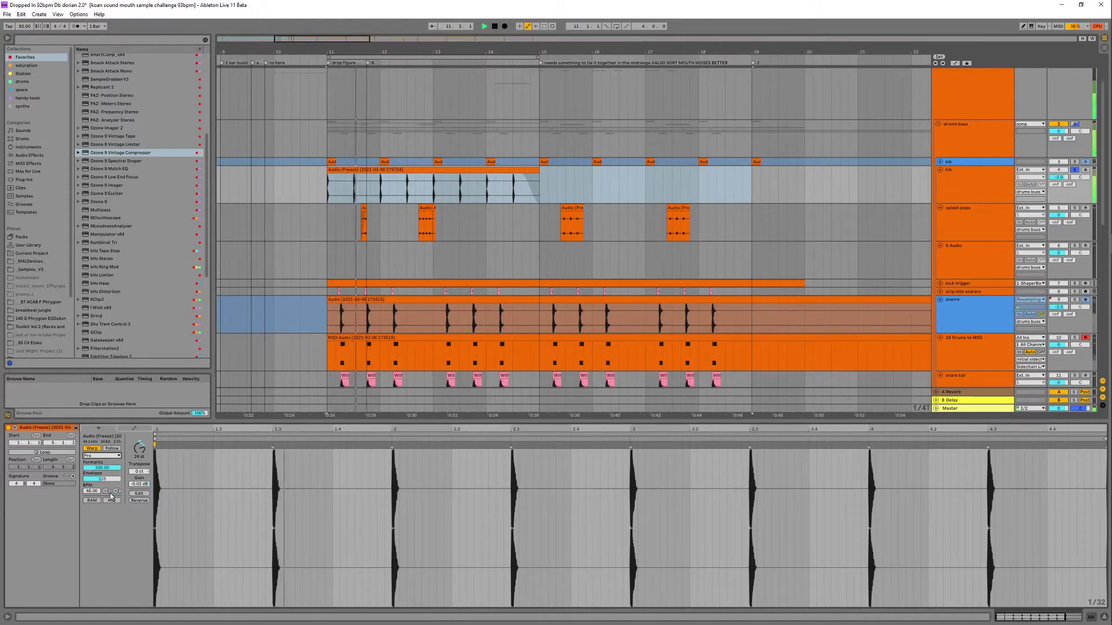
pyautogui.moveTo(106, 467); pyautogui.dragTo(106, 525)
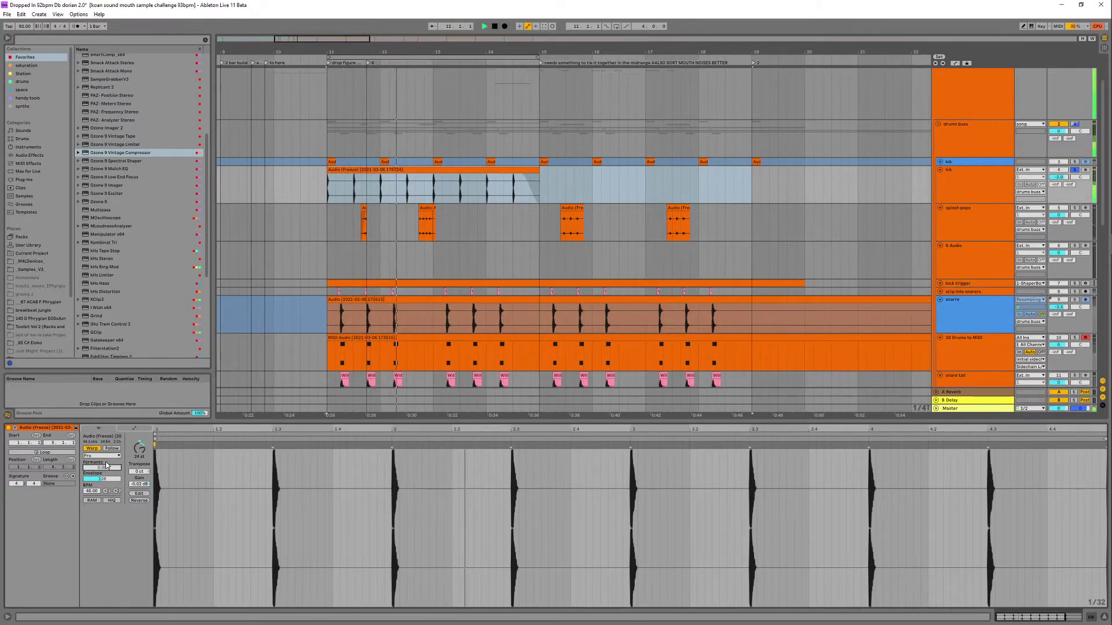
# - Audition the kick clip at 17 semitones and other transpositions, and reset its transposition to 0
pyautogui.moveTo(139, 448); pyautogui.dragTo(137, 457)
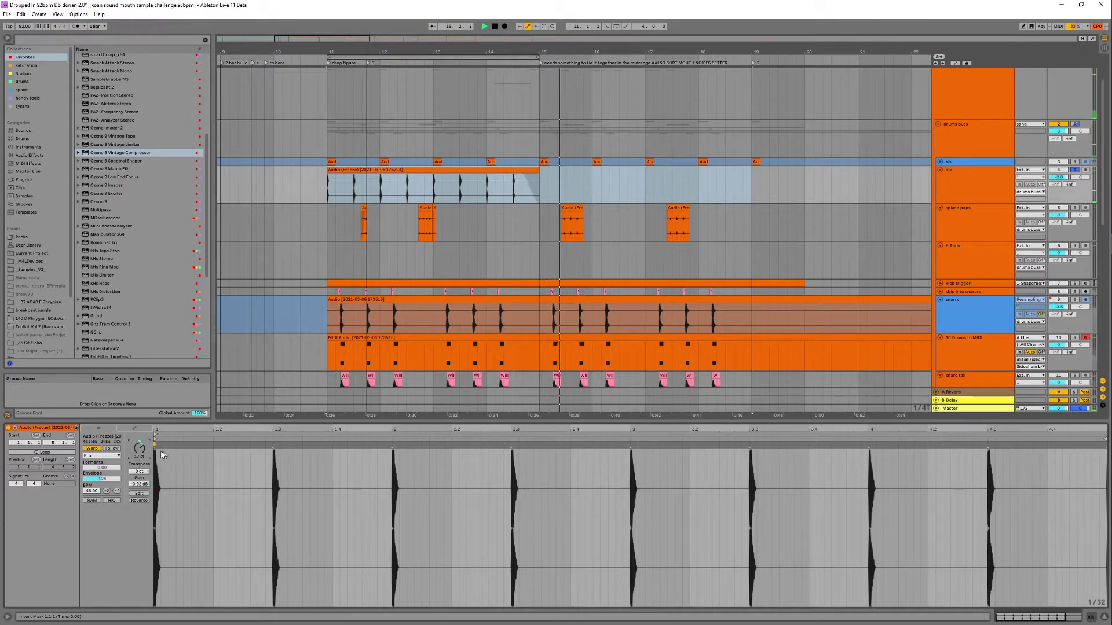
pyautogui.press('space')
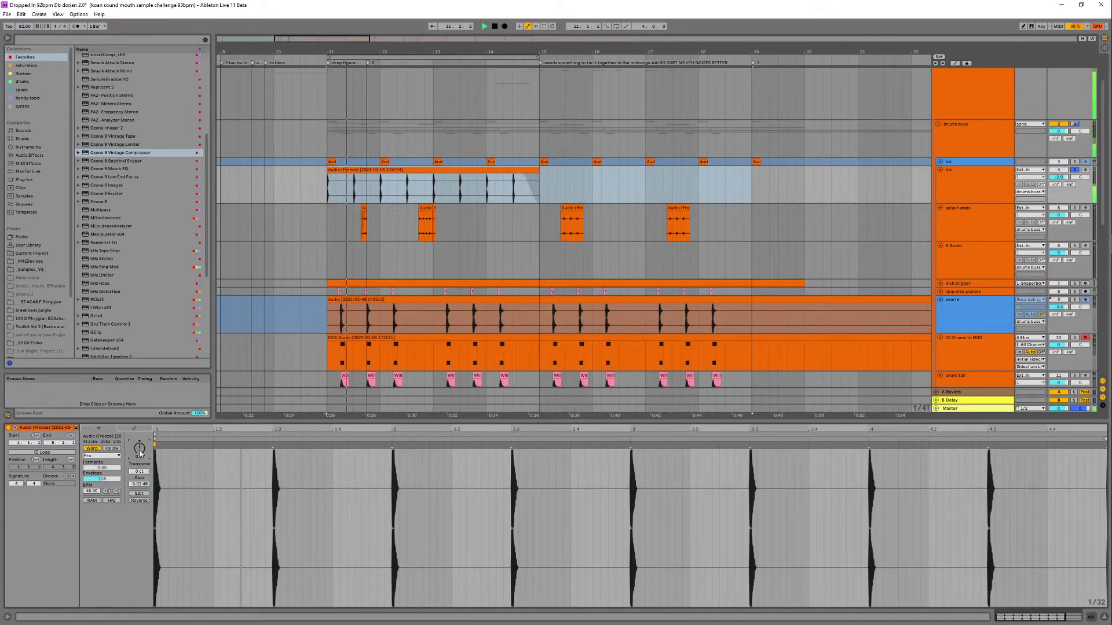
pyautogui.moveTo(139, 454); pyautogui.dragTo(140, 417)
pyautogui.doubleClick(140, 448)
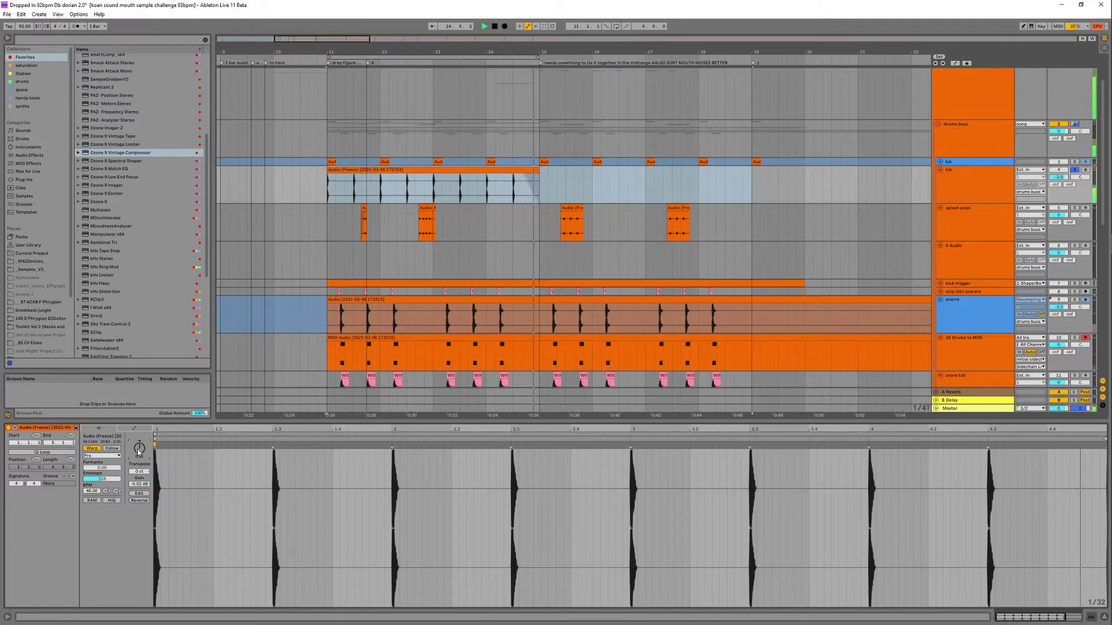
# - Try an LFO modulator on the duplicated "kik" track and remove it
pyautogui.click(963, 178)
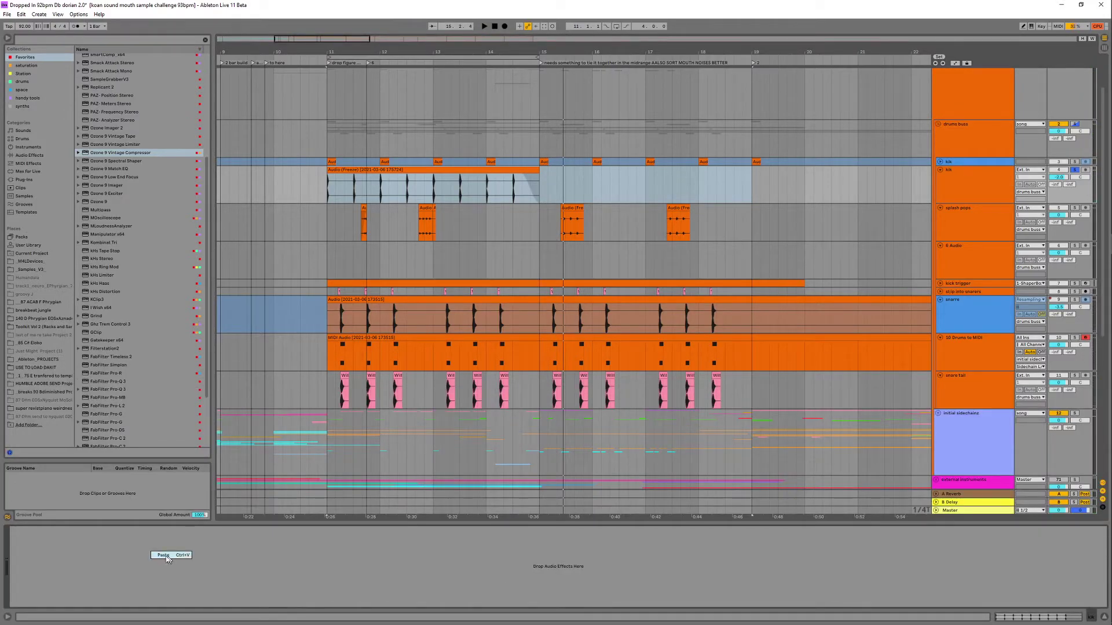
pyautogui.click(32, 158)
pyautogui.click(80, 169)
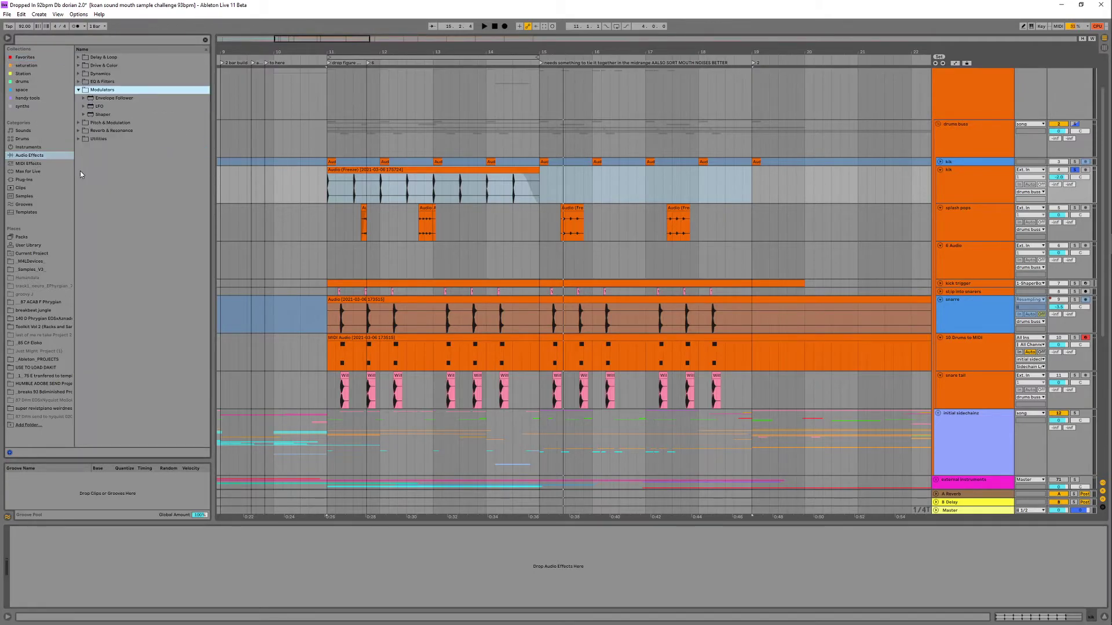
pyautogui.click(98, 107)
pyautogui.moveTo(100, 108); pyautogui.dragTo(155, 576)
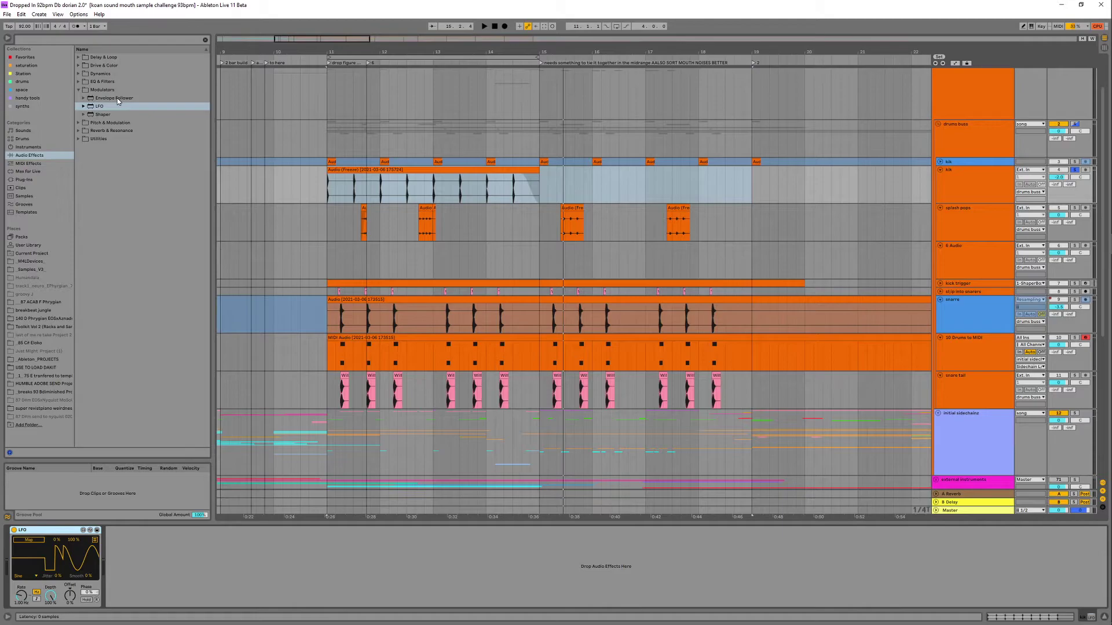
pyautogui.press('Delete')
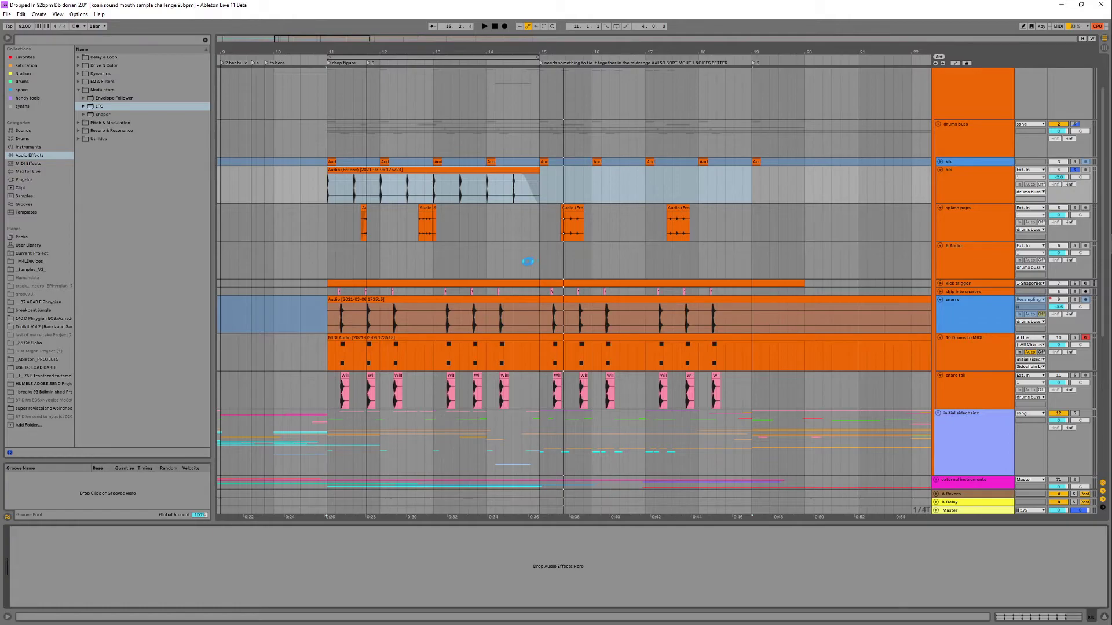
# - Add an Envelope Follower to the duplicated "kik" track, followed by a Utility
pyautogui.press('Up')
pyautogui.press('Return')
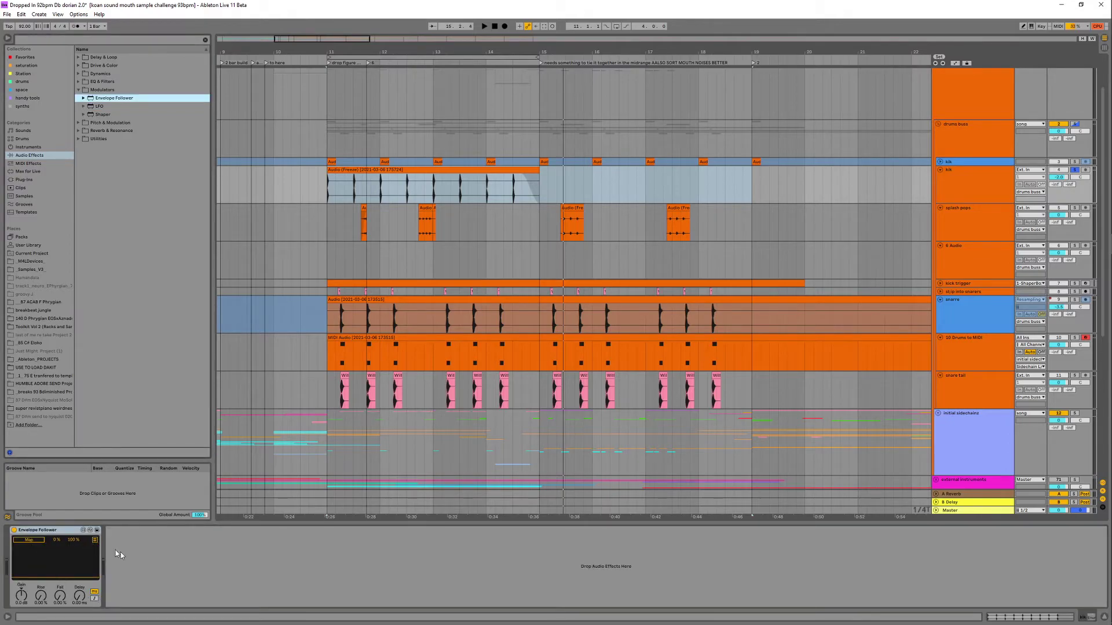
pyautogui.rightClick(145, 553)
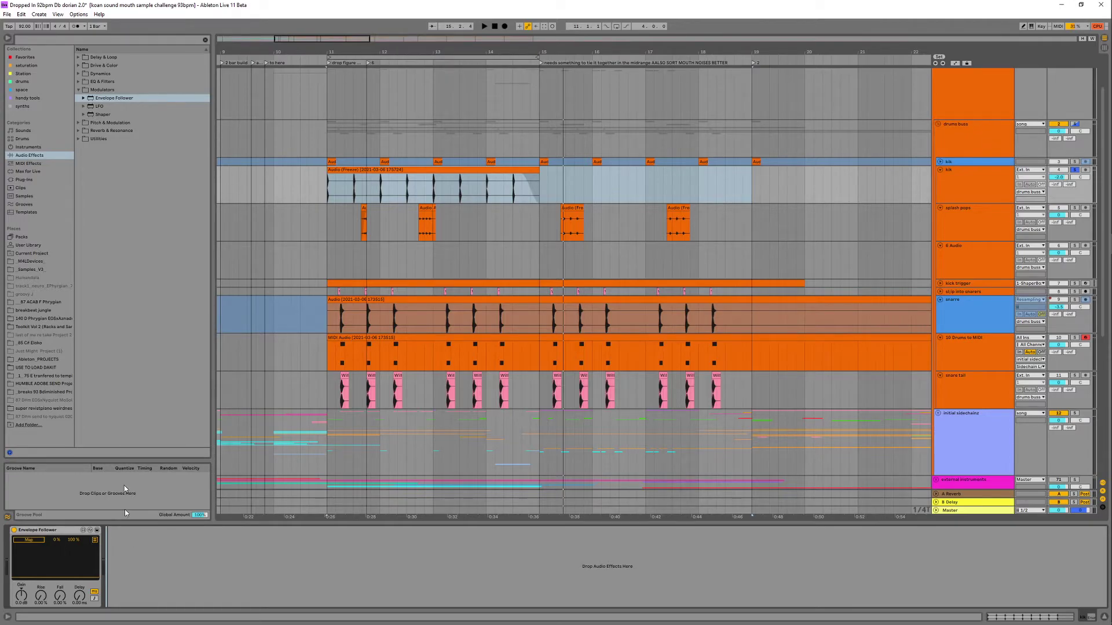
pyautogui.rightClick(159, 559)
pyautogui.moveTo(194, 576)
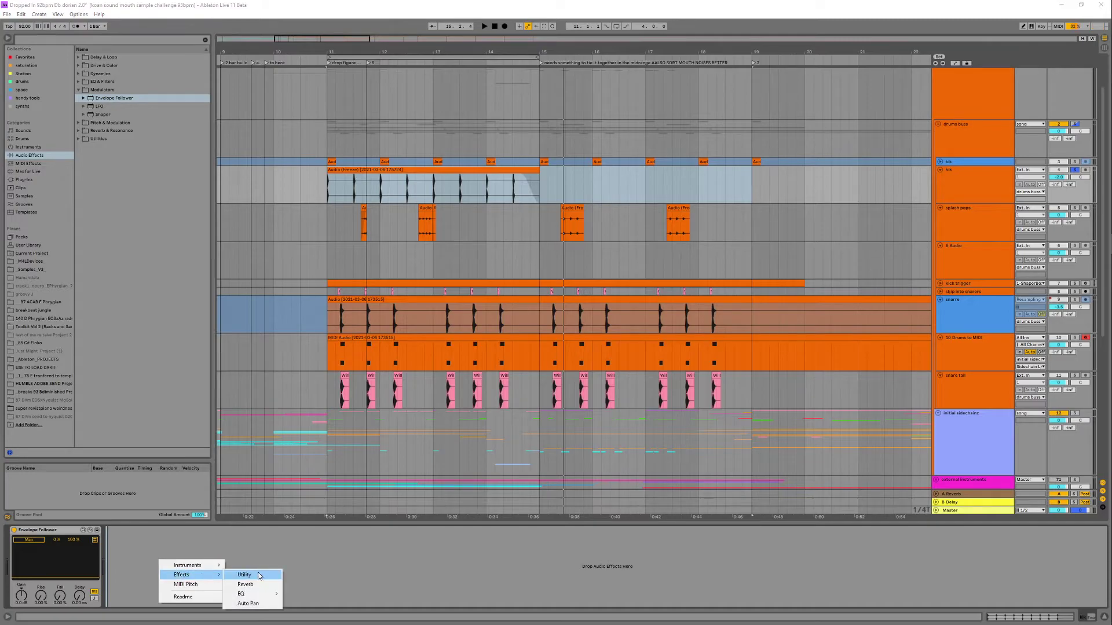
pyautogui.click(258, 576)
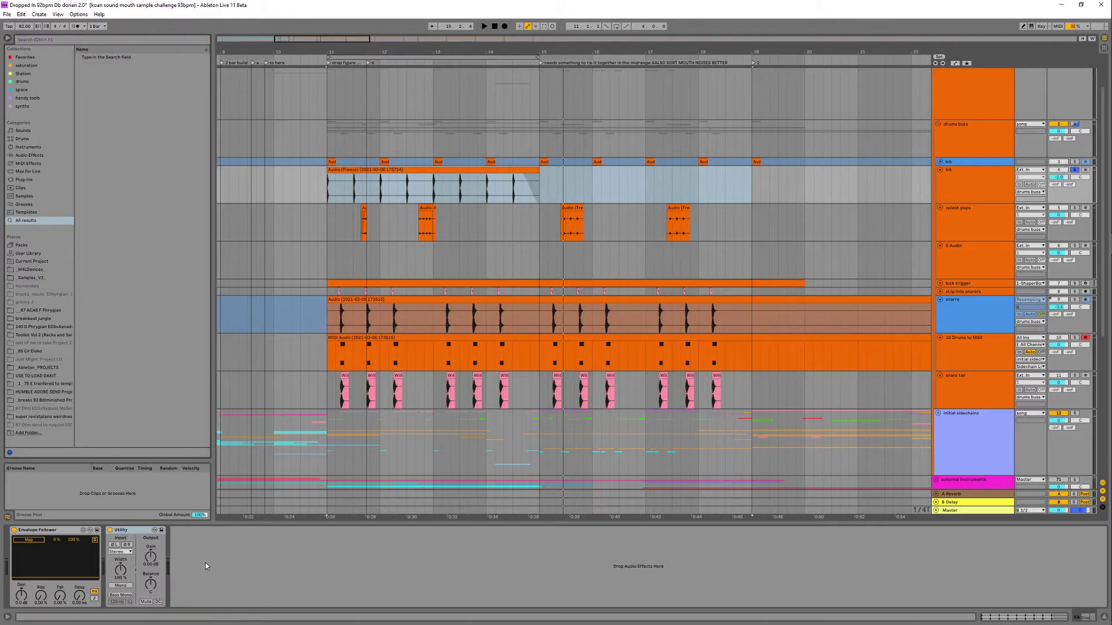
pyautogui.rightClick(200, 545)
pyautogui.moveTo(236, 560)
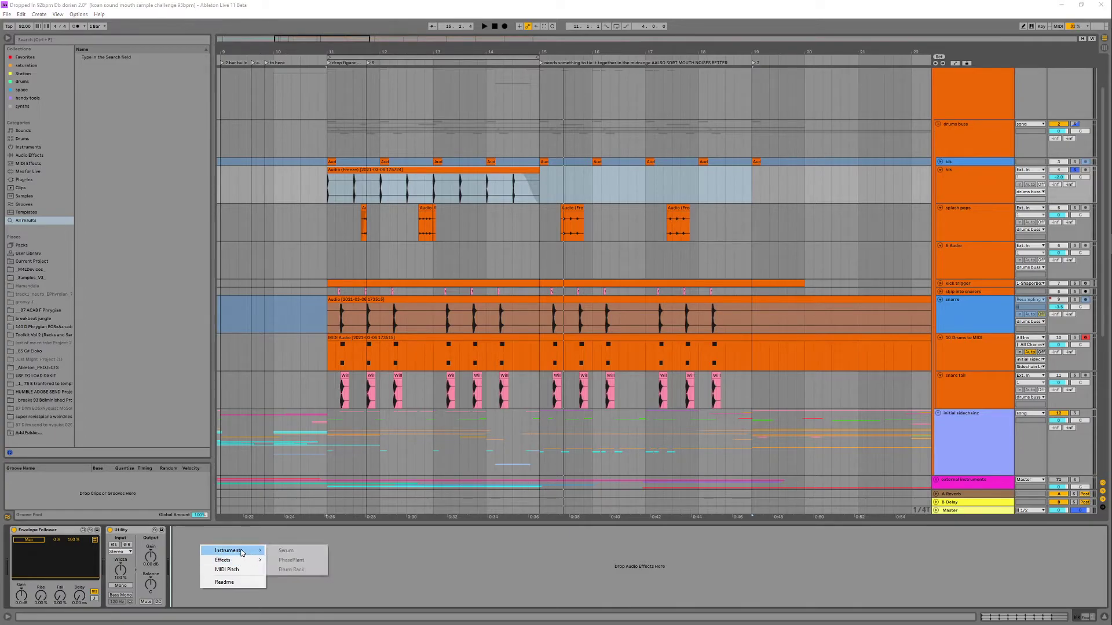
pyautogui.click(409, 553)
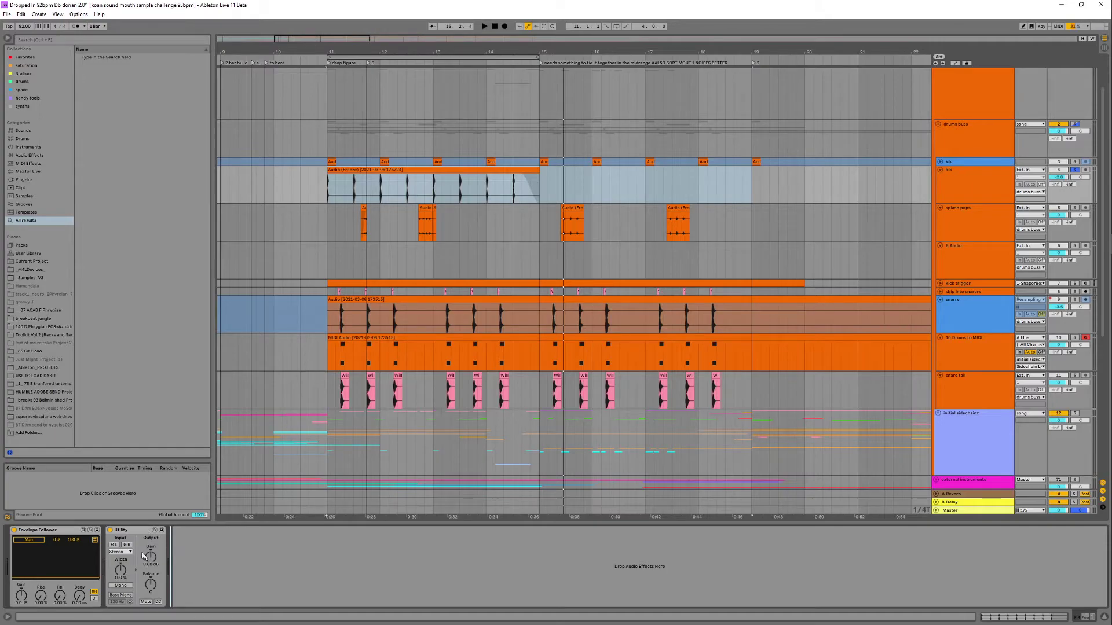
# - Group the Utility into an Audio Effect Rack and show the rack's chain list
pyautogui.click(135, 531)
pyautogui.hotkey('ctrl', 'g')
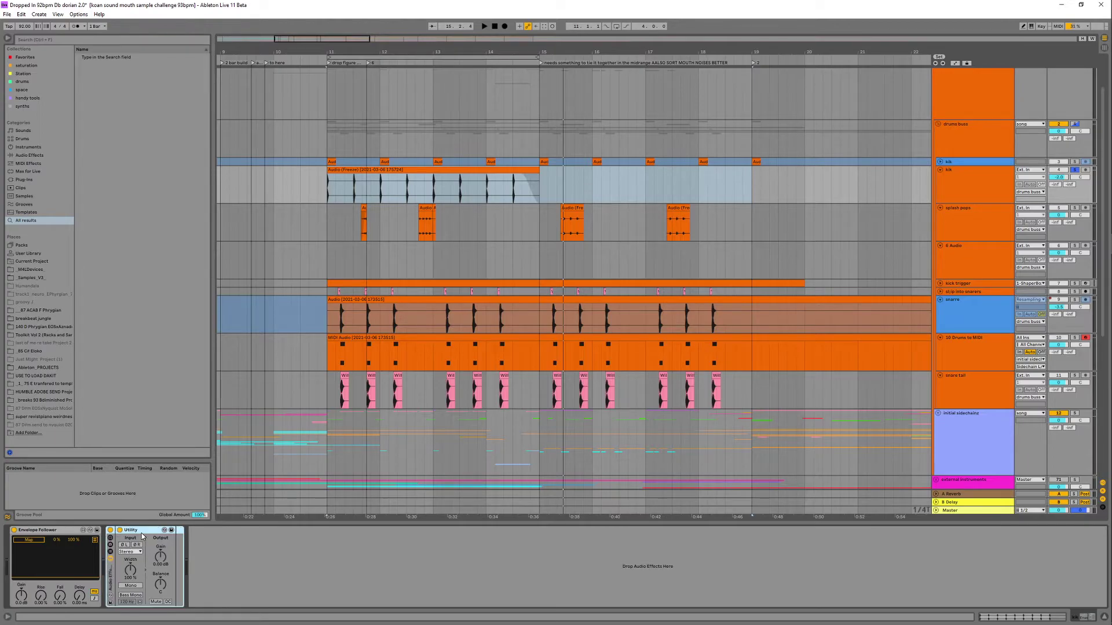
pyautogui.click(110, 547)
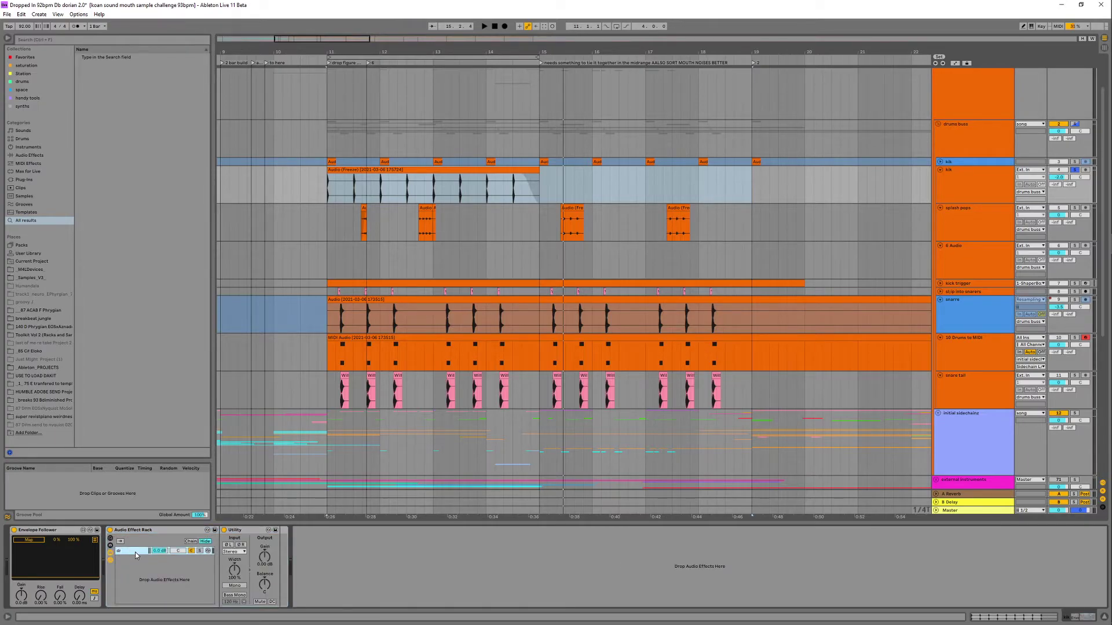
# - Name the rack's first chain "dry" and create a second chain named "noise"
pyautogui.click(148, 568)
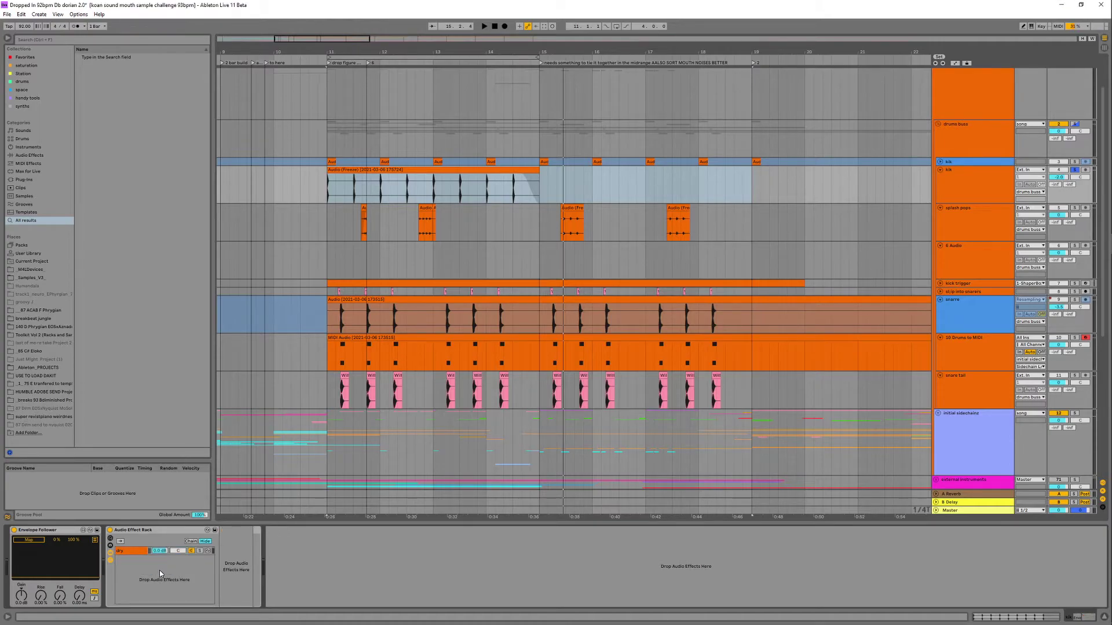
pyautogui.hotkey('ctrl', 'alt', 't')
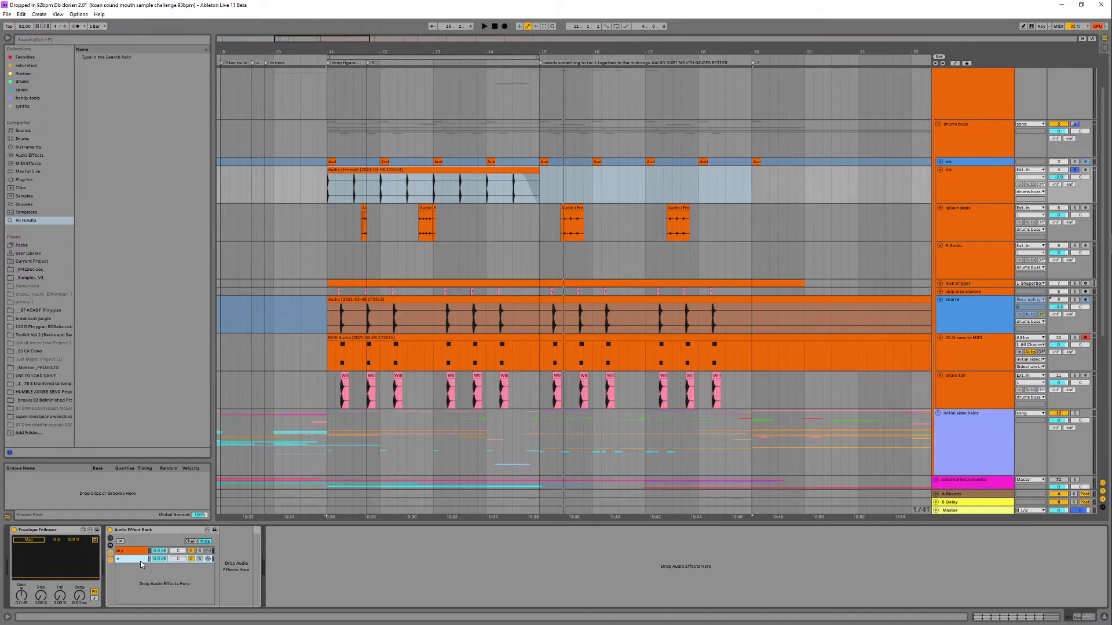
pyautogui.click(118, 551)
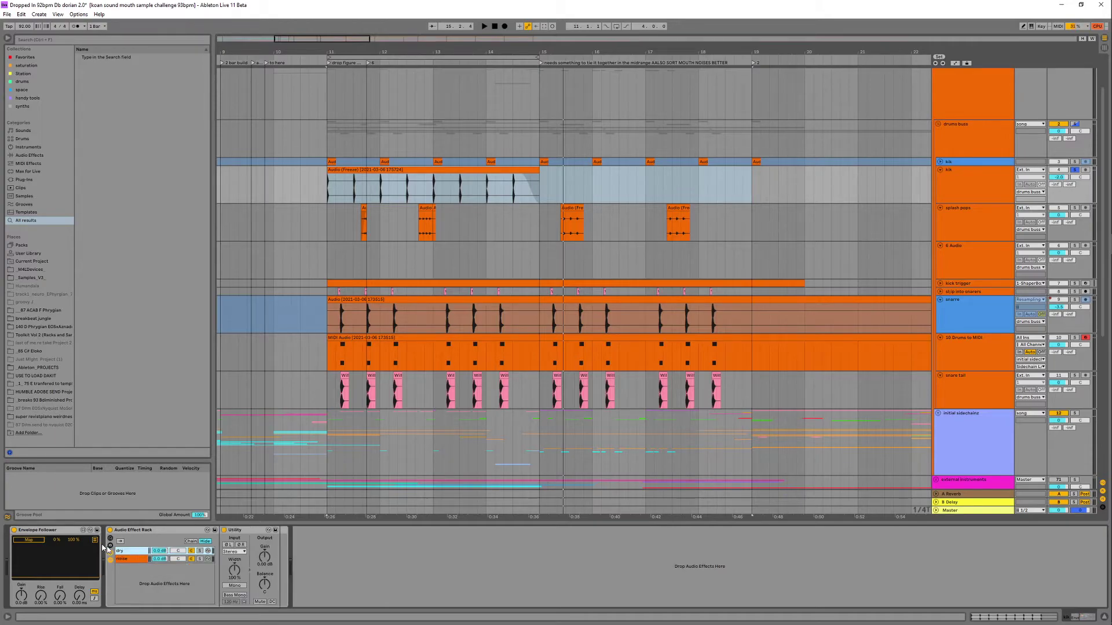
# - Move the Envelope Follower into the rack's dry chain, after the Utility
pyautogui.click(63, 532)
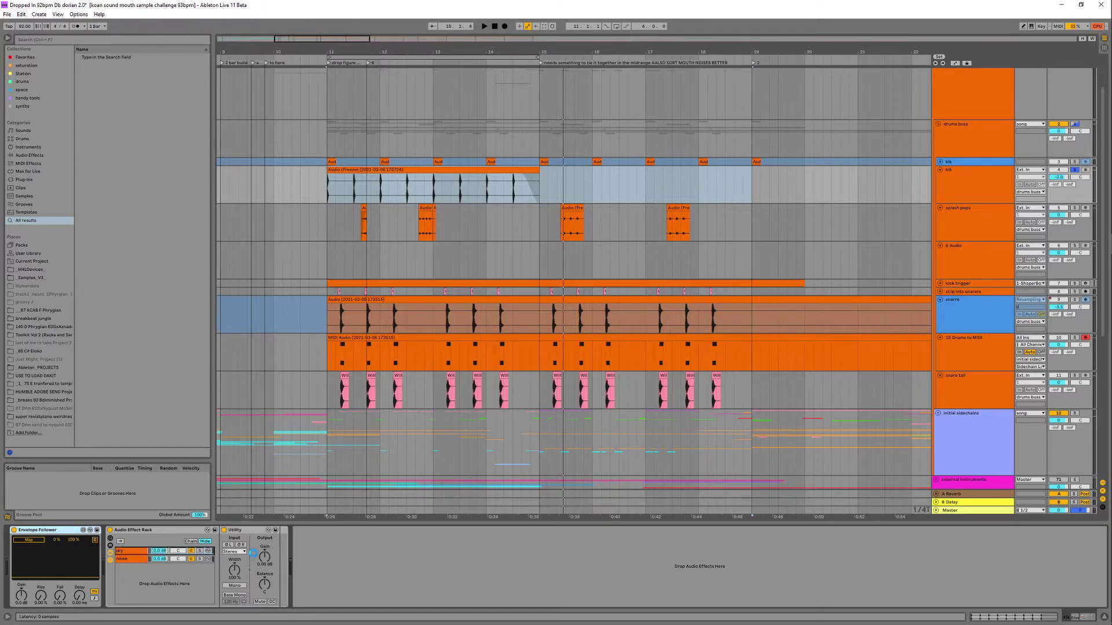
pyautogui.moveTo(254, 553); pyautogui.dragTo(239, 559)
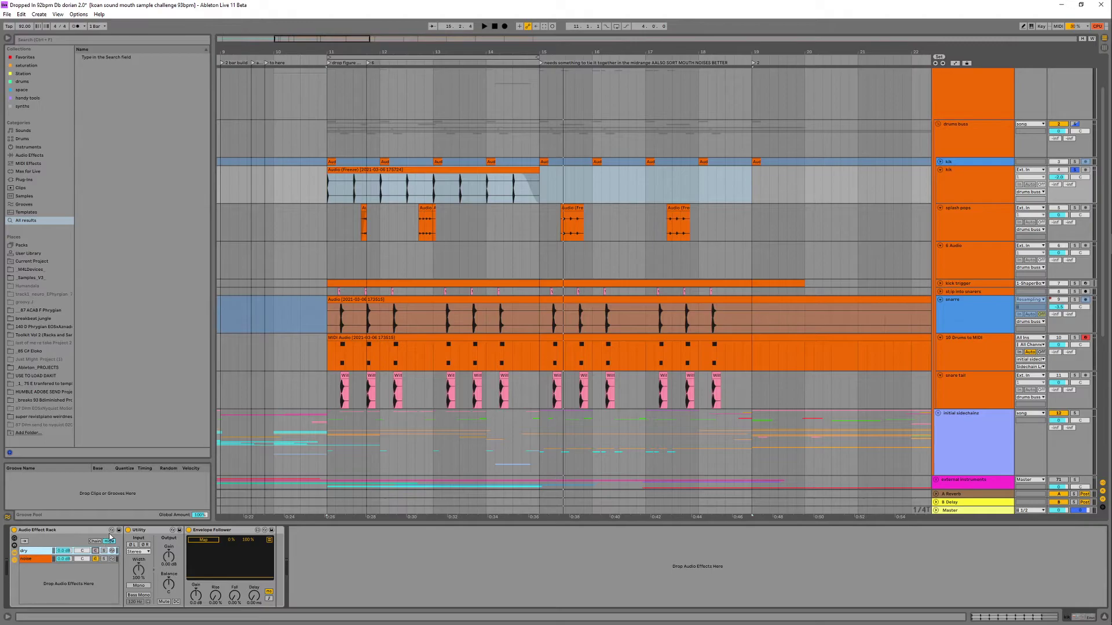
pyautogui.click(203, 542)
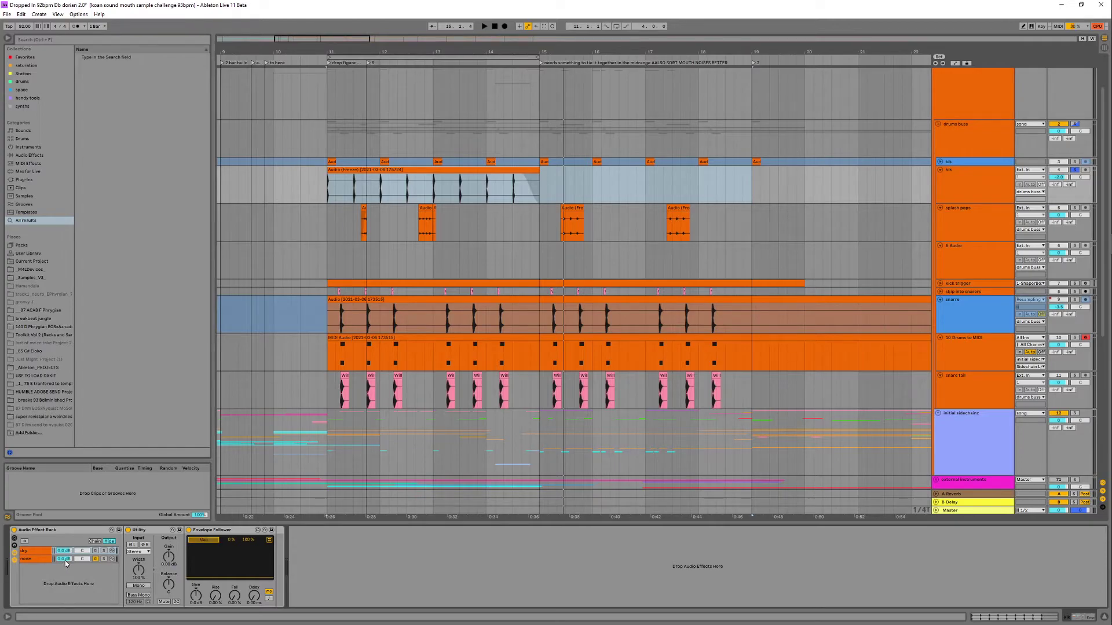
pyautogui.click(209, 543)
# - Move the Utility out of the dry chain and into the empty noise chain
pyautogui.click(48, 561)
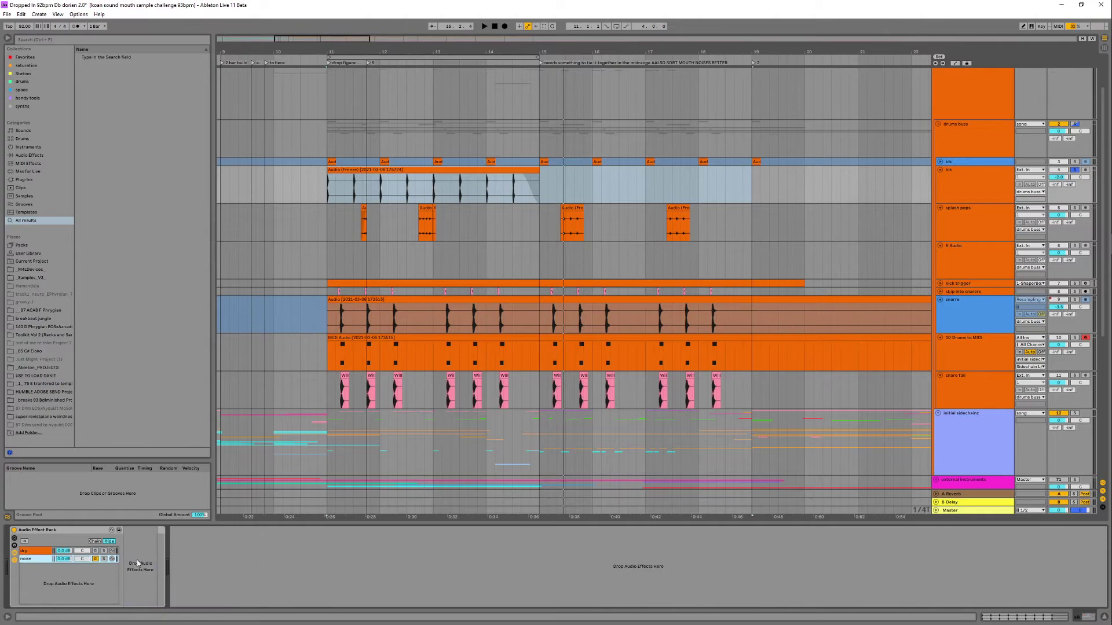
pyautogui.rightClick(137, 561)
pyautogui.click(48, 552)
pyautogui.keyDown('shift'); pyautogui.click(49, 562); pyautogui.keyUp('shift')
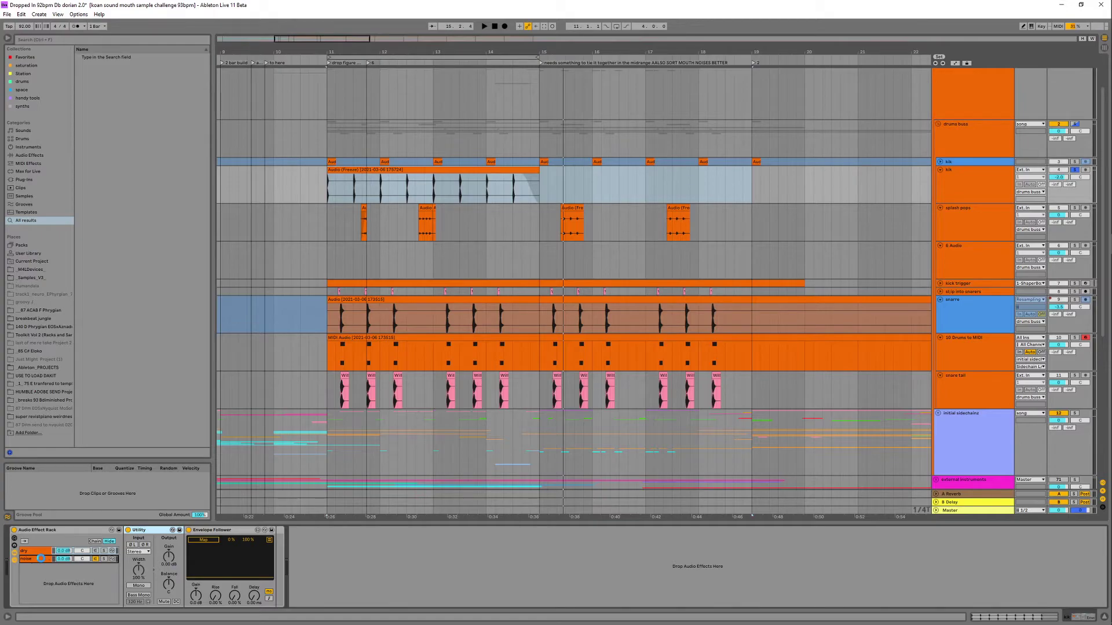
pyautogui.press('Delete')
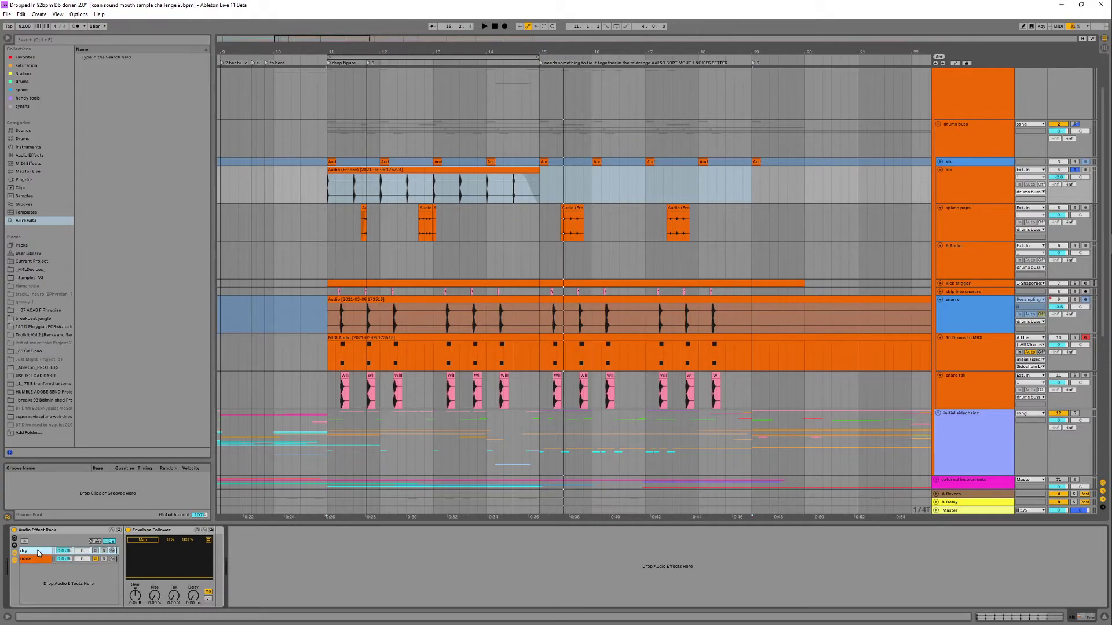
# - Map the dry chain's Envelope Follower to the Gain of the noise chain's Utility and play the result
pyautogui.press('space')
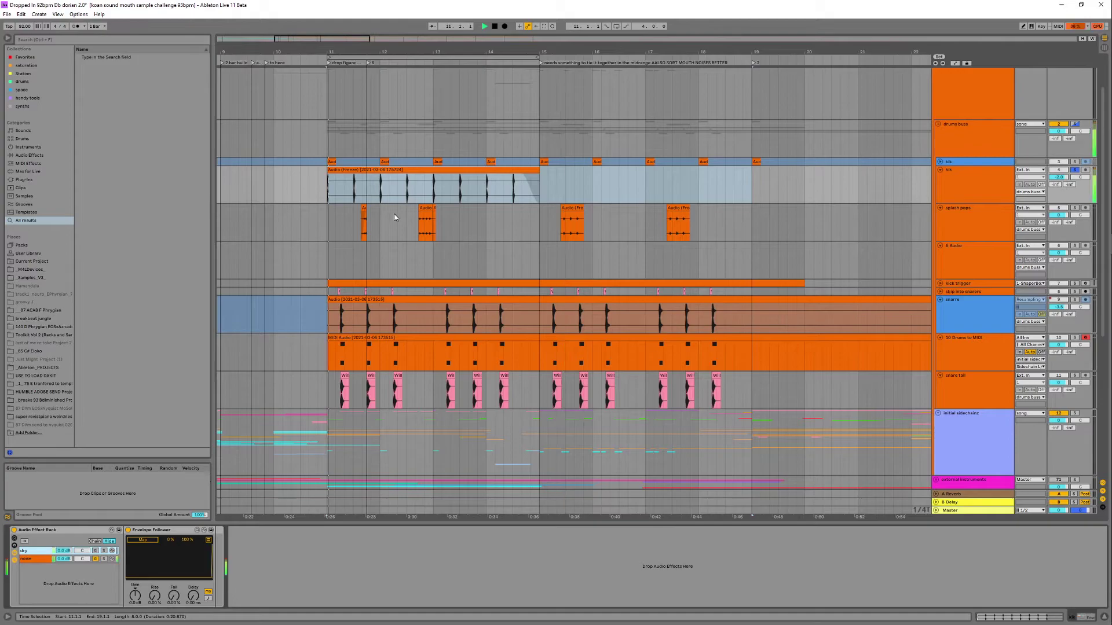
pyautogui.click(38, 561)
pyautogui.click(33, 552)
pyautogui.click(152, 540)
pyautogui.click(43, 560)
pyautogui.moveTo(170, 556); pyautogui.dragTo(172, 559)
pyautogui.press('space')
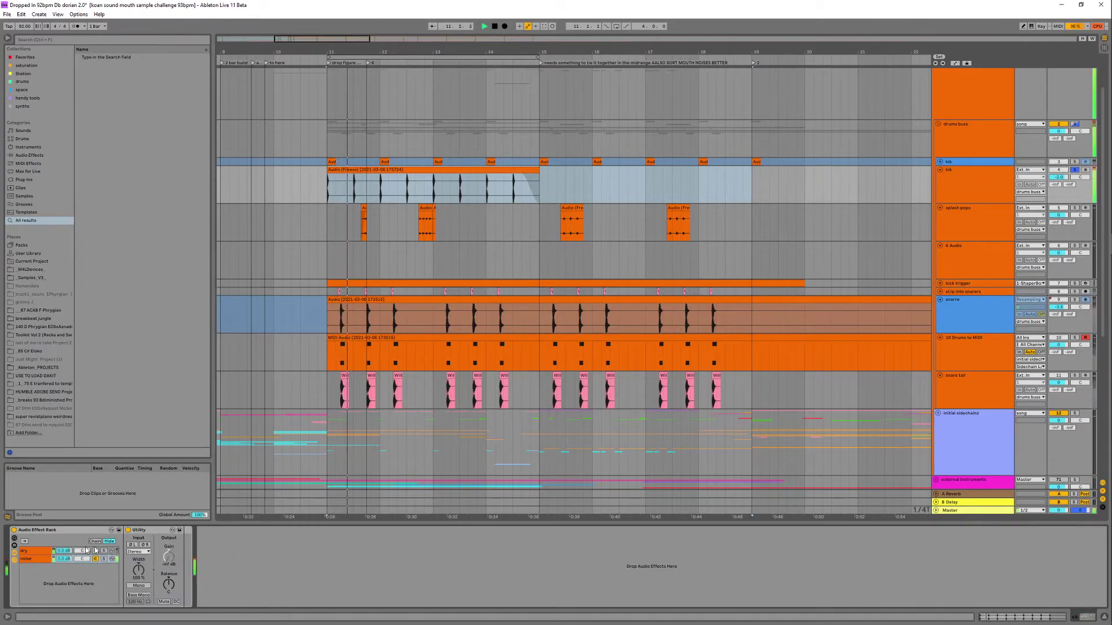
# - Lower the Envelope Follower's maximum mapping amount and set its Fall to 100 % and Rise to about 4.7 %
pyautogui.click(33, 550)
pyautogui.moveTo(185, 546); pyautogui.dragTo(191, 541)
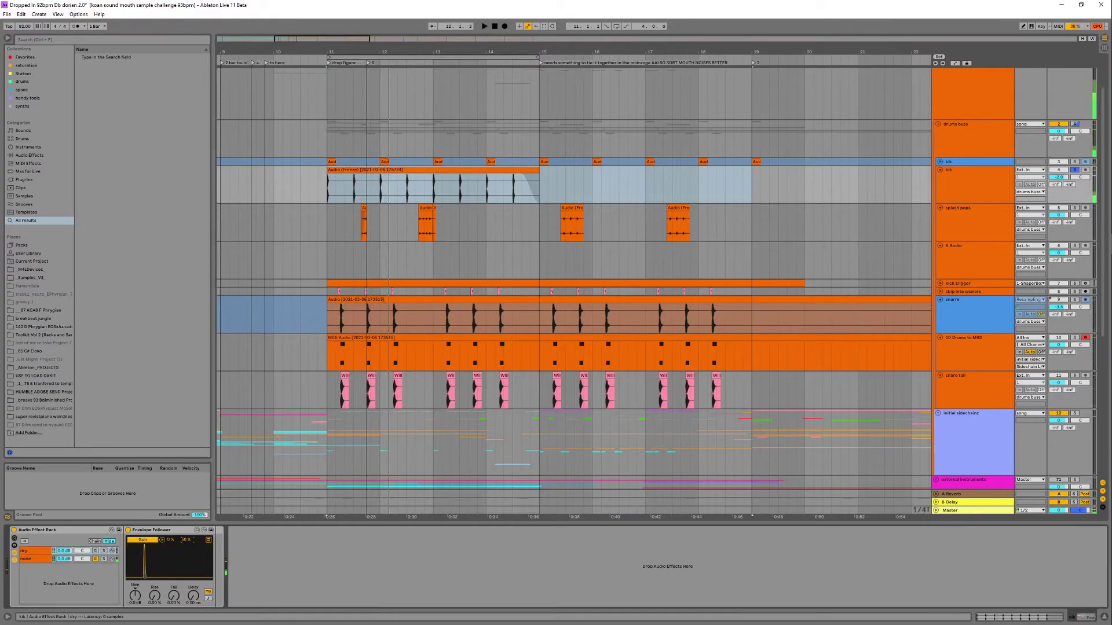
pyautogui.press('space')
pyautogui.moveTo(172, 598); pyautogui.dragTo(172, 538)
pyautogui.press('space')
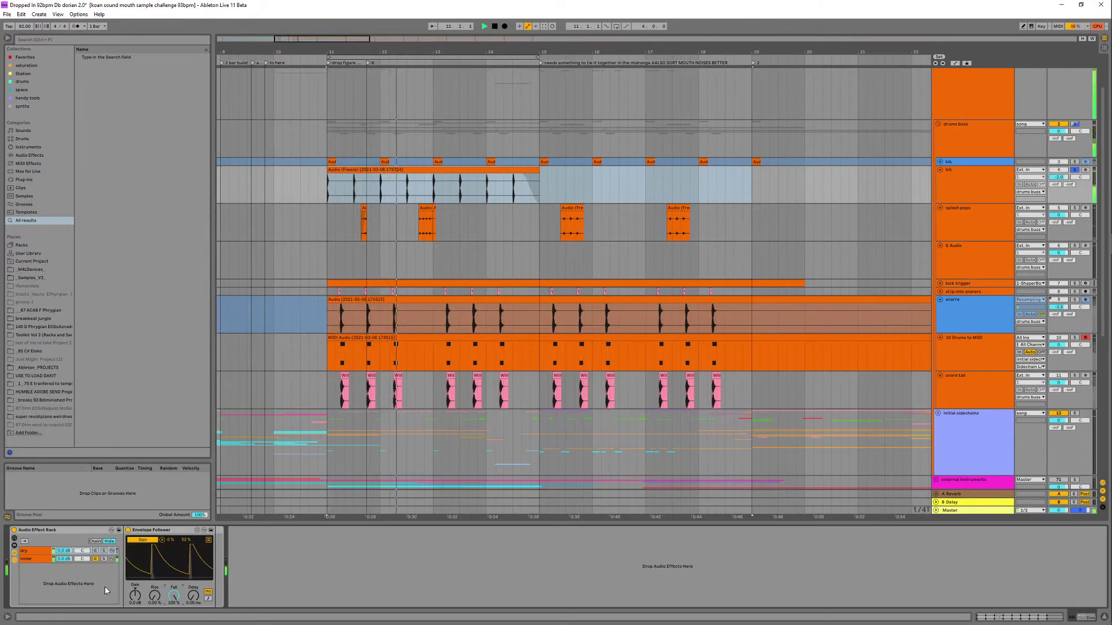
pyautogui.moveTo(153, 598); pyautogui.dragTo(154, 605)
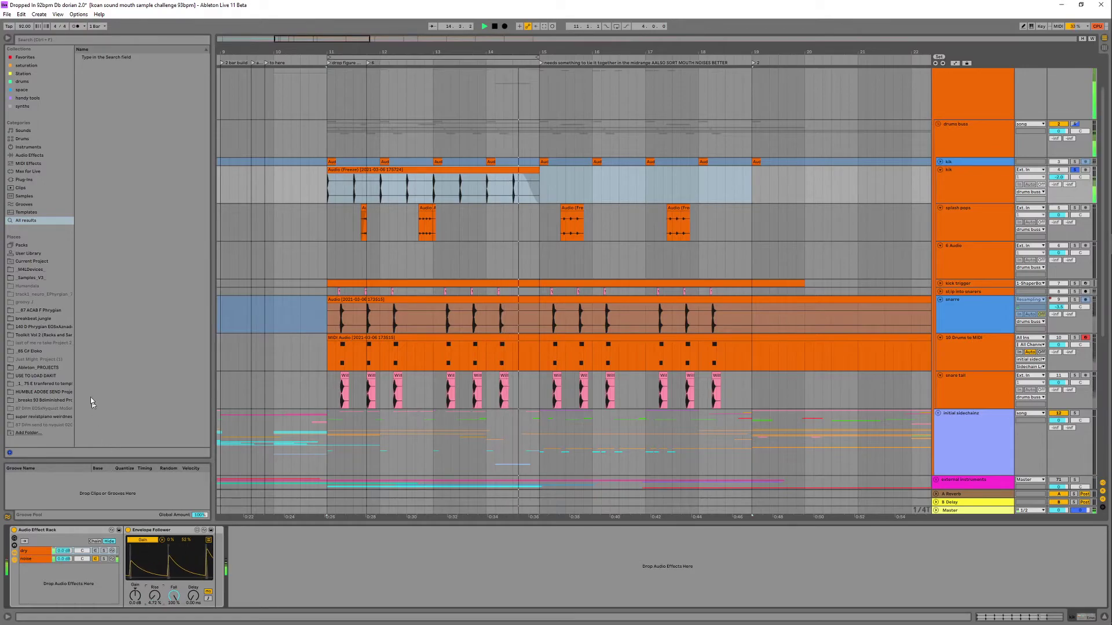
# - Add ValhallaShimmer from the space collection to the noise chain, placed before the Utility
pyautogui.click(28, 98)
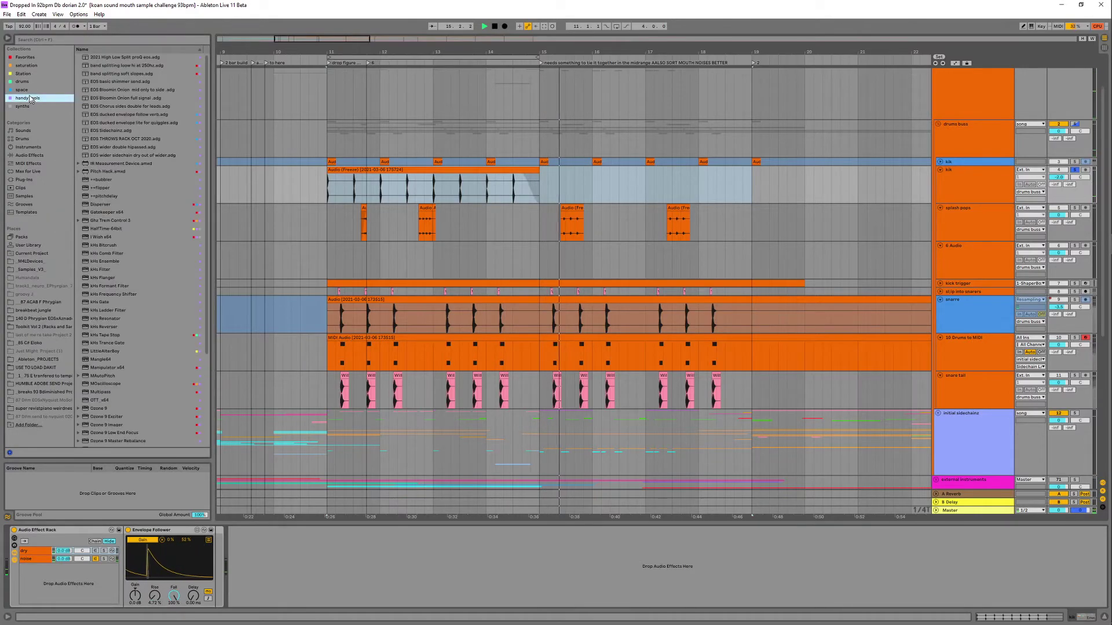
pyautogui.click(21, 90)
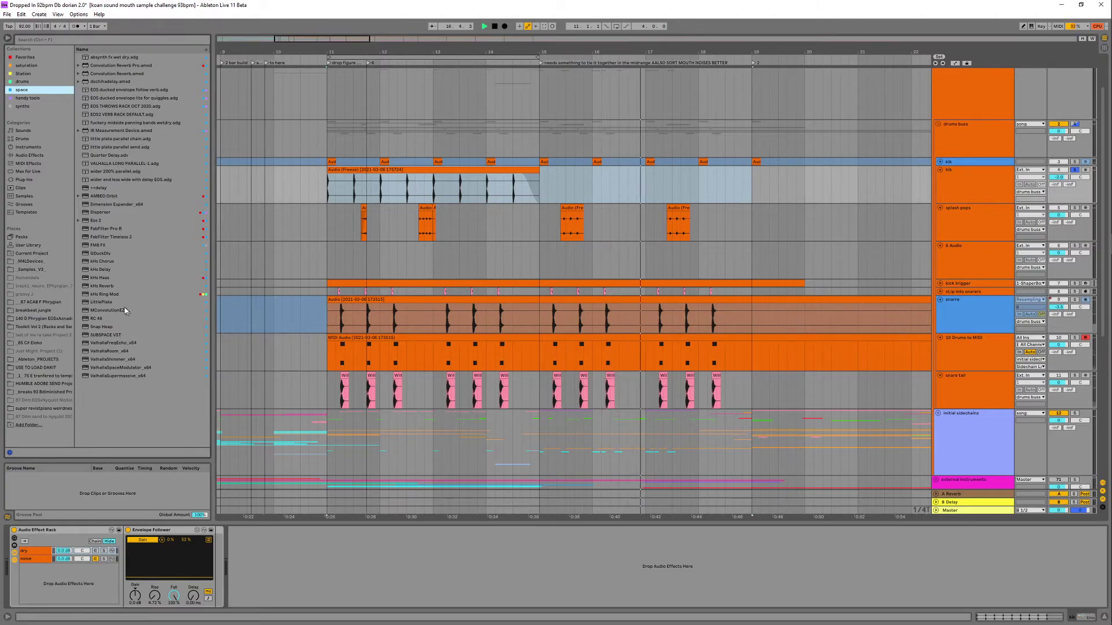
pyautogui.moveTo(114, 359); pyautogui.dragTo(40, 560)
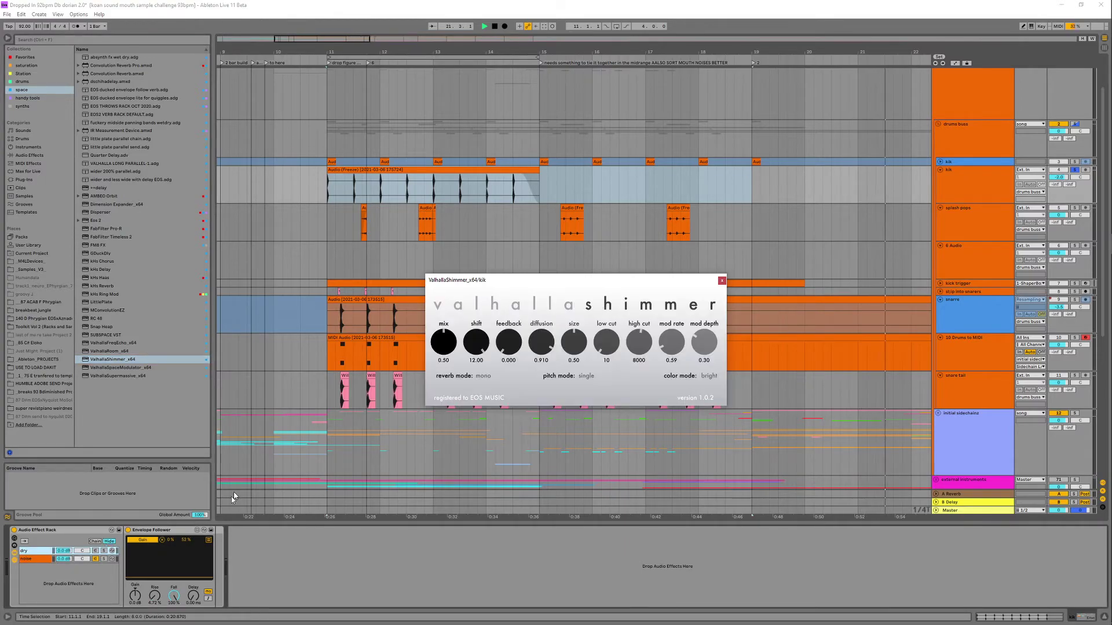
pyautogui.click(36, 560)
pyautogui.moveTo(221, 531); pyautogui.dragTo(136, 536)
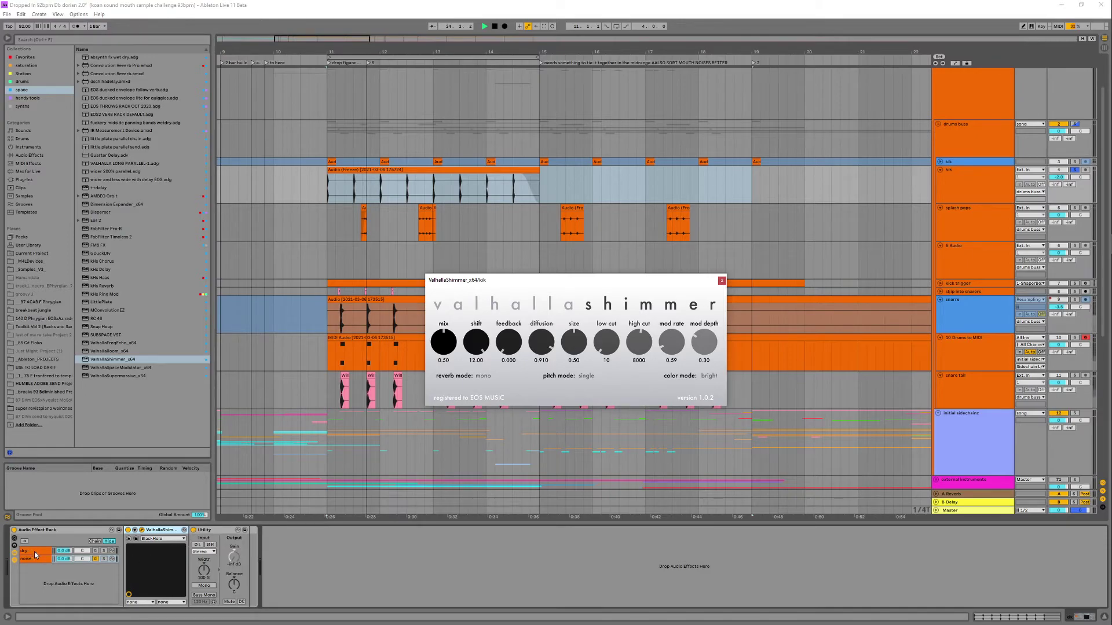
# - Bypass the Utility and set ValhallaShimmer's reverb mode to bigStereo while playing the frozen kick clip
pyautogui.click(194, 530)
pyautogui.press('space')
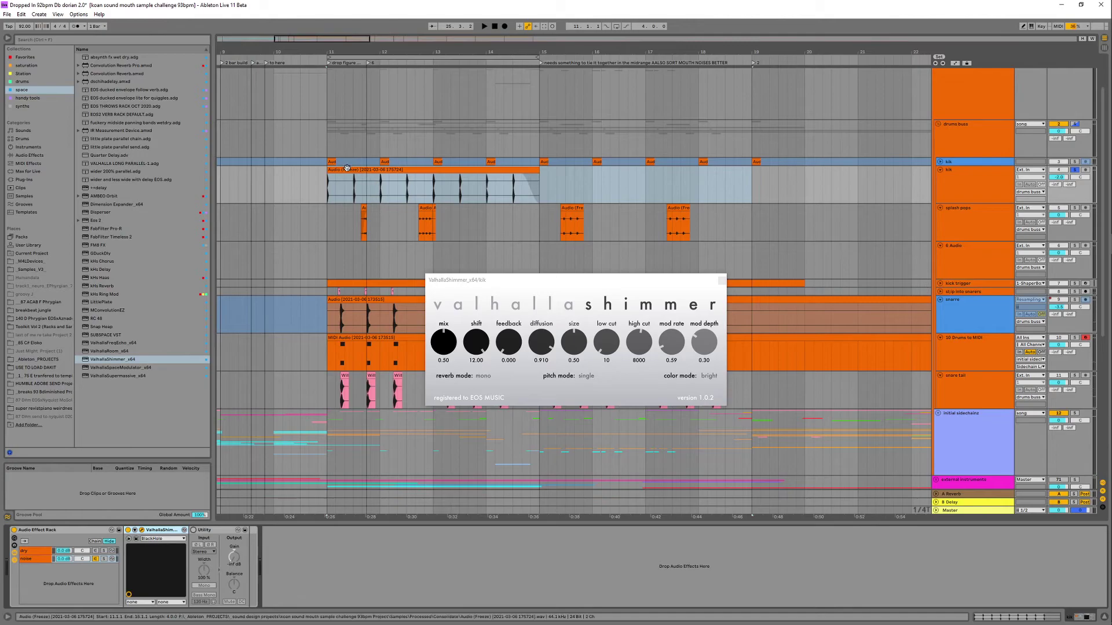
pyautogui.click(370, 169)
pyautogui.press('space')
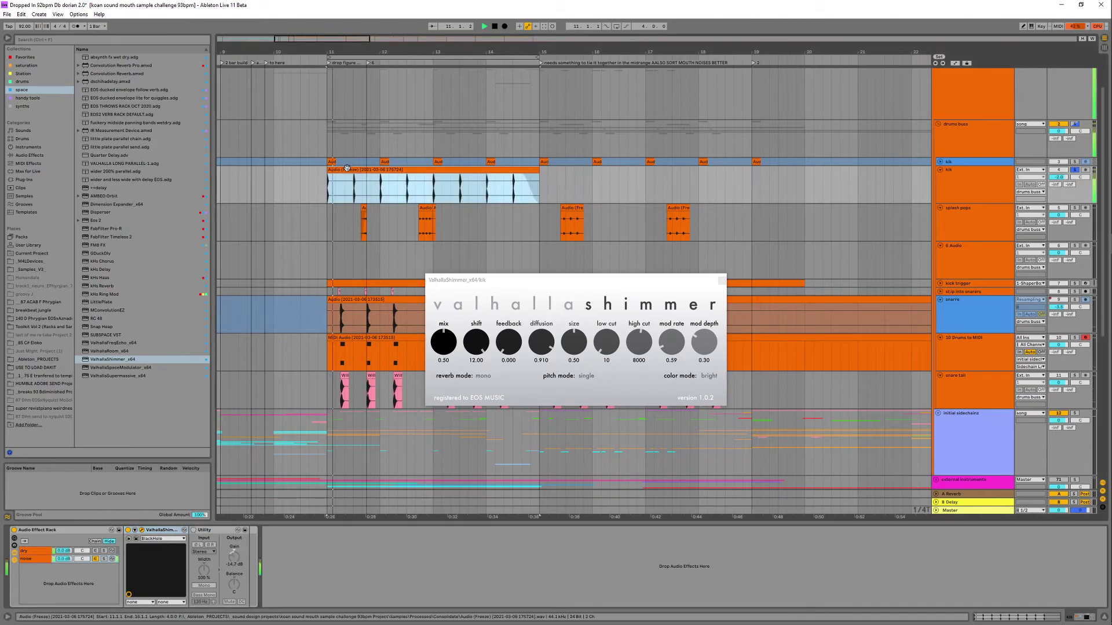
pyautogui.click(482, 376)
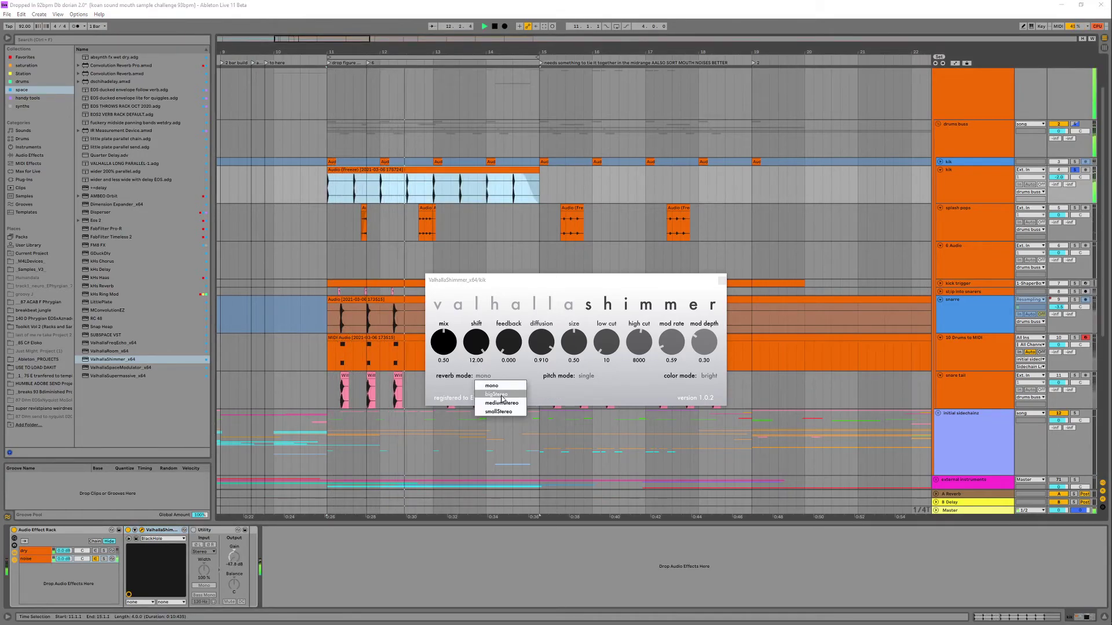
pyautogui.click(495, 395)
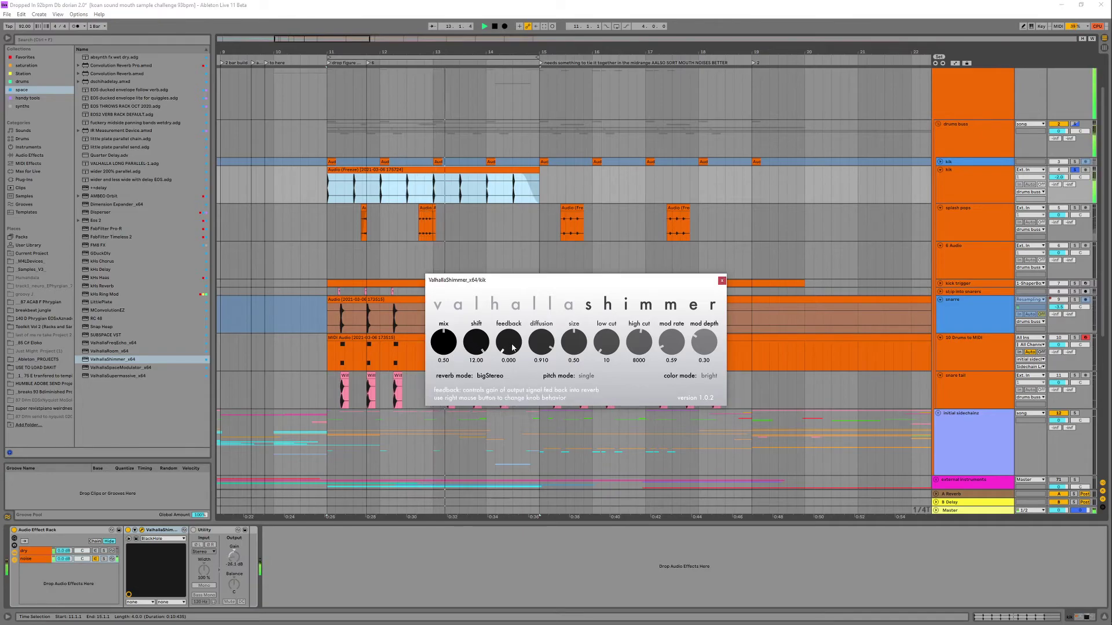
# - Set ValhallaShimmer's diffusion to 0.990, size to 0.94 and low cut to 680 during playback
pyautogui.moveTo(543, 346); pyautogui.dragTo(551, 284)
pyautogui.moveTo(580, 351); pyautogui.dragTo(568, 241)
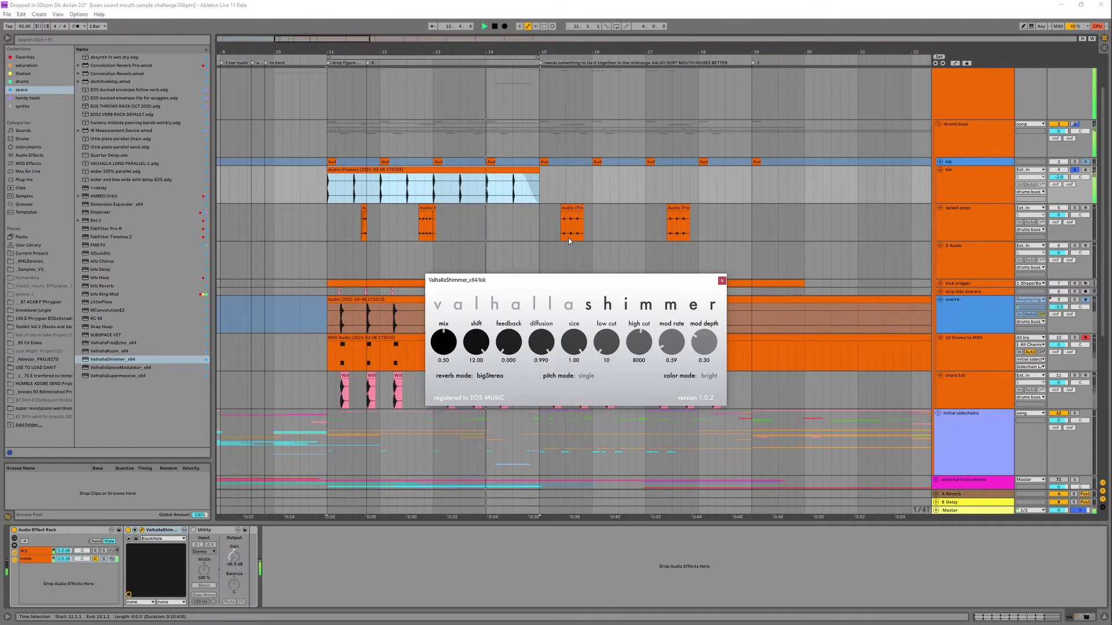
pyautogui.moveTo(604, 349); pyautogui.dragTo(601, 309)
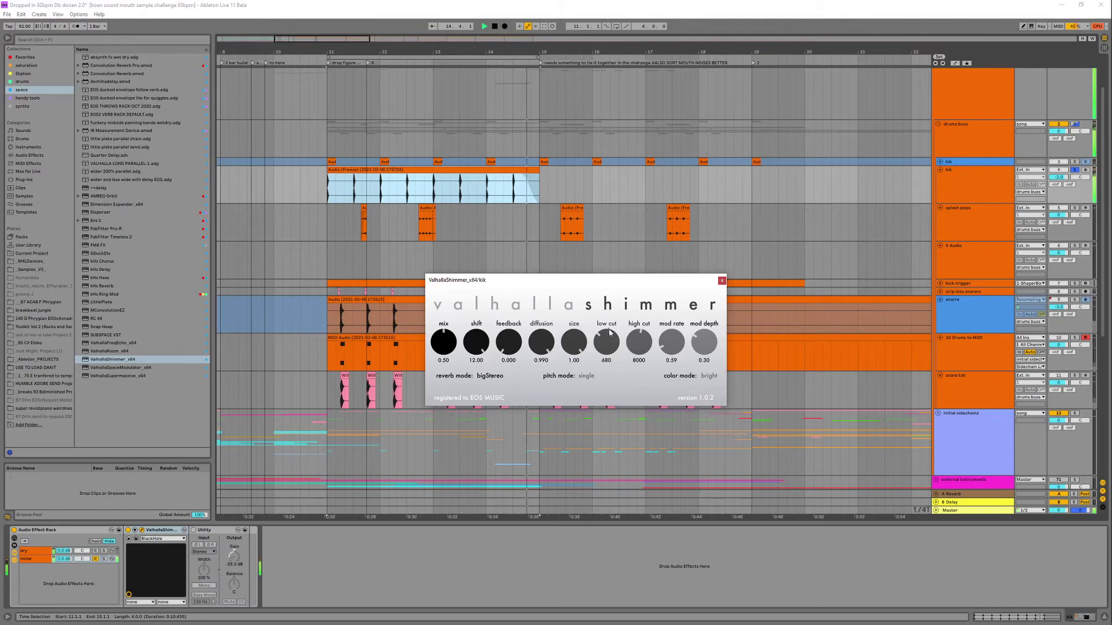
pyautogui.moveTo(569, 345); pyautogui.dragTo(545, 350)
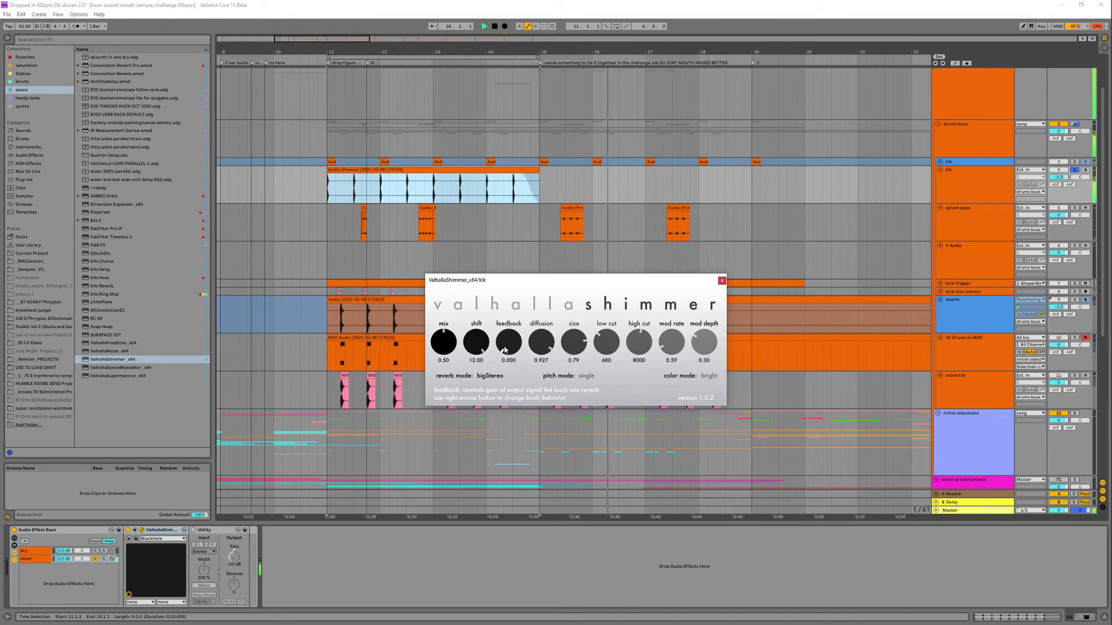
pyautogui.press('space')
pyautogui.press('space')
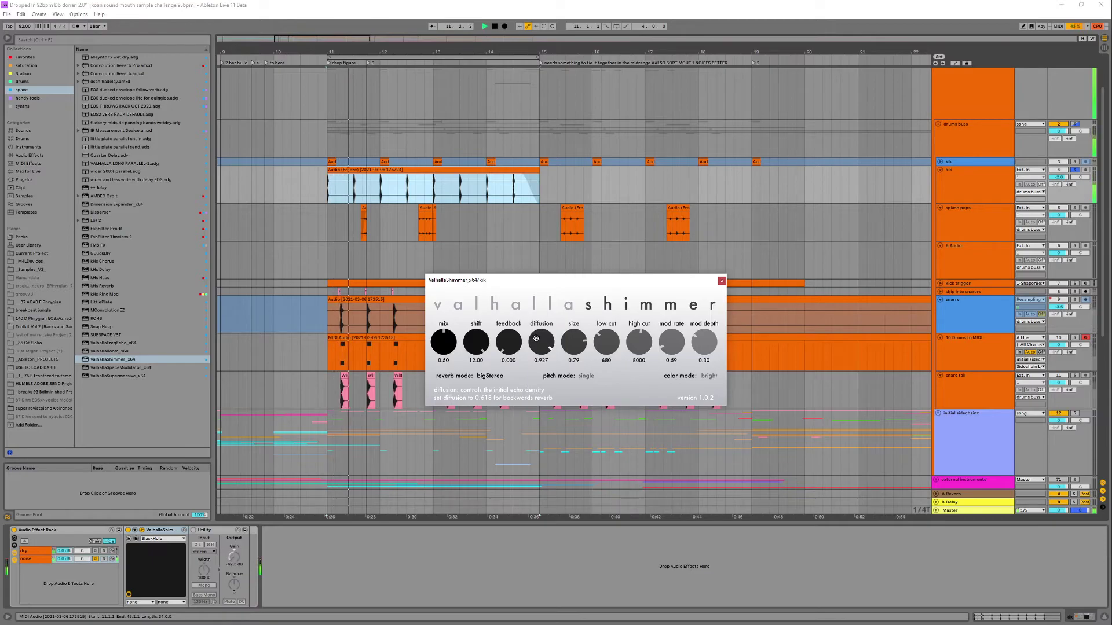
pyautogui.moveTo(530, 346); pyautogui.dragTo(573, 324)
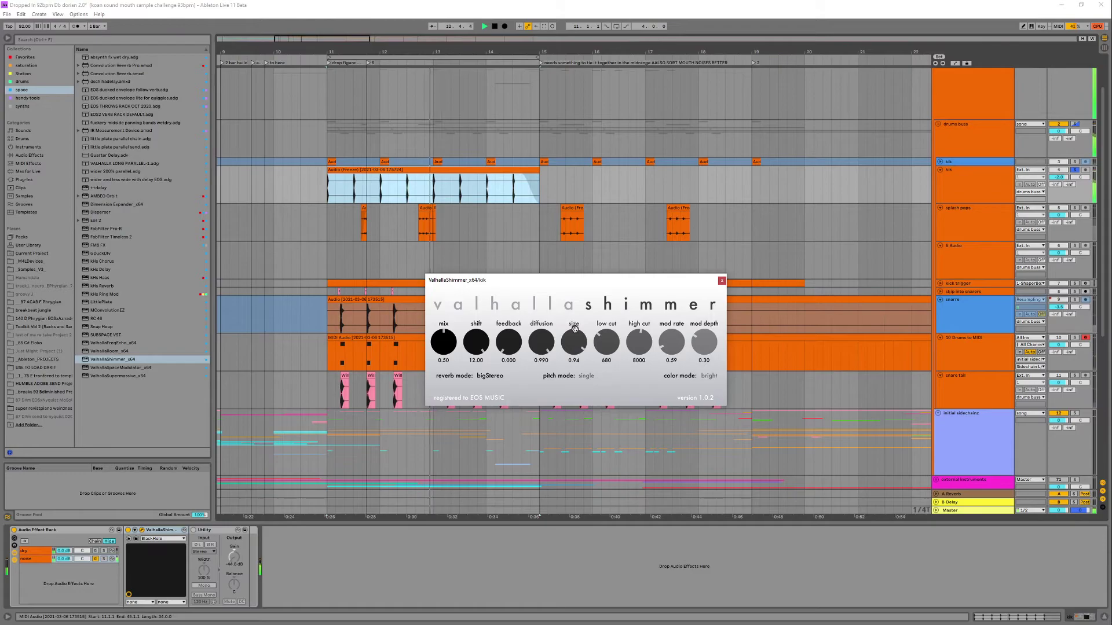
# - Re-enable the noise chain's Utility and audition the envelope-controlled reverb from the start of the drop
pyautogui.click(439, 198)
pyautogui.press('space')
pyautogui.click(192, 530)
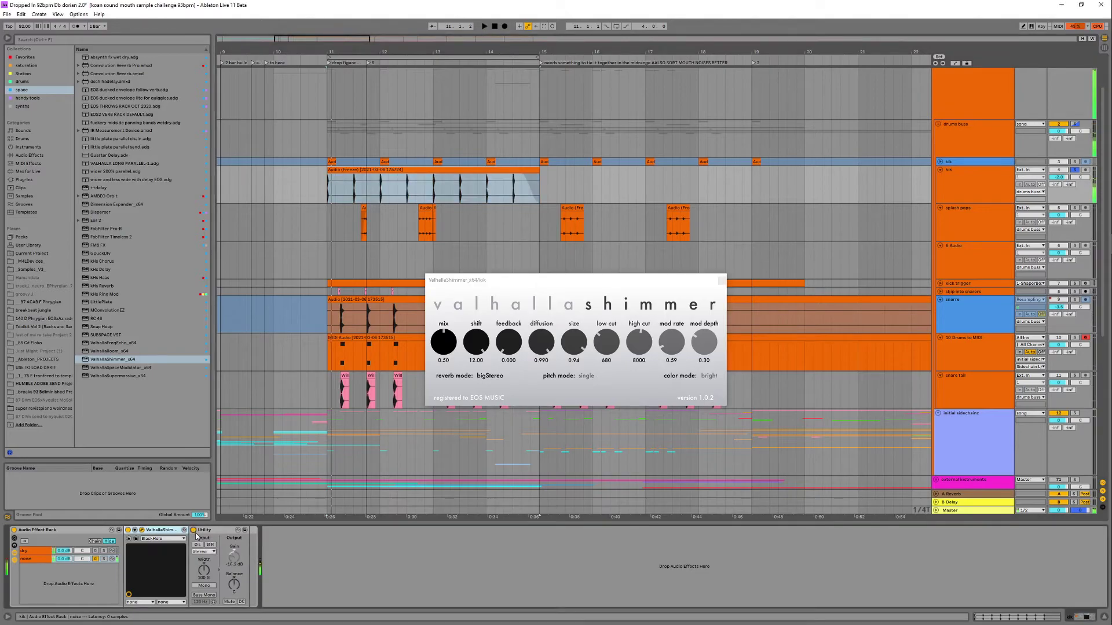
pyautogui.press('space')
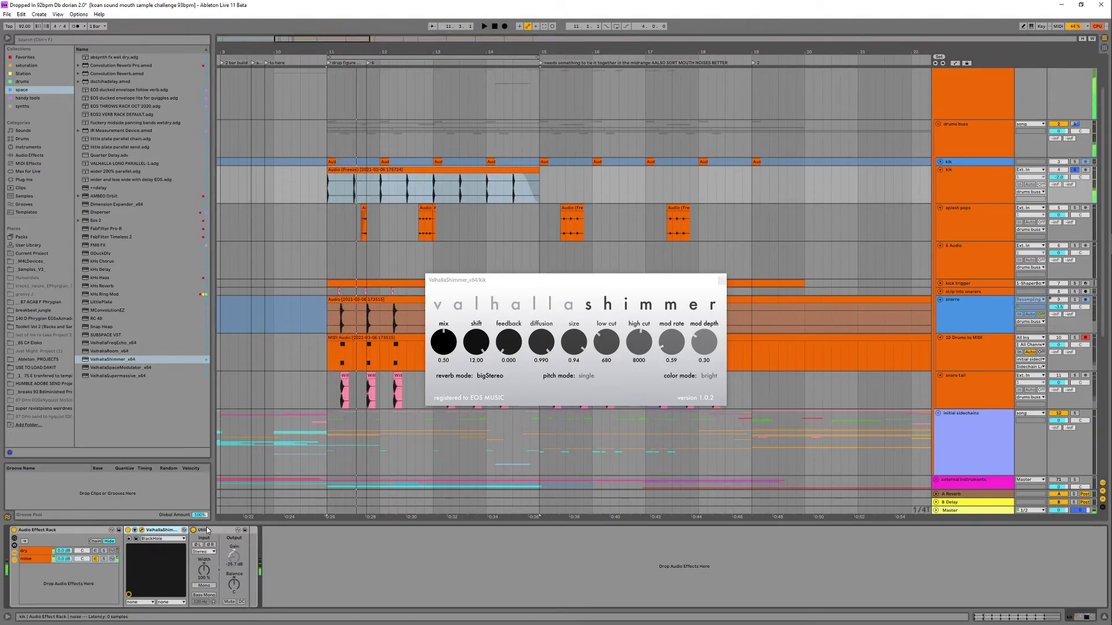
pyautogui.press('space')
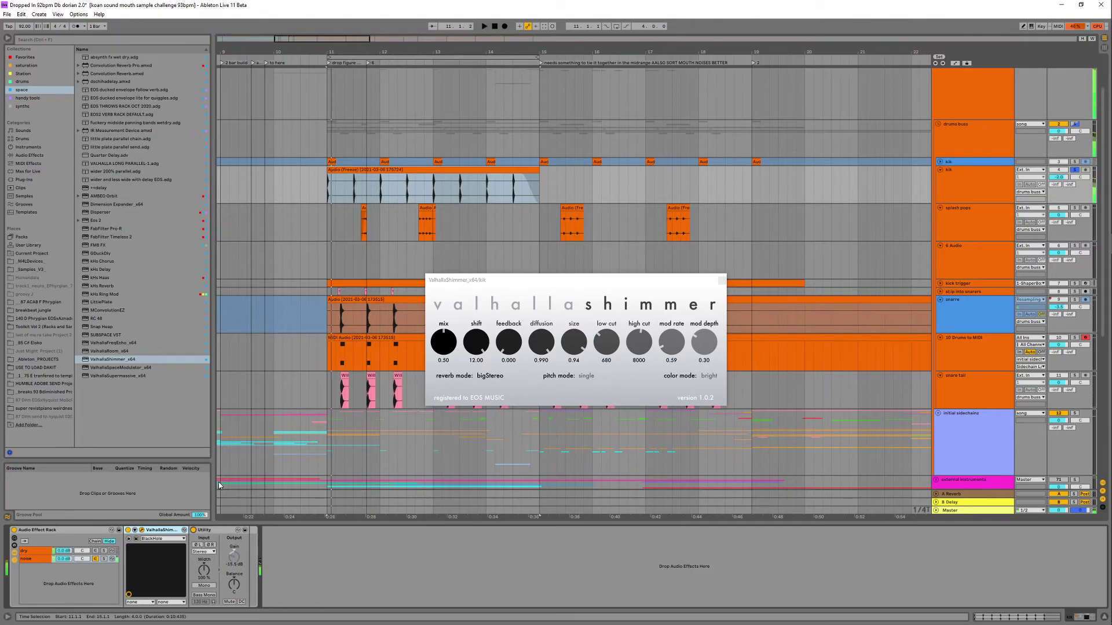
pyautogui.press('space')
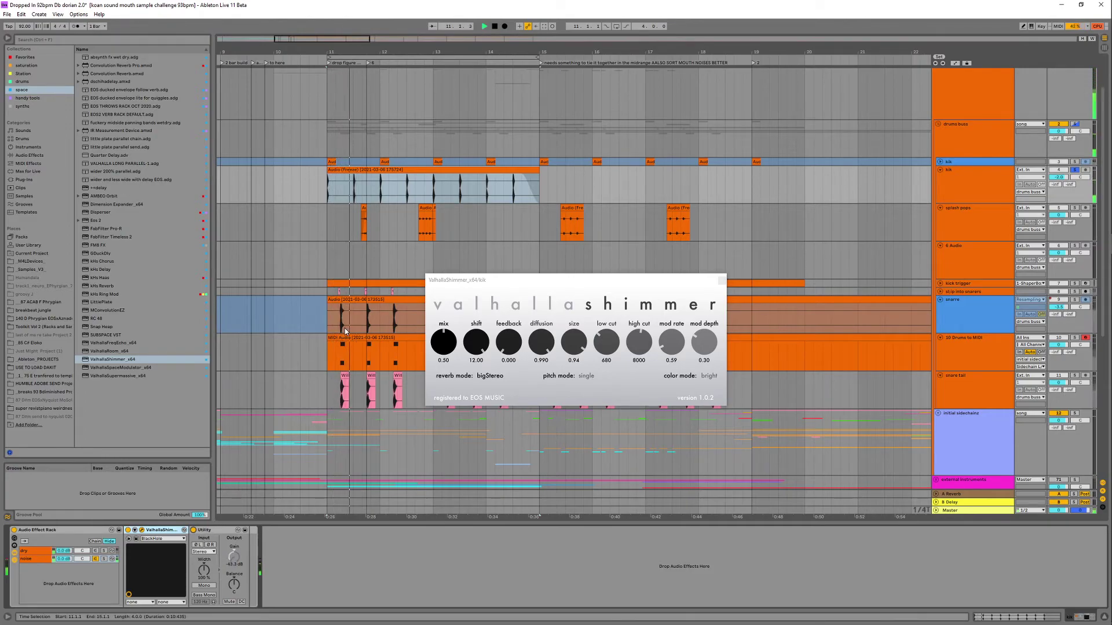
# - Show the rack's macro controls and map the dry chain's Envelope Follower Gain to Macro 1
pyautogui.click(16, 539)
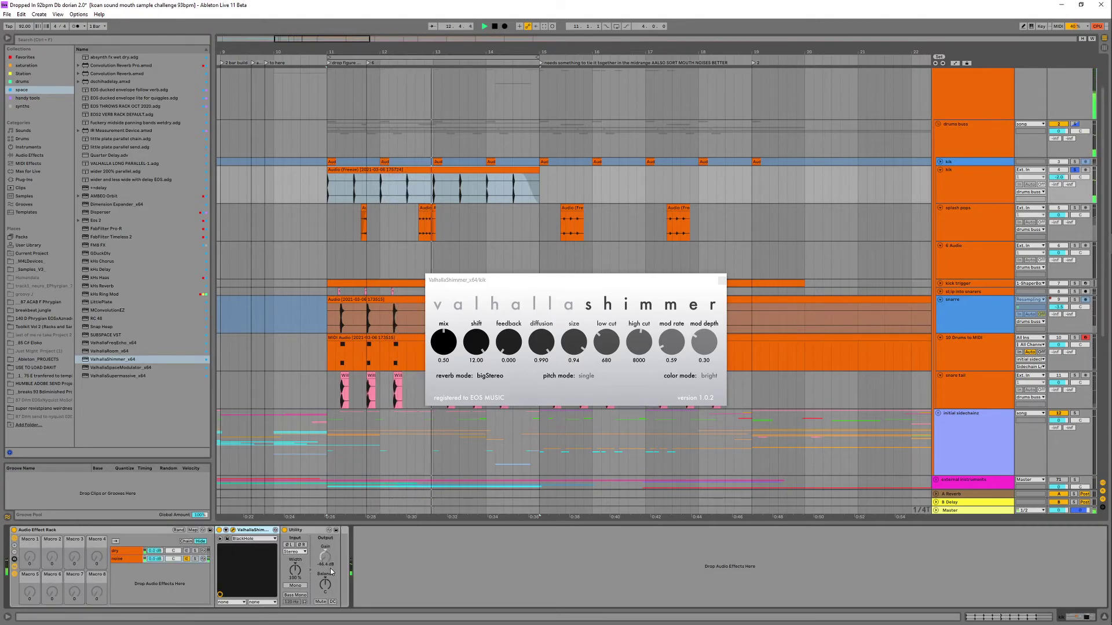
pyautogui.click(126, 551)
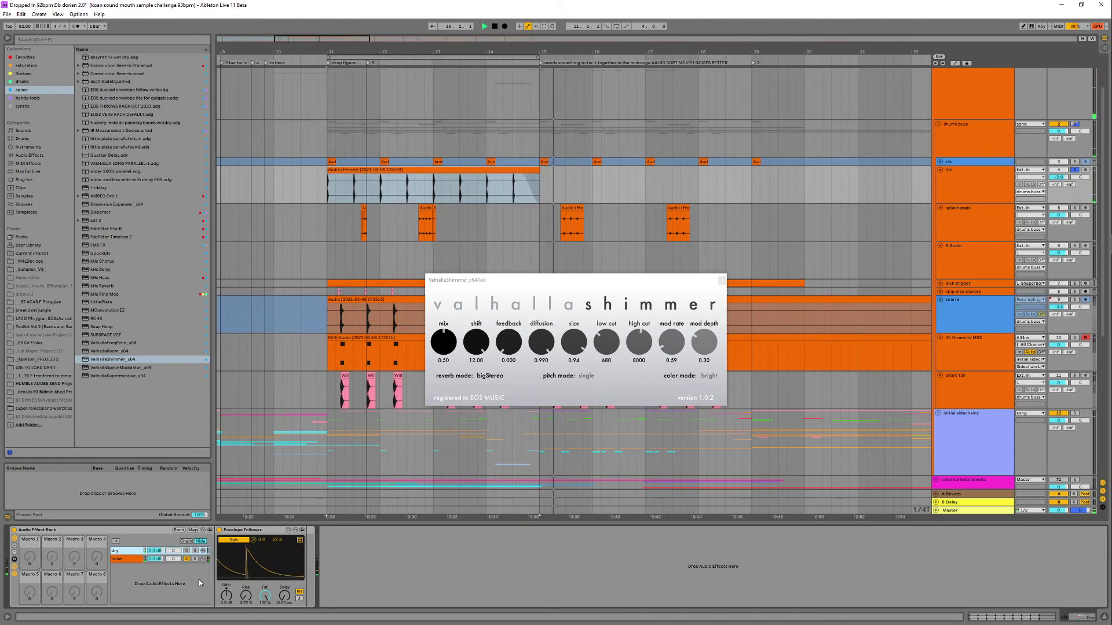
pyautogui.rightClick(230, 599)
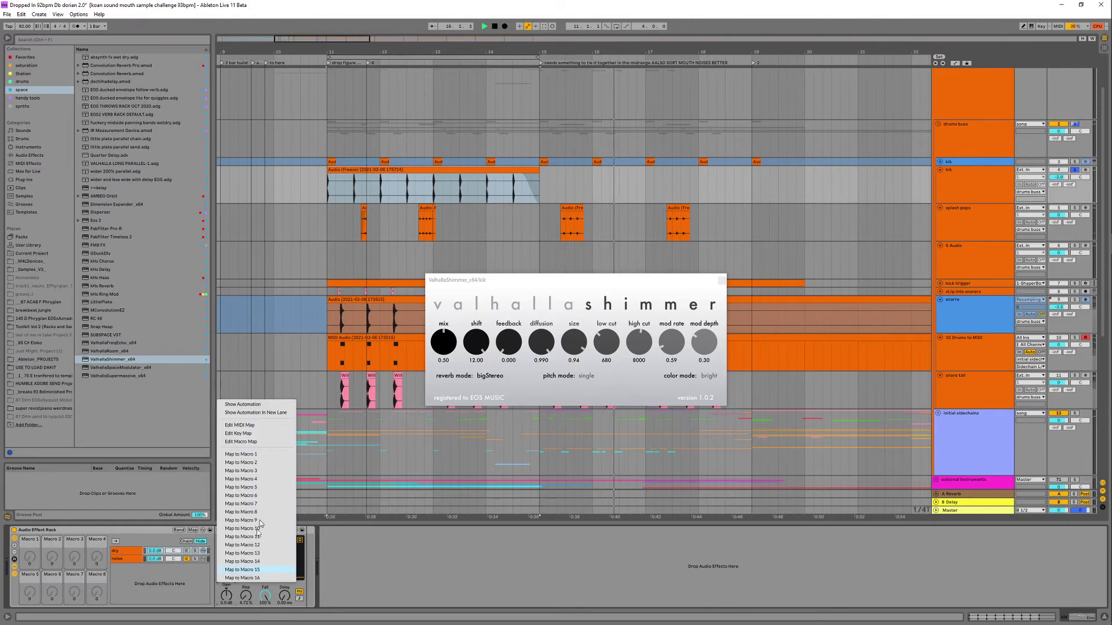
pyautogui.click(269, 454)
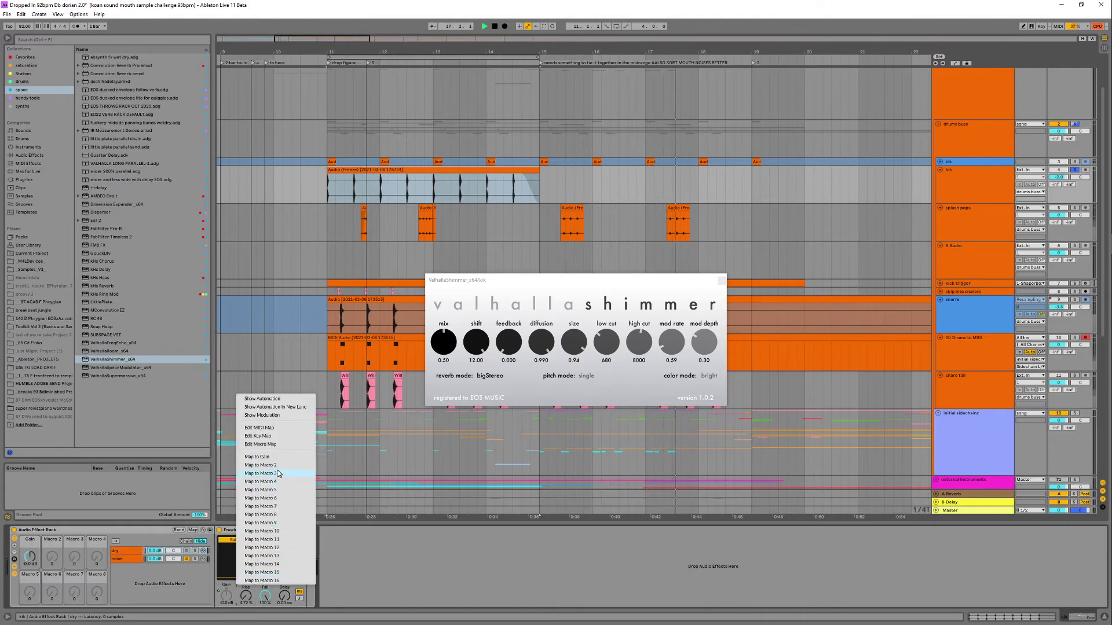
# - Map the Envelope Follower's Rise, Fall and Delay to Macros 2, 3 and 4, and try the Delay macro during playback
pyautogui.click(260, 465)
pyautogui.rightClick(265, 595)
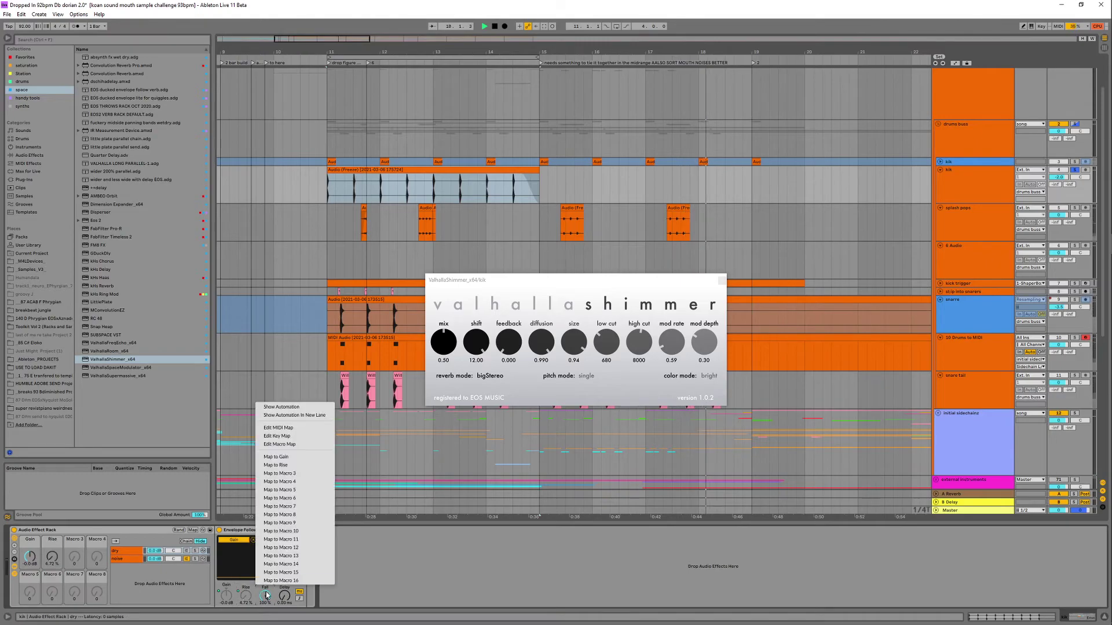
pyautogui.click(287, 475)
pyautogui.rightClick(284, 595)
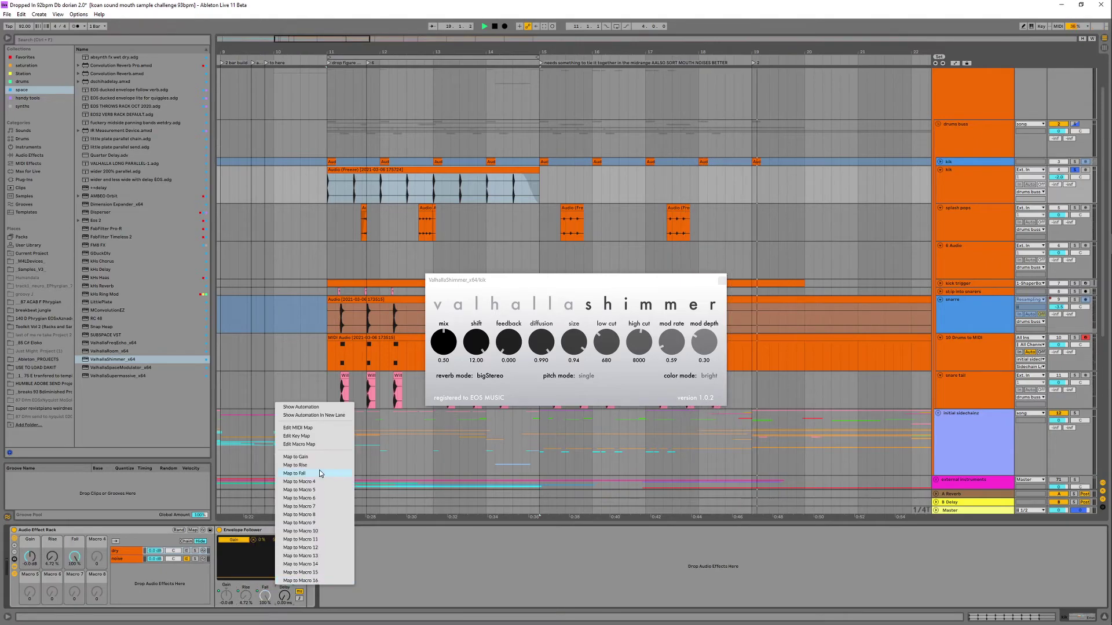
pyautogui.click(299, 482)
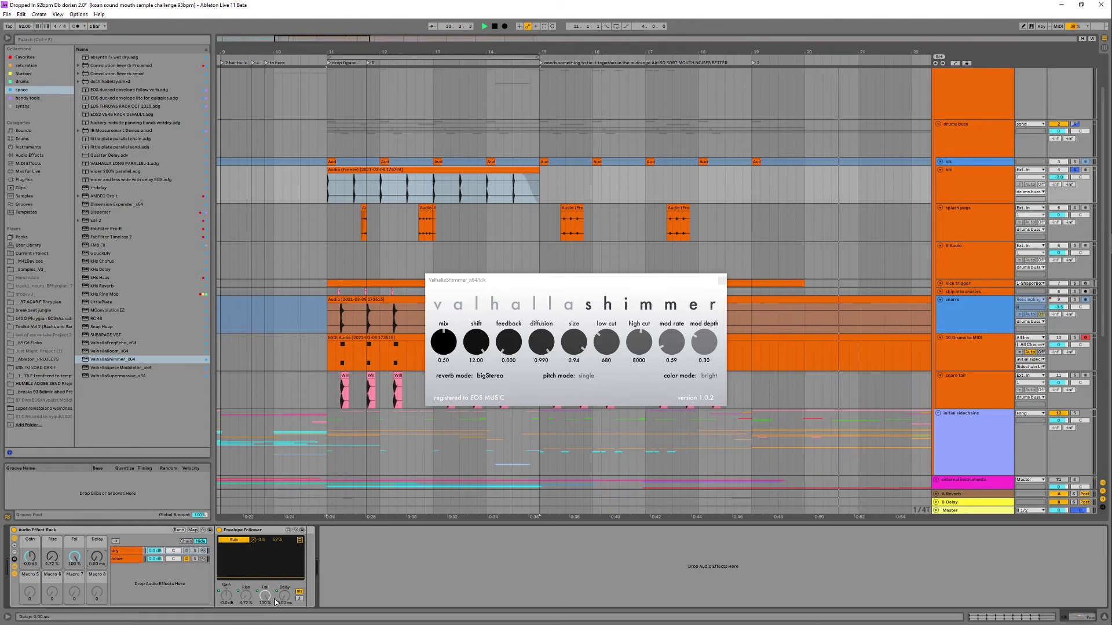
pyautogui.press('space')
pyautogui.moveTo(96, 560)
pyautogui.mouseDown()
pyautogui.moveTo(96, 536)
pyautogui.moveTo(97, 562)
pyautogui.mouseUp()
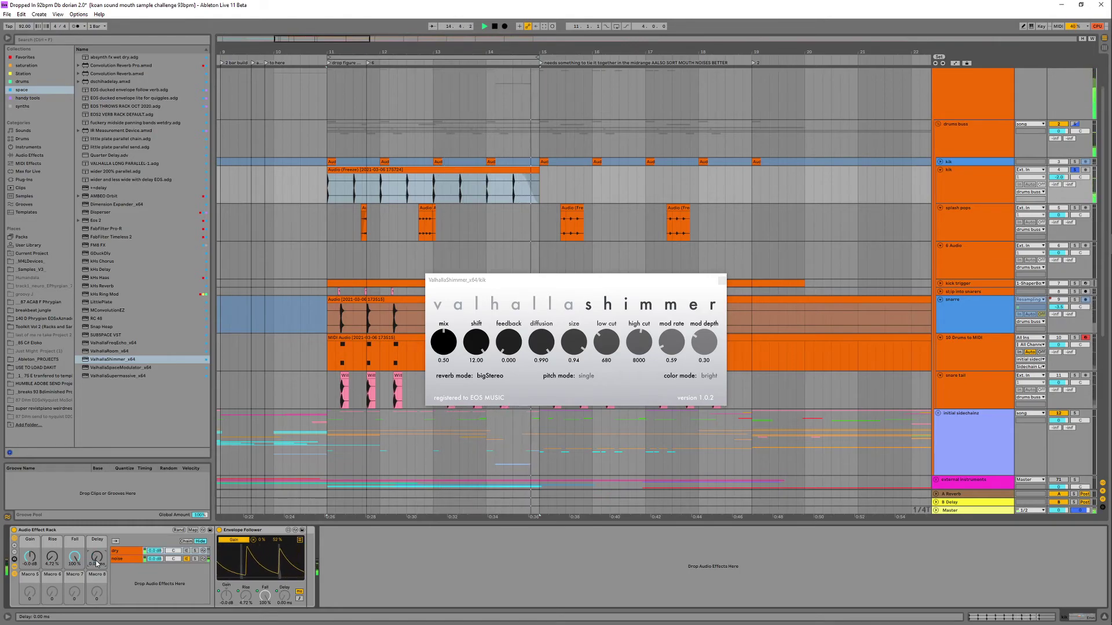
# - Add an EQ Eight between ValhallaShimmer and Utility in the noise chain and raise its low-cut frequency
pyautogui.click(125, 561)
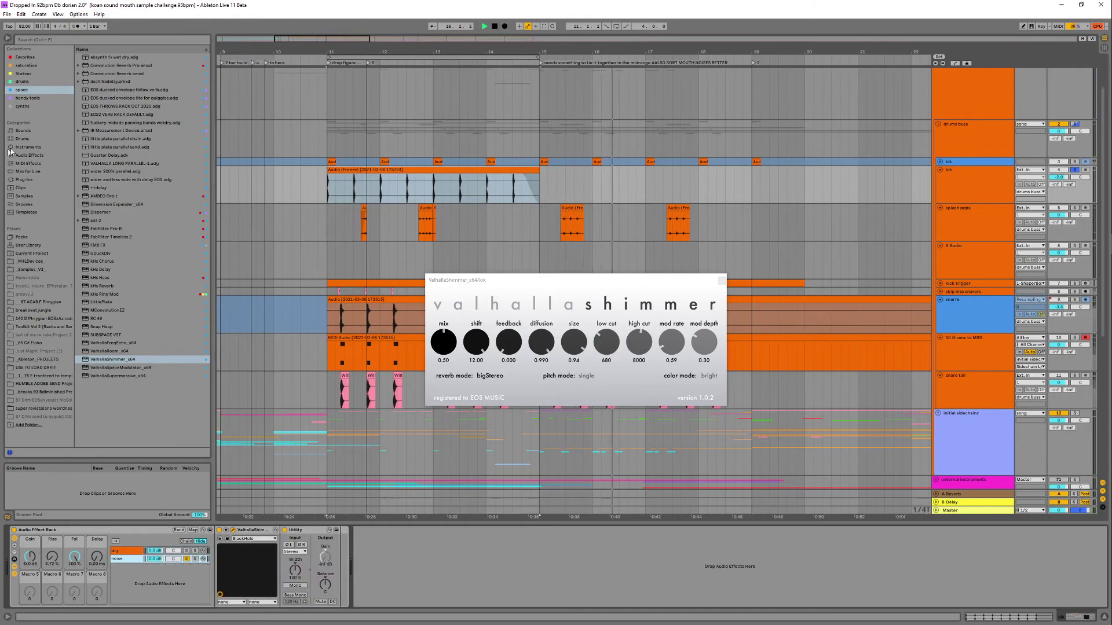
pyautogui.click(28, 155)
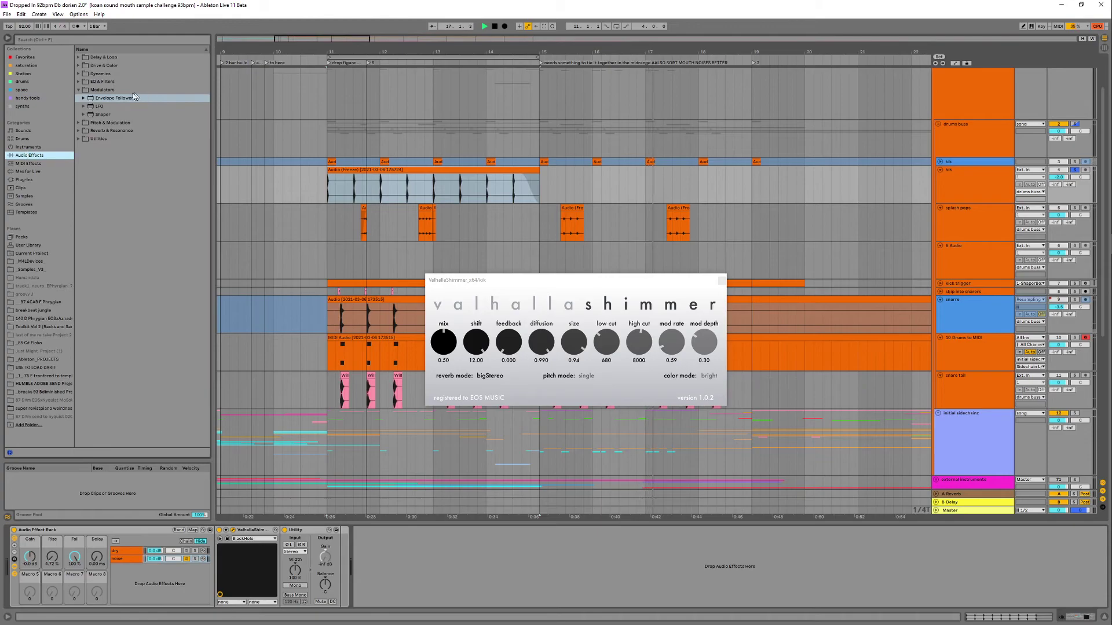
pyautogui.click(106, 81)
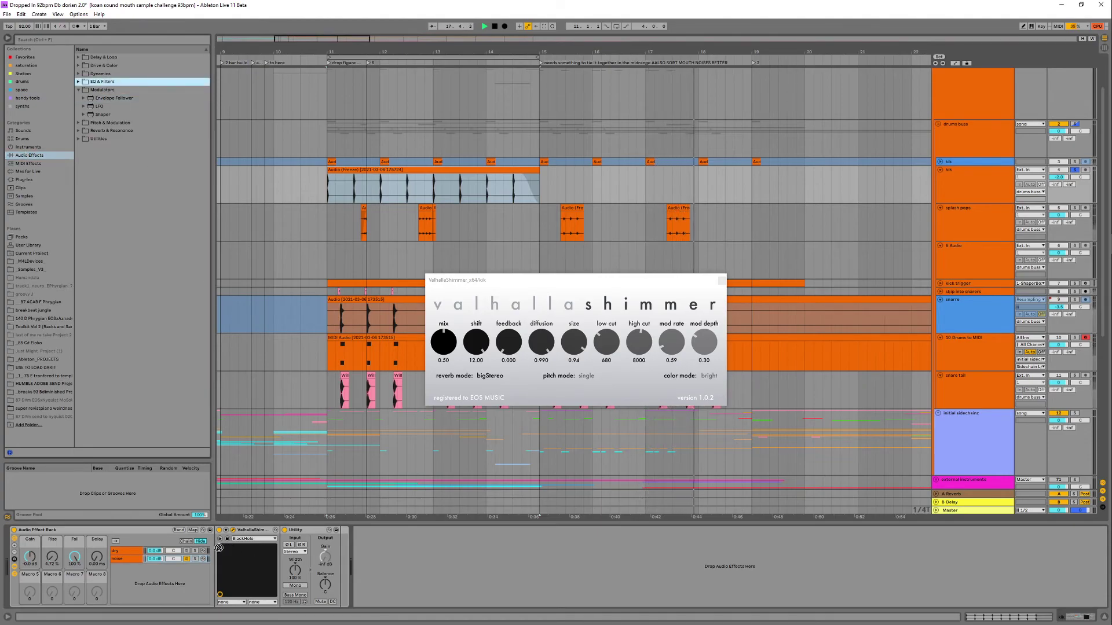
pyautogui.click(79, 81)
pyautogui.moveTo(104, 106); pyautogui.dragTo(289, 577)
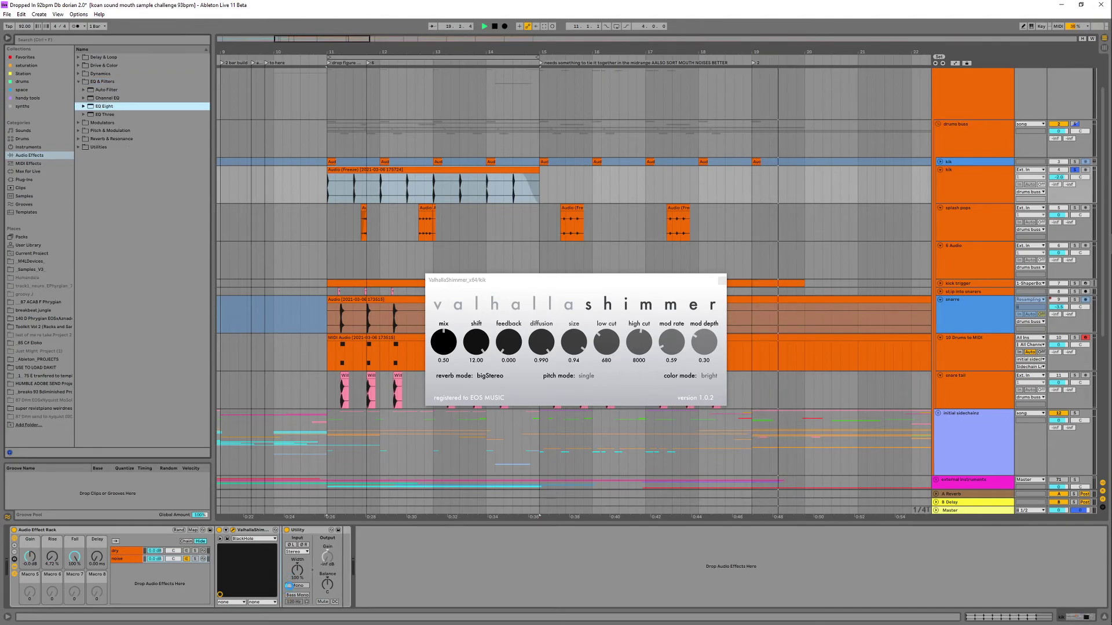
pyautogui.moveTo(278, 568); pyautogui.dragTo(278, 568)
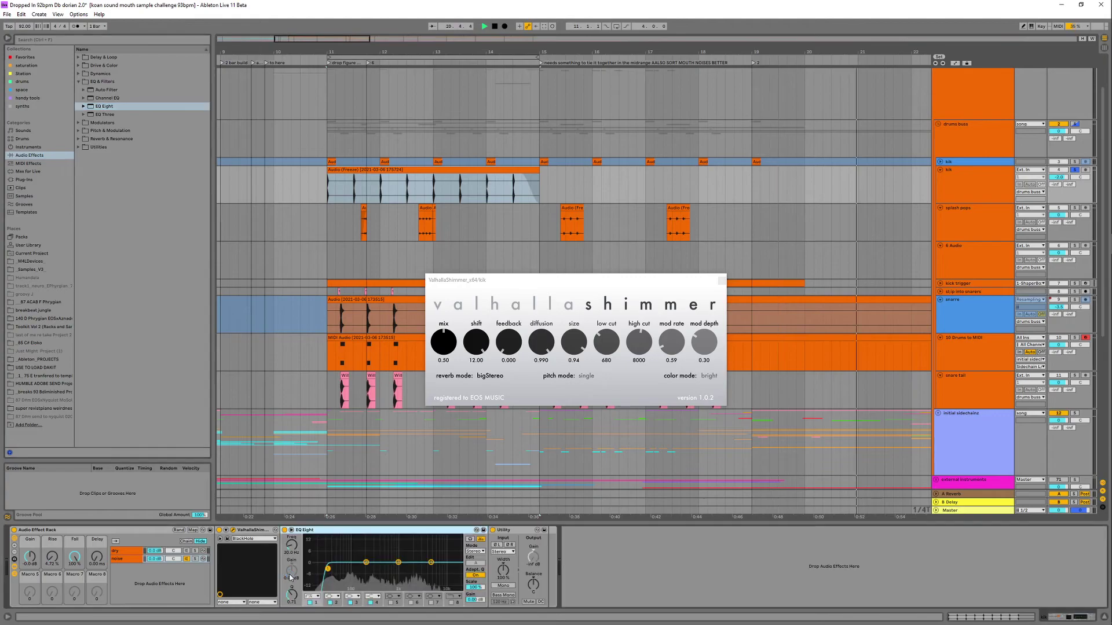
# - Set ValhallaShimmer's feedback to 0.300 during playback from the start of the drop and close the plug-in window
pyautogui.press('space')
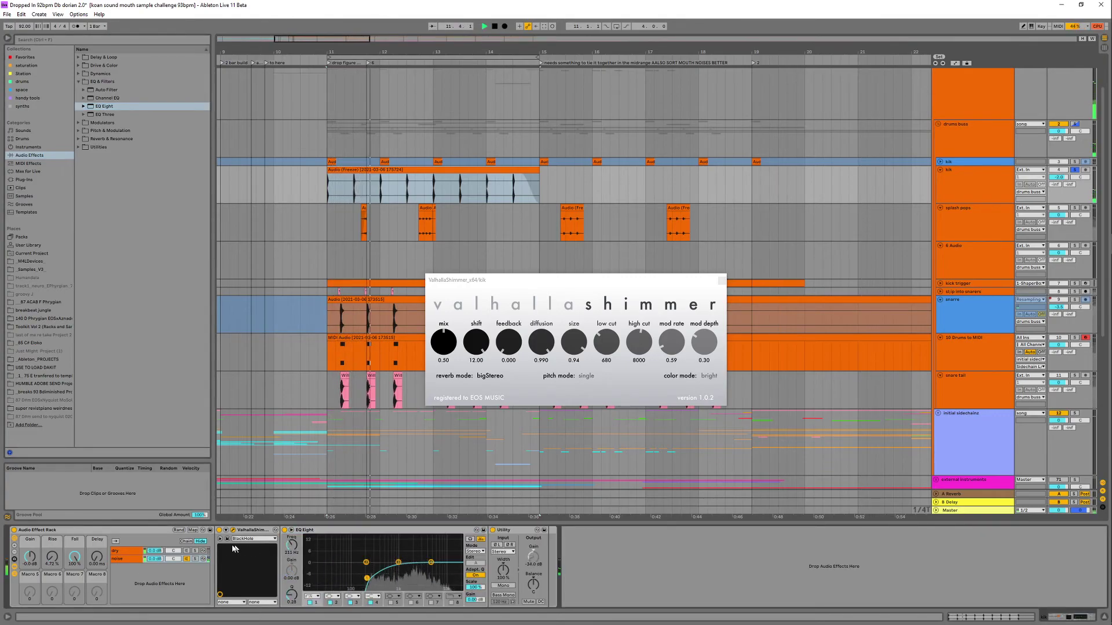
pyautogui.moveTo(508, 343); pyautogui.dragTo(505, 317)
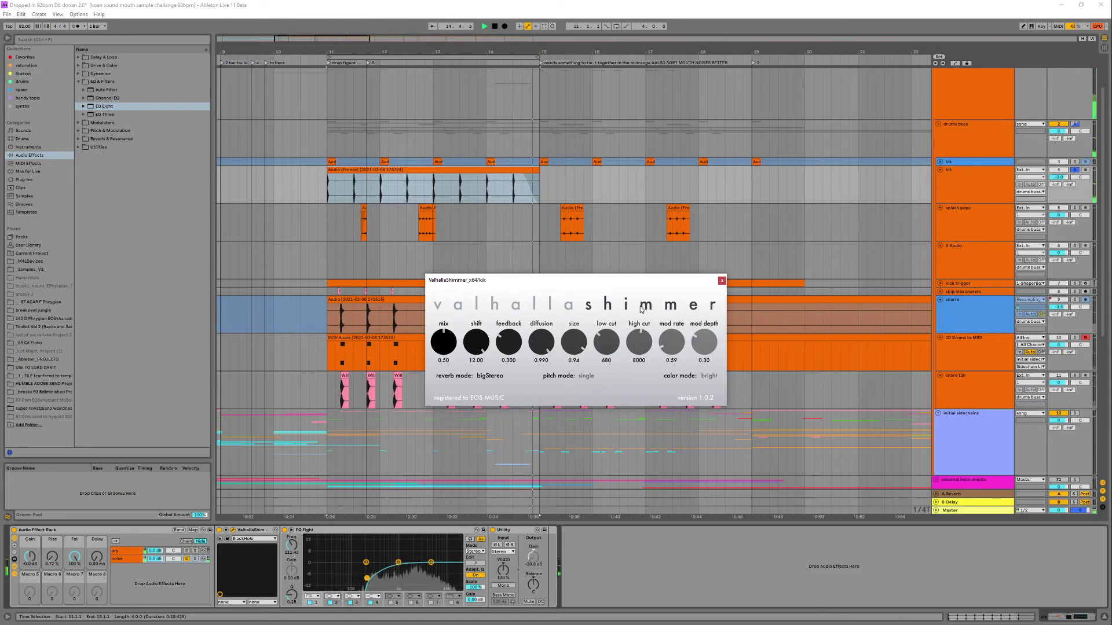
pyautogui.click(721, 281)
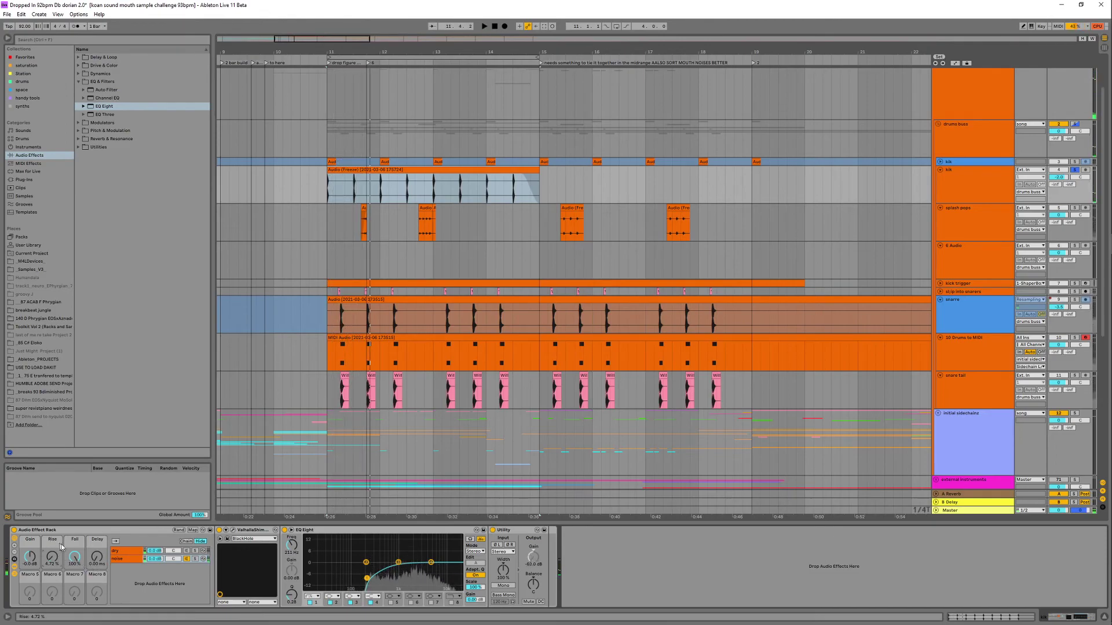
# - Show the dry chain's Envelope Follower and audition the kick with the Gain macro raised to 18 dB
pyautogui.click(127, 558)
pyautogui.press('space')
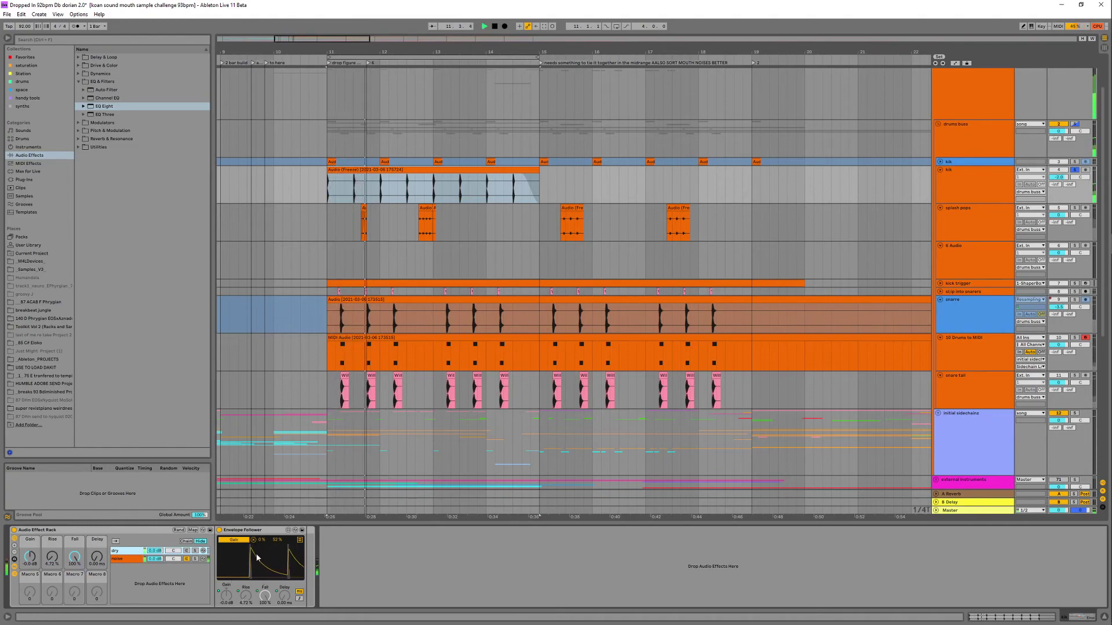
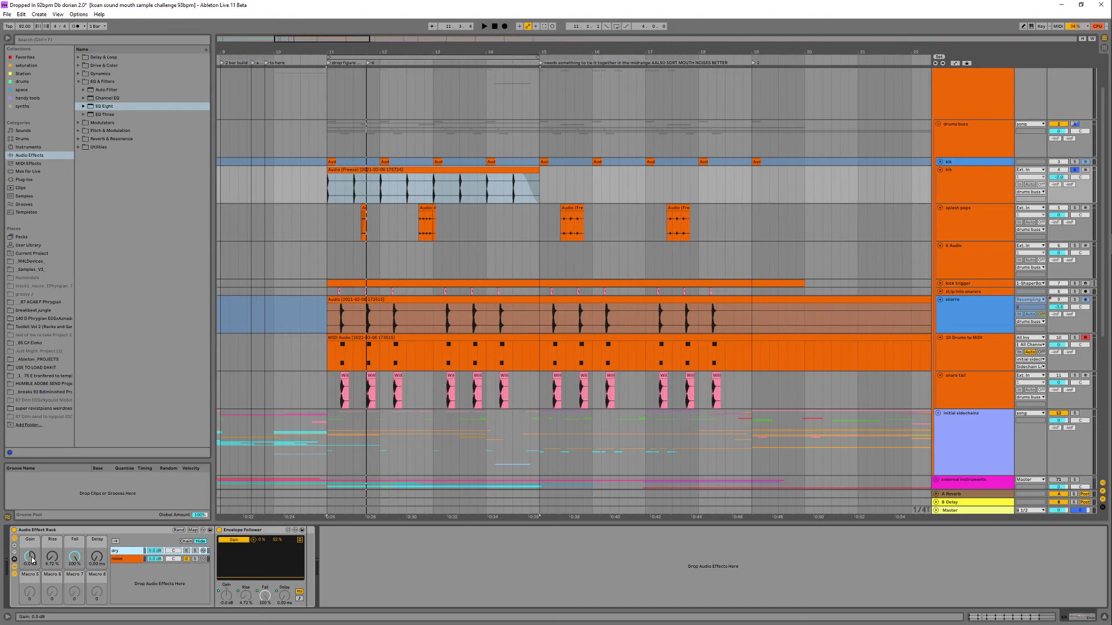
pyautogui.moveTo(32, 560); pyautogui.dragTo(32, 522)
pyautogui.press('space')
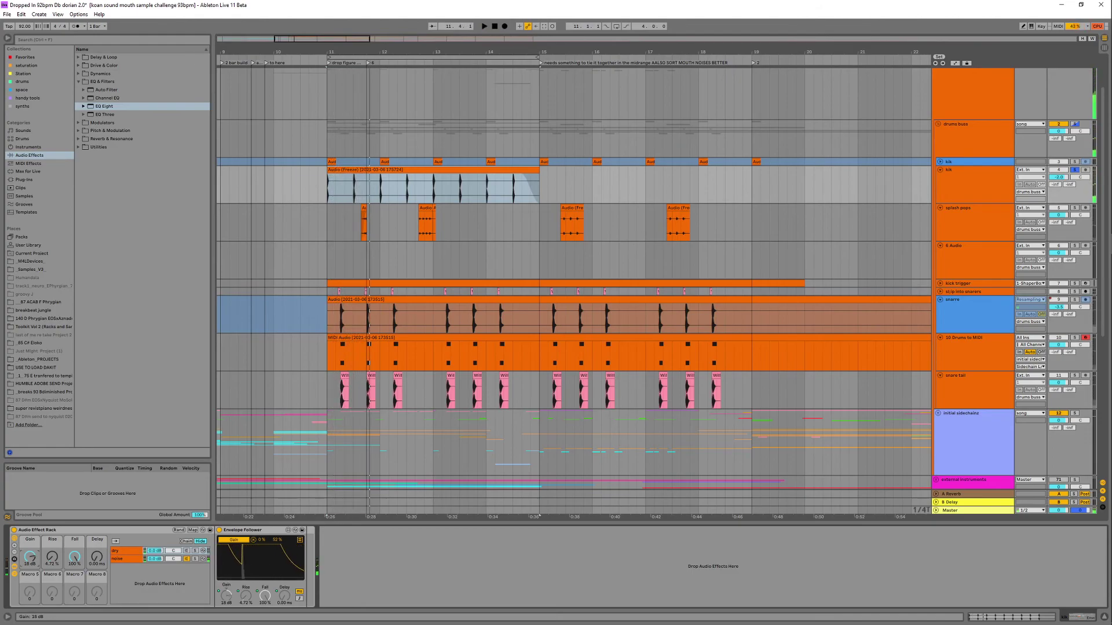
pyautogui.press('space')
pyautogui.press('space')
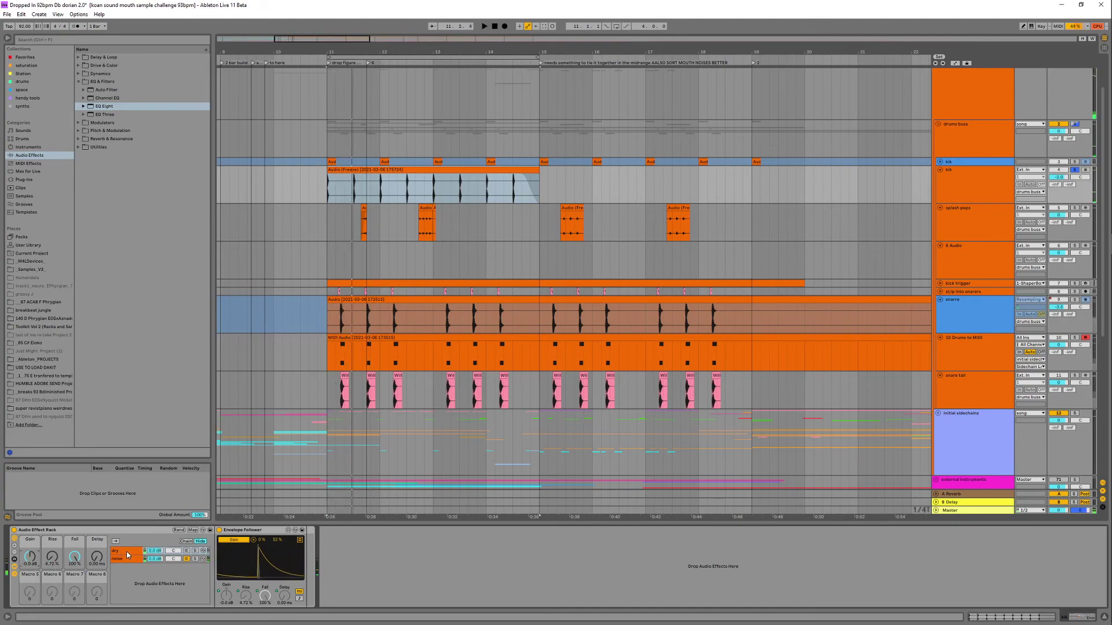
pyautogui.press('space')
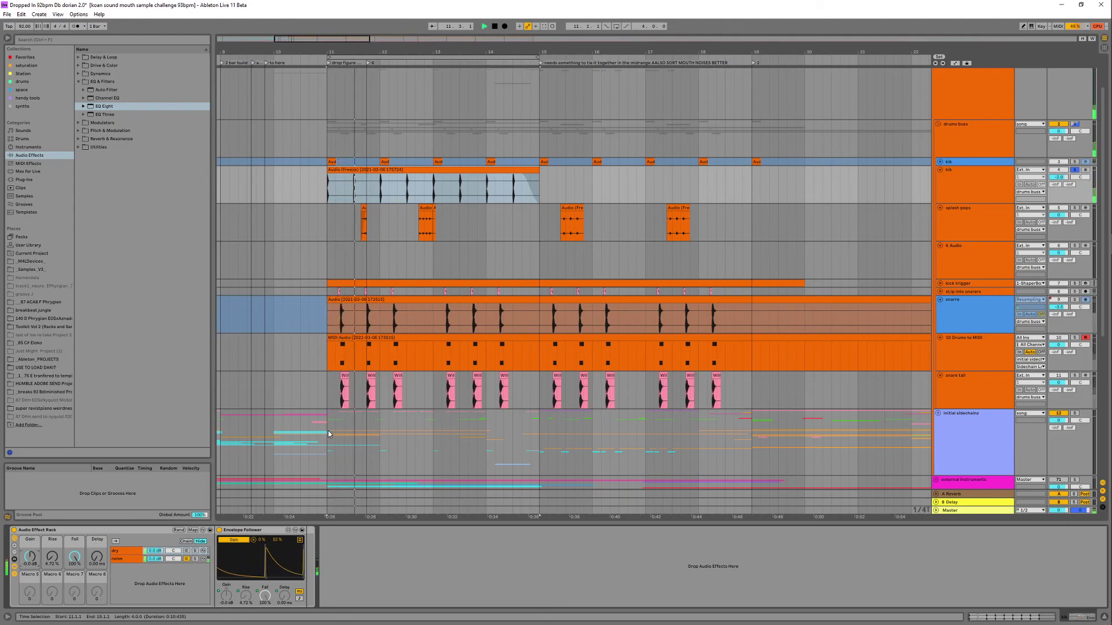
# - Fold ValhallaShimmer in the noise chain, search the audio effects for Erosion and insert it before the EQ Eight
pyautogui.click(127, 558)
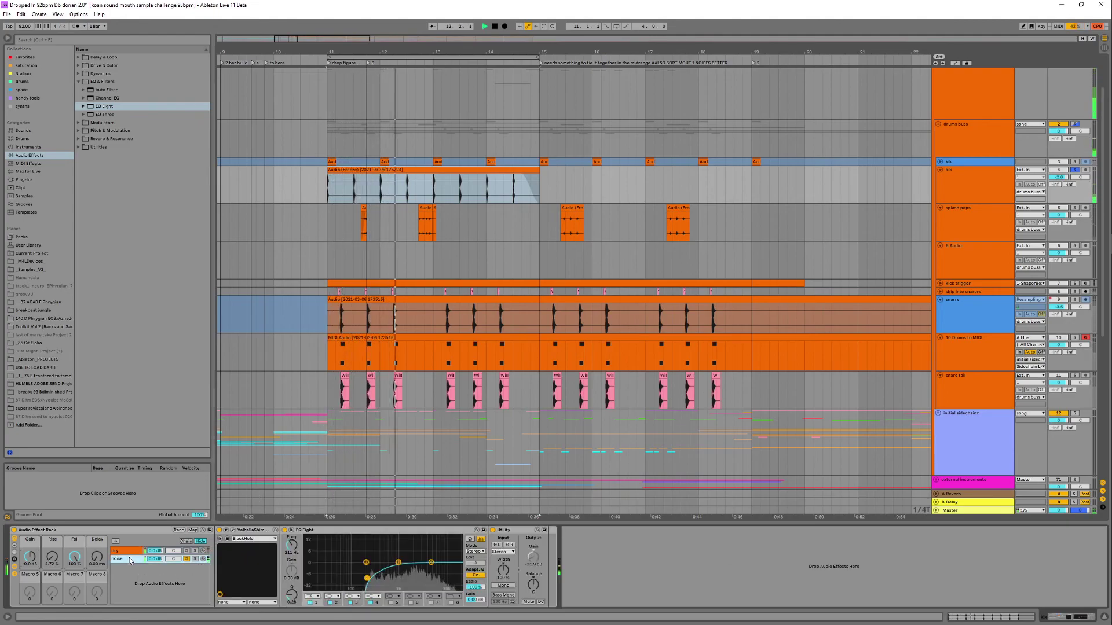
pyautogui.click(226, 530)
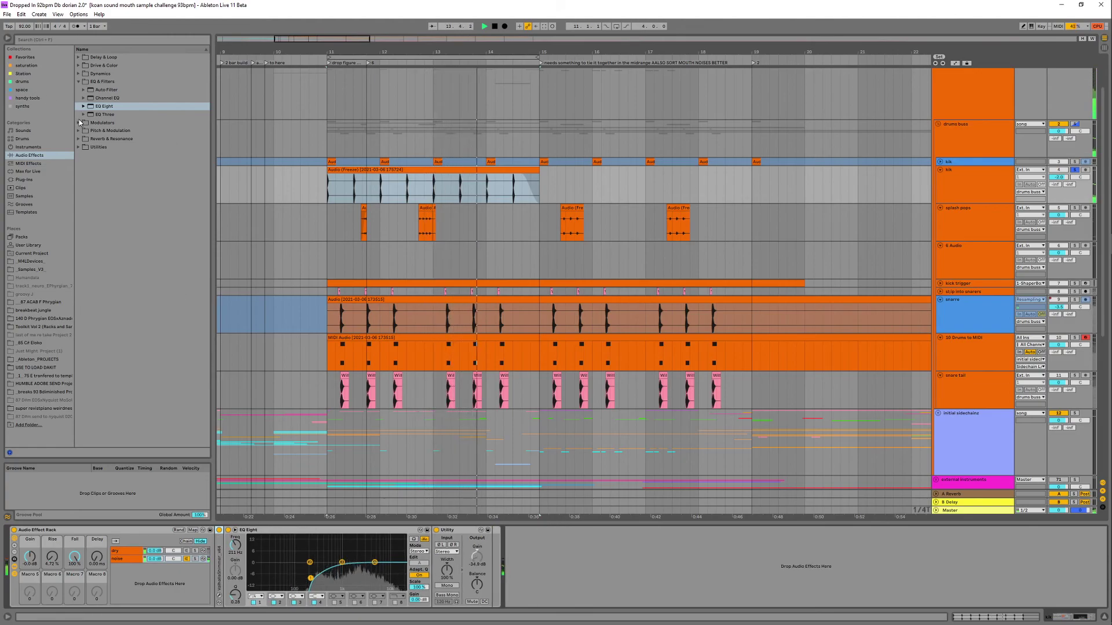
pyautogui.click(53, 41)
pyautogui.write('erosion')
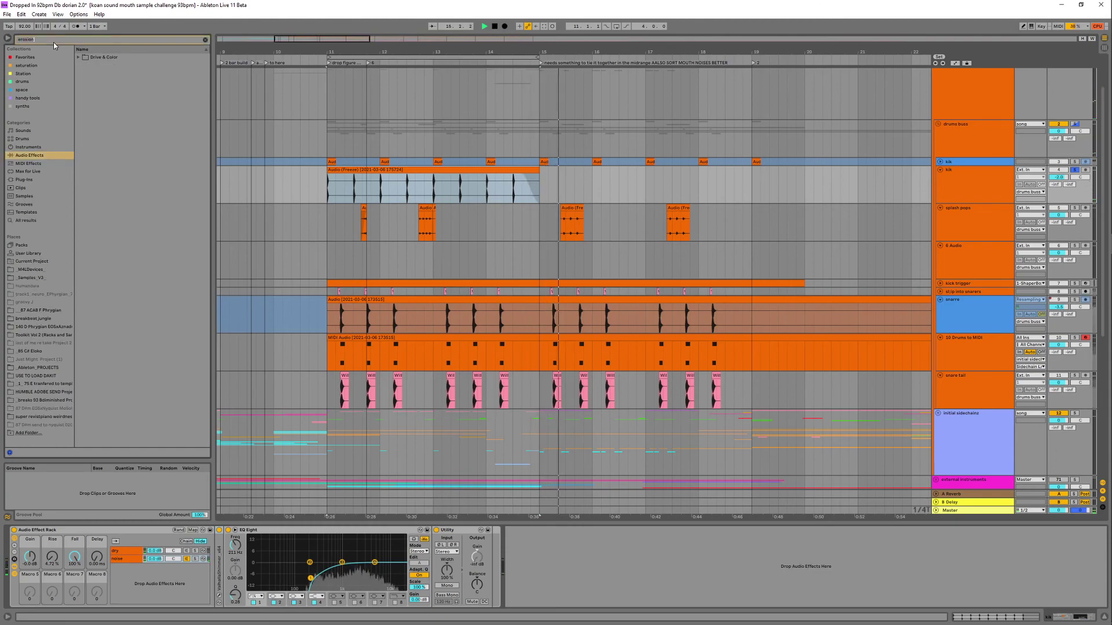
pyautogui.click(98, 65)
pyautogui.moveTo(101, 66); pyautogui.dragTo(230, 563)
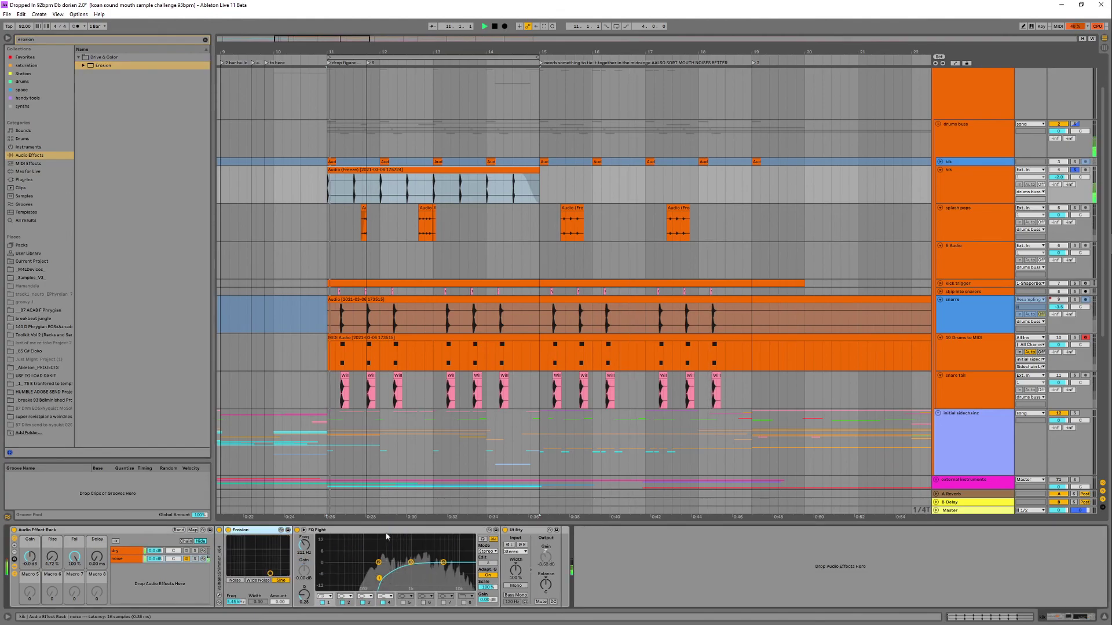
# - Switch Erosion to Wide Noise, widen its noise band and adjust its frequency and amount while auditioning the kick
pyautogui.click(261, 581)
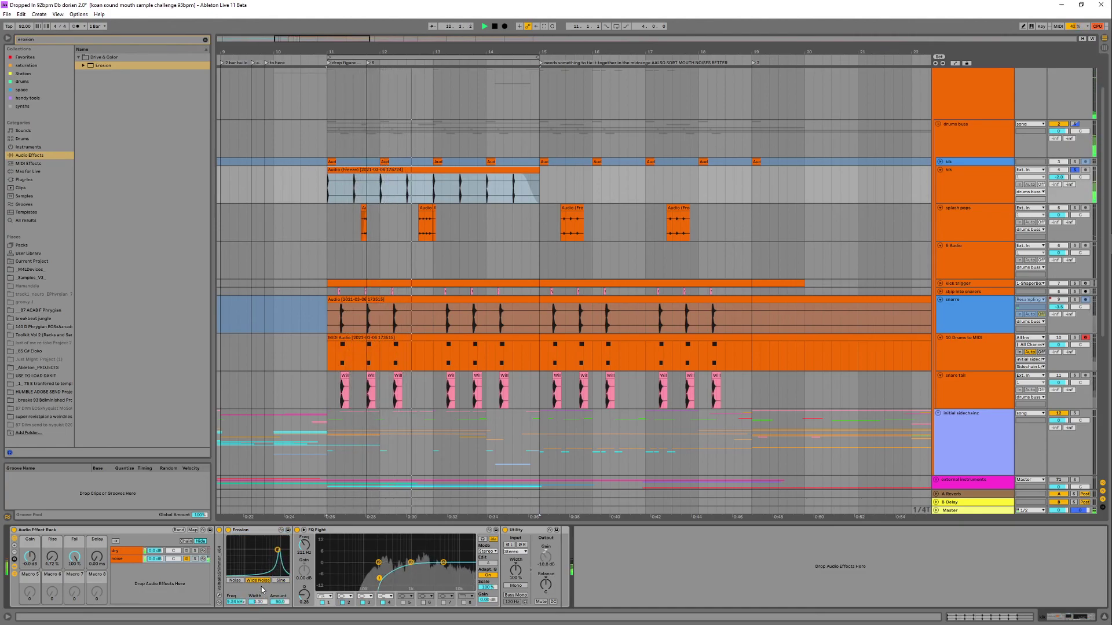
pyautogui.moveTo(258, 602); pyautogui.dragTo(277, 554)
pyautogui.press('space')
pyautogui.press('space')
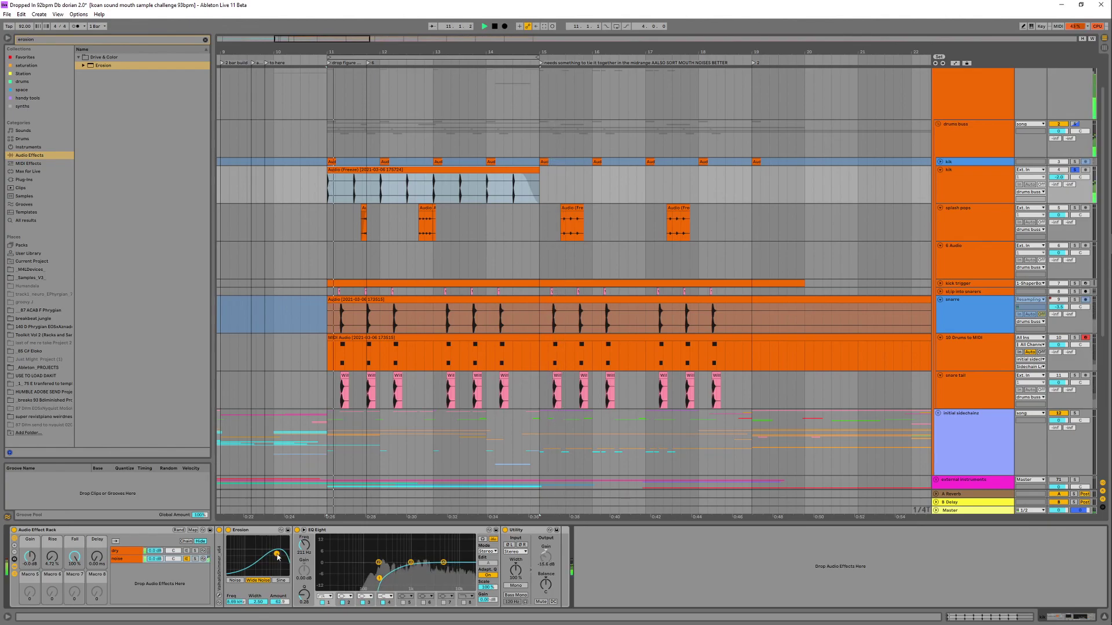
pyautogui.press('space')
# - Rename the Audio Effect Rack "percussion texturizor env follow" and save it as a preset in the User Library
pyautogui.click(78, 531)
pyautogui.hotkey('ctrl', 'r')
pyautogui.write('p')
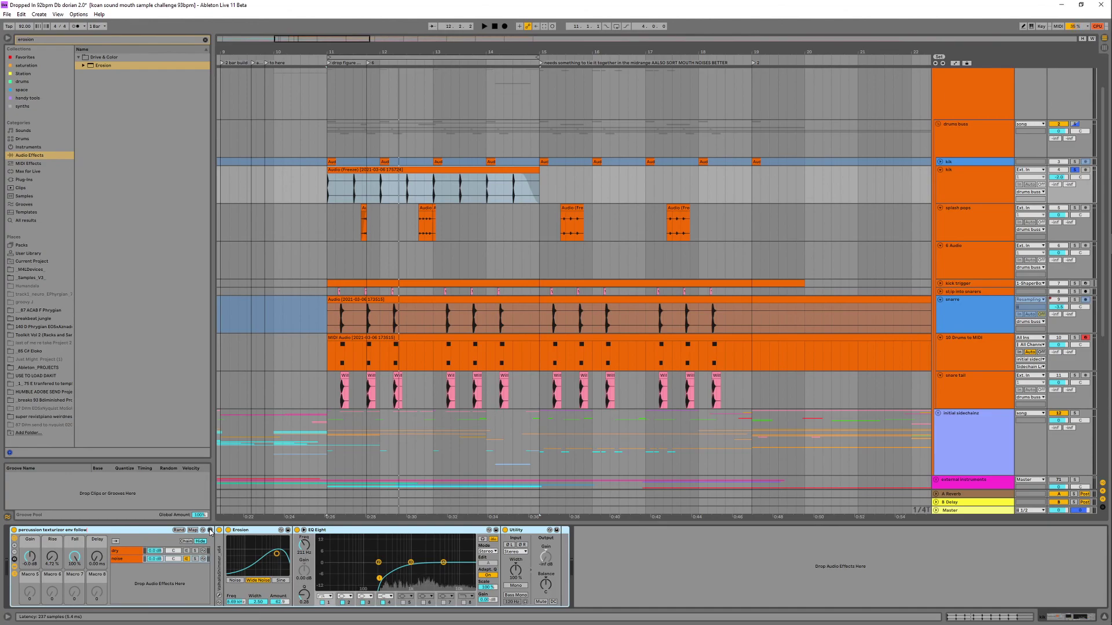
pyautogui.click(210, 530)
pyautogui.press('Return')
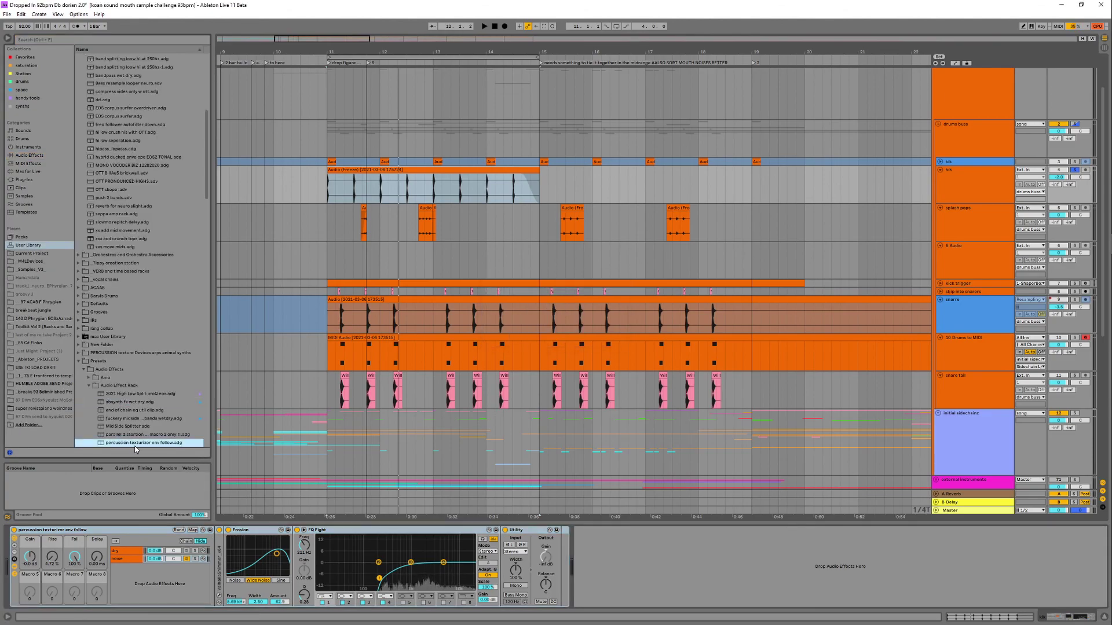
# - Collapse the Neuro Creation Tools and sound design experiments folders in the User Library
pyautogui.scroll(3, 156, 279)
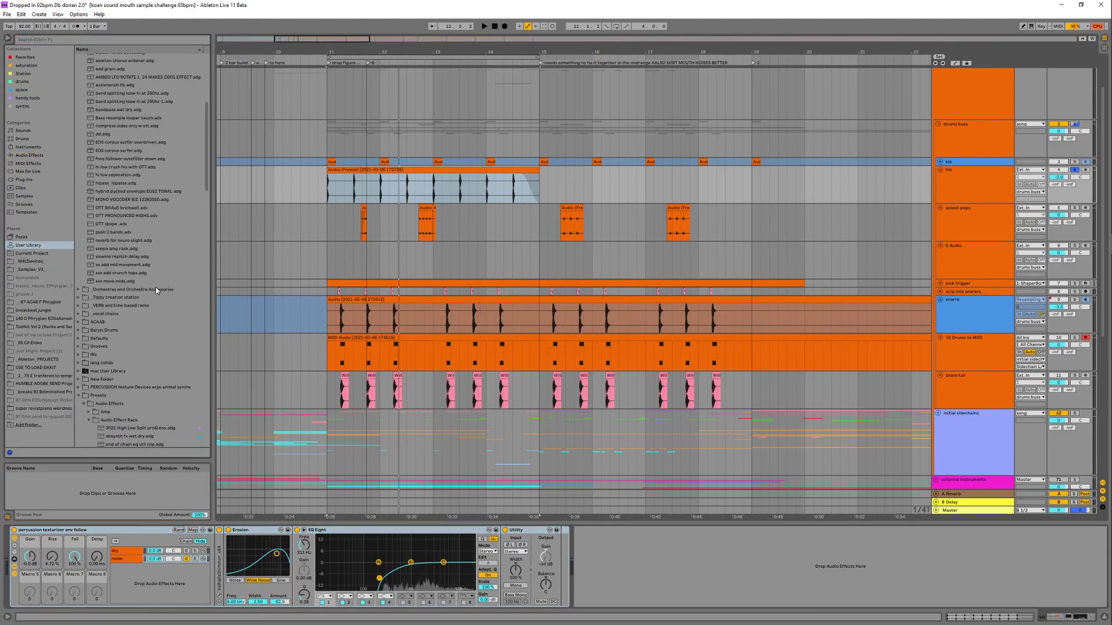
pyautogui.scroll(5, 160, 281)
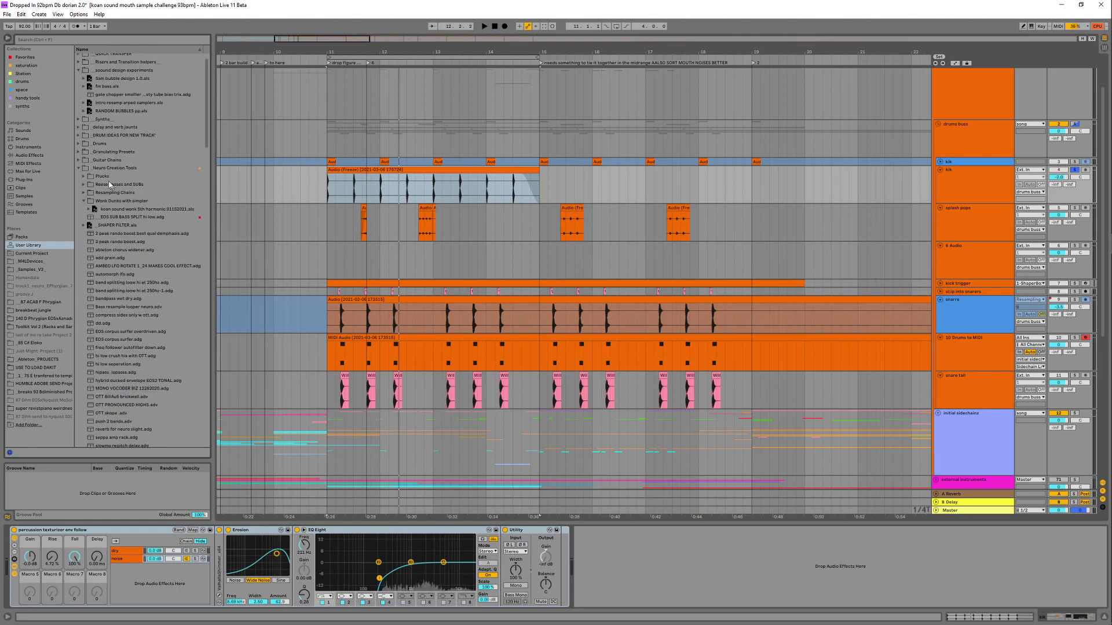
pyautogui.click(78, 168)
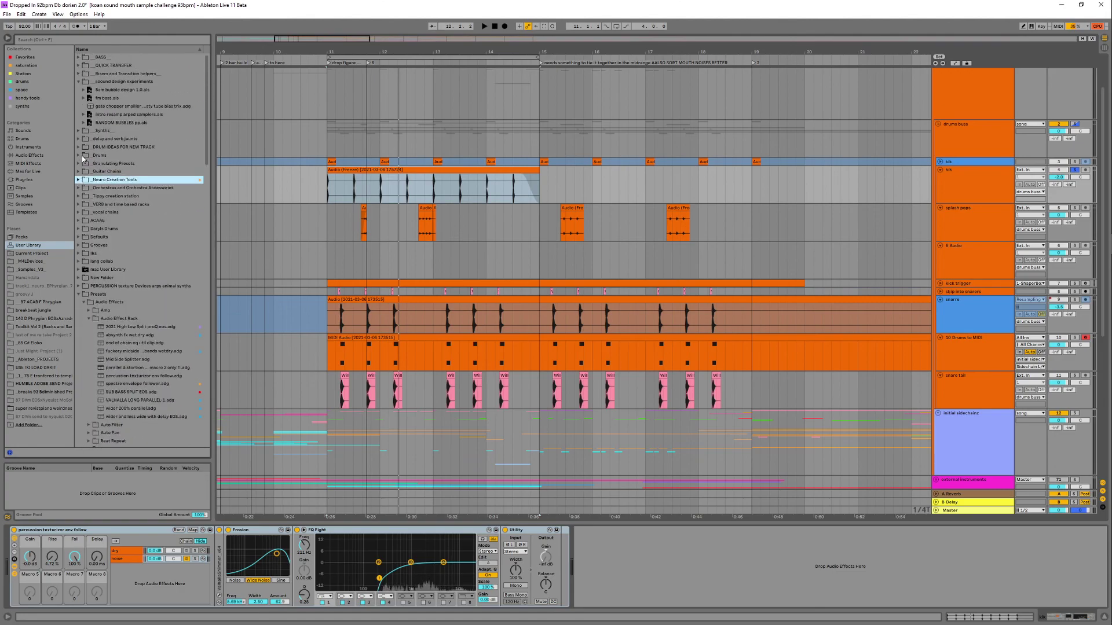
pyautogui.click(78, 83)
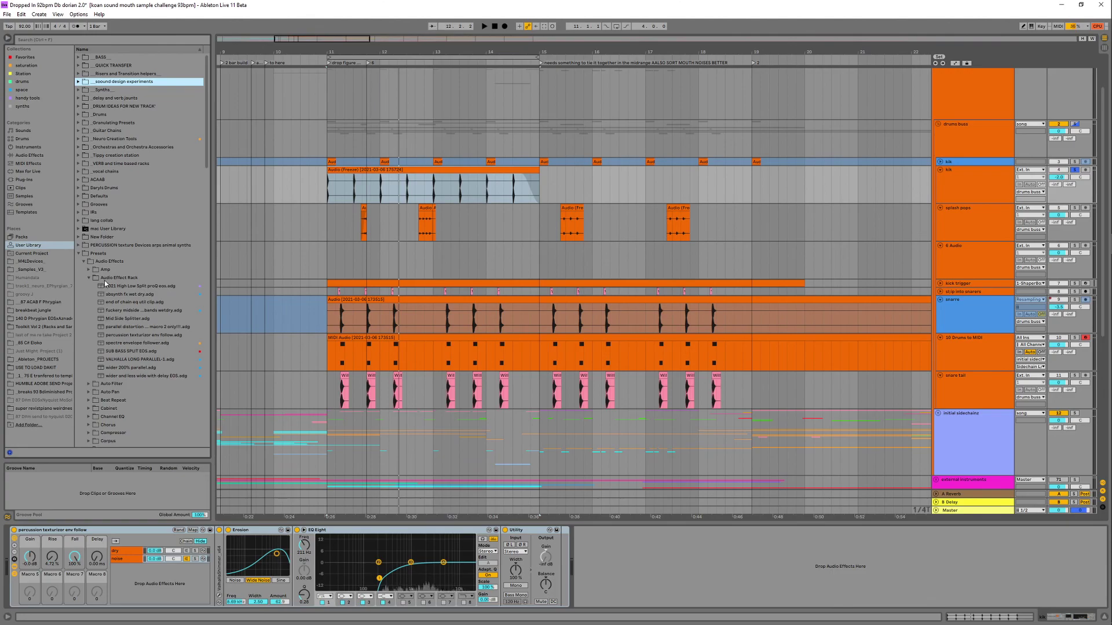